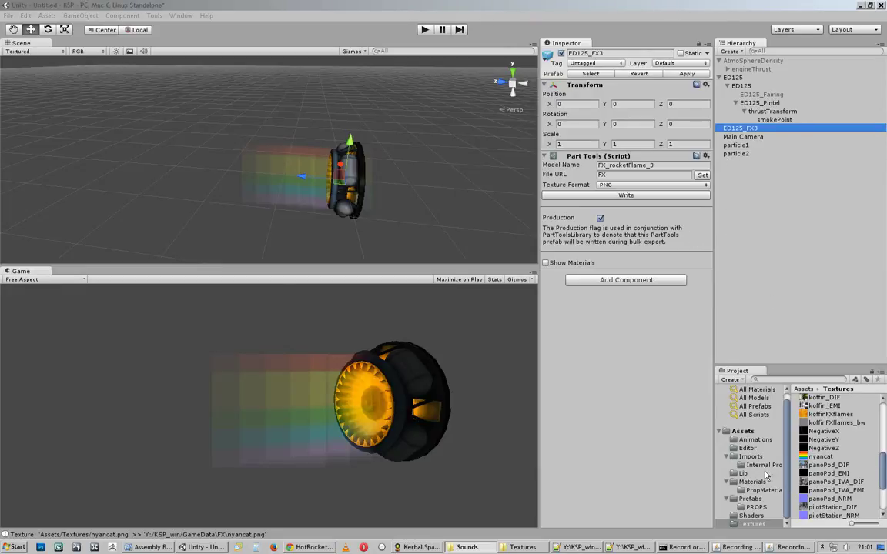
Find the ED125_FX2 prefab in the project's Prefabs folder and place it in the scene as a root object.
{"action": "left_click", "coordinate": [783, 524]}
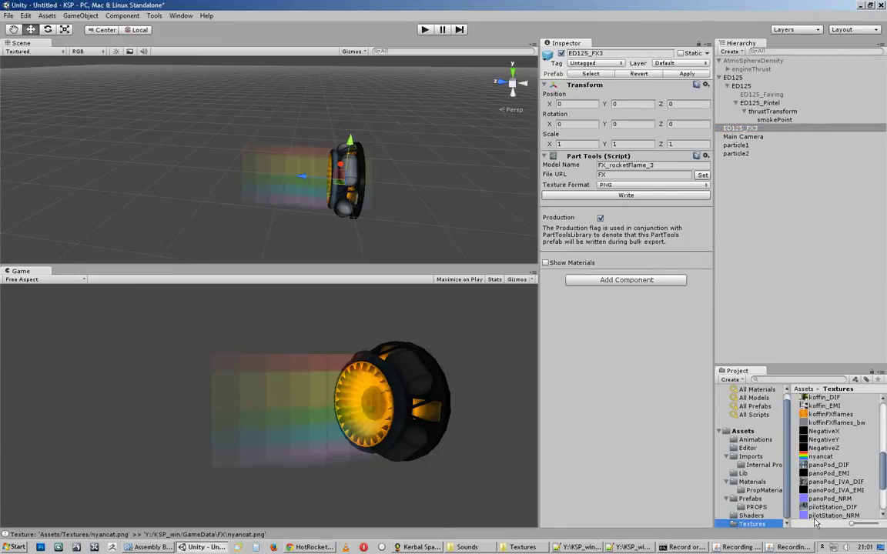
{"action": "left_click", "coordinate": [778, 498]}
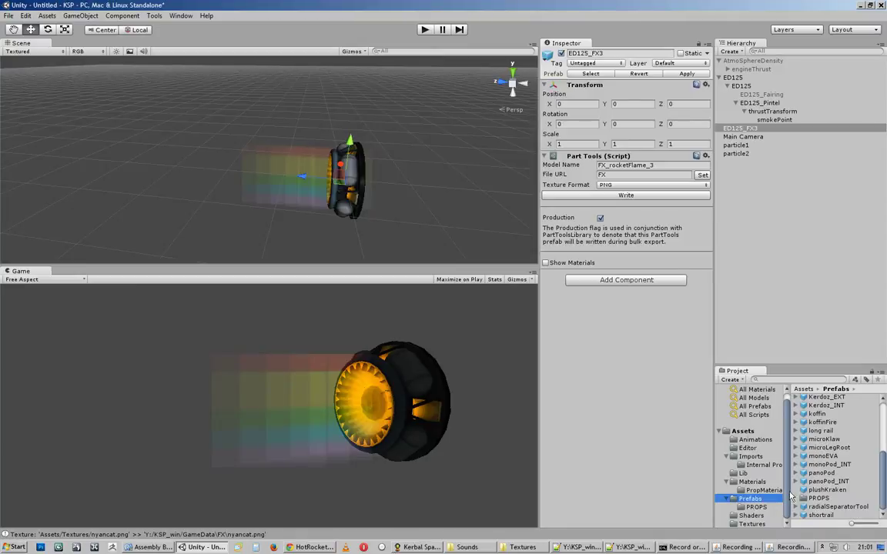
{"action": "left_click_drag", "start_coordinate": [881, 489], "coordinate": [881, 443]}
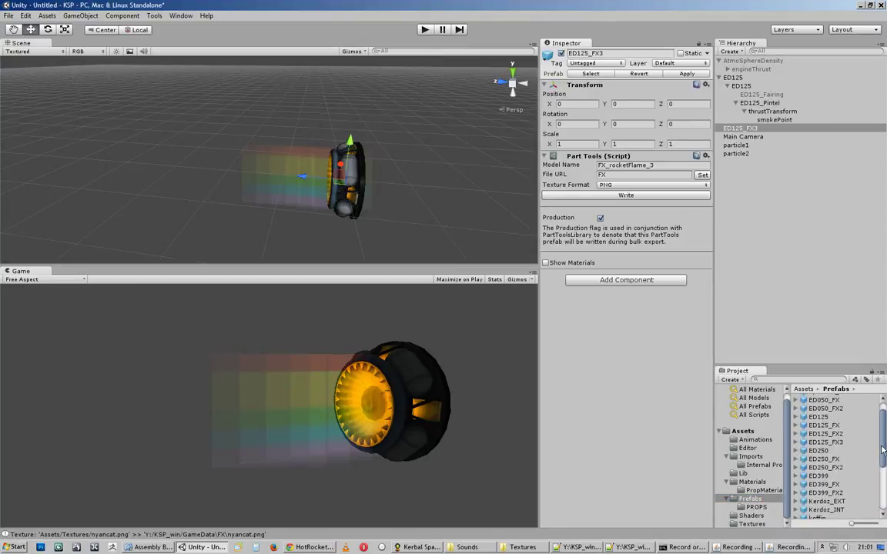
{"action": "left_click", "coordinate": [840, 444]}
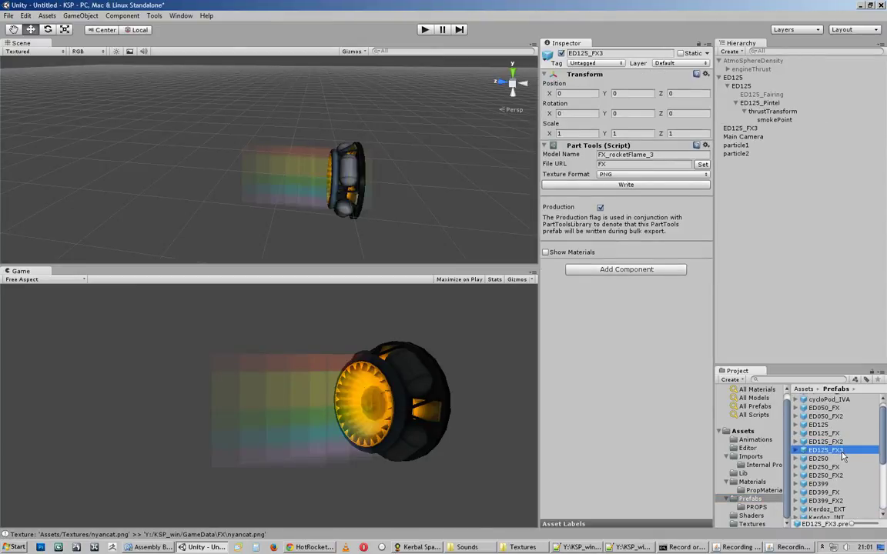
{"action": "left_click", "coordinate": [826, 451]}
{"action": "left_click_drag", "start_coordinate": [883, 459], "coordinate": [742, 283]}
{"action": "left_click", "coordinate": [832, 451]}
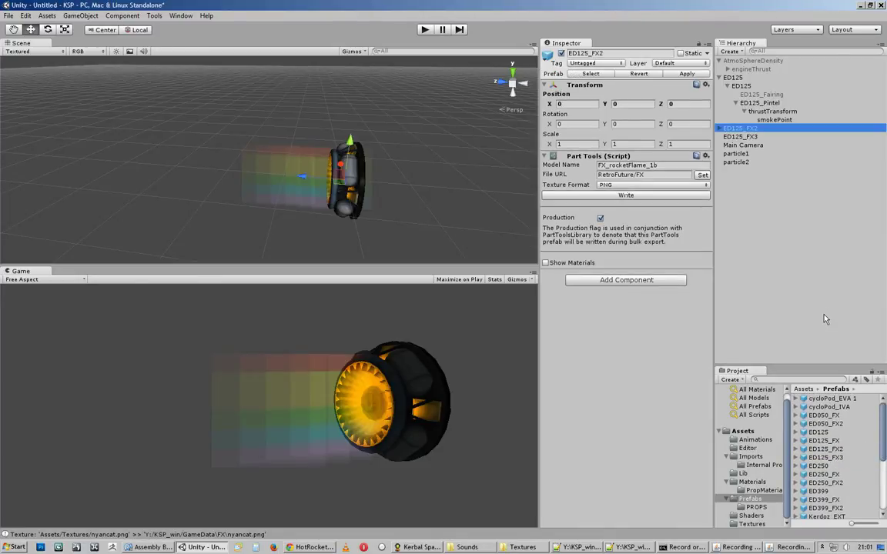
Expand ED125_FX2 to reveal its particle child, and turn off emission for particle1 and particle2.
{"action": "left_click", "coordinate": [719, 128]}
{"action": "left_click", "coordinate": [740, 137]}
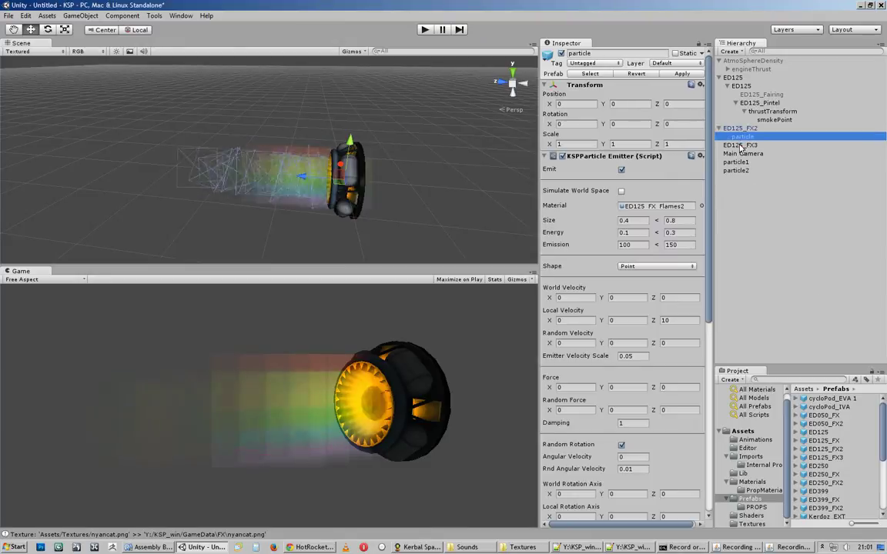
{"action": "left_click", "coordinate": [736, 162]}
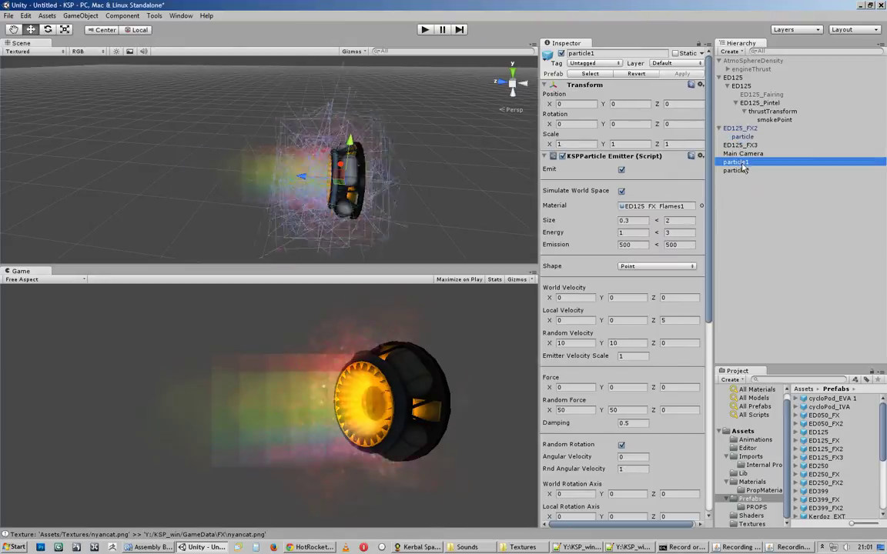
{"action": "left_click", "coordinate": [621, 169]}
{"action": "left_click", "coordinate": [736, 170]}
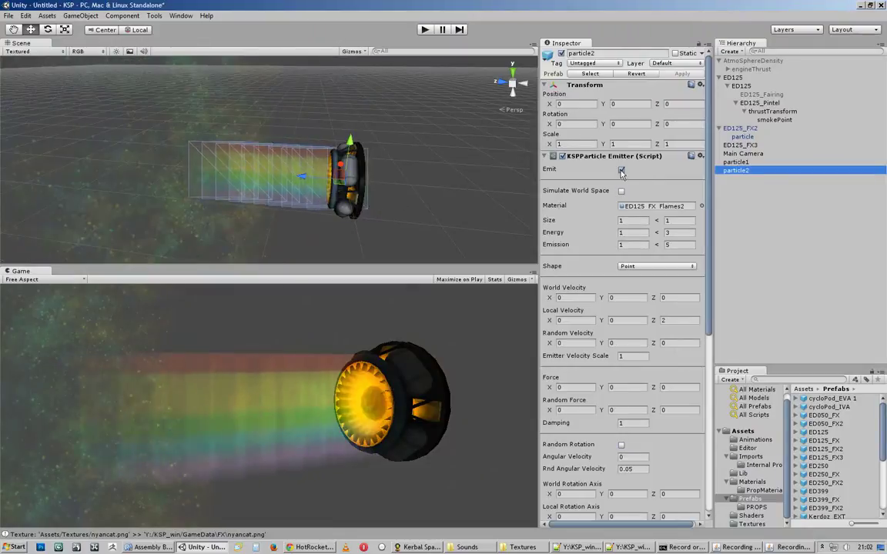
Set the particle texture of ED125_FX2's material, ED125_FX_Flames2, to koffinFXflames_bw.
{"action": "left_click", "coordinate": [741, 136]}
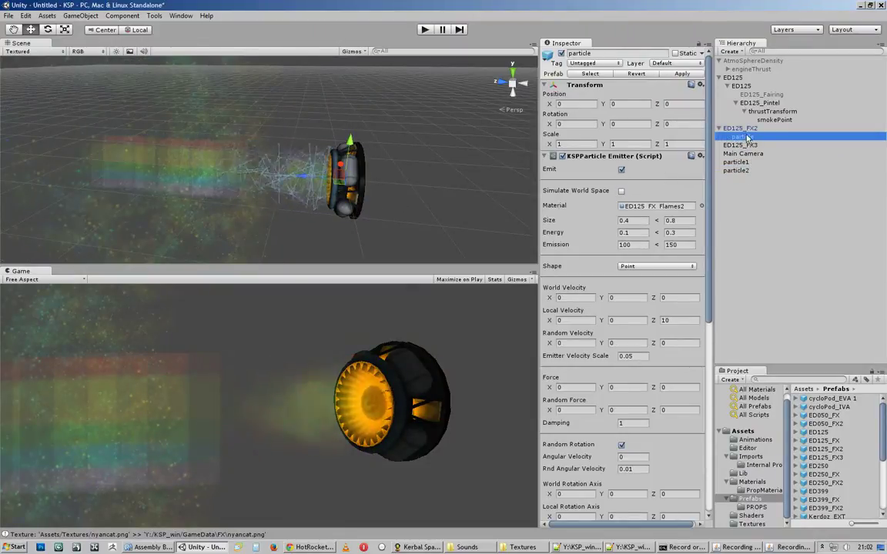
{"action": "left_click", "coordinate": [682, 207]}
{"action": "left_click", "coordinate": [853, 450]}
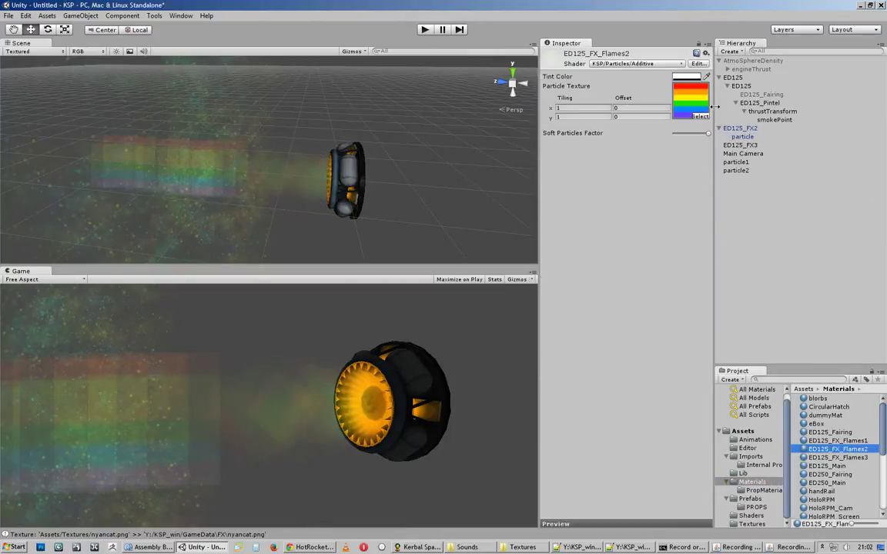
{"action": "left_click", "coordinate": [700, 117]}
{"action": "left_click", "coordinate": [541, 223]}
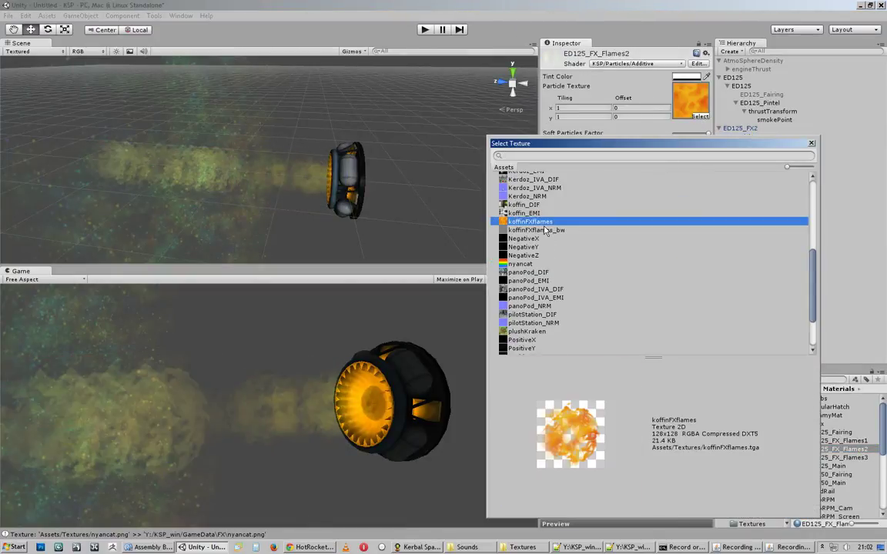
{"action": "left_click", "coordinate": [543, 230]}
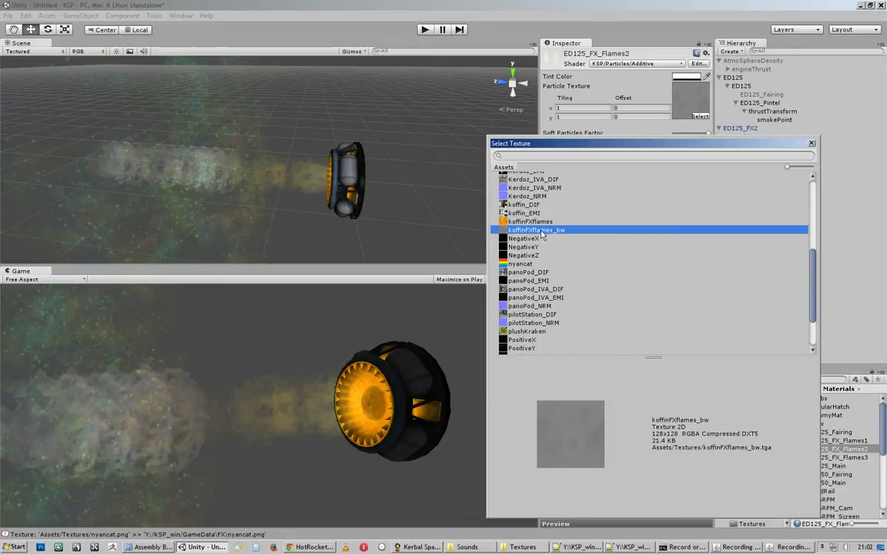
{"action": "left_click", "coordinate": [811, 144]}
Set the tint color alpha of the ED125_FX_Flames2 material to 47.
{"action": "left_click", "coordinate": [687, 76]}
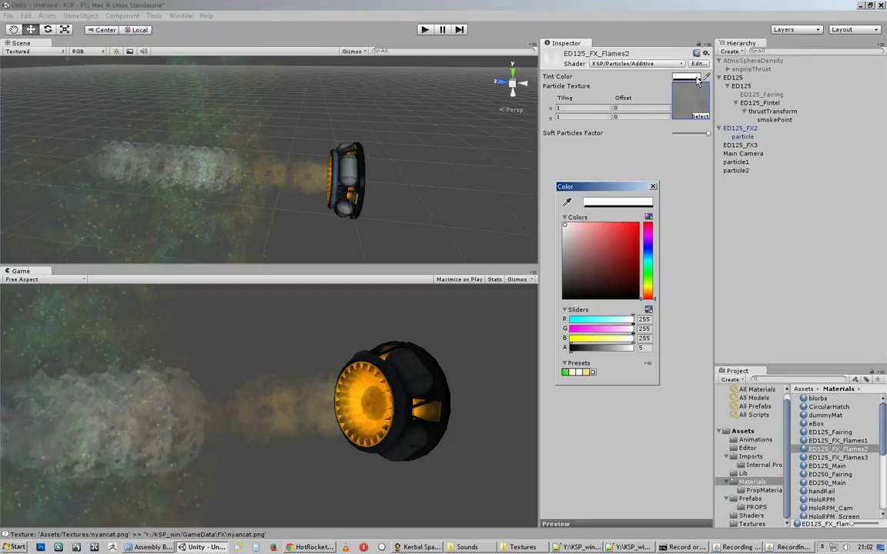
{"action": "mouse_move", "coordinate": [574, 348]}
{"action": "left_mouse_down"}
{"action": "mouse_move", "coordinate": [616, 348]}
{"action": "mouse_move", "coordinate": [582, 351]}
{"action": "left_mouse_up"}
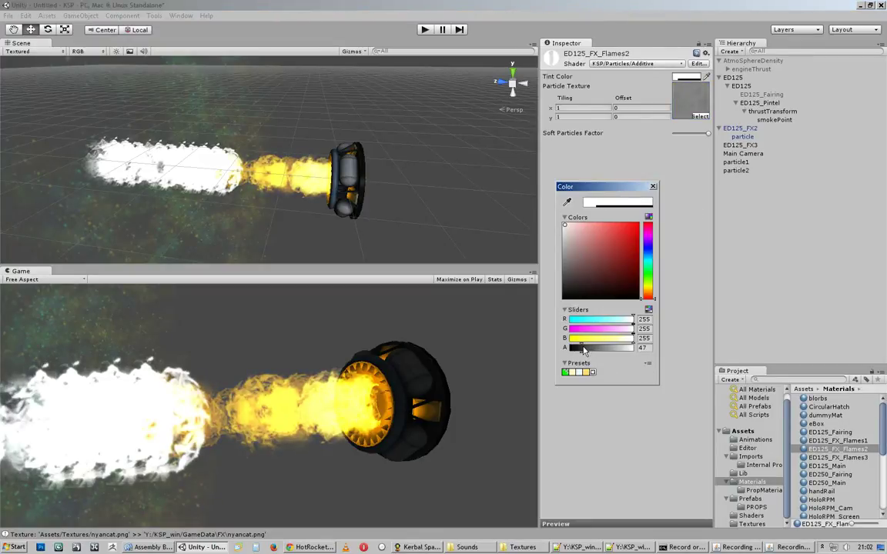
{"action": "left_click", "coordinate": [585, 170]}
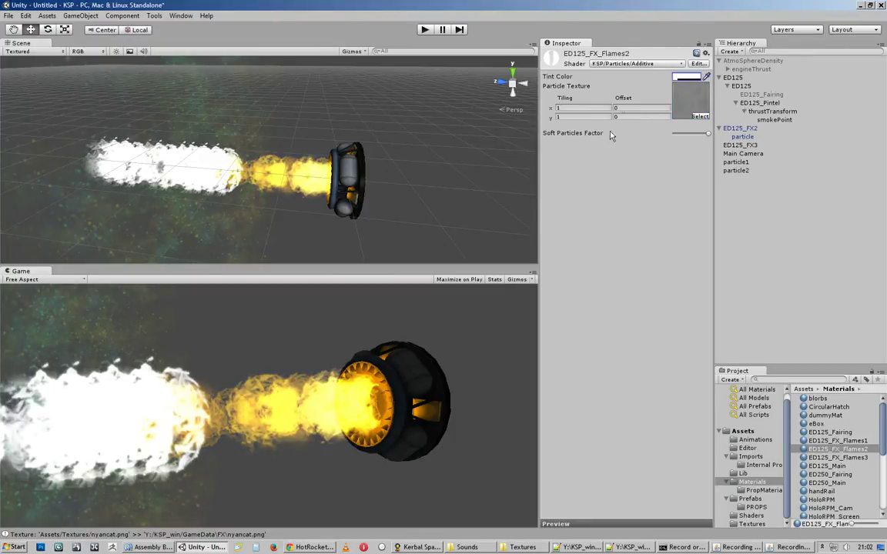
Select ED125_FX2's particle, then run and stop the scene to restart the particle preview.
{"action": "left_click", "coordinate": [741, 128]}
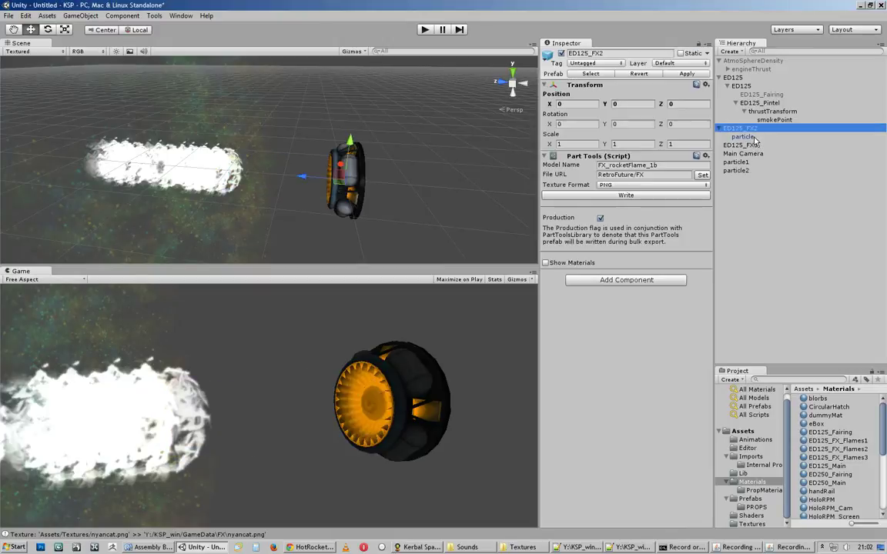
{"action": "left_click", "coordinate": [742, 136]}
{"action": "scroll", "coordinate": [637, 168], "scroll_direction": "down", "scroll_amount": 8}
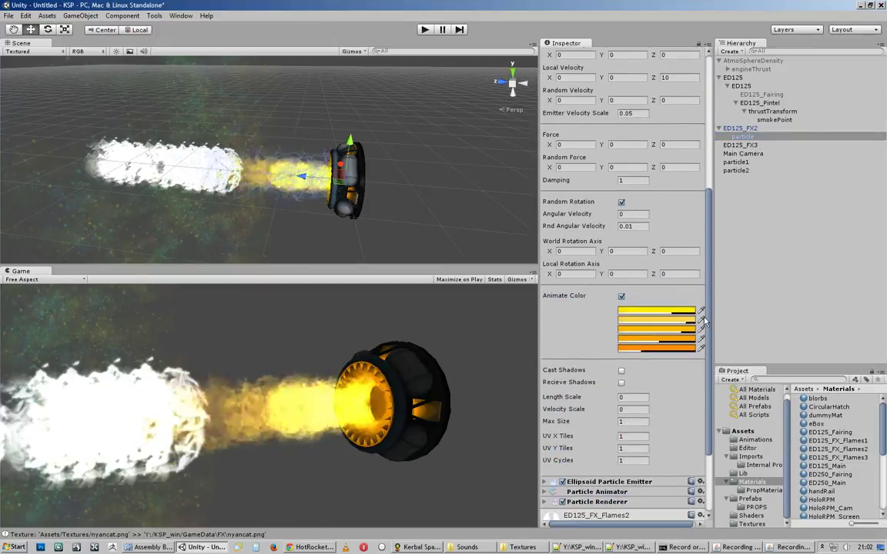
{"action": "scroll", "coordinate": [662, 308], "scroll_direction": "up", "scroll_amount": 1}
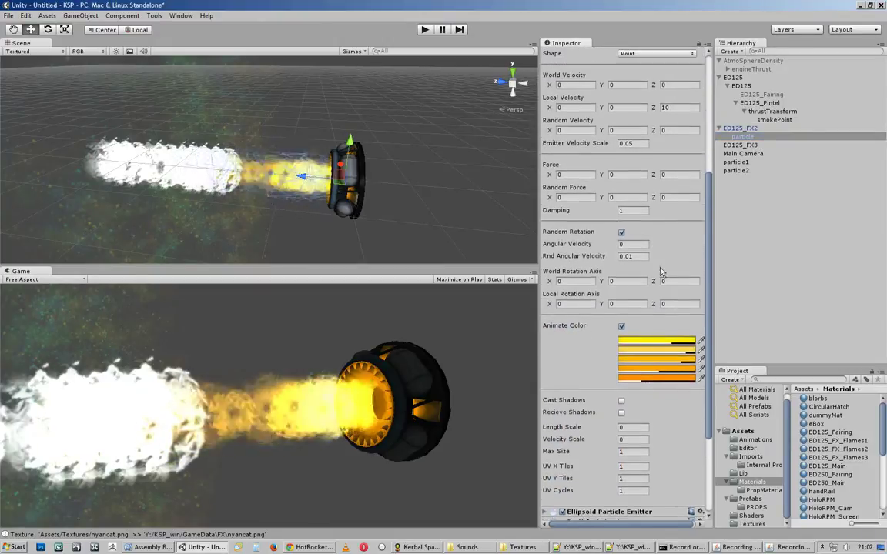
{"action": "left_click", "coordinate": [424, 30]}
{"action": "left_click", "coordinate": [424, 29]}
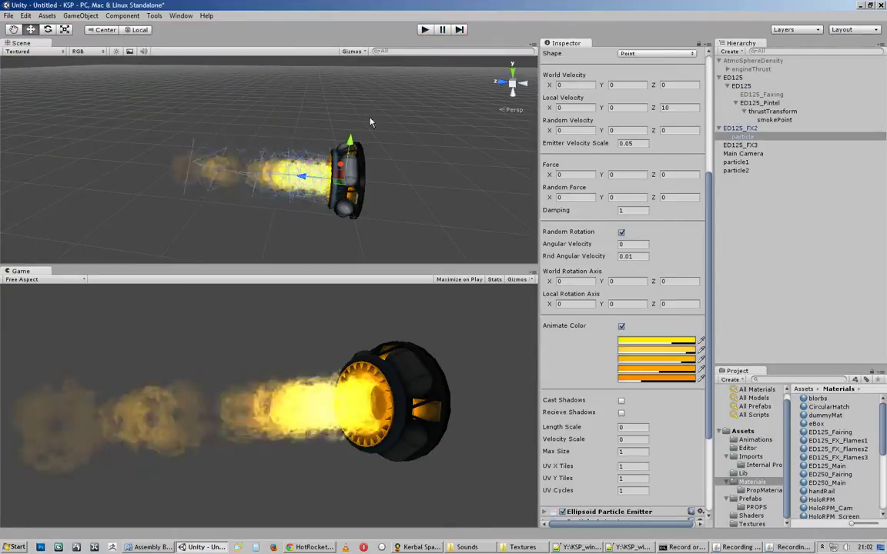
Widen the Inspector and examine the particle emitter settings of ED125_FX2's particle.
{"action": "scroll", "coordinate": [589, 83], "scroll_direction": "up", "scroll_amount": 5}
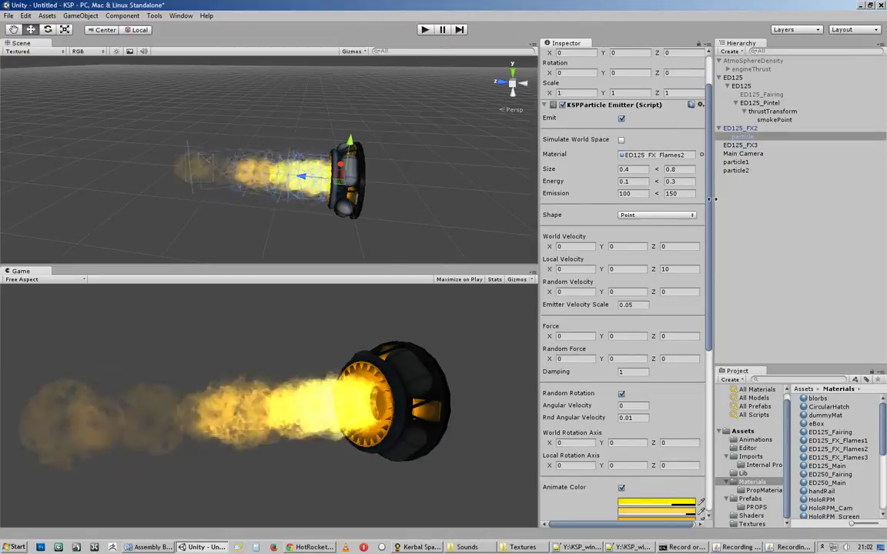
{"action": "left_click_drag", "start_coordinate": [716, 199], "coordinate": [728, 199]}
{"action": "scroll", "coordinate": [667, 276], "scroll_direction": "down", "scroll_amount": 4}
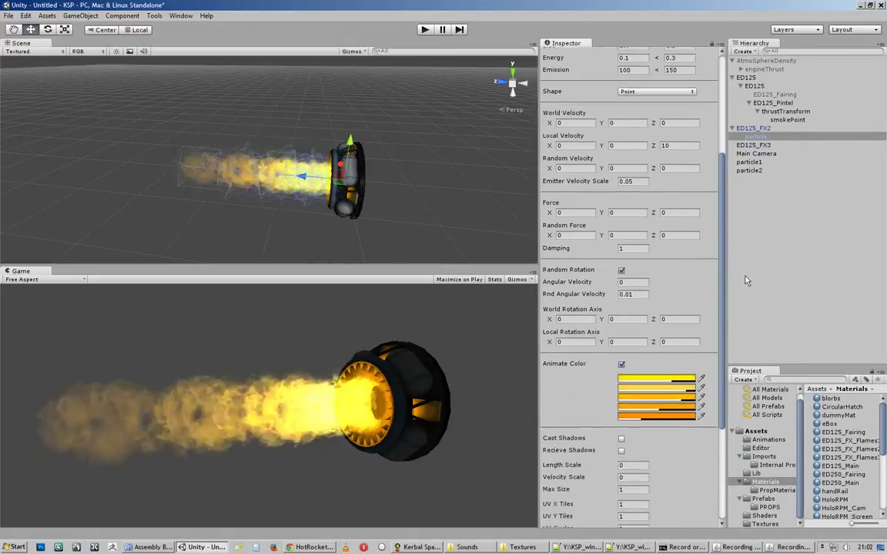
{"action": "scroll", "coordinate": [667, 276], "scroll_direction": "up", "scroll_amount": 5}
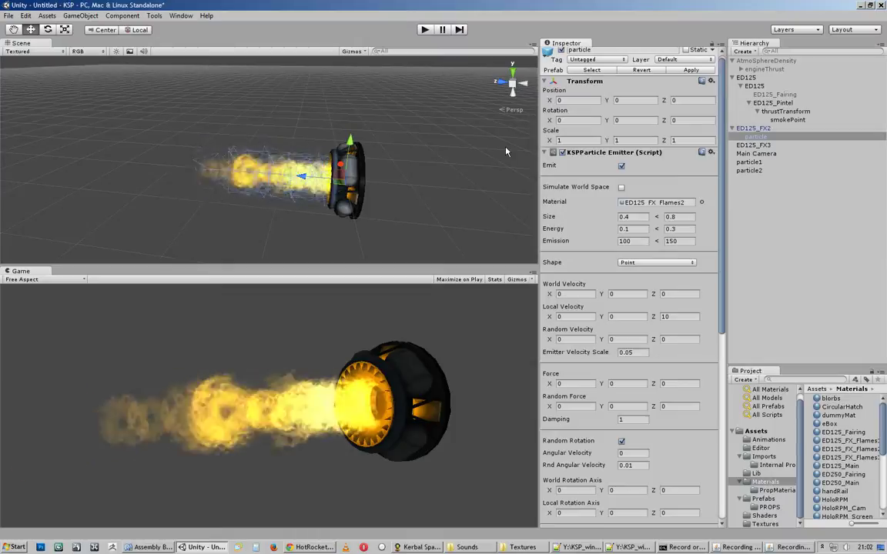
Switch to ED125.cfg in Notepad++ and make its window narrow and tall, placed directly beside Unity's Inspector.
{"action": "left_click", "coordinate": [631, 546]}
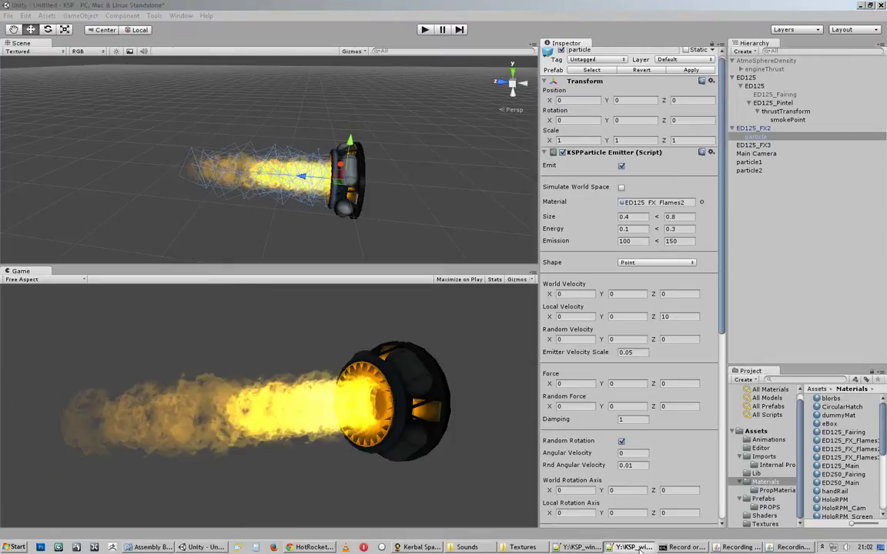
{"action": "left_click", "coordinate": [574, 547]}
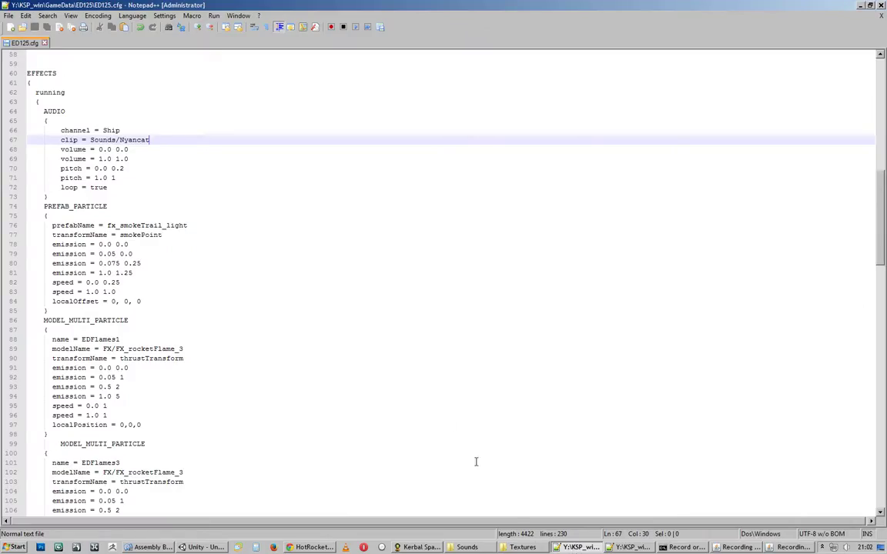
{"action": "double_click", "coordinate": [522, 5]}
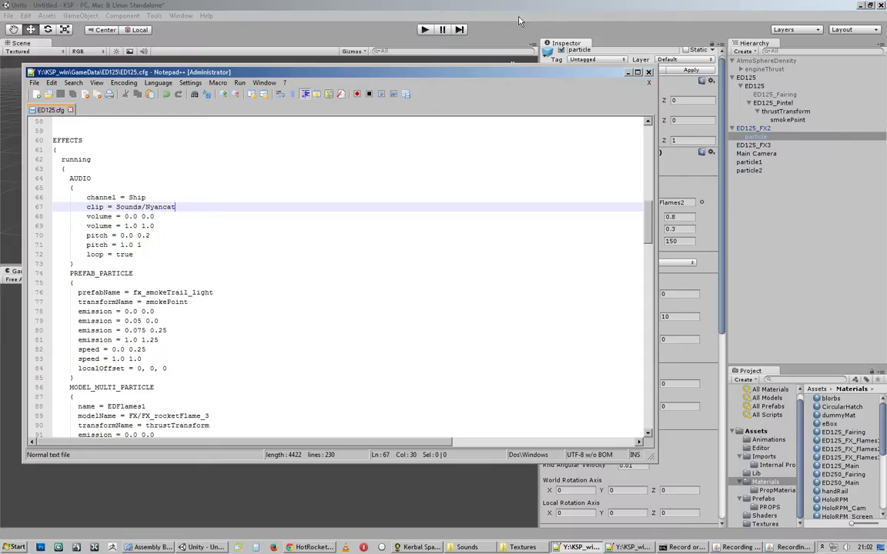
{"action": "scroll", "coordinate": [666, 229], "scroll_direction": "down", "scroll_amount": 12}
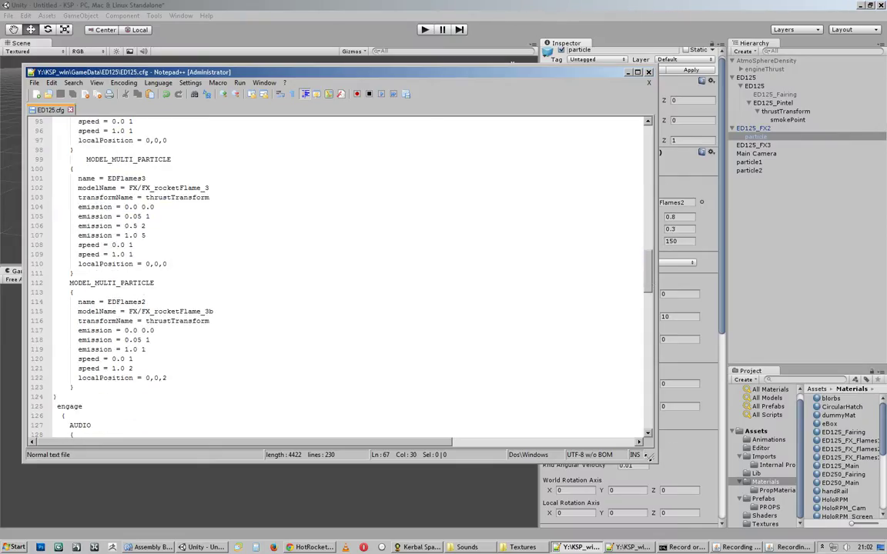
{"action": "left_click_drag", "start_coordinate": [649, 457], "coordinate": [664, 502]}
{"action": "left_click_drag", "start_coordinate": [660, 312], "coordinate": [651, 370]}
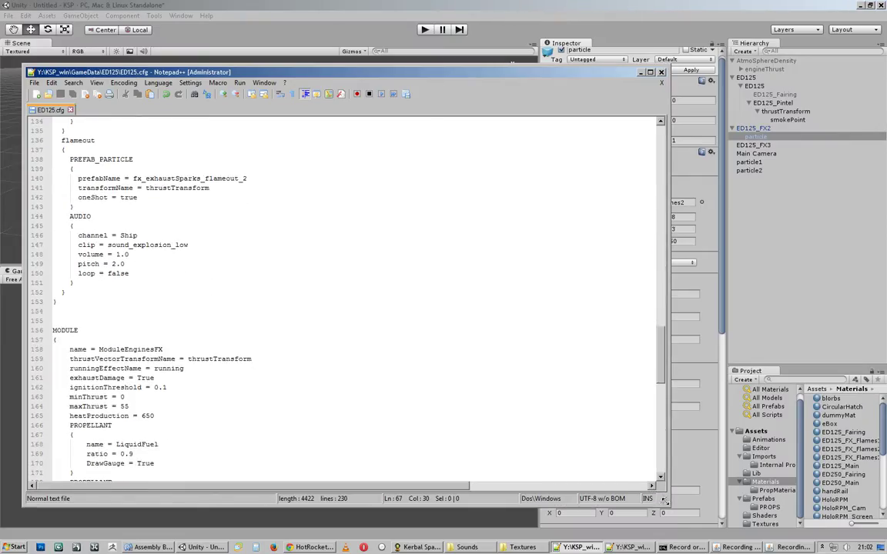
{"action": "left_click_drag", "start_coordinate": [664, 502], "coordinate": [343, 508]}
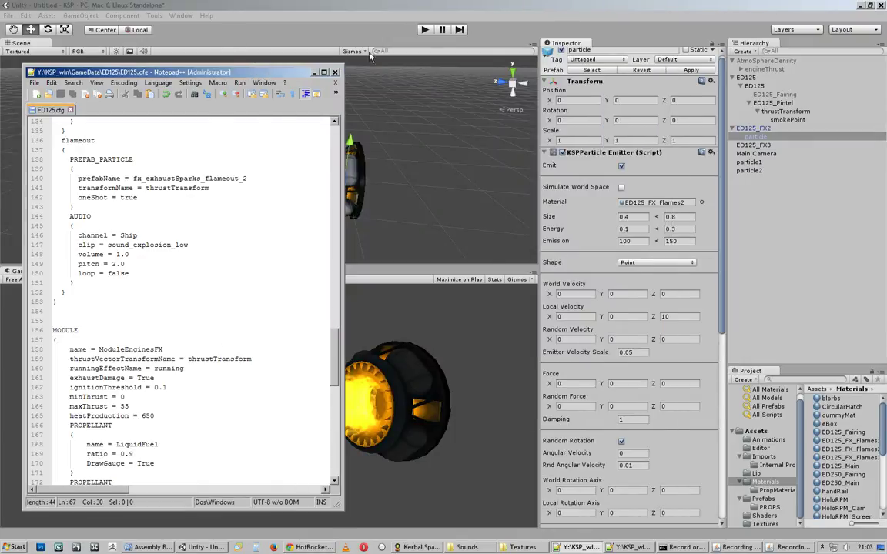
{"action": "left_click_drag", "start_coordinate": [227, 72], "coordinate": [374, 59]}
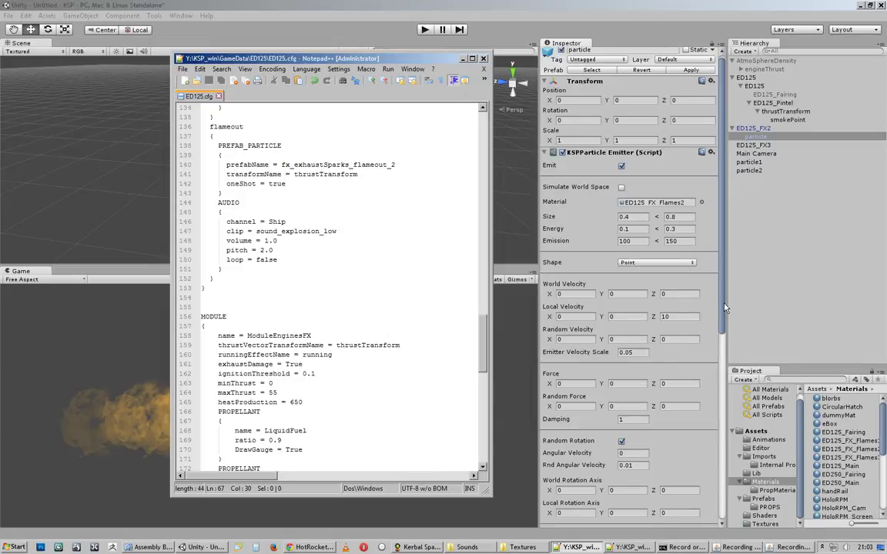
Examine the remaining particle settings in Unity, then return to ED125.cfg in Notepad++ and highlight the EFFECTS heading.
{"action": "left_click_drag", "start_coordinate": [724, 308], "coordinate": [723, 499]}
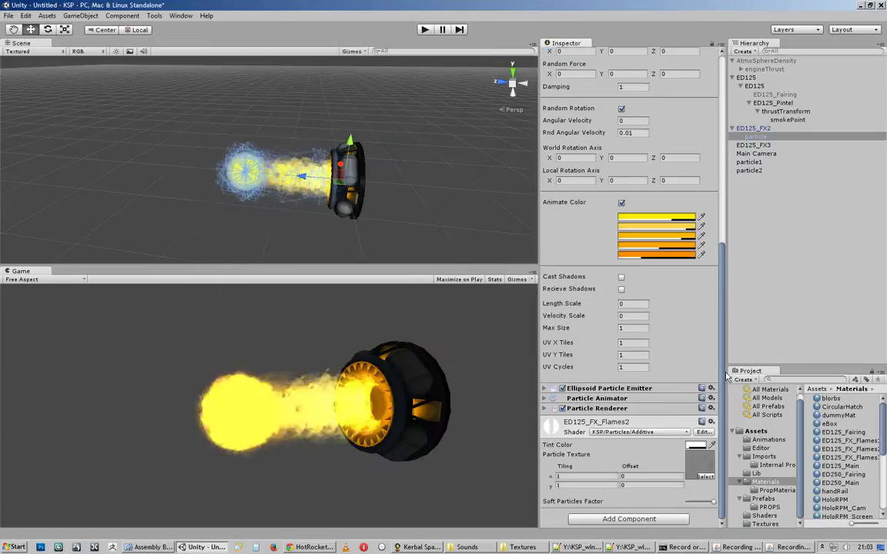
{"action": "left_click", "coordinate": [651, 547]}
{"action": "left_click", "coordinate": [579, 547]}
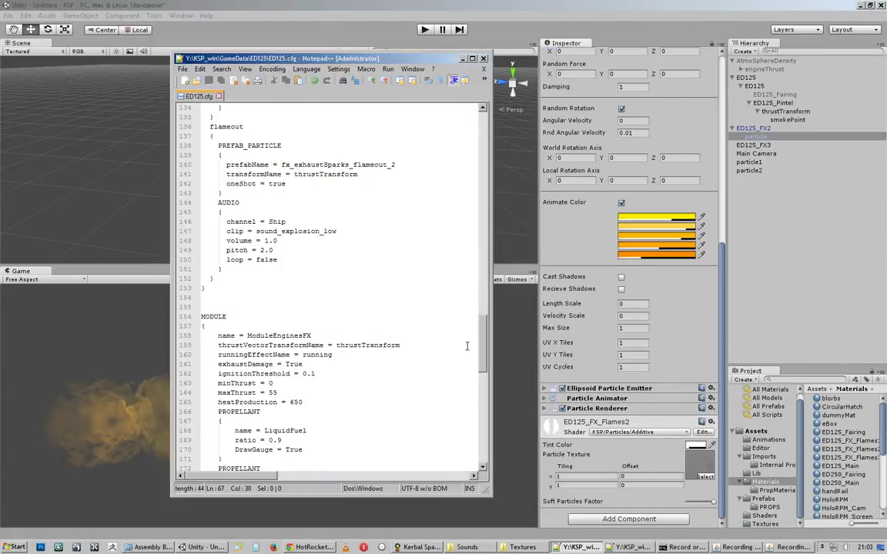
{"action": "left_click_drag", "start_coordinate": [477, 357], "coordinate": [462, 225]}
{"action": "left_click_drag", "start_coordinate": [233, 214], "coordinate": [199, 213]}
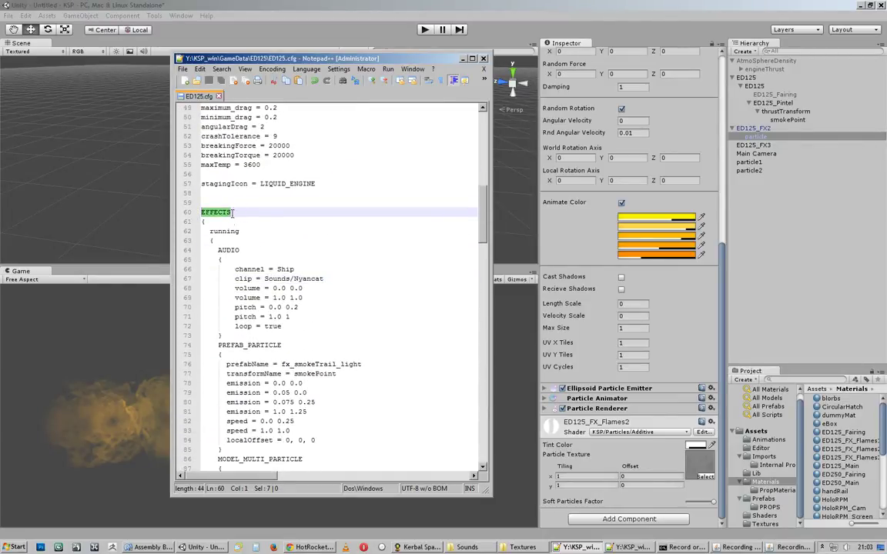
{"action": "left_click", "coordinate": [232, 213]}
{"action": "type", "text": "//"}
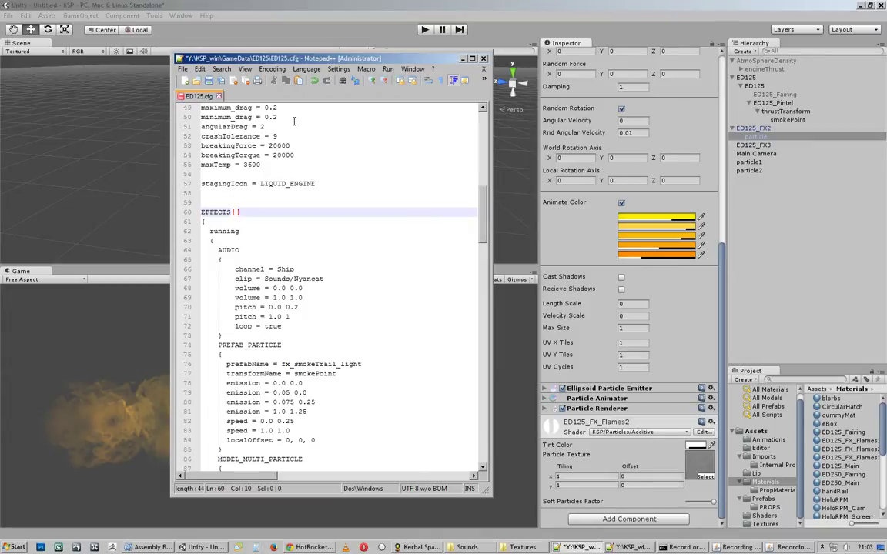
{"action": "key", "text": "BackSpace"}
{"action": "key", "text": "BackSpace"}
Highlight the contents of the EFFECTS block from the running section into the first MODEL_MULTI_PARTICLE entry.
{"action": "scroll", "coordinate": [400, 246], "scroll_direction": "down", "scroll_amount": 5}
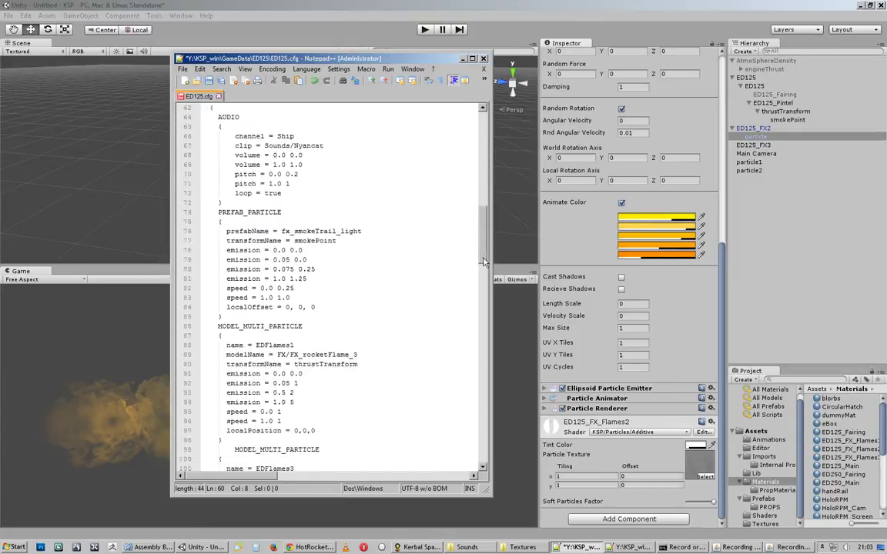
{"action": "scroll", "coordinate": [325, 239], "scroll_direction": "up", "scroll_amount": 3}
{"action": "left_click_drag", "start_coordinate": [205, 192], "coordinate": [388, 428]}
{"action": "scroll", "coordinate": [432, 209], "scroll_direction": "up", "scroll_amount": 2}
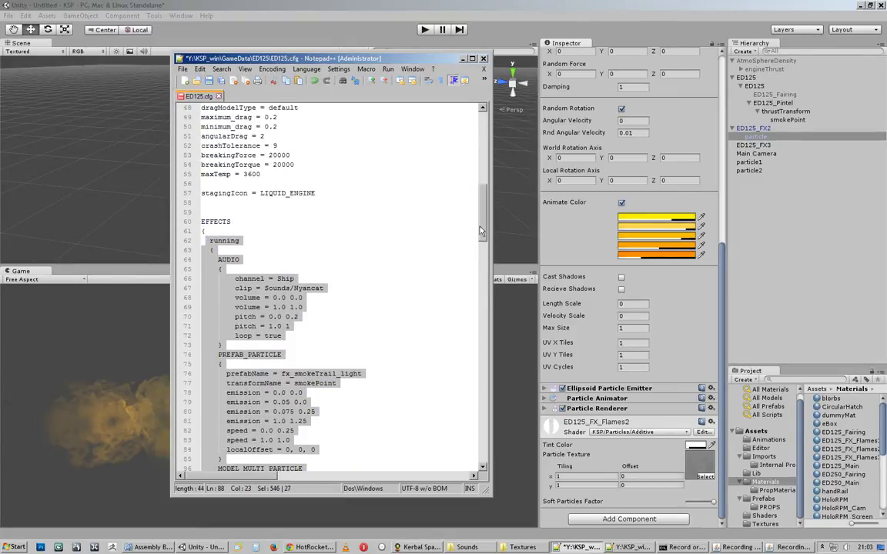
Save ED125.cfg and widen the Notepad++ window toward Unity's Inspector.
{"action": "left_click", "coordinate": [259, 243]}
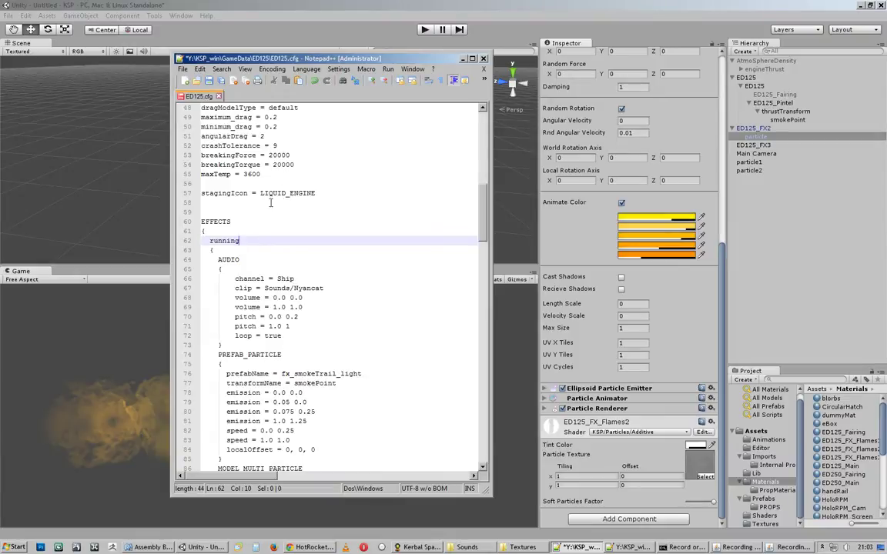
{"action": "left_click", "coordinate": [221, 81]}
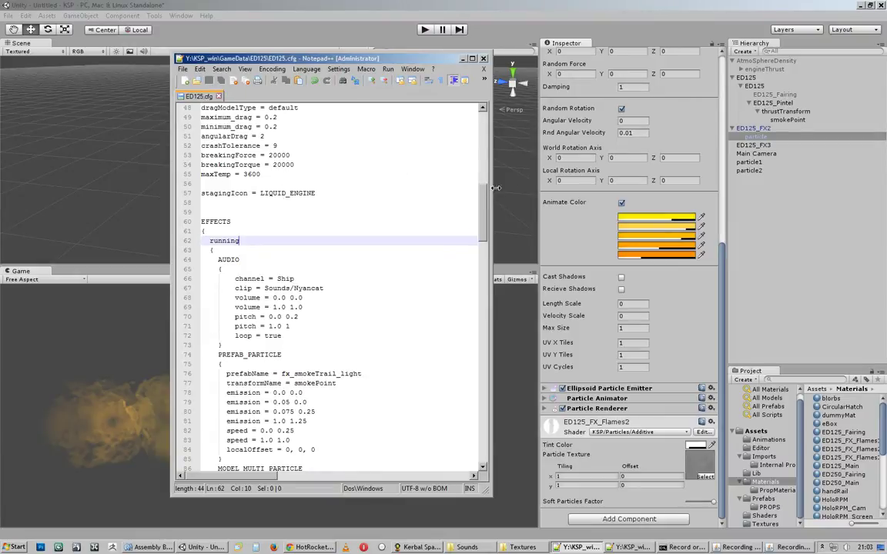
{"action": "left_click_drag", "start_coordinate": [496, 188], "coordinate": [529, 188]}
Highlight the running keyword and indent that section's closing brace on line 124 by one tab.
{"action": "left_click_drag", "start_coordinate": [239, 241], "coordinate": [211, 241]}
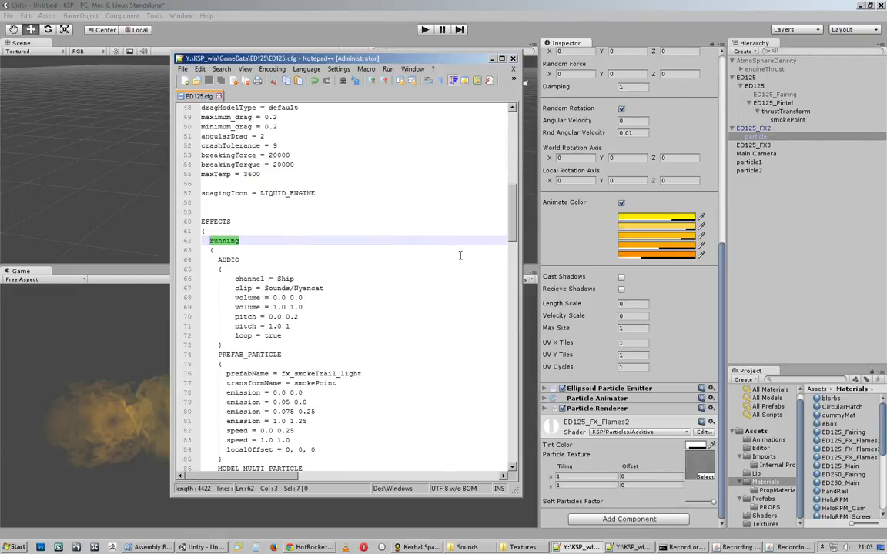
{"action": "scroll", "coordinate": [514, 235], "scroll_direction": "down", "scroll_amount": 1}
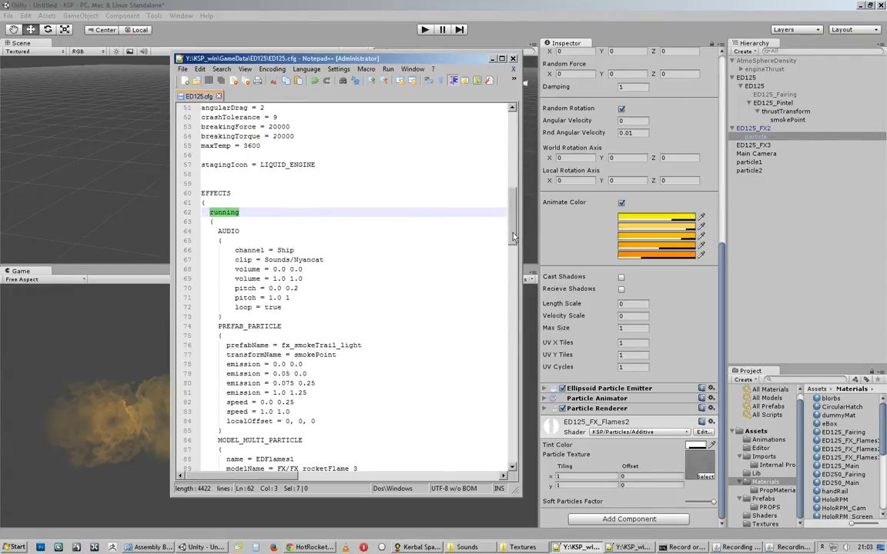
{"action": "left_click_drag", "start_coordinate": [513, 237], "coordinate": [518, 317]}
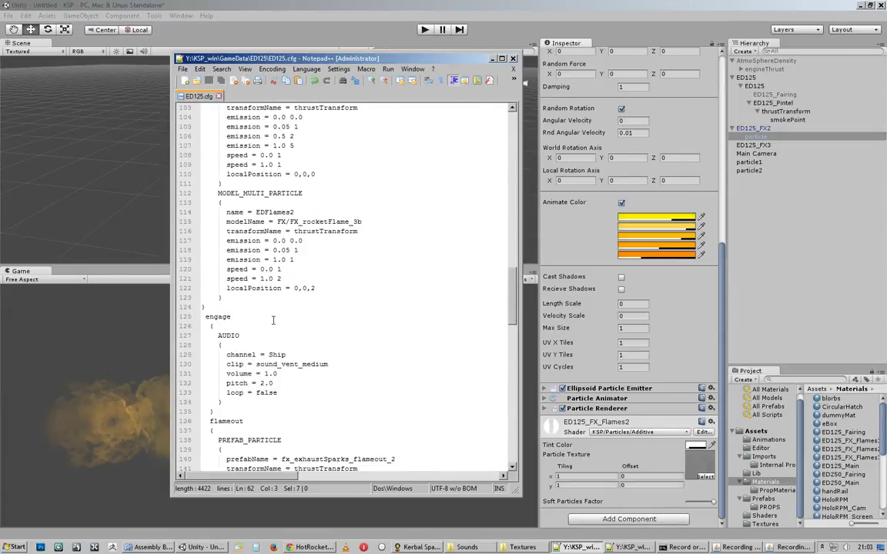
{"action": "left_click", "coordinate": [228, 298]}
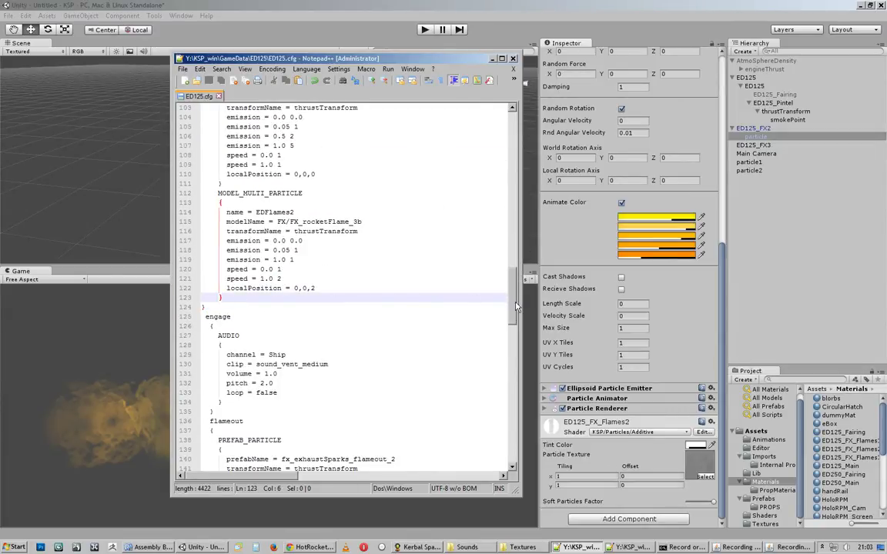
{"action": "scroll", "coordinate": [459, 228], "scroll_direction": "up", "scroll_amount": 8}
{"action": "scroll", "coordinate": [459, 228], "scroll_direction": "down", "scroll_amount": 5}
{"action": "left_click", "coordinate": [203, 374]}
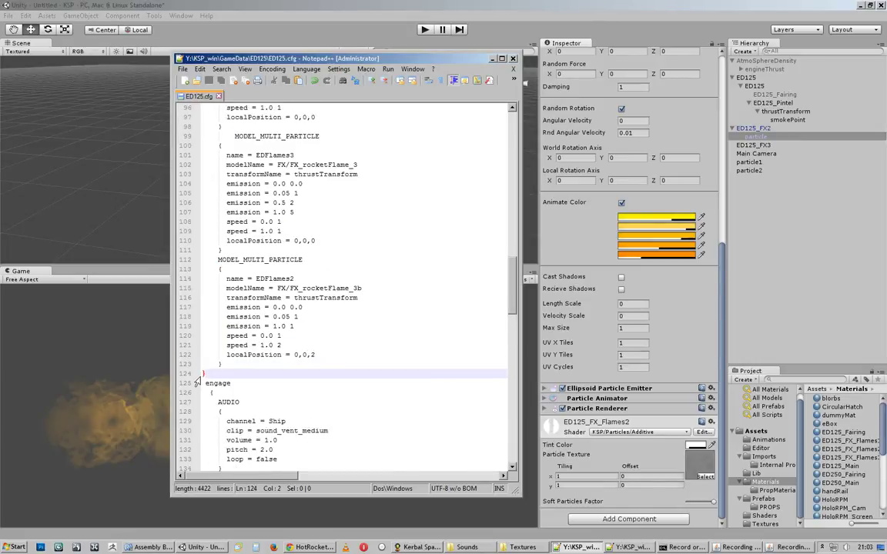
{"action": "key", "text": "Tab"}
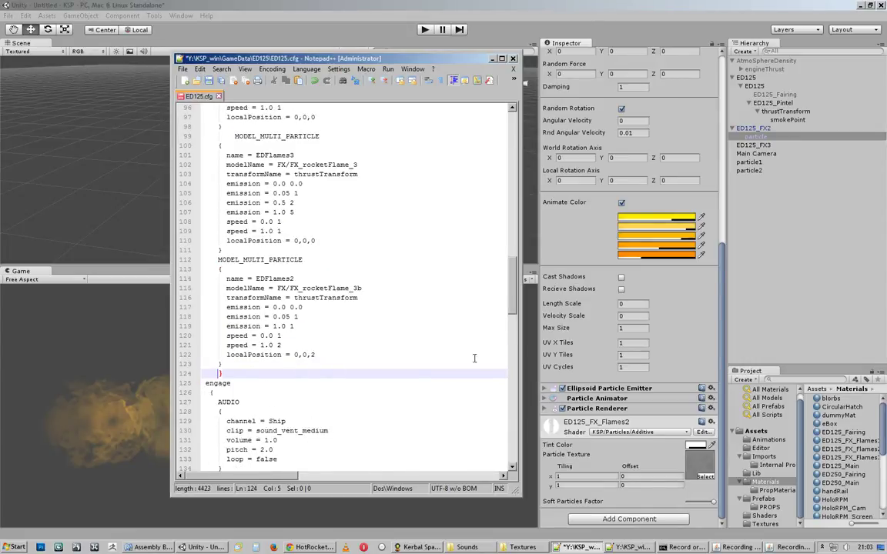
Return to the running section's AUDIO block and highlight its volume and pitch lines.
{"action": "scroll", "coordinate": [474, 358], "scroll_direction": "up", "scroll_amount": 14}
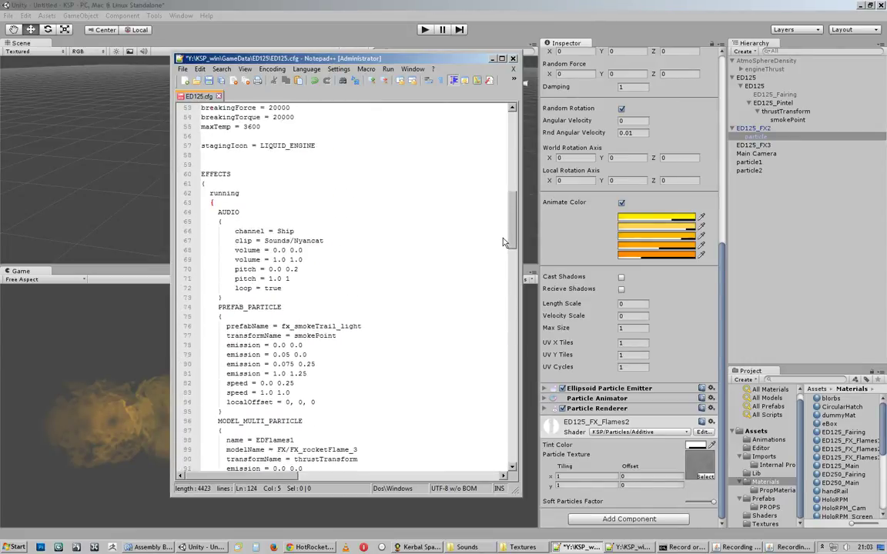
{"action": "scroll", "coordinate": [503, 243], "scroll_direction": "up", "scroll_amount": 9}
{"action": "scroll", "coordinate": [502, 242], "scroll_direction": "down", "scroll_amount": 11}
{"action": "scroll", "coordinate": [501, 240], "scroll_direction": "up", "scroll_amount": 3}
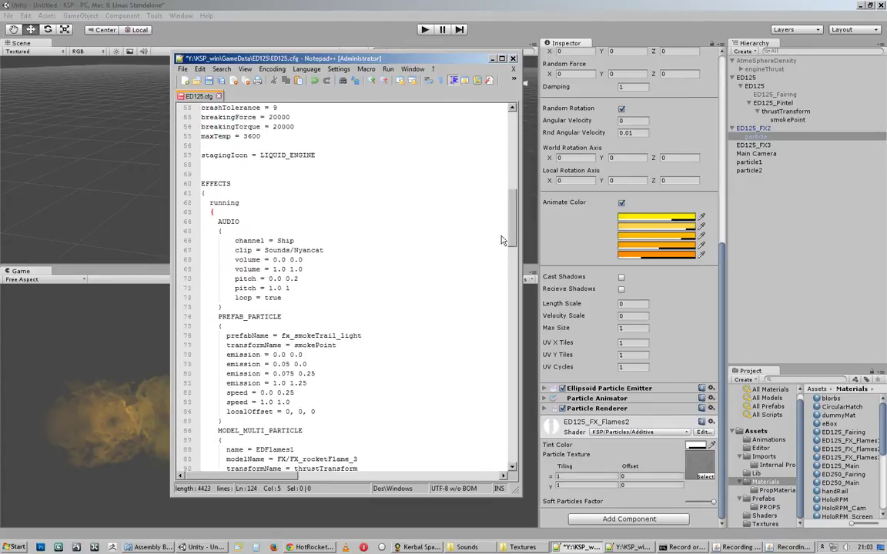
{"action": "scroll", "coordinate": [502, 241], "scroll_direction": "down", "scroll_amount": 1}
{"action": "left_click", "coordinate": [218, 212]}
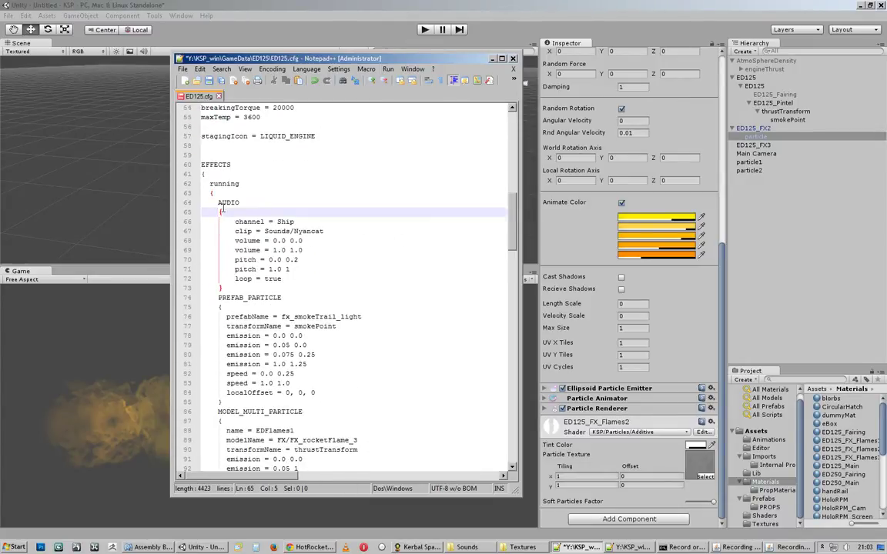
{"action": "left_click_drag", "start_coordinate": [235, 240], "coordinate": [201, 218]}
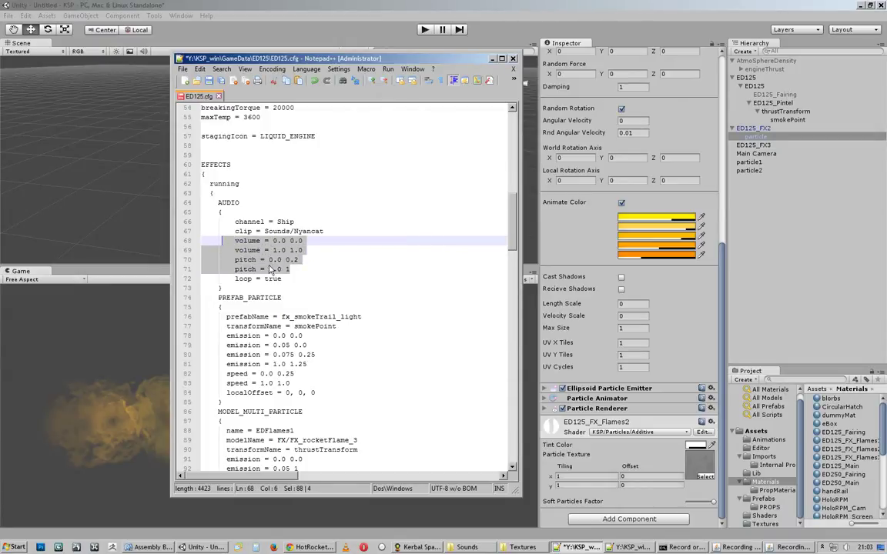
{"action": "left_click", "coordinate": [297, 270]}
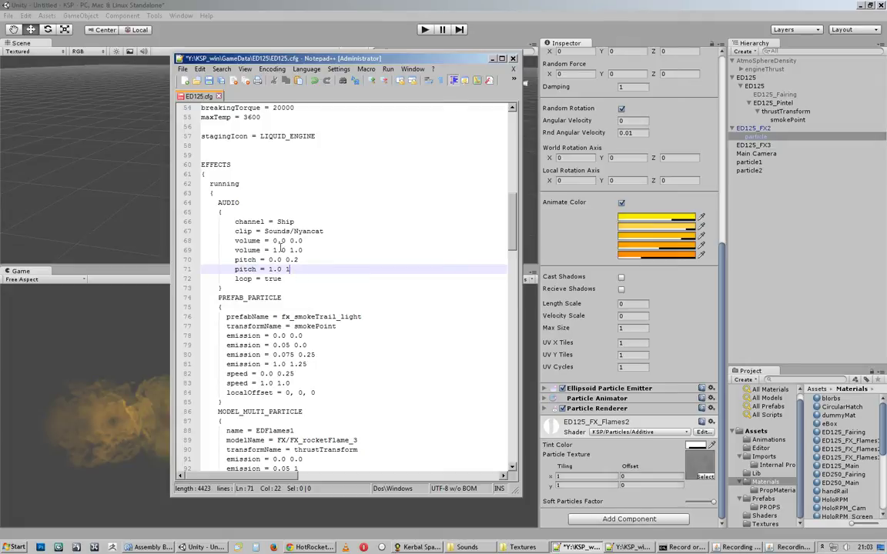
Highlight the first volume entry in the running AUDIO block and the second volume entry's final value.
{"action": "left_click_drag", "start_coordinate": [271, 241], "coordinate": [222, 242]}
{"action": "mouse_move", "coordinate": [306, 250]}
{"action": "left_mouse_down"}
{"action": "mouse_move", "coordinate": [271, 250]}
{"action": "mouse_move", "coordinate": [306, 250]}
{"action": "left_mouse_up"}
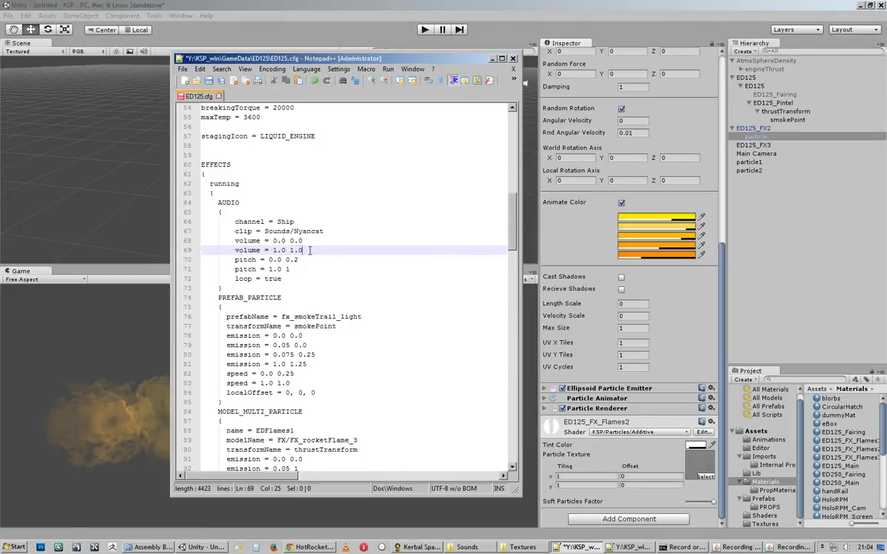
{"action": "key", "text": "shift+Left"}
{"action": "key", "text": "shift+Left"}
{"action": "key", "text": "shift+Left"}
{"action": "left_click_drag", "start_coordinate": [306, 250], "coordinate": [289, 252]}
Highlight the two pitch lines and the loop = true setting in the running AUDIO block.
{"action": "left_click", "coordinate": [298, 270]}
{"action": "key", "text": "shift+Up"}
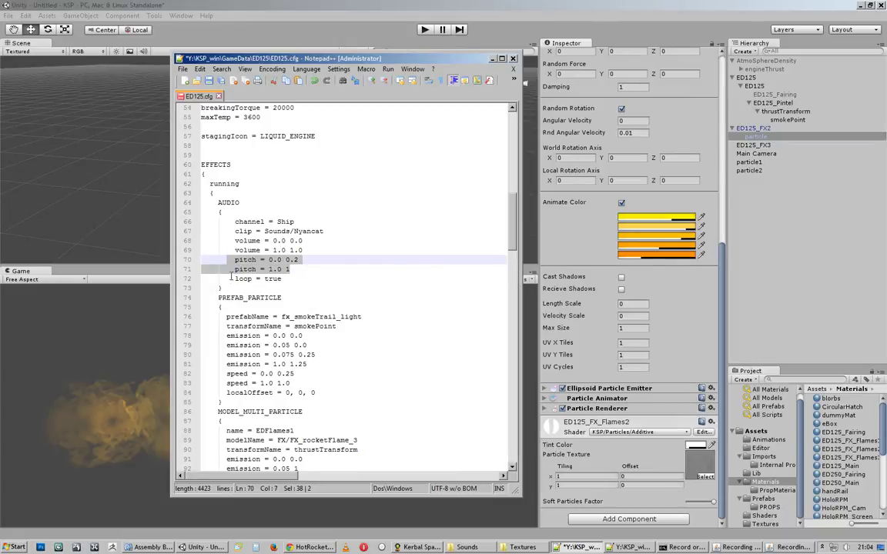
{"action": "key", "text": "shift+Down"}
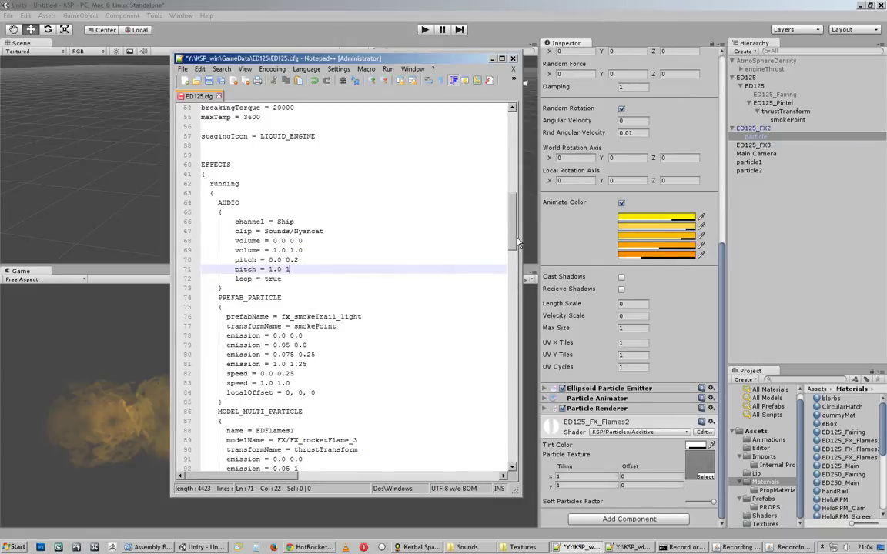
{"action": "left_click_drag", "start_coordinate": [282, 278], "coordinate": [202, 279]}
{"action": "scroll", "coordinate": [507, 239], "scroll_direction": "down", "scroll_amount": 2}
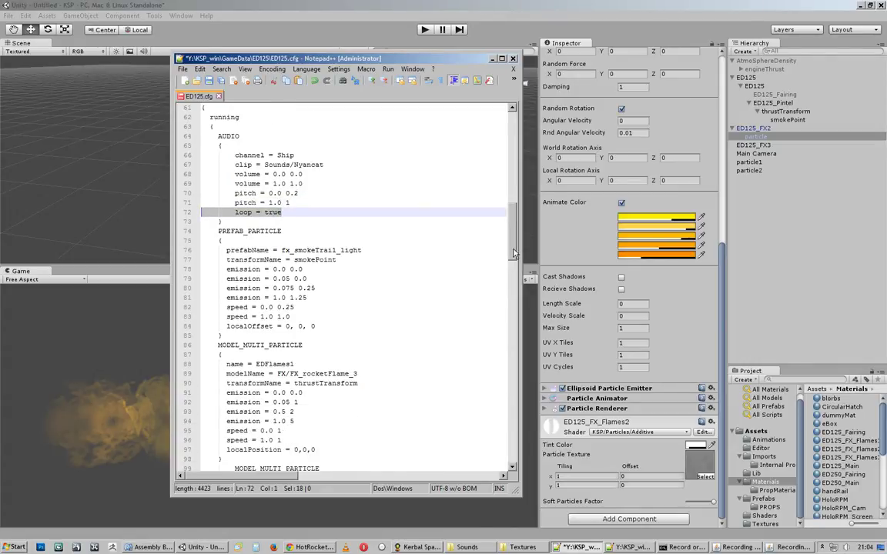
{"action": "double_click", "coordinate": [271, 221]}
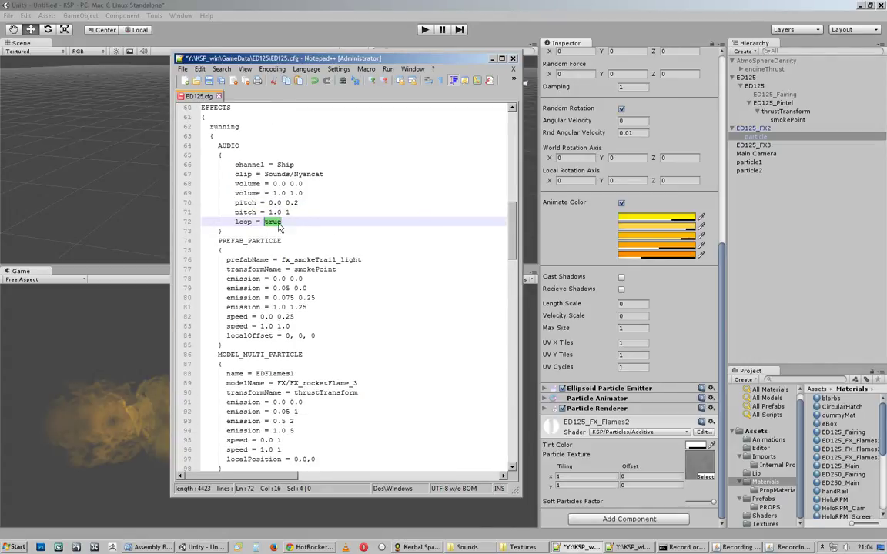
Highlight the engage section's AUDIO settings and the loop value in the flameout section's AUDIO block.
{"action": "left_click_drag", "start_coordinate": [513, 227], "coordinate": [514, 317]}
{"action": "left_click_drag", "start_coordinate": [278, 259], "coordinate": [177, 206]}
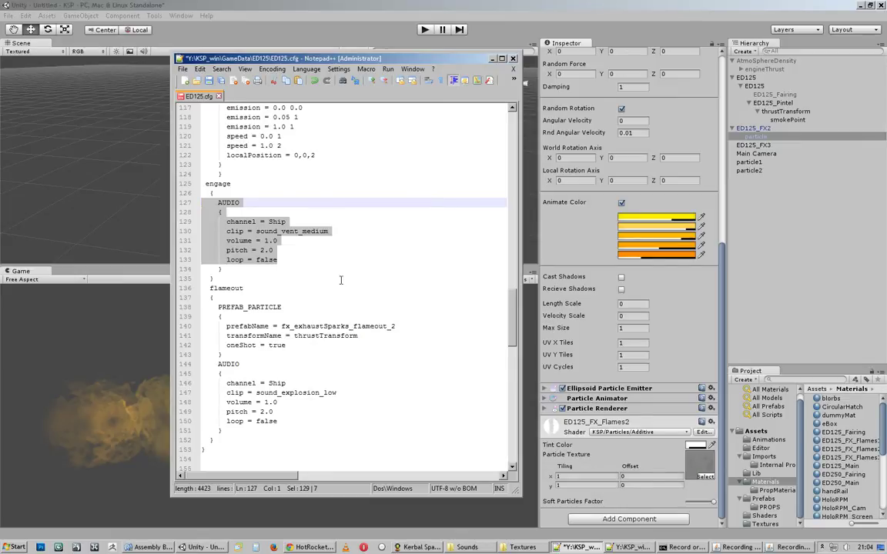
{"action": "double_click", "coordinate": [262, 422]}
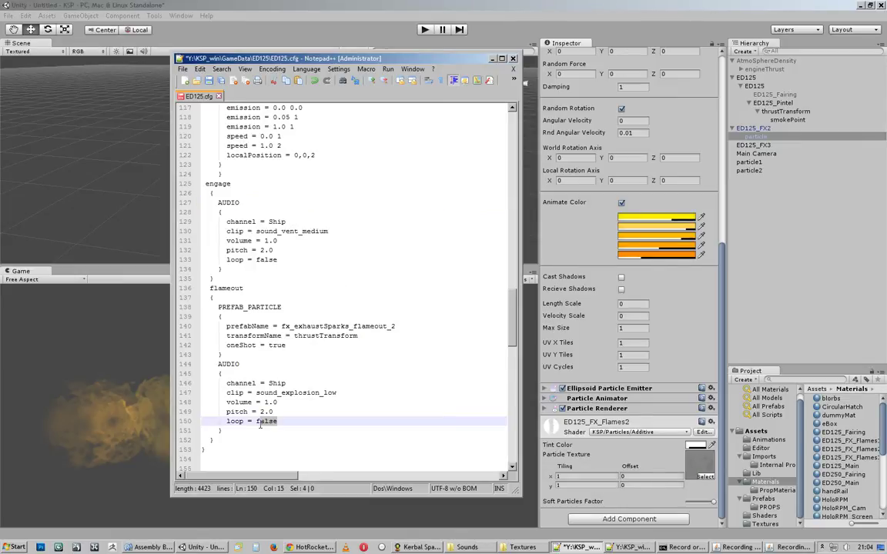
Review the particle entries in the EFFECTS block and highlight the running AUDIO volume and pitch curves again.
{"action": "left_click_drag", "start_coordinate": [512, 343], "coordinate": [497, 290]}
{"action": "scroll", "coordinate": [497, 258], "scroll_direction": "up", "scroll_amount": 2}
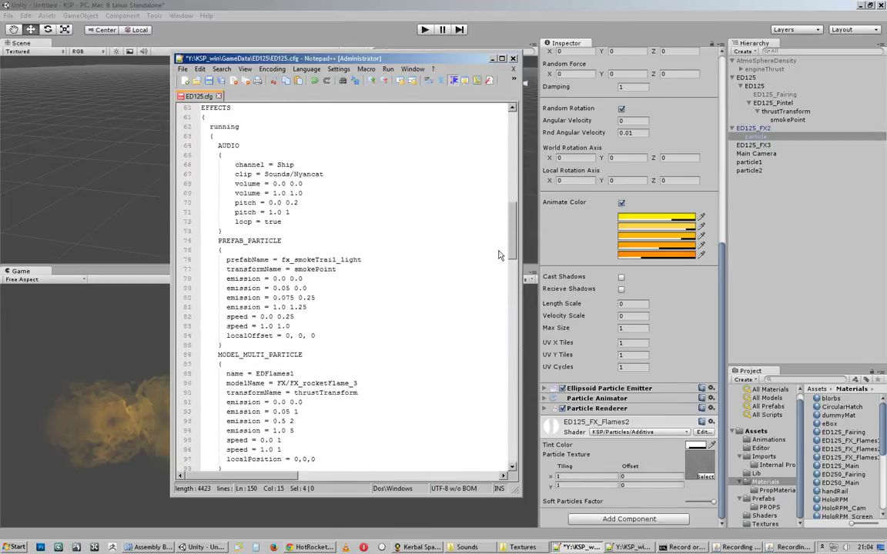
{"action": "scroll", "coordinate": [497, 258], "scroll_direction": "down", "scroll_amount": 5}
{"action": "scroll", "coordinate": [511, 251], "scroll_direction": "up", "scroll_amount": 4}
{"action": "scroll", "coordinate": [511, 251], "scroll_direction": "down", "scroll_amount": 8}
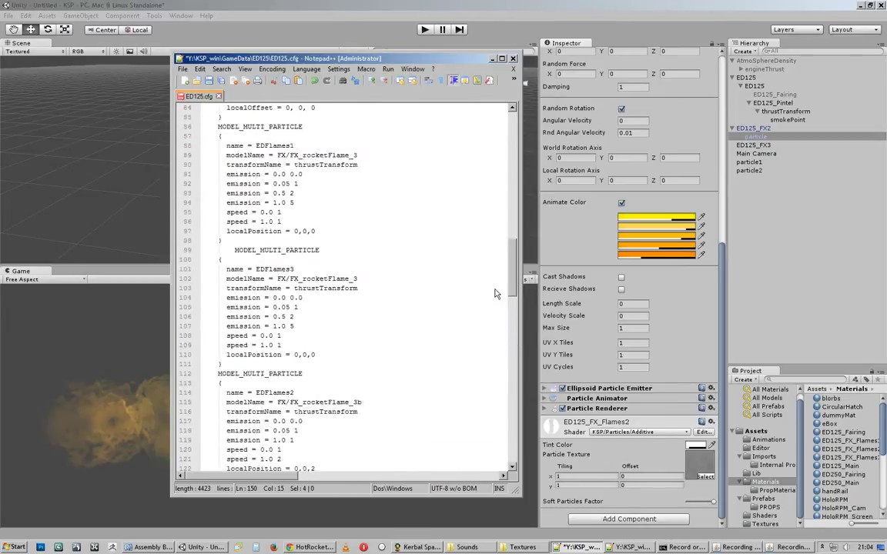
{"action": "scroll", "coordinate": [508, 243], "scroll_direction": "up", "scroll_amount": 11}
{"action": "scroll", "coordinate": [506, 240], "scroll_direction": "up", "scroll_amount": 1}
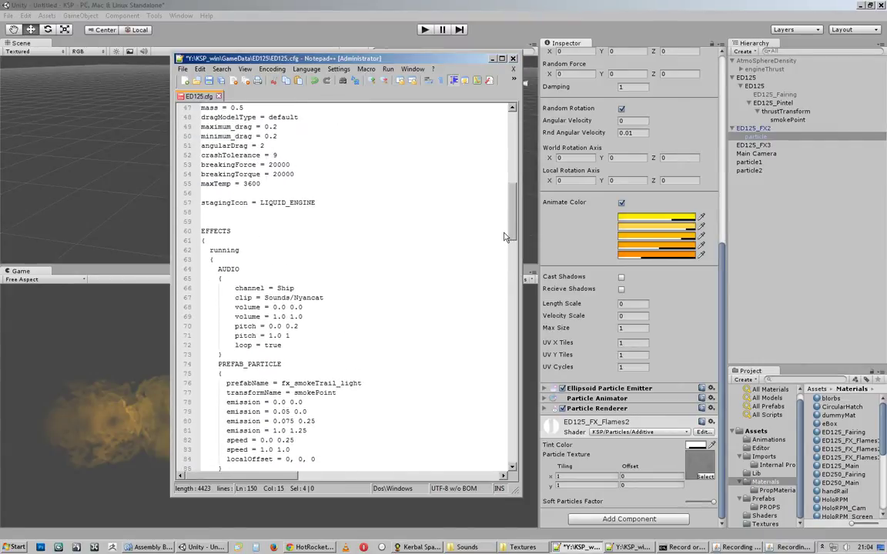
{"action": "scroll", "coordinate": [503, 244], "scroll_direction": "down", "scroll_amount": 2}
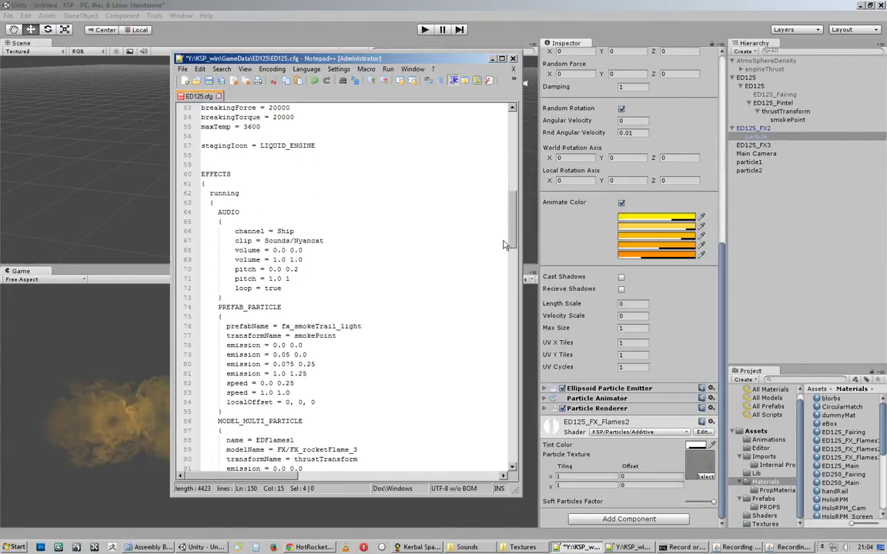
{"action": "scroll", "coordinate": [505, 245], "scroll_direction": "down", "scroll_amount": 3}
{"action": "left_click", "coordinate": [291, 185]}
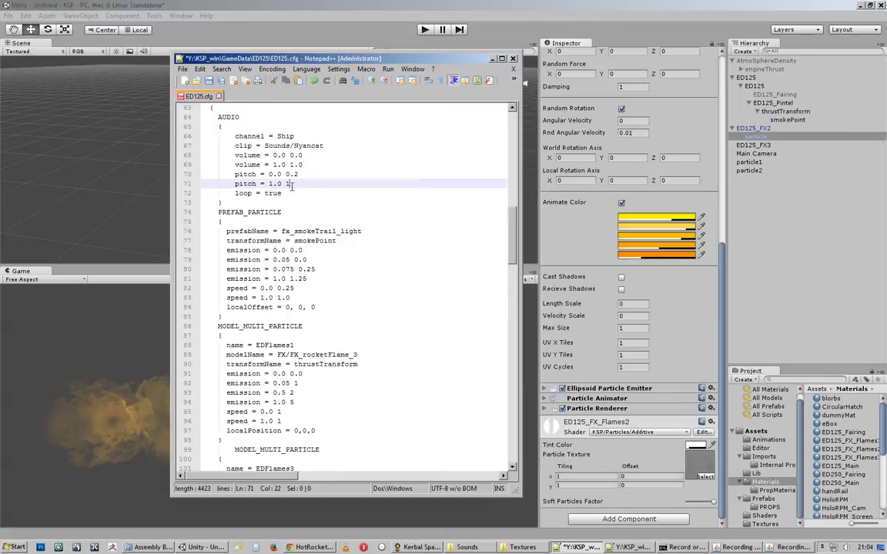
{"action": "left_click_drag", "start_coordinate": [291, 185], "coordinate": [202, 154]}
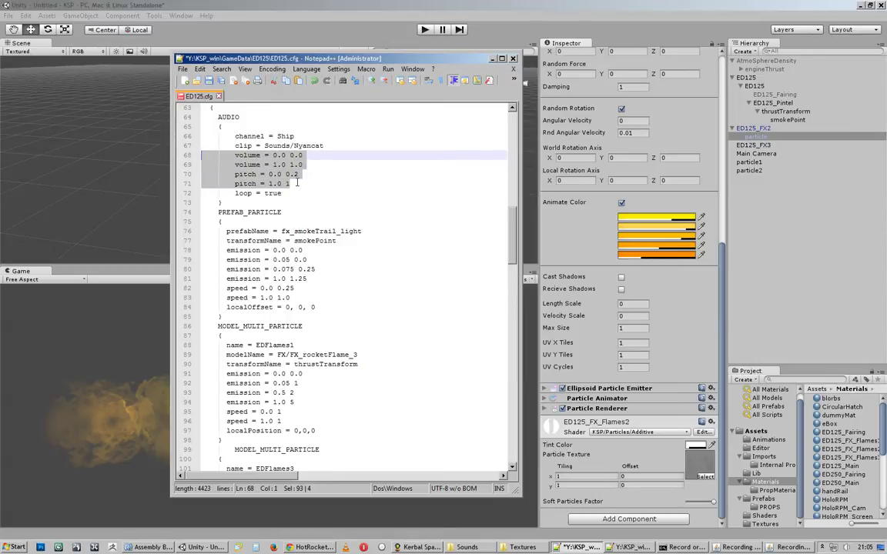
Highlight the PREFAB_PARTICLE heading and all settings in its block, and save ED125.cfg.
{"action": "scroll", "coordinate": [485, 249], "scroll_direction": "down", "scroll_amount": 1}
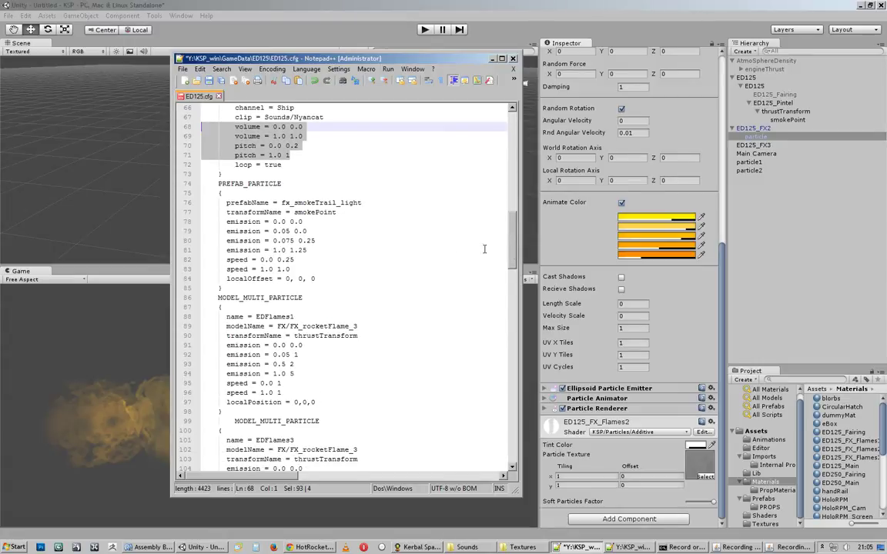
{"action": "left_click_drag", "start_coordinate": [216, 184], "coordinate": [281, 183]}
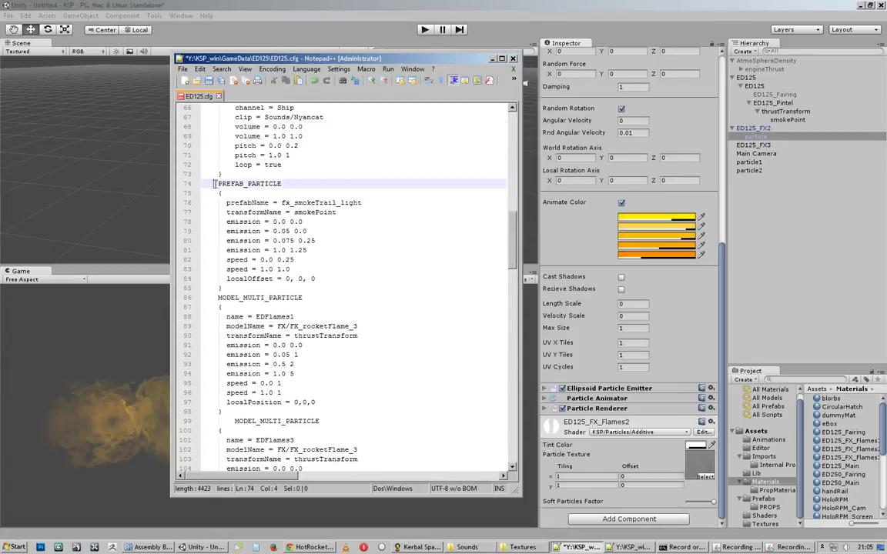
{"action": "left_click_drag", "start_coordinate": [323, 280], "coordinate": [139, 204]}
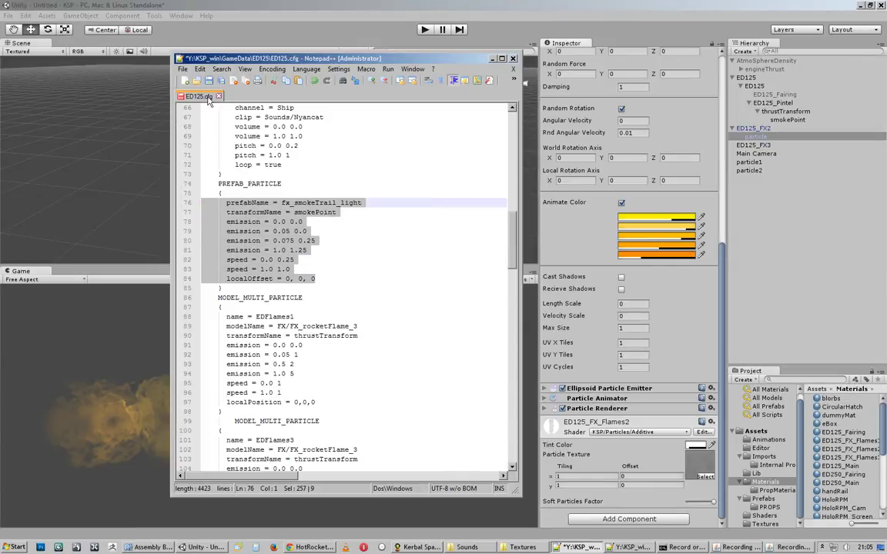
{"action": "key", "text": "ctrl+s"}
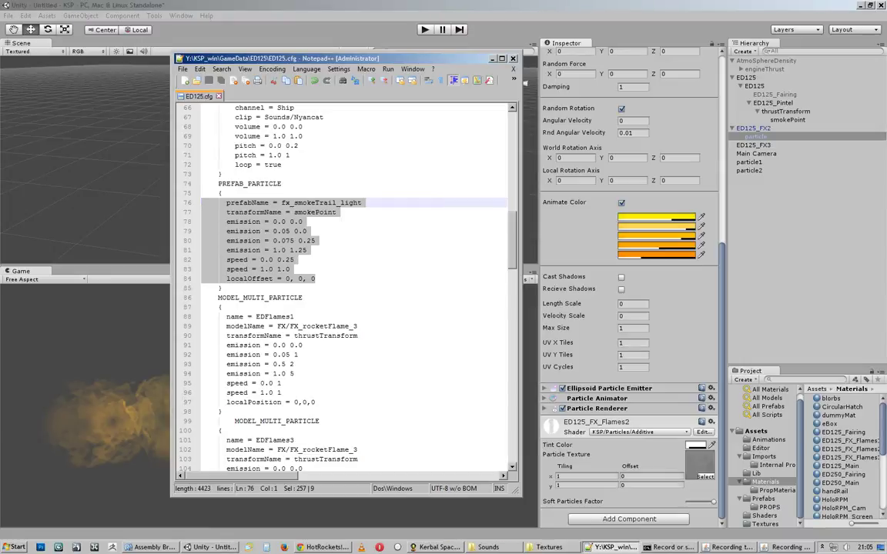
Highlight the prefabName value fx_smokeTrail_light in the PREFAB_PARTICLE block.
{"action": "left_click", "coordinate": [354, 256]}
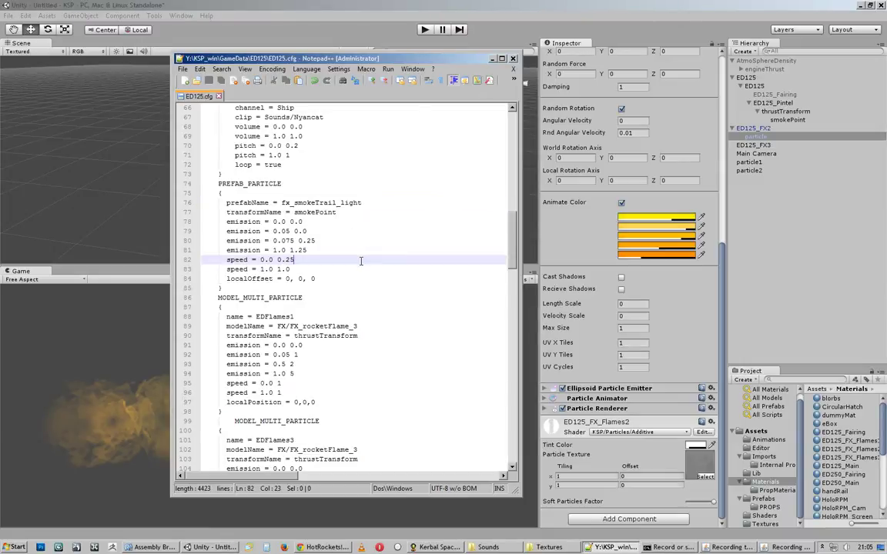
{"action": "left_click_drag", "start_coordinate": [362, 202], "coordinate": [281, 201]}
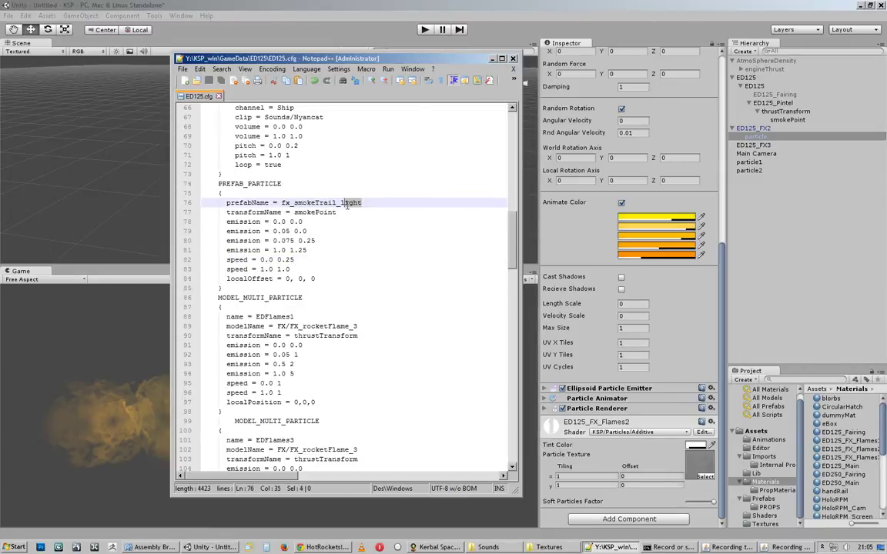
{"action": "left_click_drag", "start_coordinate": [362, 202], "coordinate": [289, 202]}
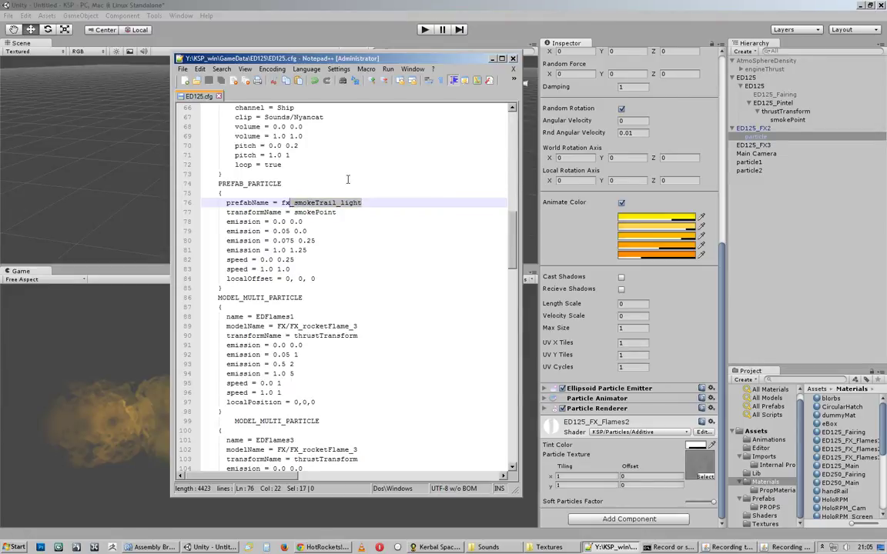
{"action": "left_click", "coordinate": [373, 202]}
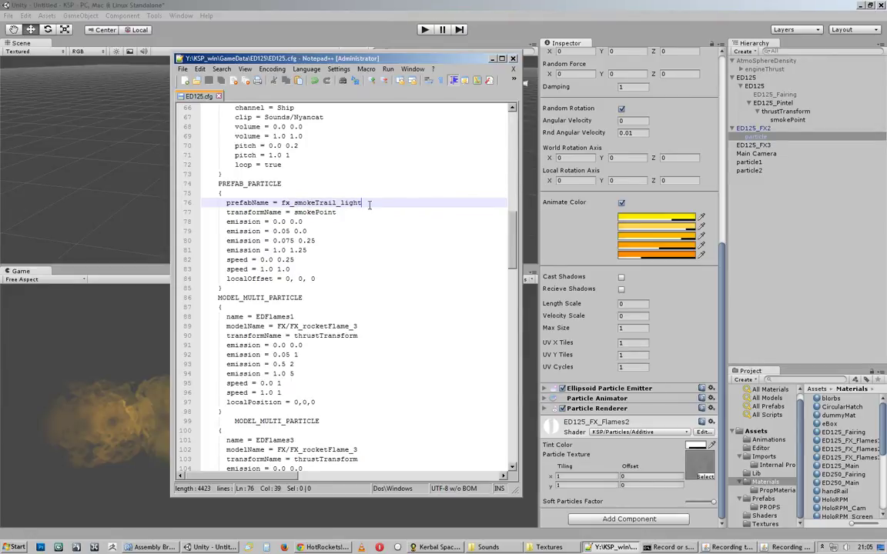
{"action": "left_click_drag", "start_coordinate": [370, 203], "coordinate": [283, 202]}
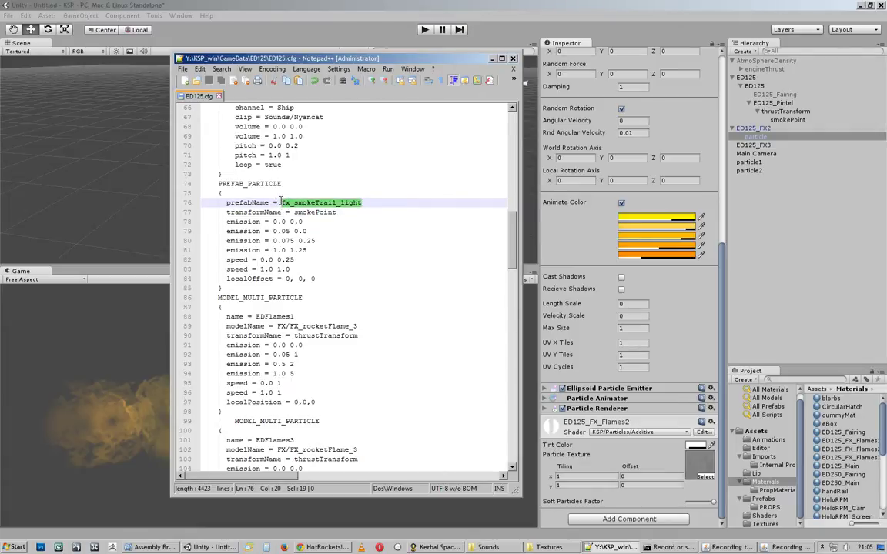
Highlight the PREFAB_PARTICLE heading, its prefabName value fx_smokeTrail_light and its transformName line in ED125.cfg.
{"action": "left_click_drag", "start_coordinate": [342, 213], "coordinate": [239, 212]}
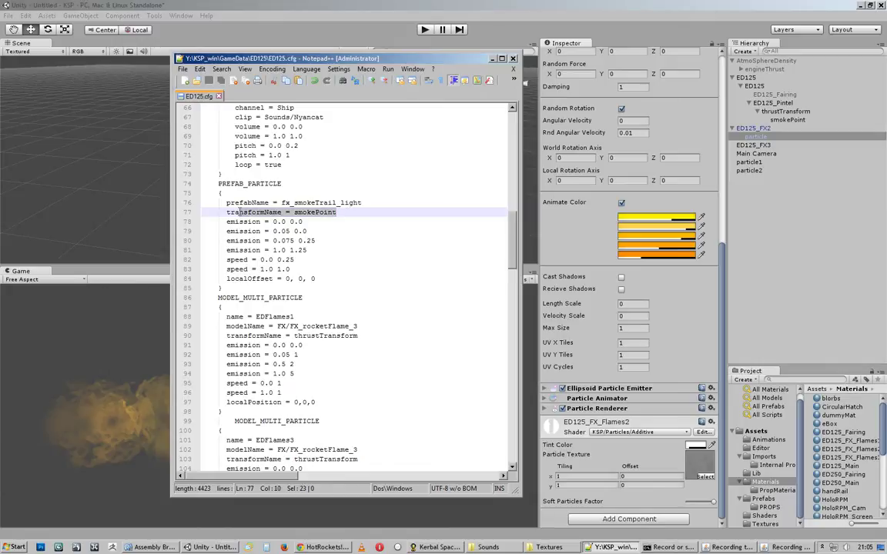
{"action": "left_click_drag", "start_coordinate": [362, 203], "coordinate": [218, 184]}
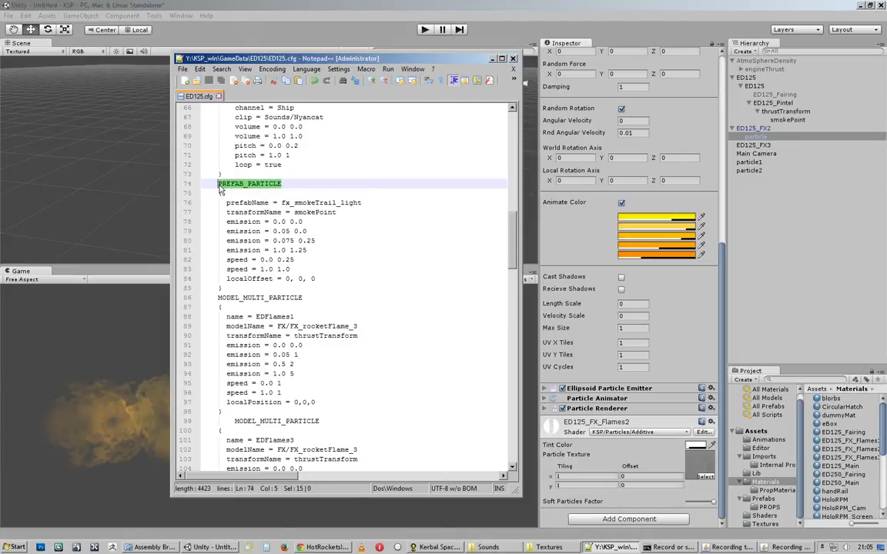
{"action": "left_click_drag", "start_coordinate": [219, 185], "coordinate": [284, 186]}
{"action": "left_click_drag", "start_coordinate": [282, 202], "coordinate": [366, 203]}
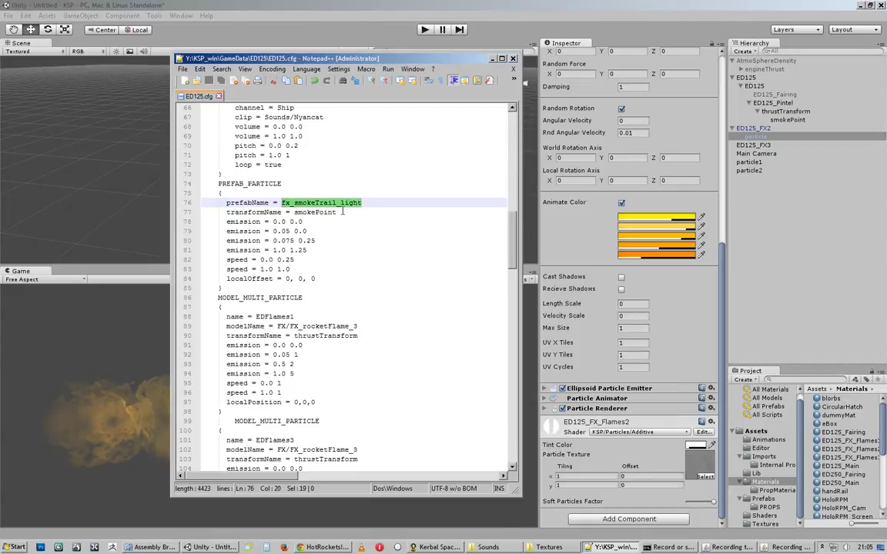
{"action": "left_click_drag", "start_coordinate": [339, 212], "coordinate": [208, 213]}
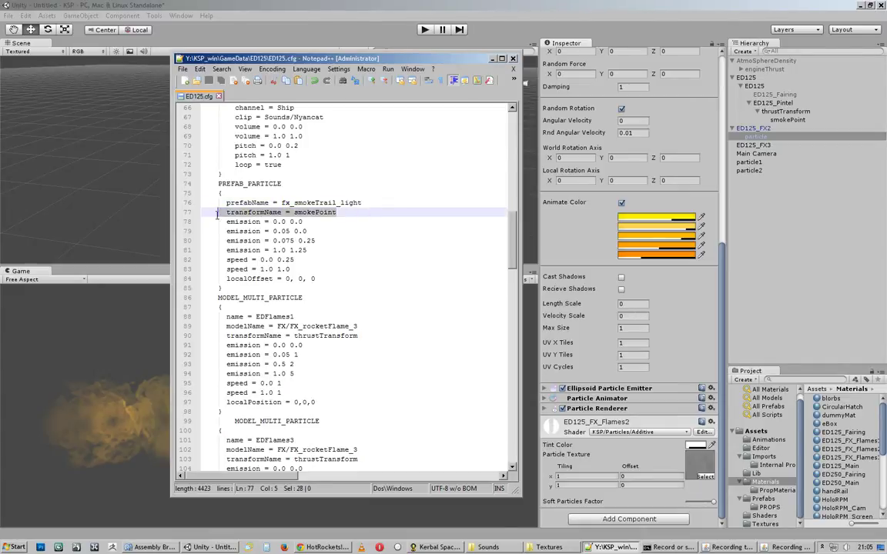
Move the Notepad++ window aside and highlight the PREFAB_PARTICLE prefabName line and the transform names smokePoint and thrustTransform.
{"action": "left_click_drag", "start_coordinate": [410, 57], "coordinate": [289, 75]}
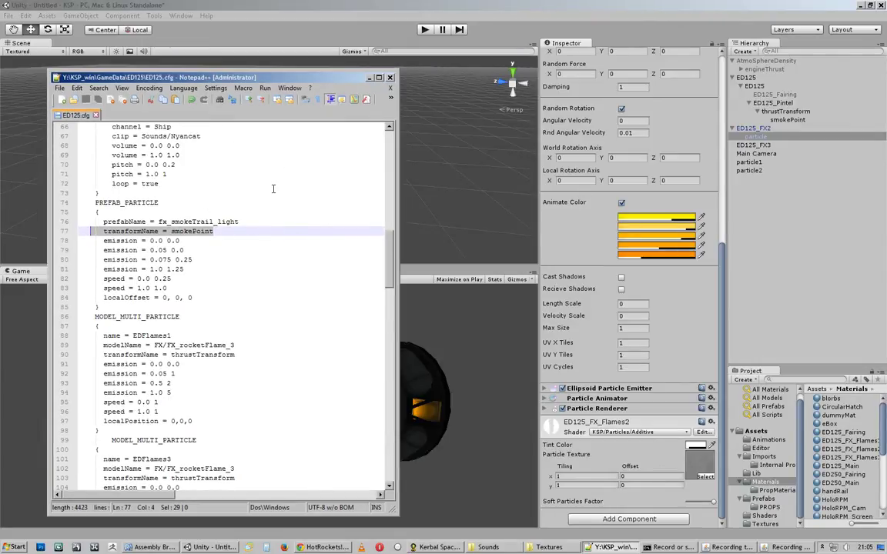
{"action": "left_click_drag", "start_coordinate": [238, 222], "coordinate": [78, 223]}
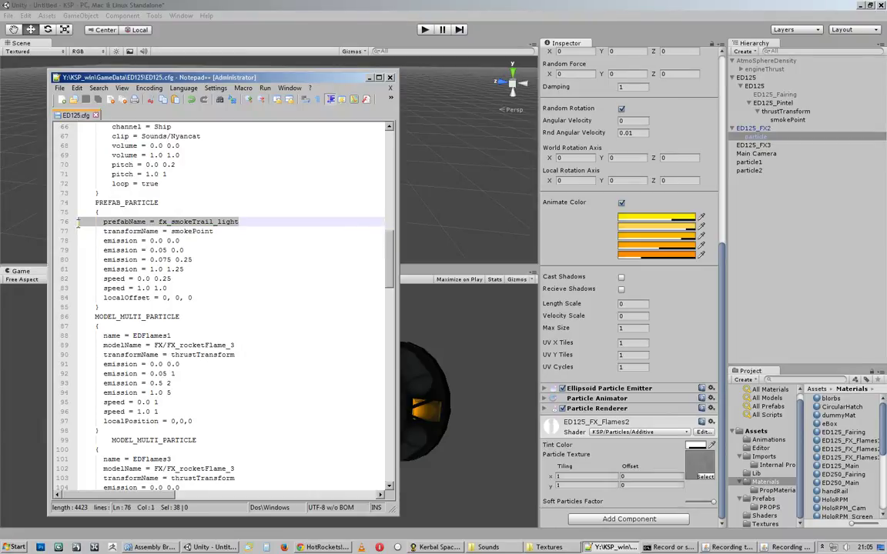
{"action": "left_click", "coordinate": [80, 231]}
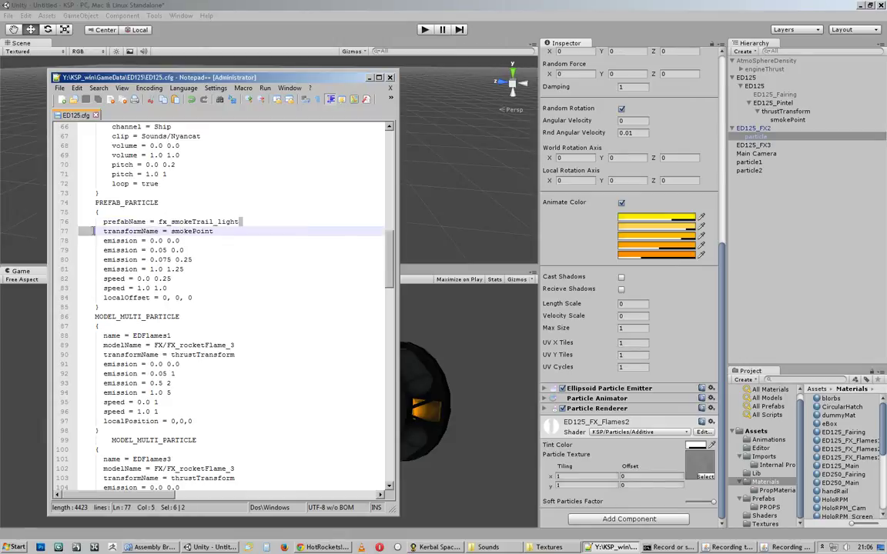
{"action": "left_click_drag", "start_coordinate": [80, 230], "coordinate": [98, 222]}
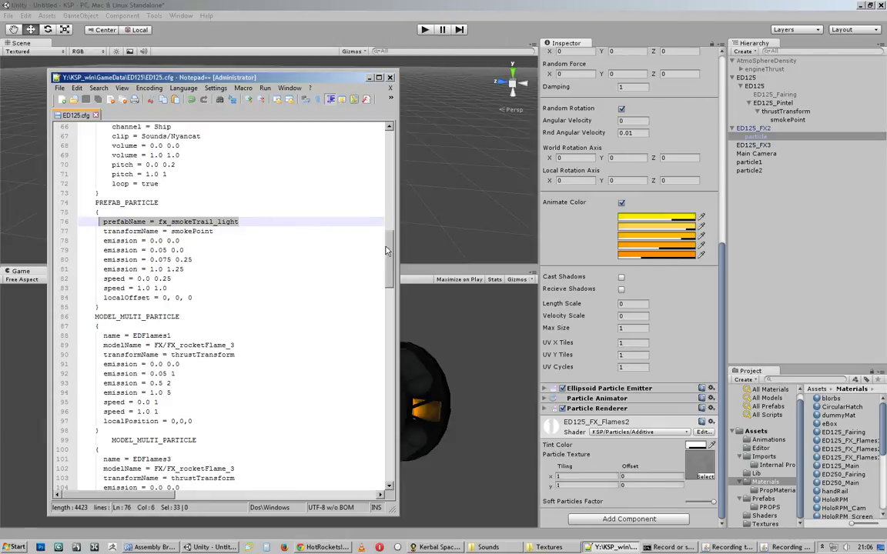
{"action": "left_click_drag", "start_coordinate": [214, 231], "coordinate": [171, 230]}
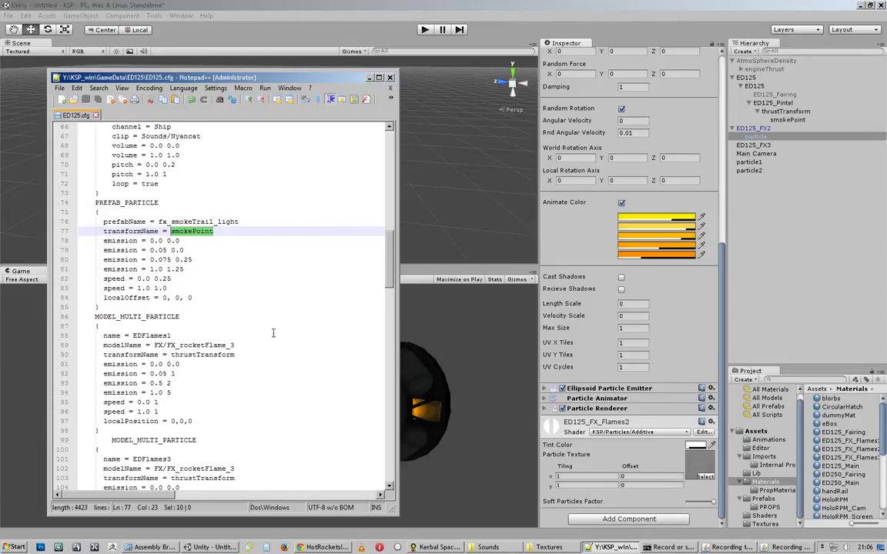
{"action": "left_click_drag", "start_coordinate": [235, 354], "coordinate": [171, 355]}
{"action": "left_click_drag", "start_coordinate": [214, 231], "coordinate": [171, 230]}
Switch to Unity and select the smokePoint and thrustTransform objects under ED125_Pintel to show the transforms.
{"action": "left_click", "coordinate": [700, 161]}
{"action": "left_click_drag", "start_coordinate": [722, 281], "coordinate": [719, 70]}
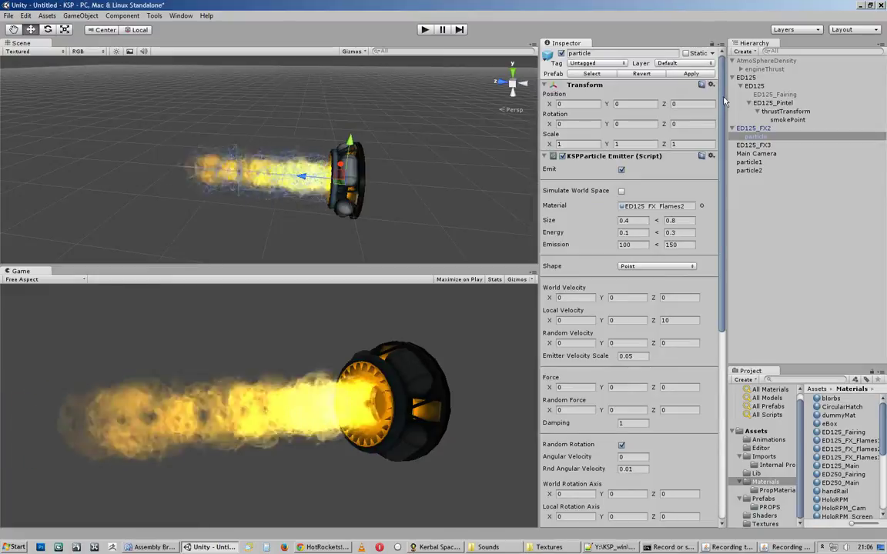
{"action": "left_click", "coordinate": [787, 119]}
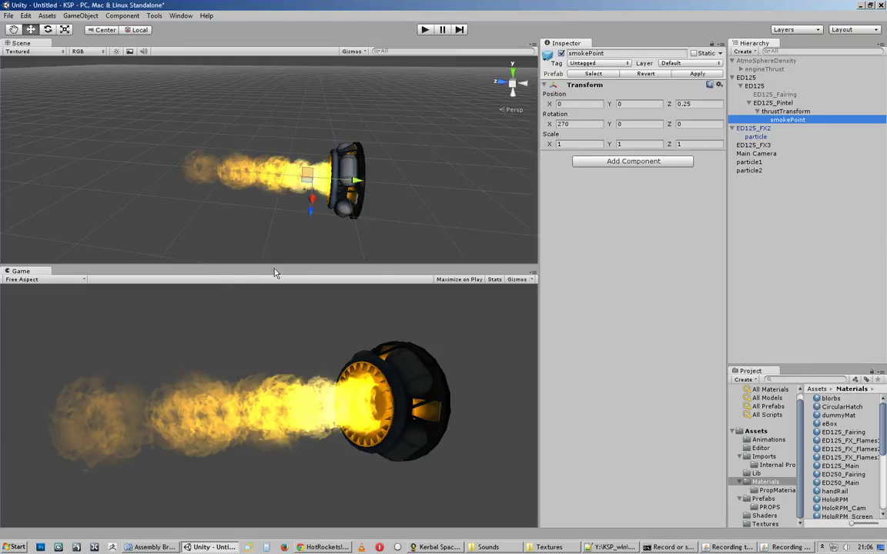
{"action": "left_click", "coordinate": [786, 111]}
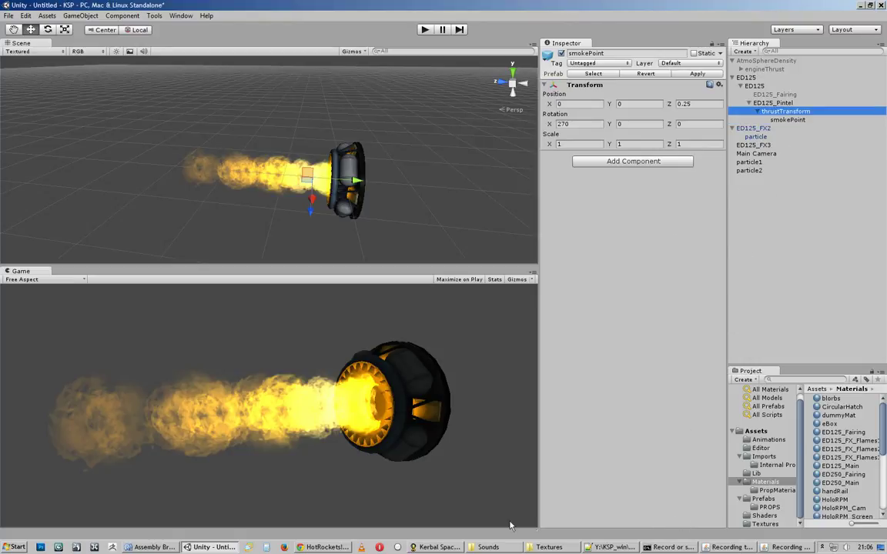
Highlight the four PREFAB_PARTICLE emission lines in ED125.cfg, and select the maximum Emission value of ED125_FX2's particle in Unity.
{"action": "left_click", "coordinate": [597, 548]}
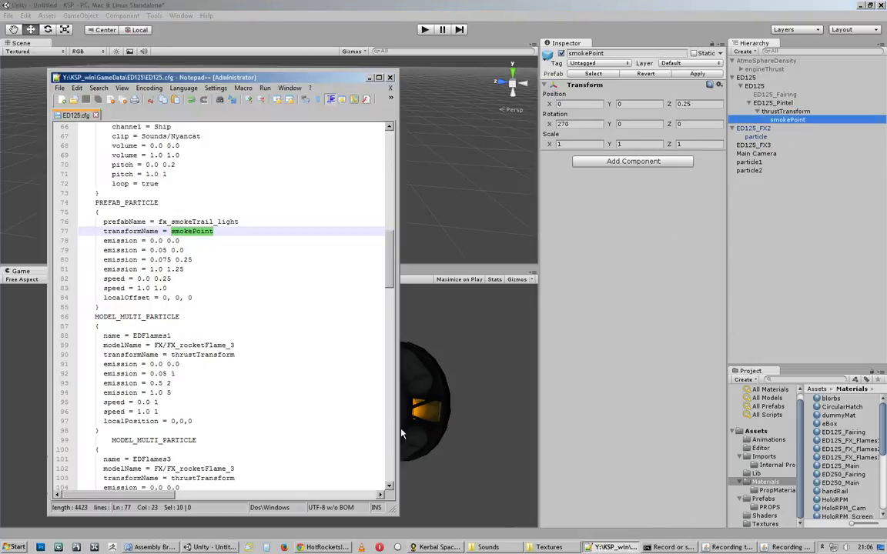
{"action": "left_click_drag", "start_coordinate": [185, 269], "coordinate": [74, 243]}
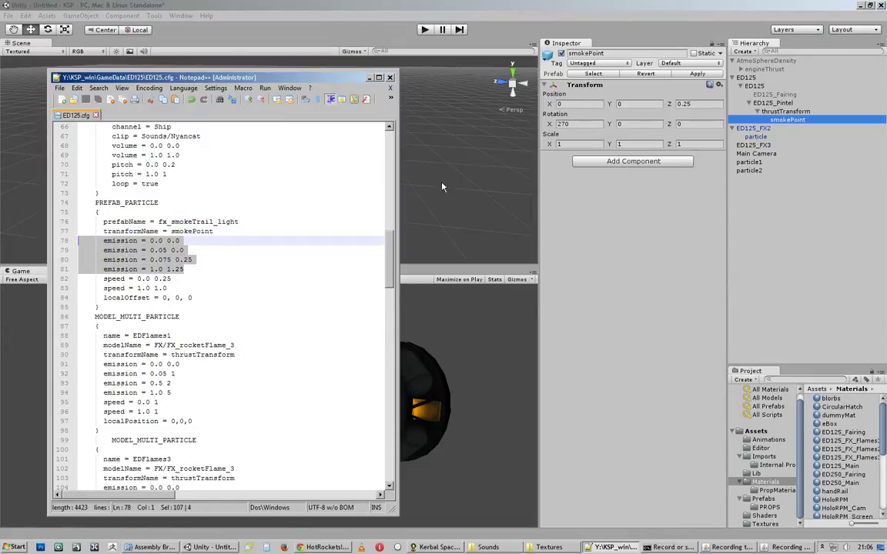
{"action": "left_click", "coordinate": [755, 136]}
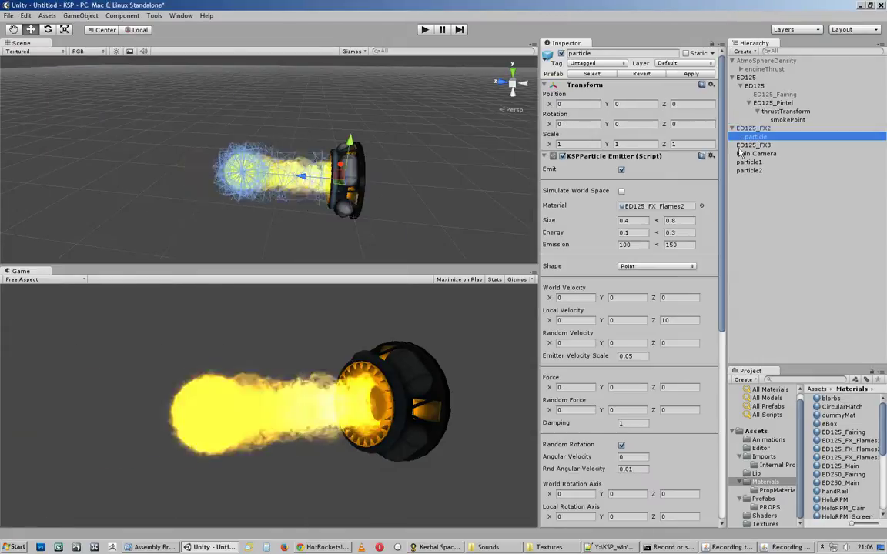
{"action": "left_click", "coordinate": [681, 245]}
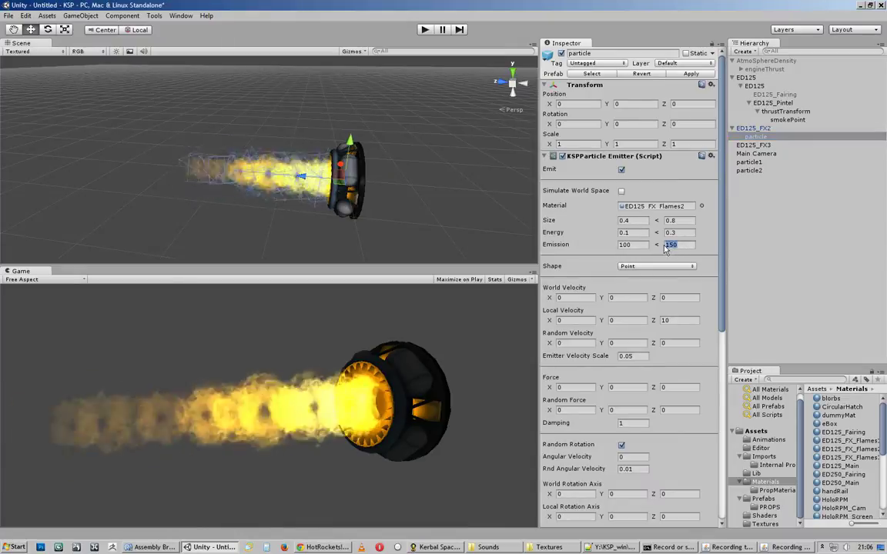
Highlight the two PREFAB_PARTICLE speed lines in ED125.cfg, and select the particle's Local Velocity Z value in Unity.
{"action": "left_click", "coordinate": [599, 545]}
{"action": "left_click_drag", "start_coordinate": [168, 288], "coordinate": [79, 278]}
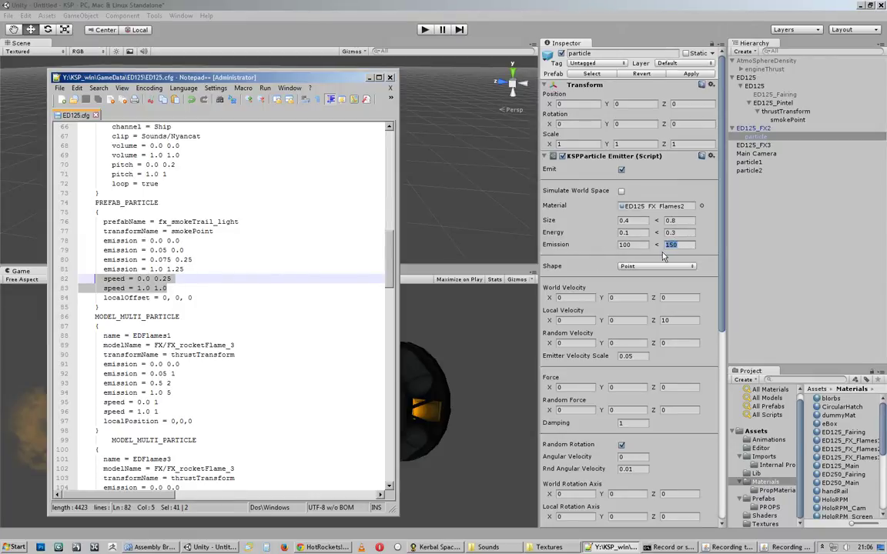
{"action": "left_click", "coordinate": [667, 320]}
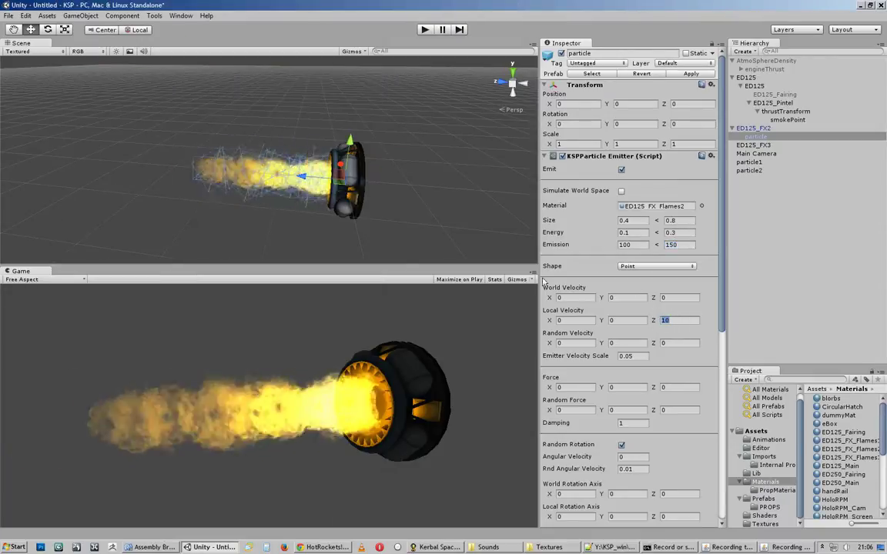
Back in Notepad++, rename the PREFAB_PARTICLE localOffset key to localPosition and save ED125.cfg.
{"action": "key", "text": "alt+Tab"}
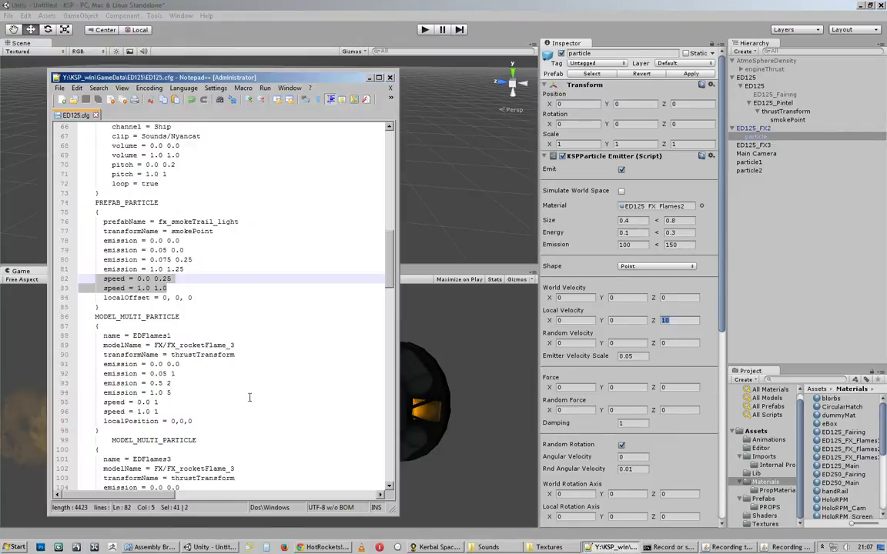
{"action": "left_click_drag", "start_coordinate": [189, 298], "coordinate": [151, 297]}
{"action": "type", "text": "Posi"}
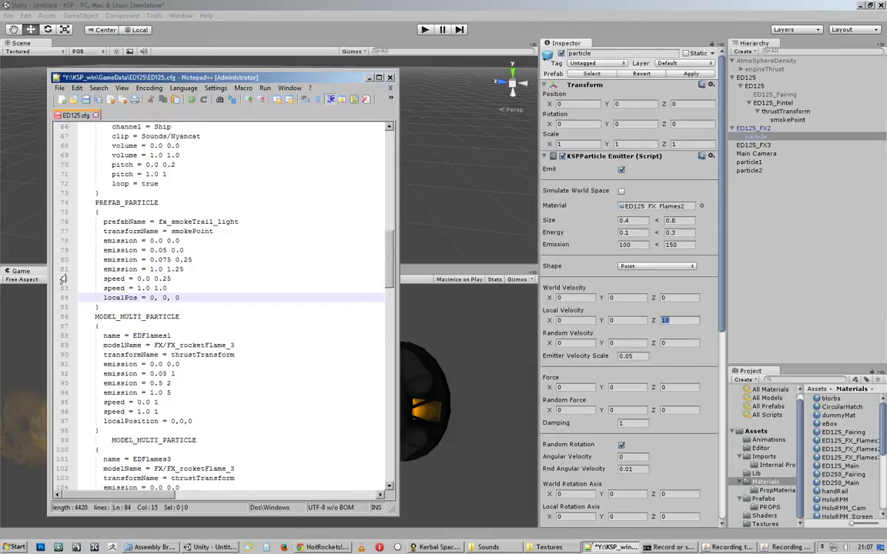
{"action": "type", "text": "tion"}
{"action": "left_click_drag", "start_coordinate": [200, 298], "coordinate": [167, 298]}
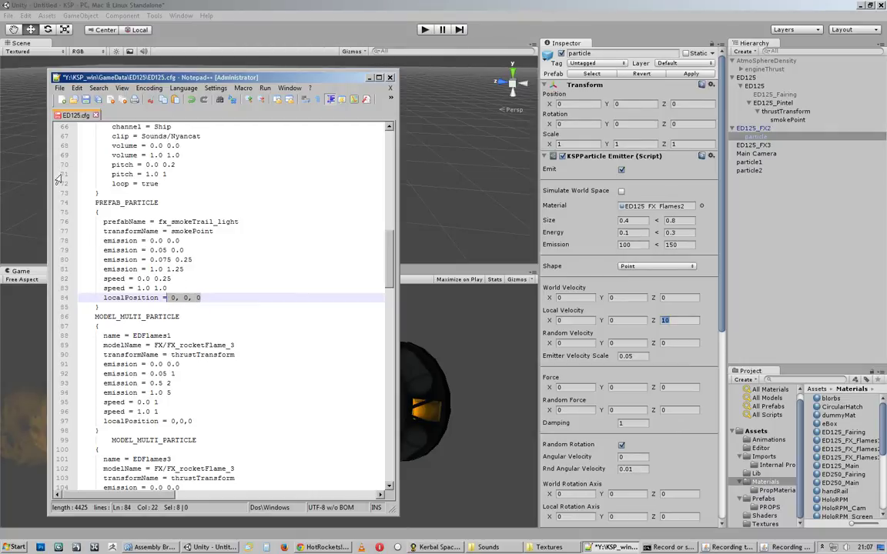
{"action": "left_click", "coordinate": [85, 100]}
{"action": "left_click", "coordinate": [209, 298]}
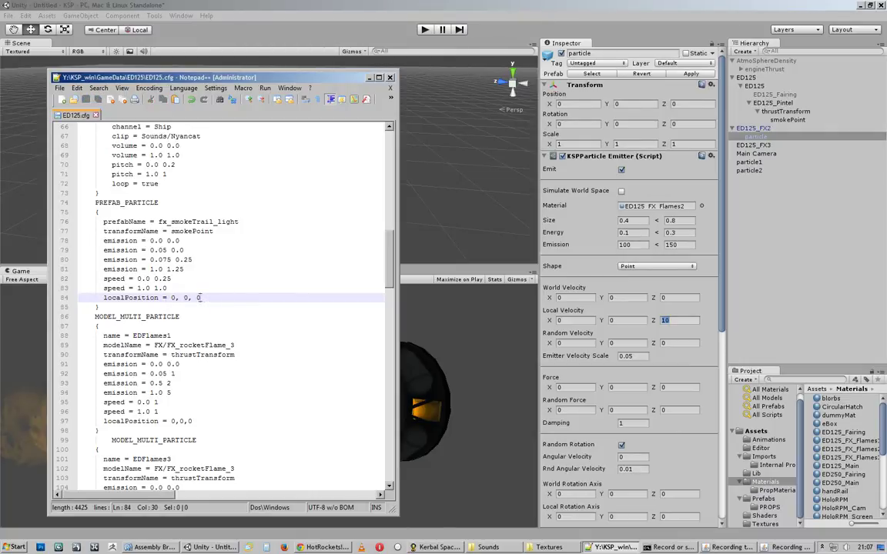
Highlight the localPosition coordinates and the transformName smokePoint line in the PREFAB_PARTICLE block.
{"action": "left_click_drag", "start_coordinate": [201, 298], "coordinate": [171, 298]}
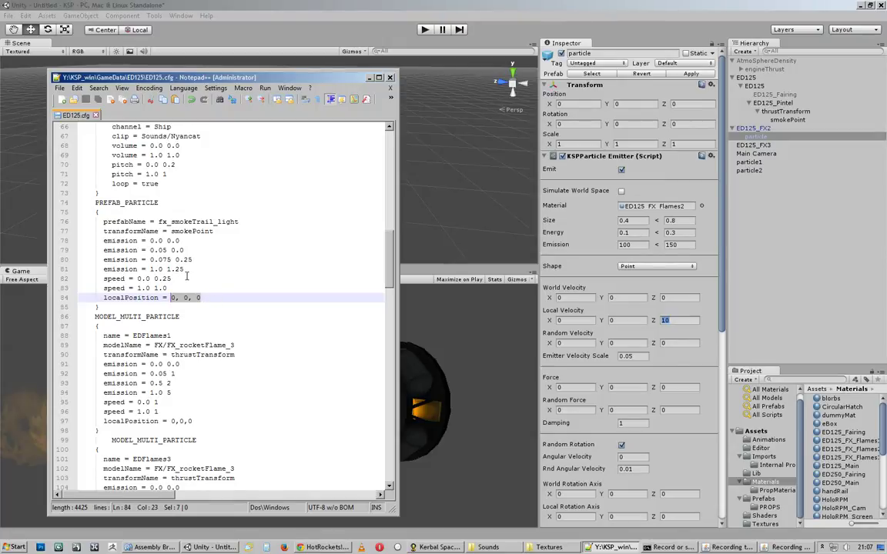
{"action": "double_click", "coordinate": [209, 231]}
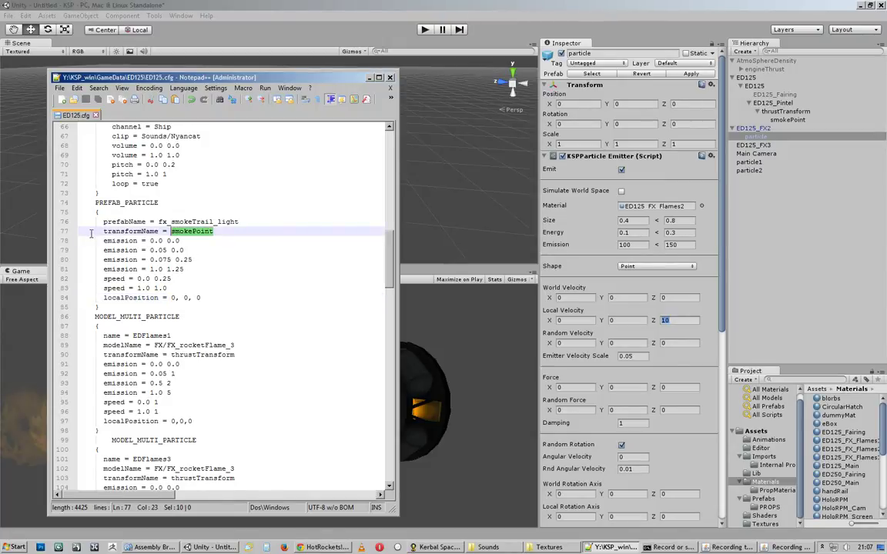
{"action": "left_click_drag", "start_coordinate": [81, 231], "coordinate": [214, 231]}
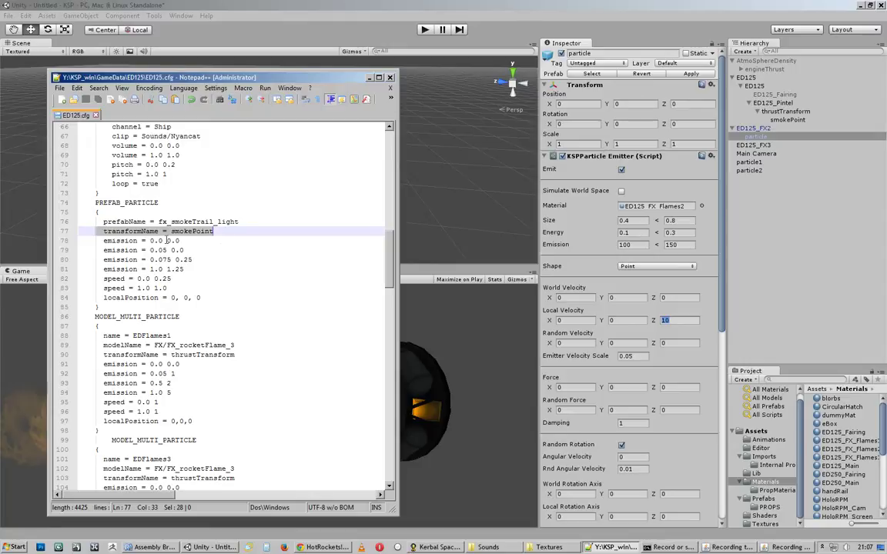
{"action": "left_click_drag", "start_coordinate": [201, 298], "coordinate": [171, 297]}
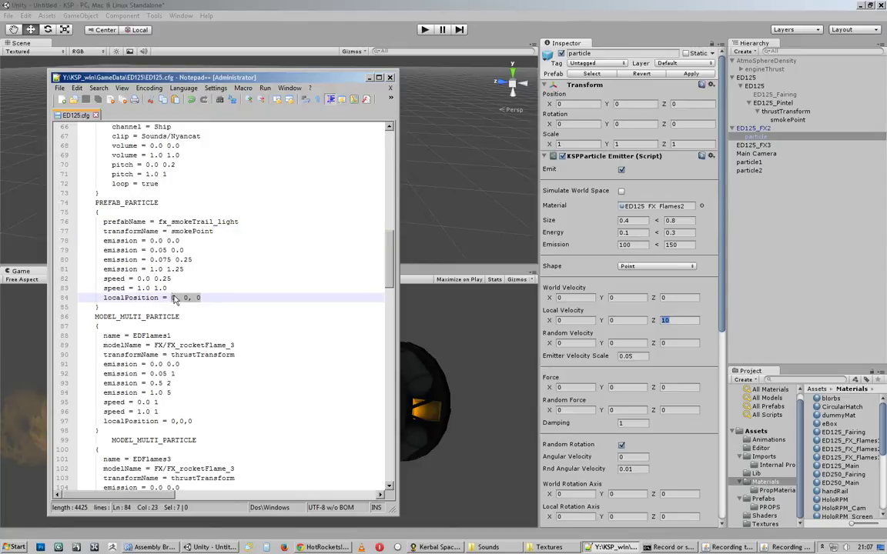
{"action": "left_click", "coordinate": [207, 298]}
{"action": "left_click_drag", "start_coordinate": [201, 298], "coordinate": [171, 298]}
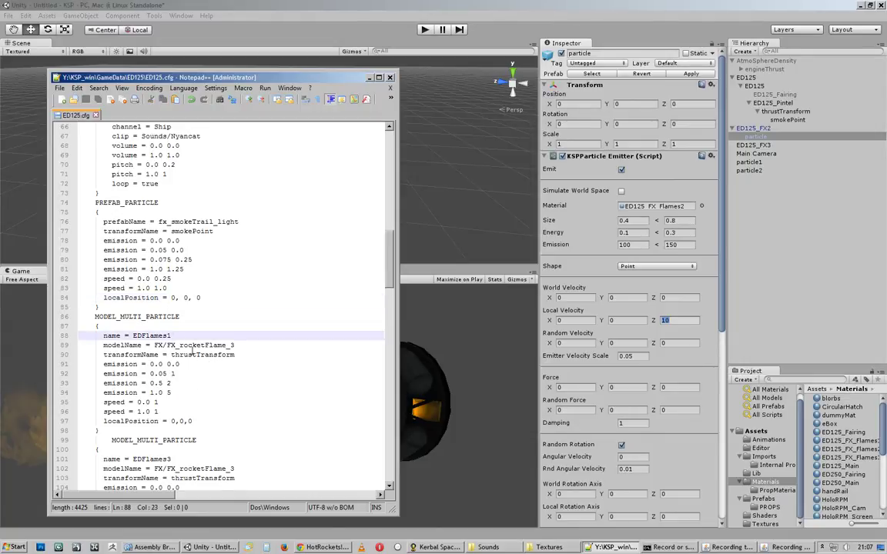
Highlight the localPosition coordinates and the modelName value FX/FX_rocketFlame_3 in the EDFlames1 MODEL_MULTI_PARTICLE block.
{"action": "left_click_drag", "start_coordinate": [192, 421], "coordinate": [166, 421]}
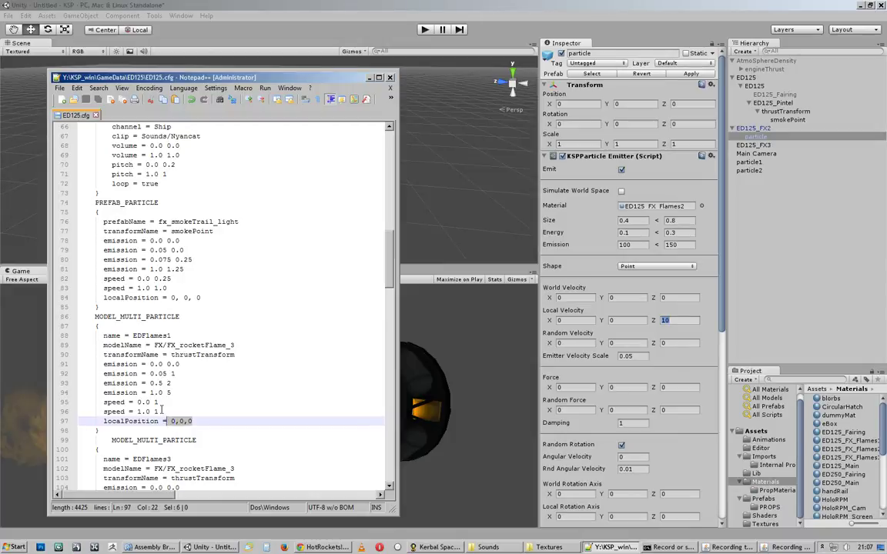
{"action": "left_click_drag", "start_coordinate": [235, 345], "coordinate": [153, 345]}
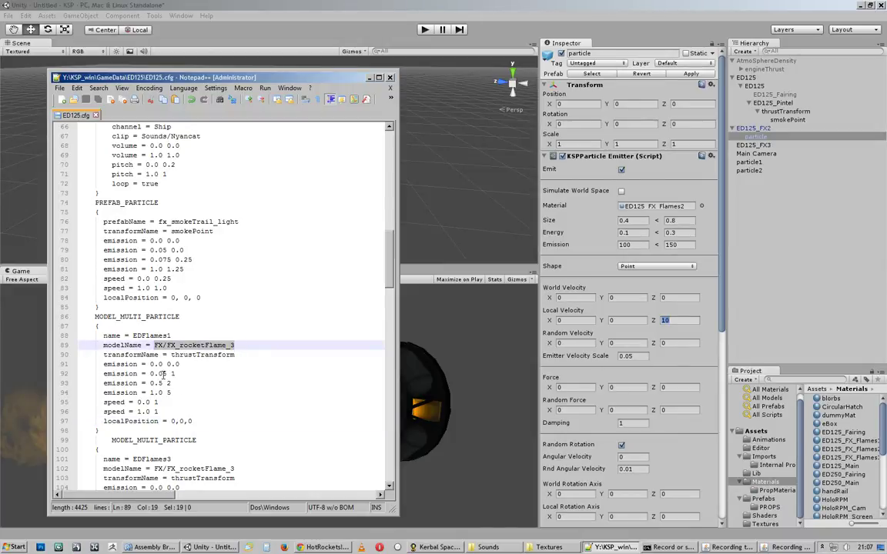
{"action": "double_click", "coordinate": [194, 423]}
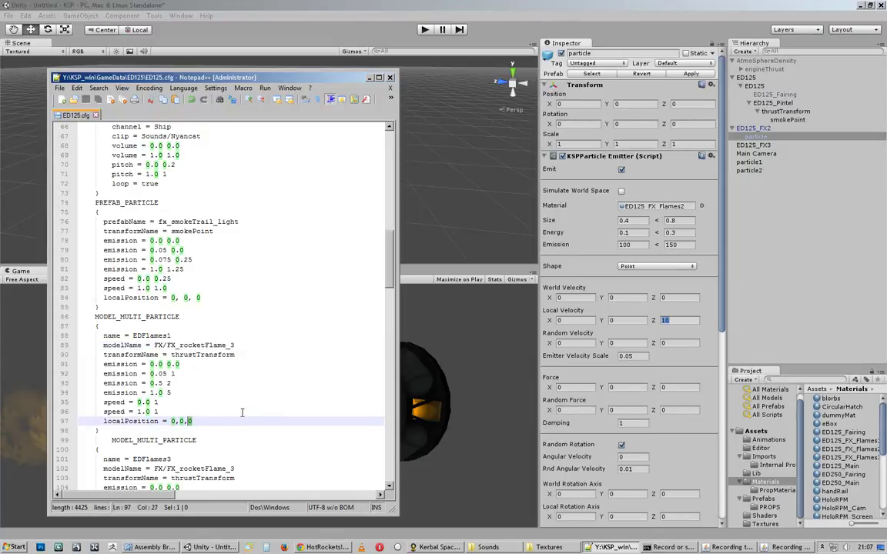
Inspect thrustTransform's position in Unity, and return to the last PREFAB_PARTICLE emission line in ED125.cfg.
{"action": "left_click", "coordinate": [785, 111]}
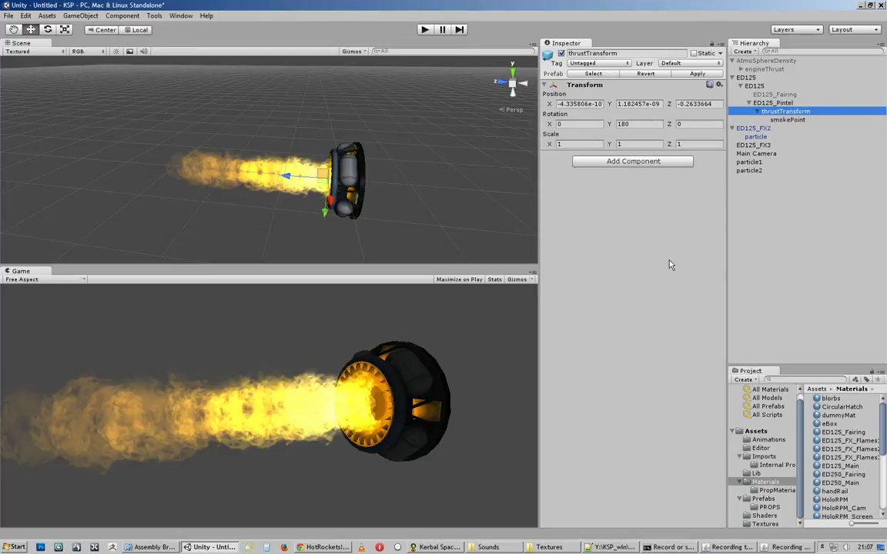
{"action": "key", "text": "alt+Tab"}
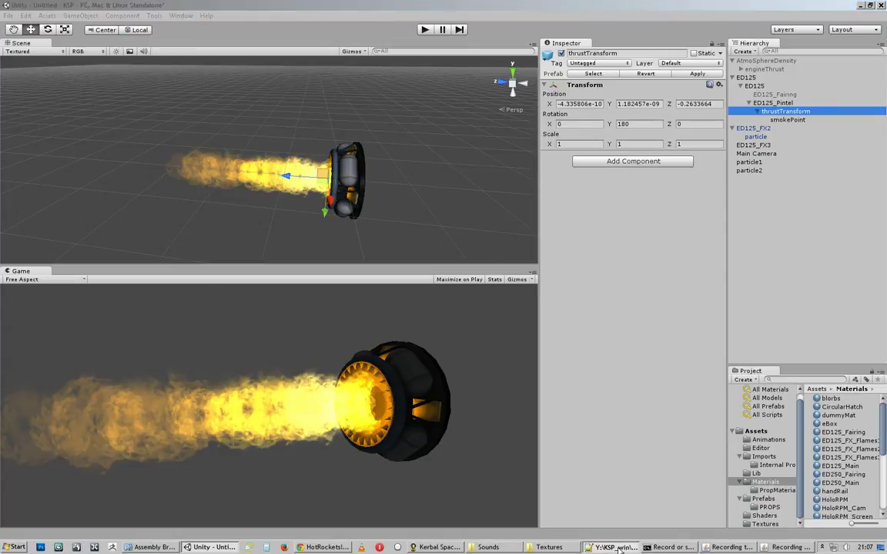
{"action": "scroll", "coordinate": [331, 277], "scroll_direction": "down", "scroll_amount": 1}
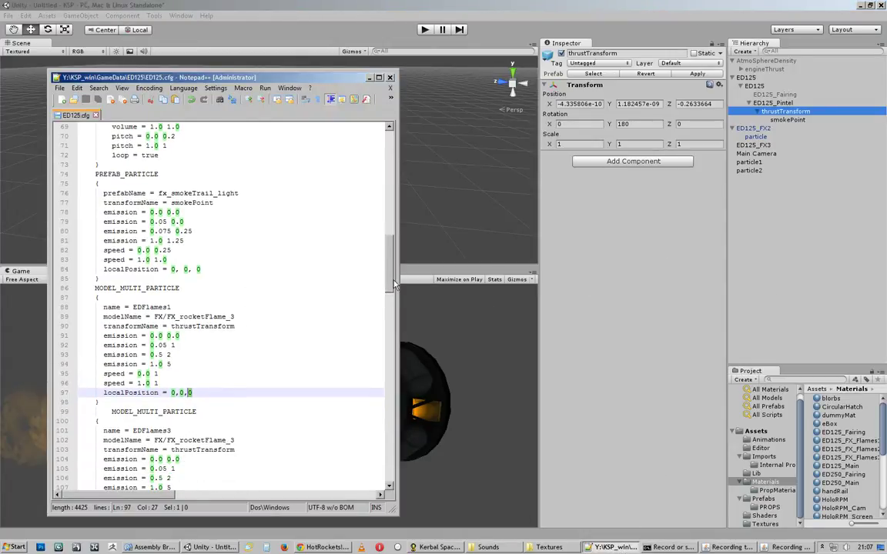
{"action": "left_click", "coordinate": [335, 298]}
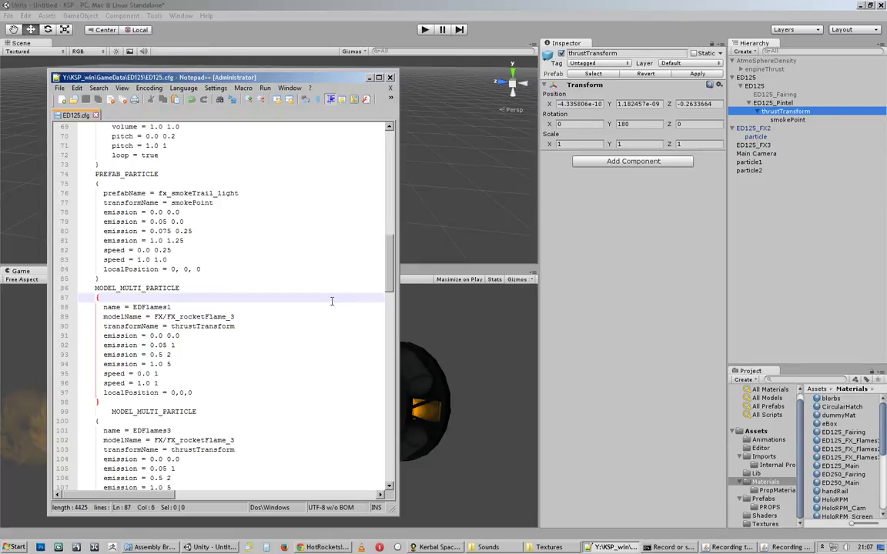
{"action": "left_click", "coordinate": [197, 241]}
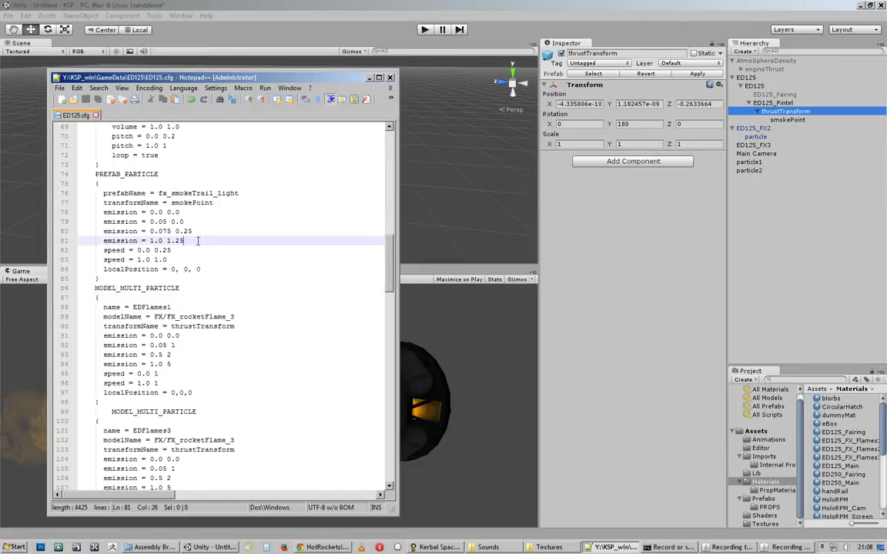
Add the lines energy = 0.0 0 and energy = 1.0 1 below the last emission entry of the PREFAB_PARTICLE block.
{"action": "key", "text": "Return"}
{"action": "type", "text": "energy ="}
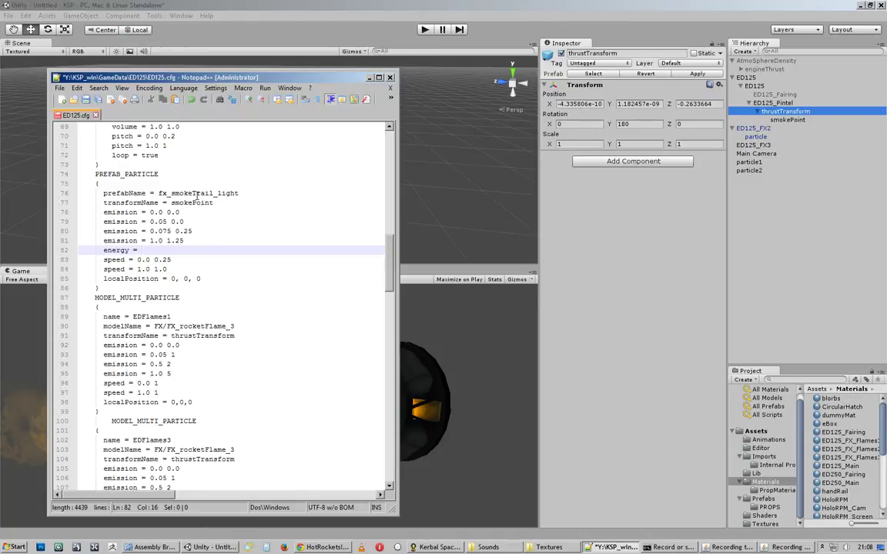
{"action": "type", "text": "0.0 0"}
{"action": "key", "text": "Return"}
{"action": "type", "text": "en"}
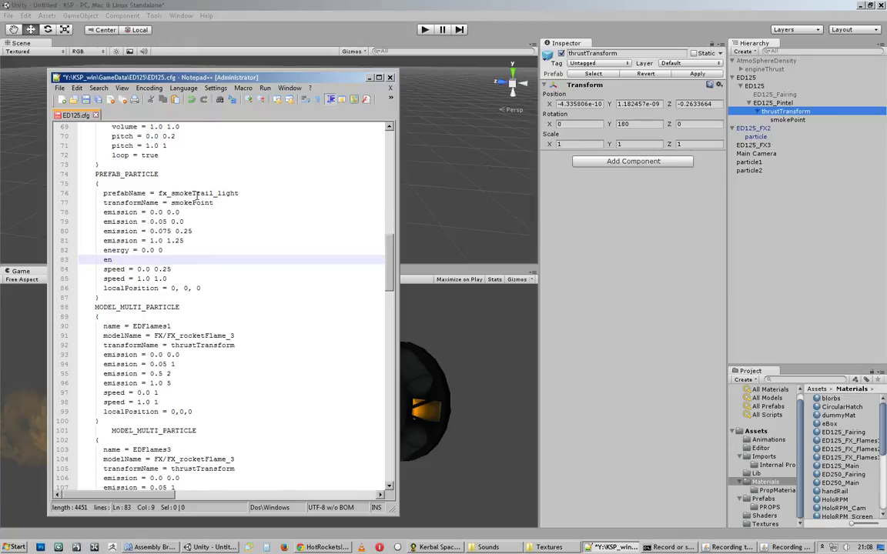
{"action": "type", "text": "g"}
{"action": "key", "text": "BackSpace"}
{"action": "type", "text": "ergy = 1.0 1"}
Inspect the KSPParticle Emitter settings of ED125_FX2's particle in Unity, and return to the energy lines in ED125.cfg in Notepad++.
{"action": "left_click", "coordinate": [753, 145]}
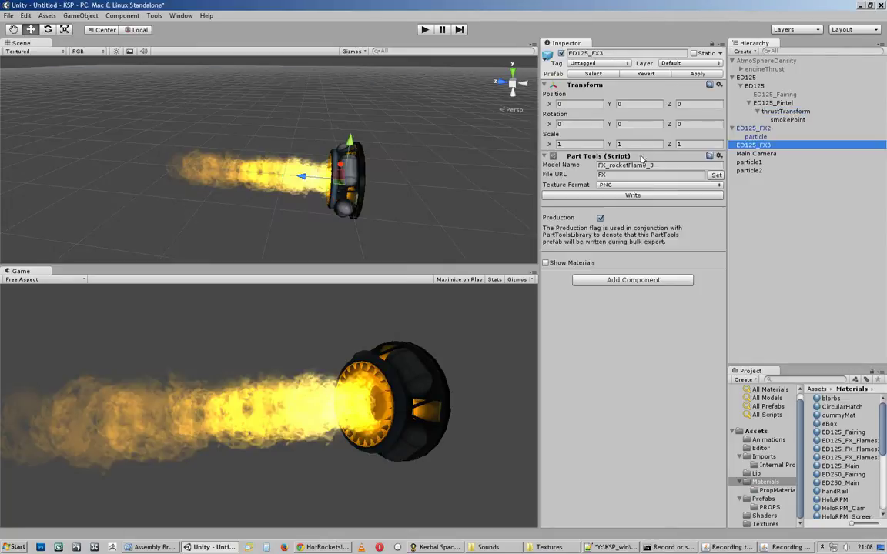
{"action": "key", "text": "Up"}
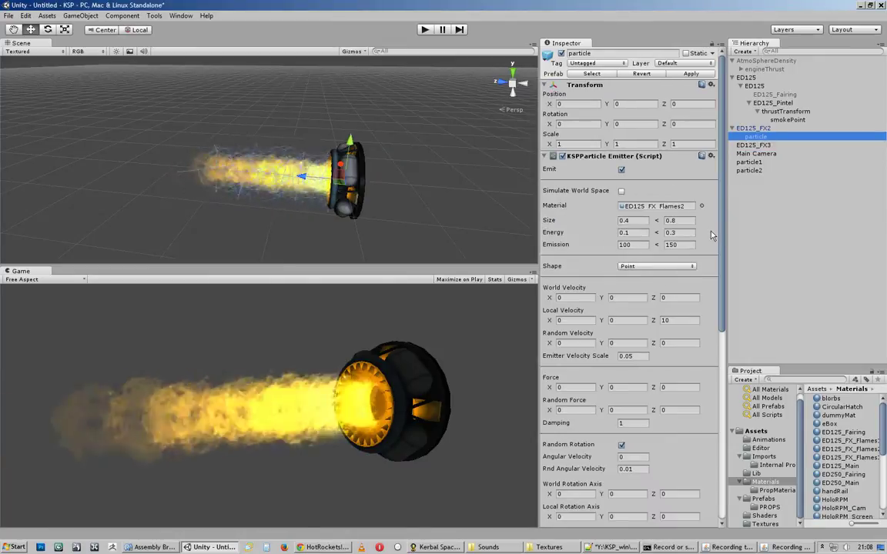
{"action": "scroll", "coordinate": [648, 212], "scroll_direction": "down", "scroll_amount": 3}
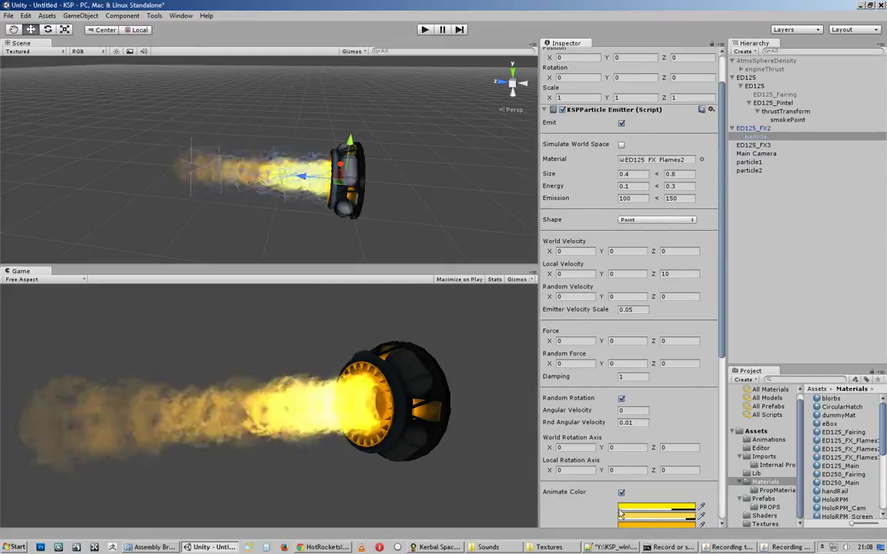
{"action": "left_click", "coordinate": [621, 549]}
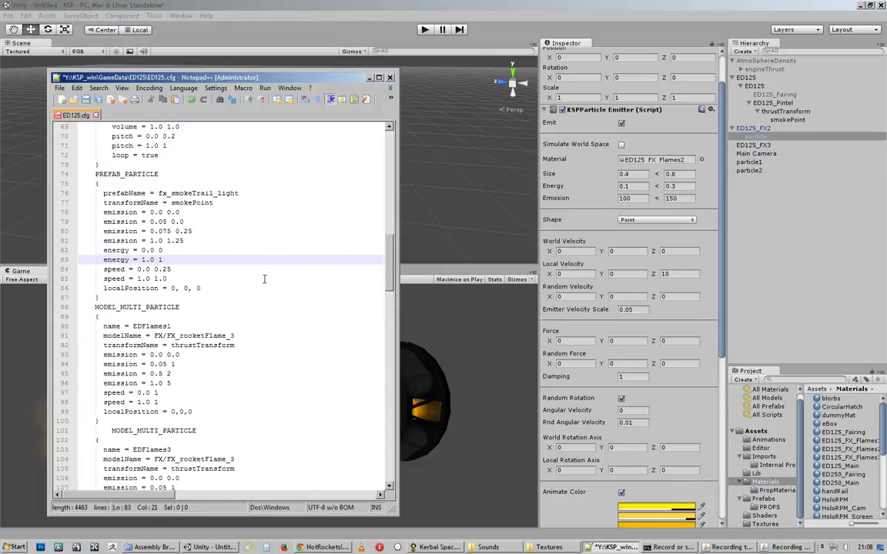
{"action": "scroll", "coordinate": [370, 277], "scroll_direction": "down", "scroll_amount": 3}
{"action": "scroll", "coordinate": [358, 246], "scroll_direction": "up", "scroll_amount": 4}
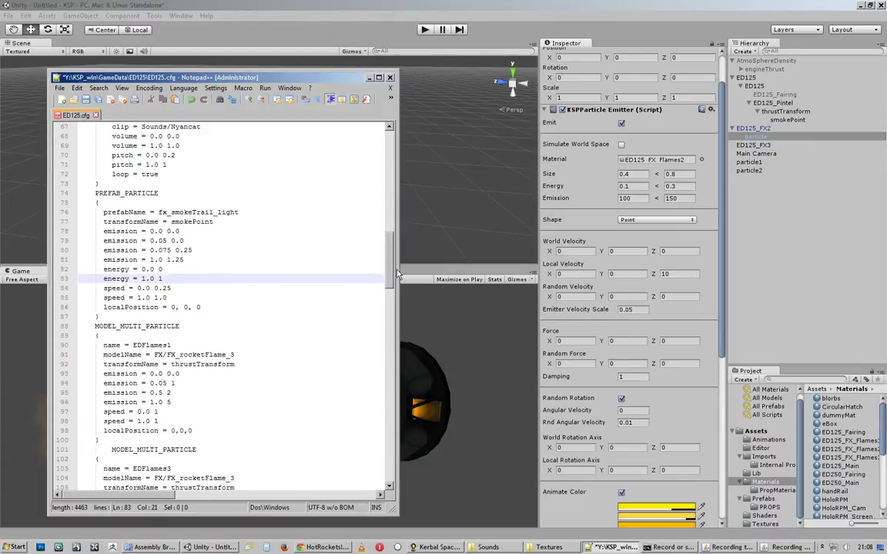
Switch to MonoDevelop and highlight the default 1f values of energy, emission and speed in the ModelParticleFX constructor.
{"action": "key", "text": "alt+Tab"}
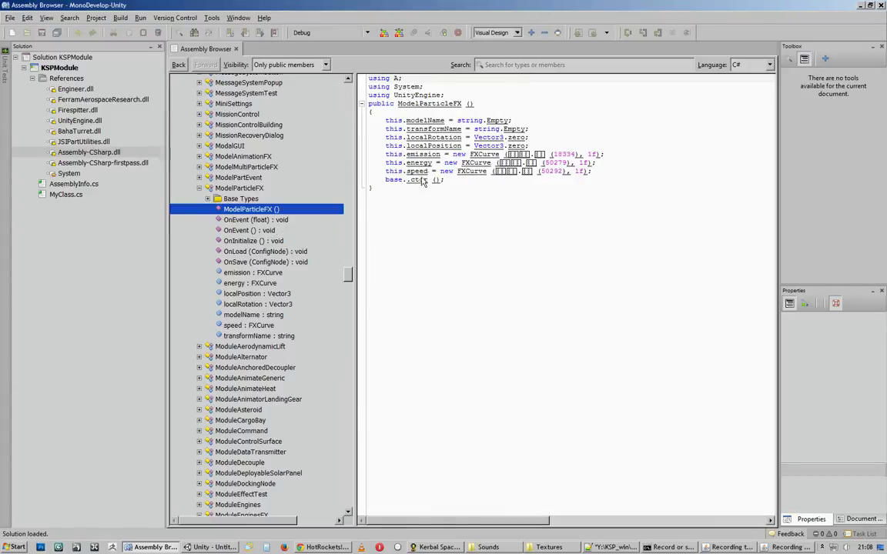
{"action": "double_click", "coordinate": [583, 163]}
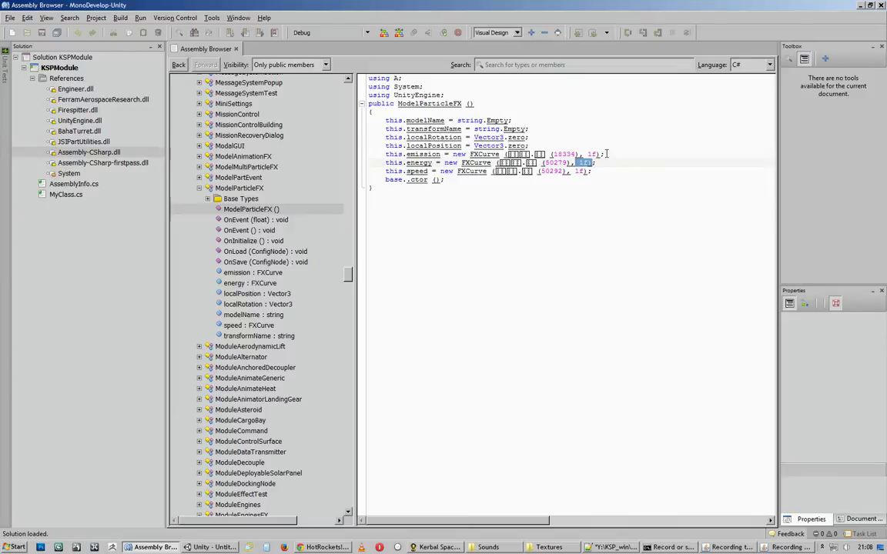
{"action": "double_click", "coordinate": [593, 154]}
{"action": "double_click", "coordinate": [580, 171]}
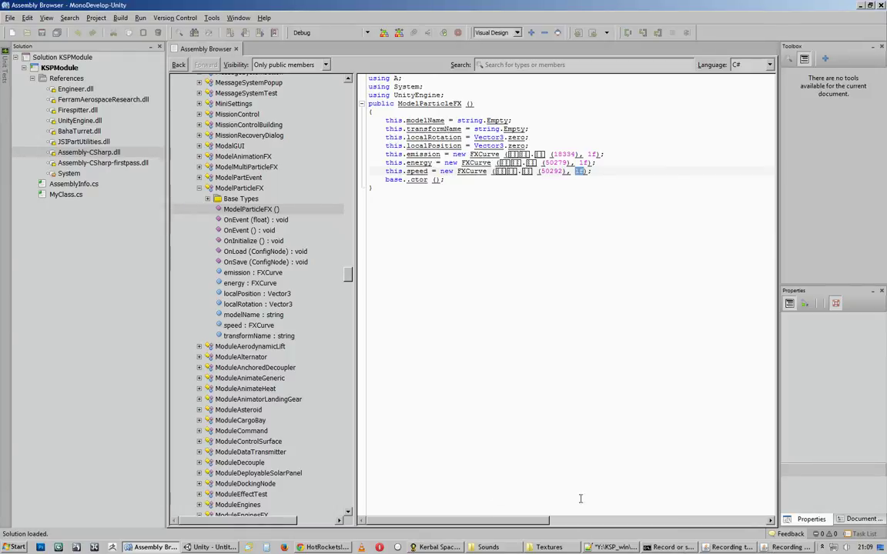
Return to Notepad++ and save ED125.cfg with the new energy entries.
{"action": "key", "text": "alt+Tab"}
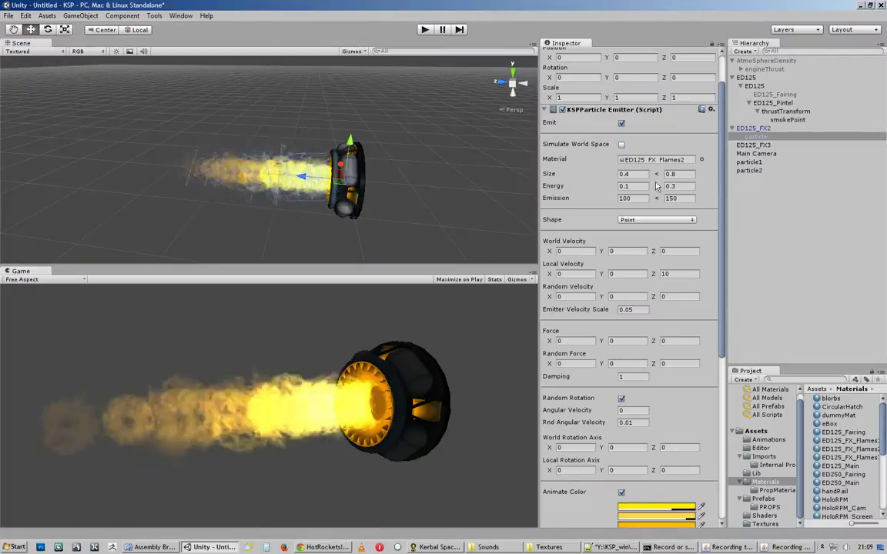
{"action": "left_click", "coordinate": [436, 547]}
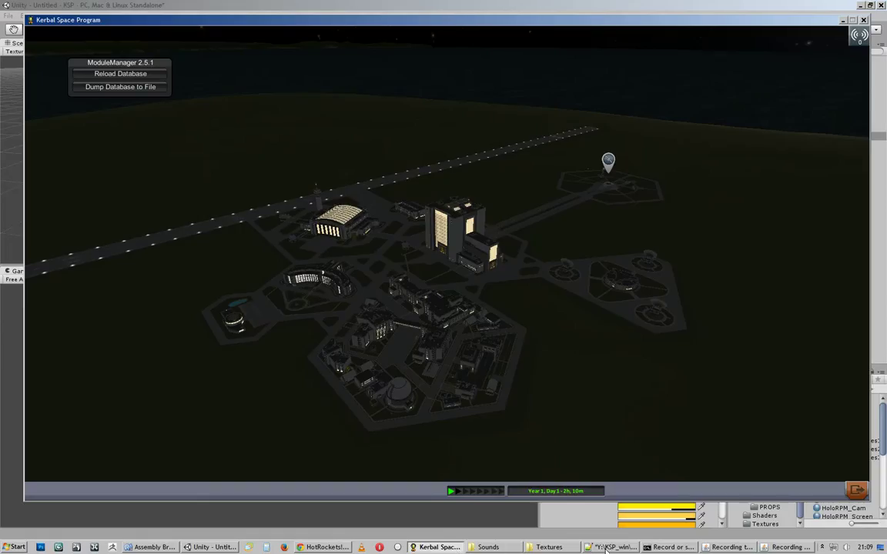
{"action": "left_click", "coordinate": [607, 547]}
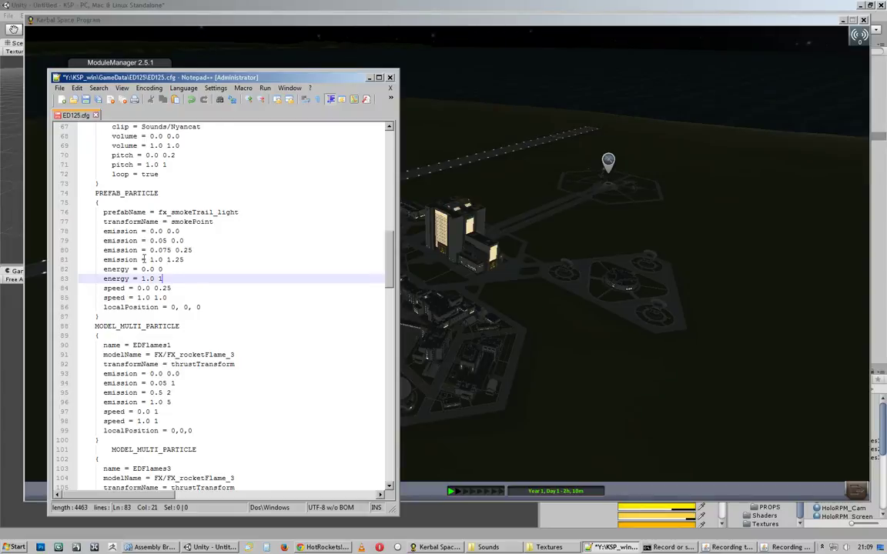
{"action": "left_click", "coordinate": [87, 98]}
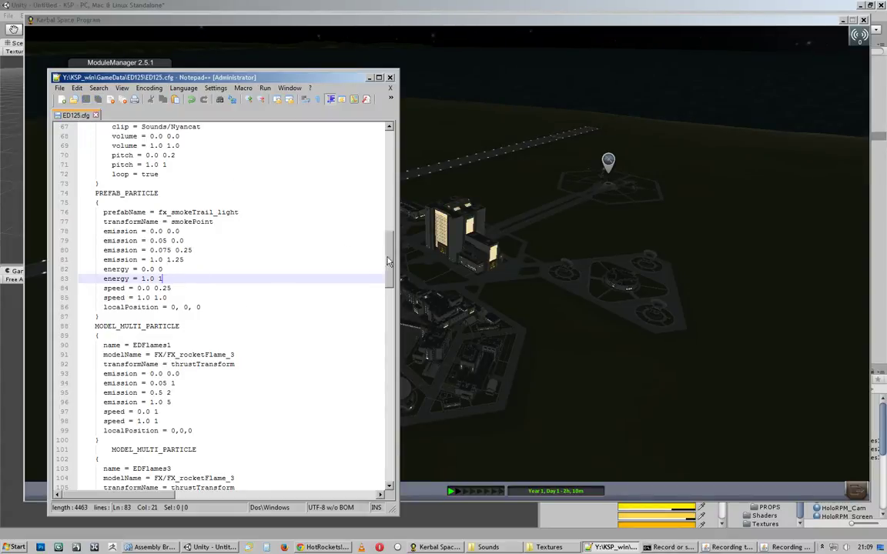
Highlight the AUDIO block of the engage effect and the PREFAB_PARTICLE block of the flameout effect in ED125.cfg.
{"action": "scroll", "coordinate": [351, 237], "scroll_direction": "down", "scroll_amount": 5}
{"action": "scroll", "coordinate": [353, 249], "scroll_direction": "up", "scroll_amount": 2}
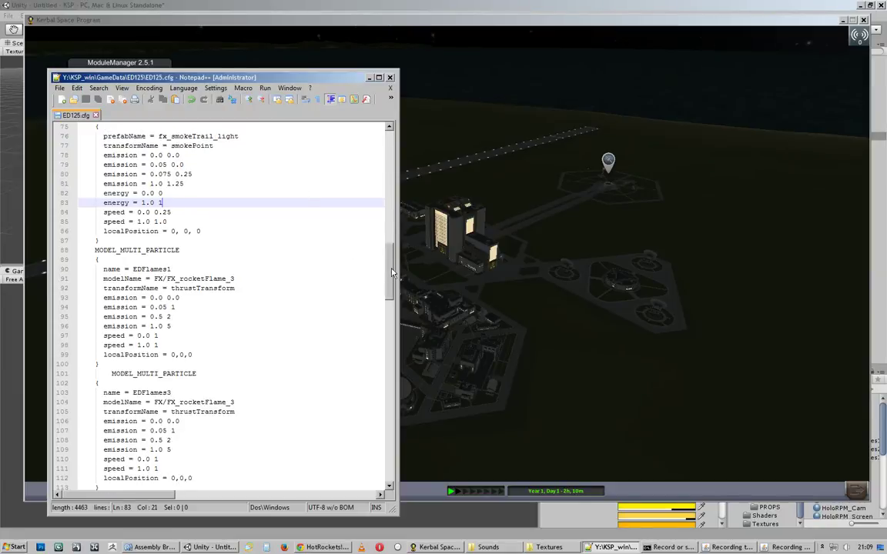
{"action": "scroll", "coordinate": [392, 286], "scroll_direction": "down", "scroll_amount": 3}
{"action": "left_click_drag", "start_coordinate": [393, 286], "coordinate": [414, 342]}
{"action": "left_click_drag", "start_coordinate": [212, 312], "coordinate": [66, 225]}
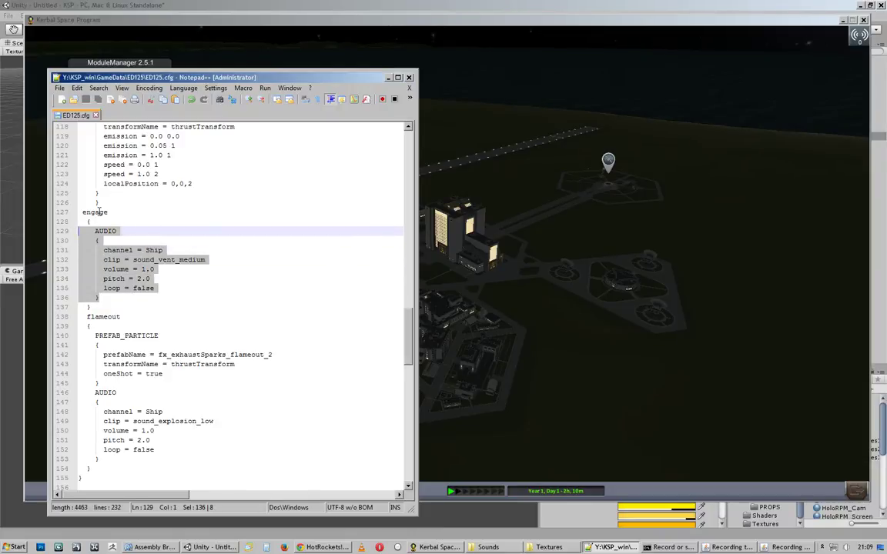
{"action": "left_click", "coordinate": [117, 301]}
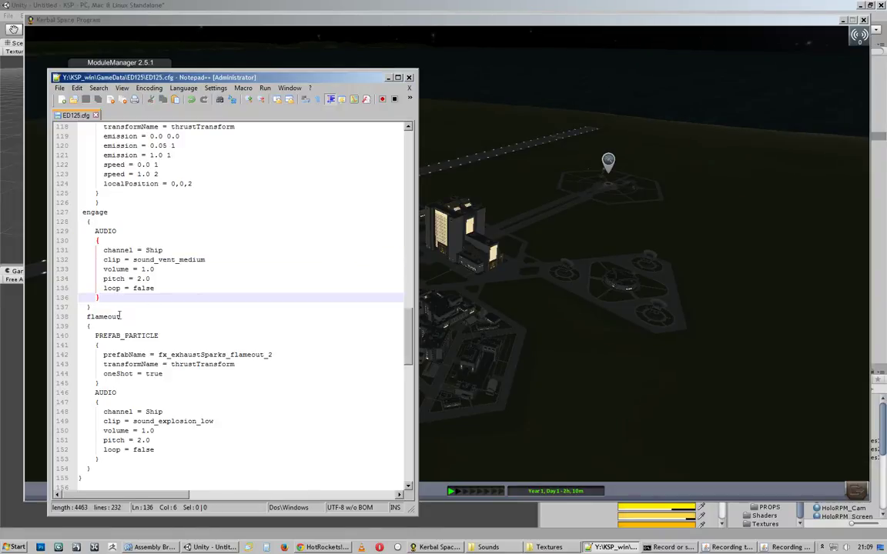
{"action": "left_click_drag", "start_coordinate": [106, 383], "coordinate": [78, 336]}
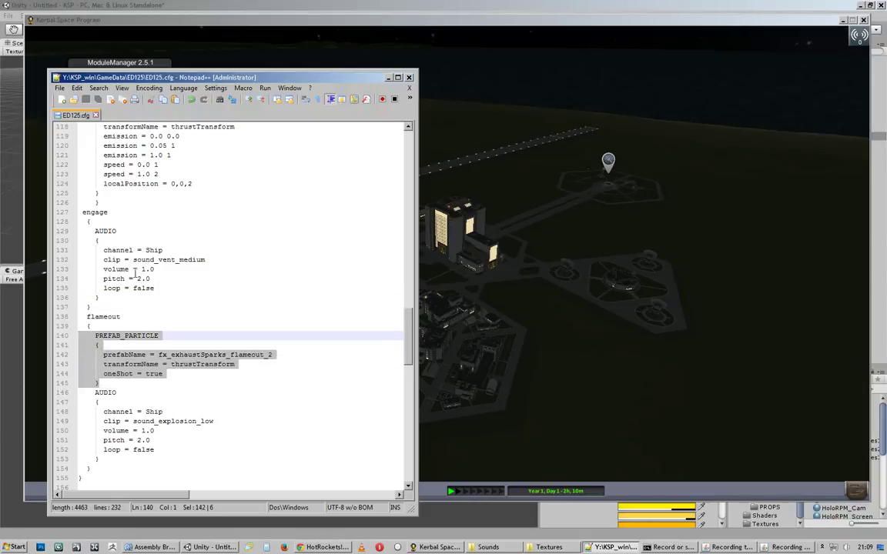
{"action": "key", "text": "Right"}
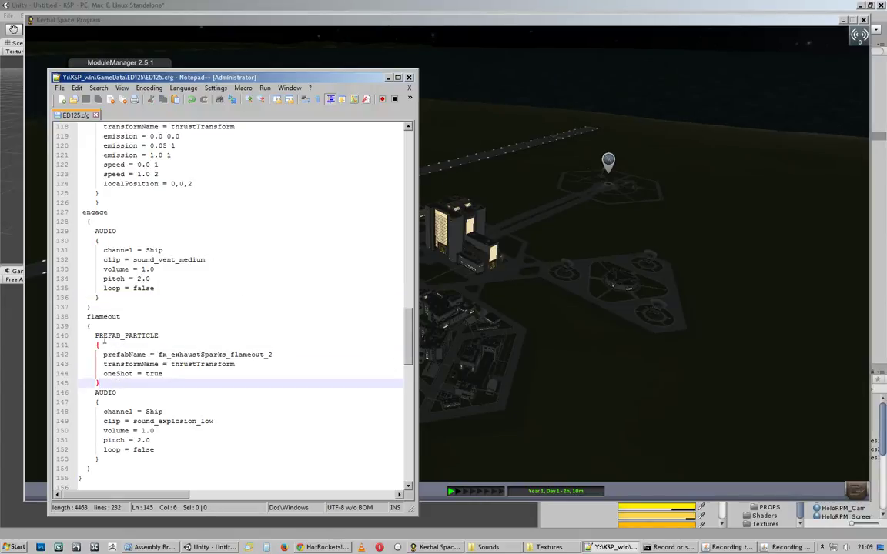
Highlight the FX suffix of ModuleEnginesFX, its settings from thrustVectorTransformName to maxThrust, and its PROPELLANT entries.
{"action": "left_click_drag", "start_coordinate": [422, 338], "coordinate": [415, 404]}
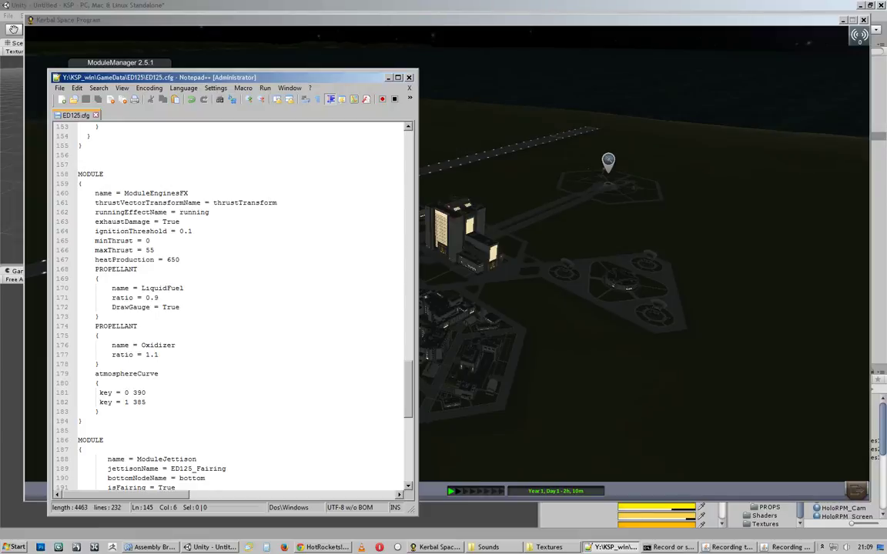
{"action": "mouse_move", "coordinate": [408, 377]}
{"action": "left_mouse_down"}
{"action": "mouse_move", "coordinate": [412, 434]}
{"action": "mouse_move", "coordinate": [411, 418]}
{"action": "mouse_move", "coordinate": [423, 437]}
{"action": "mouse_move", "coordinate": [411, 333]}
{"action": "mouse_move", "coordinate": [413, 422]}
{"action": "mouse_move", "coordinate": [389, 323]}
{"action": "mouse_move", "coordinate": [402, 375]}
{"action": "left_mouse_up"}
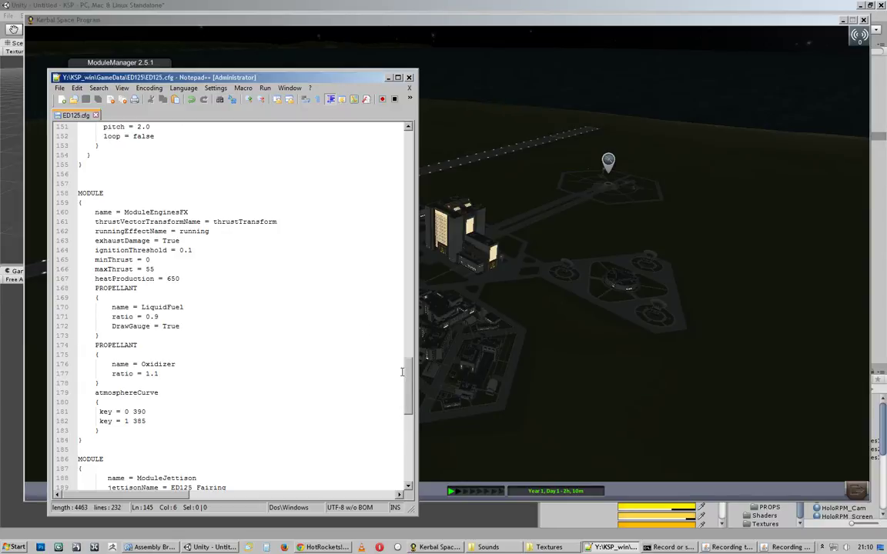
{"action": "scroll", "coordinate": [402, 372], "scroll_direction": "up", "scroll_amount": 9}
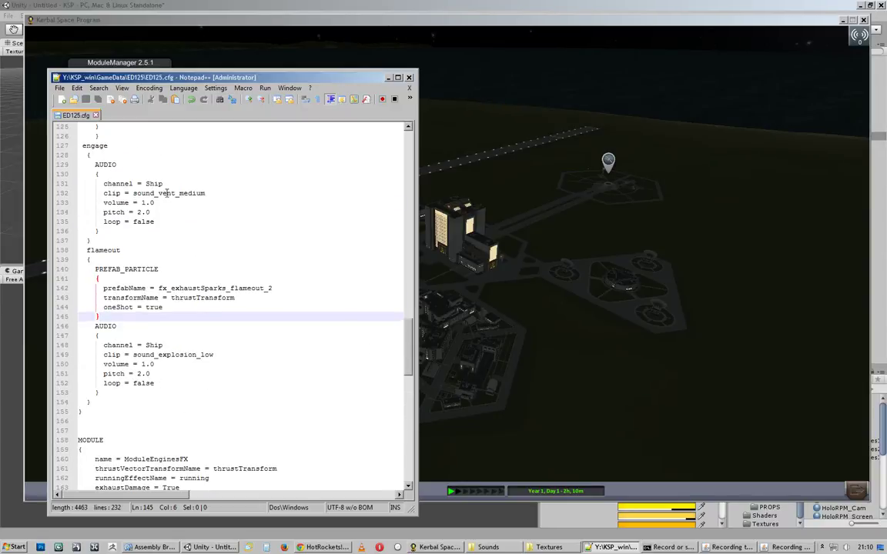
{"action": "scroll", "coordinate": [390, 310], "scroll_direction": "down", "scroll_amount": 10}
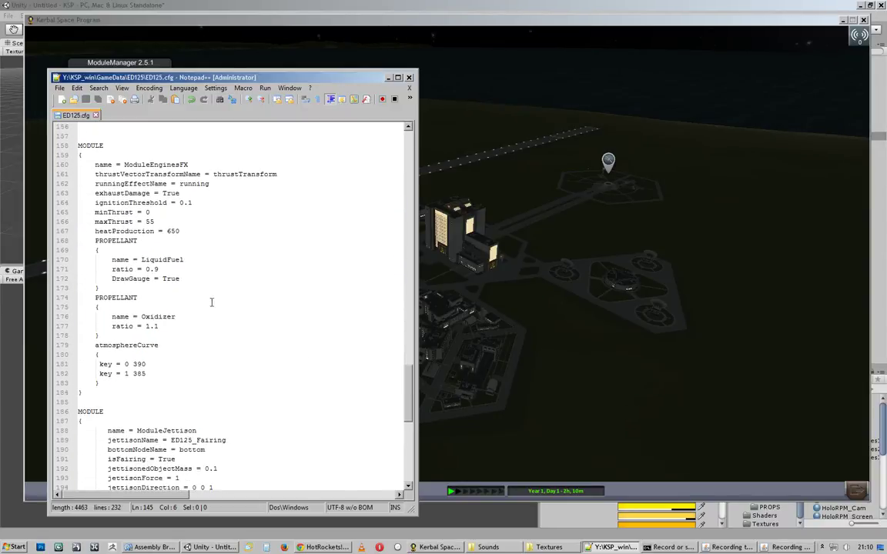
{"action": "mouse_move", "coordinate": [179, 164]}
{"action": "left_mouse_down"}
{"action": "mouse_move", "coordinate": [188, 164]}
{"action": "mouse_move", "coordinate": [179, 164]}
{"action": "left_mouse_up"}
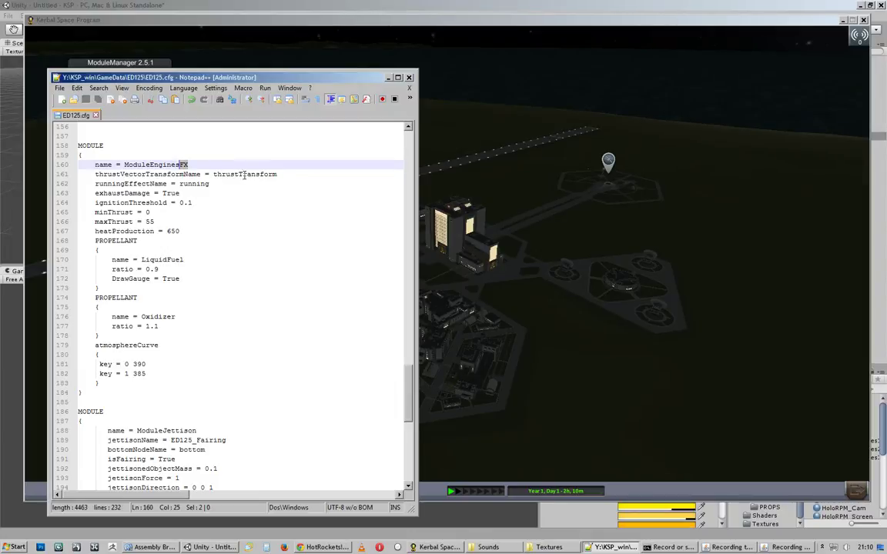
{"action": "left_click_drag", "start_coordinate": [277, 174], "coordinate": [102, 185]}
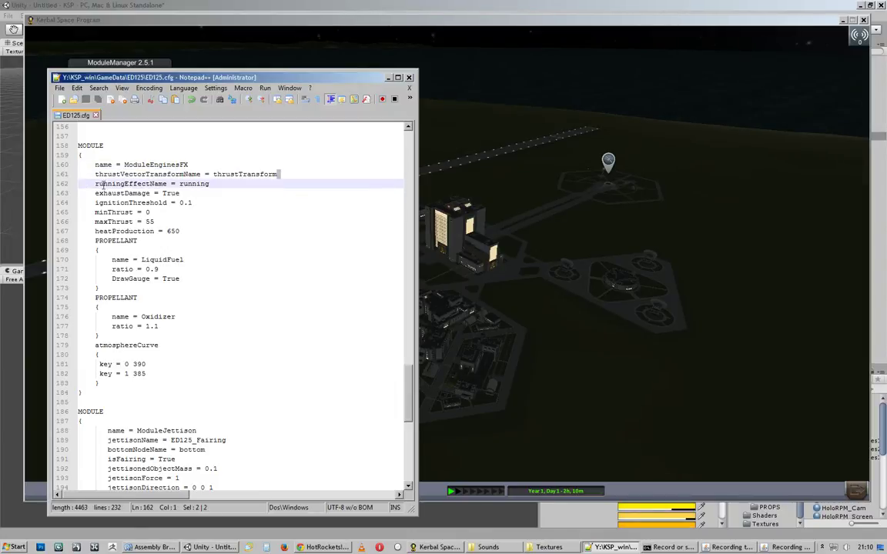
{"action": "left_click_drag", "start_coordinate": [221, 219], "coordinate": [74, 174]}
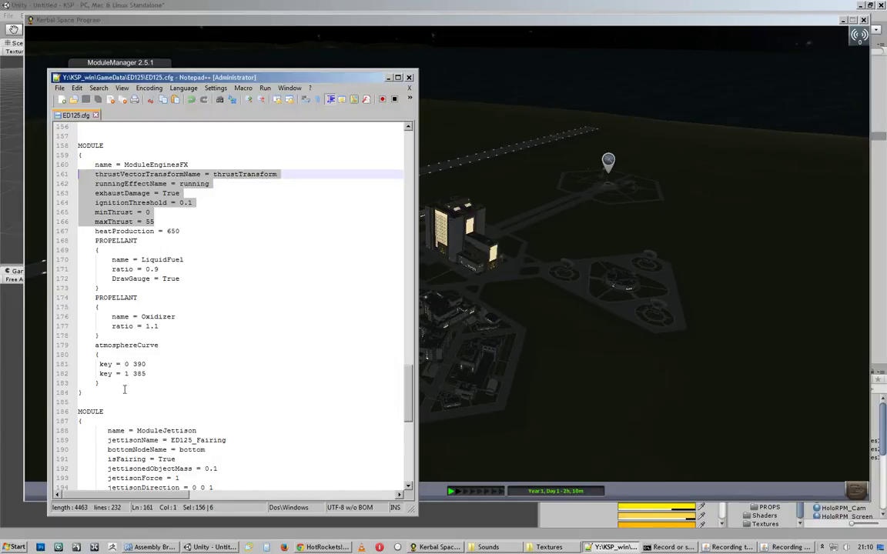
{"action": "left_click_drag", "start_coordinate": [99, 335], "coordinate": [78, 259]}
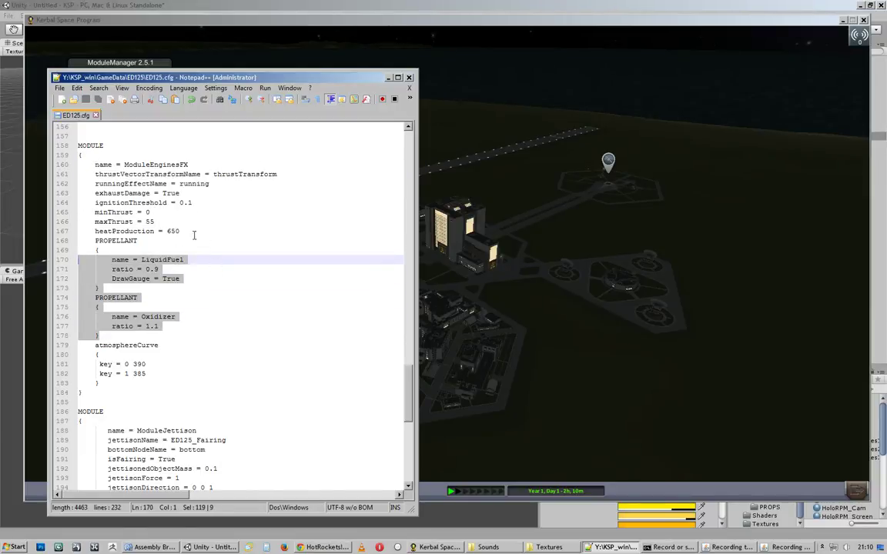
Switch to MonoDevelop's Assembly Browser and show the code of the ModuleEnginesFX constructor.
{"action": "left_click", "coordinate": [158, 547]}
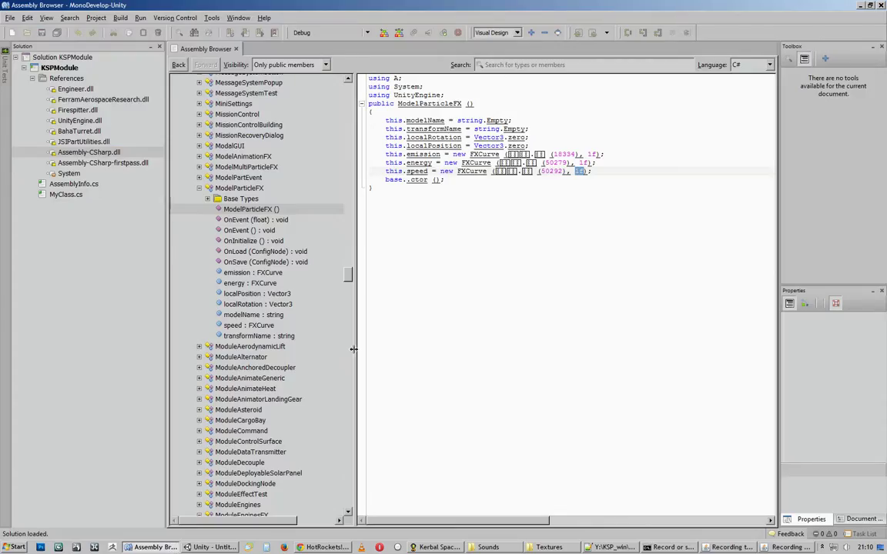
{"action": "left_click", "coordinate": [351, 352]}
{"action": "left_click_drag", "start_coordinate": [351, 353], "coordinate": [350, 288]}
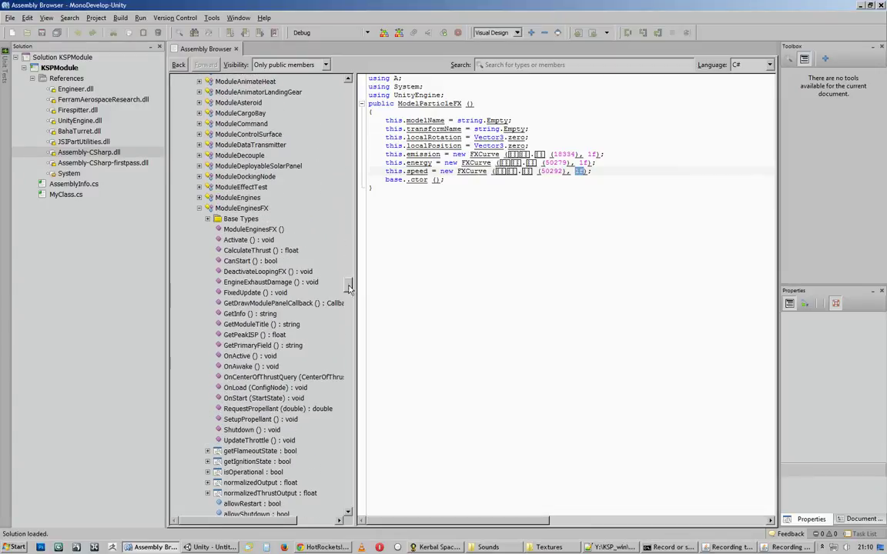
{"action": "left_click", "coordinate": [254, 229]}
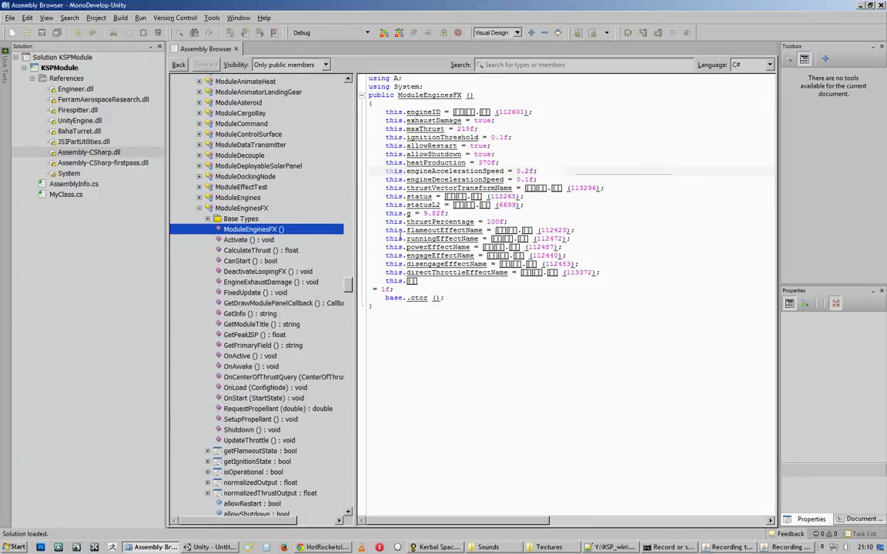
Highlight the effect-name fields from flameoutEffectName to directThrottleEffectName, including directThrottleEffectName on its own, in the constructor code.
{"action": "left_click_drag", "start_coordinate": [369, 229], "coordinate": [630, 275]}
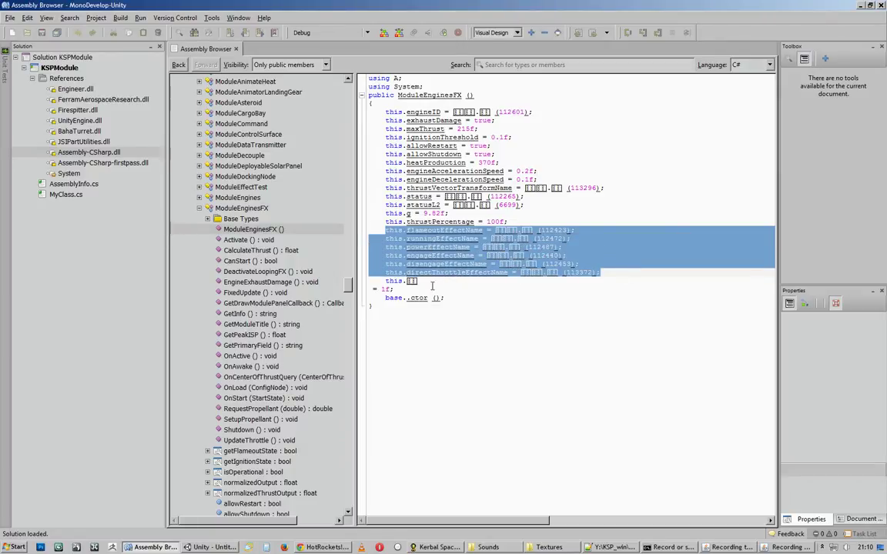
{"action": "left_click_drag", "start_coordinate": [602, 274], "coordinate": [374, 271]}
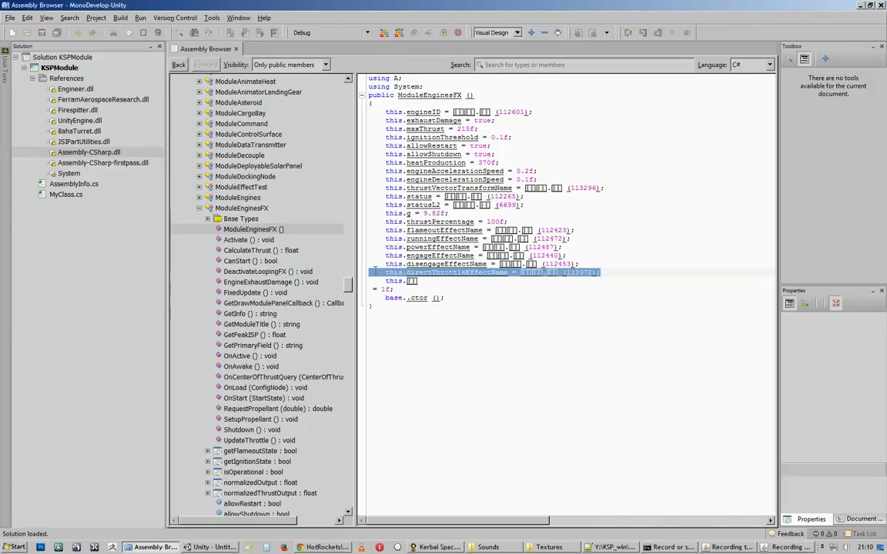
{"action": "left_click_drag", "start_coordinate": [374, 269], "coordinate": [360, 221]}
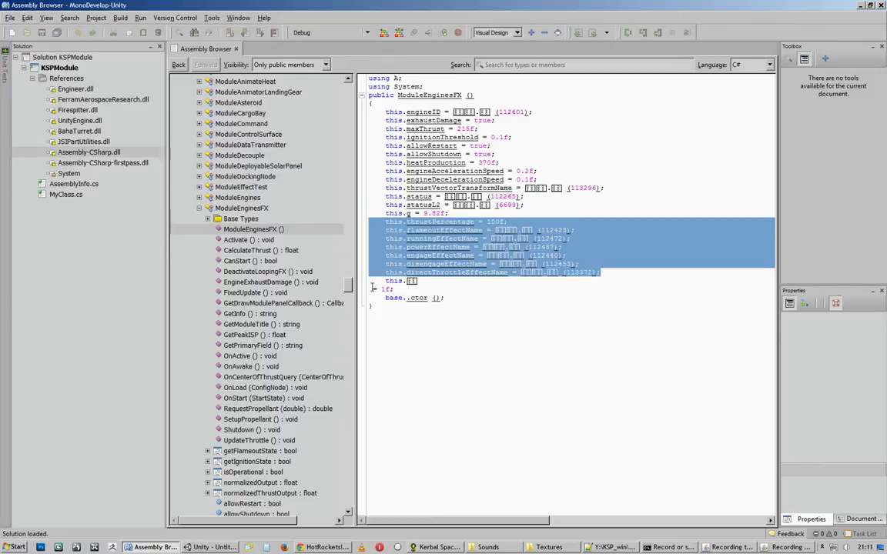
{"action": "scroll", "coordinate": [349, 285], "scroll_direction": "up", "scroll_amount": 1}
{"action": "scroll", "coordinate": [350, 288], "scroll_direction": "down", "scroll_amount": 1}
{"action": "scroll", "coordinate": [350, 286], "scroll_direction": "down", "scroll_amount": 7}
{"action": "scroll", "coordinate": [351, 286], "scroll_direction": "up", "scroll_amount": 9}
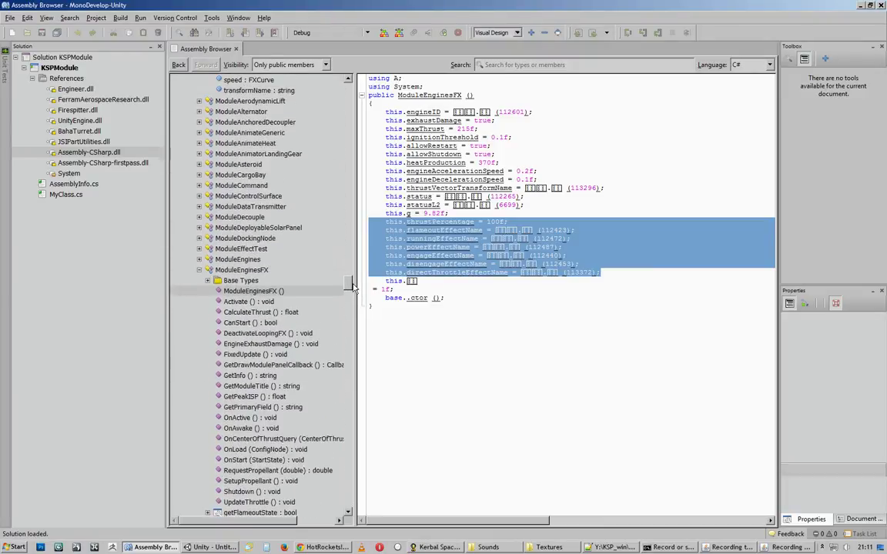
{"action": "scroll", "coordinate": [351, 287], "scroll_direction": "up", "scroll_amount": 6}
{"action": "scroll", "coordinate": [350, 287], "scroll_direction": "down", "scroll_amount": 7}
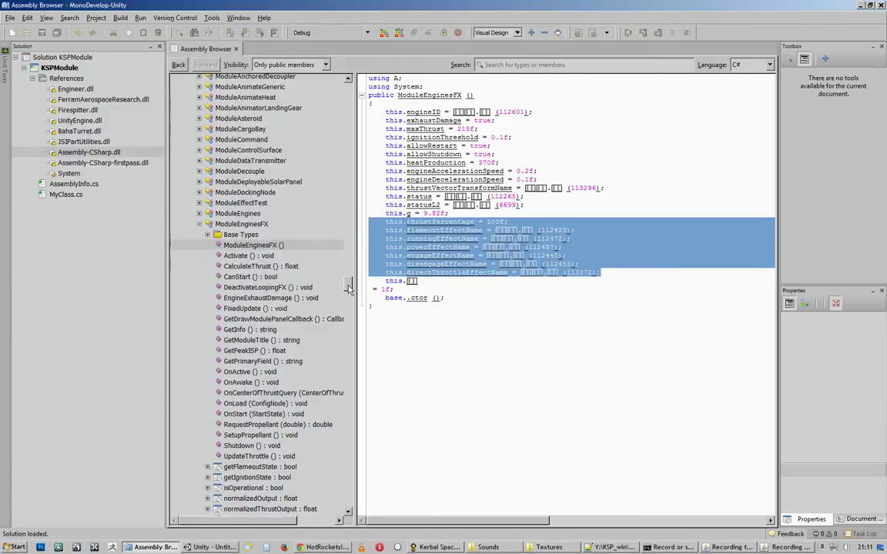
Look through the class list around ModuleEnginesFX and highlight the directThrottleEffectName line in the constructor code again.
{"action": "scroll", "coordinate": [348, 286], "scroll_direction": "up", "scroll_amount": 10}
{"action": "scroll", "coordinate": [350, 286], "scroll_direction": "down", "scroll_amount": 8}
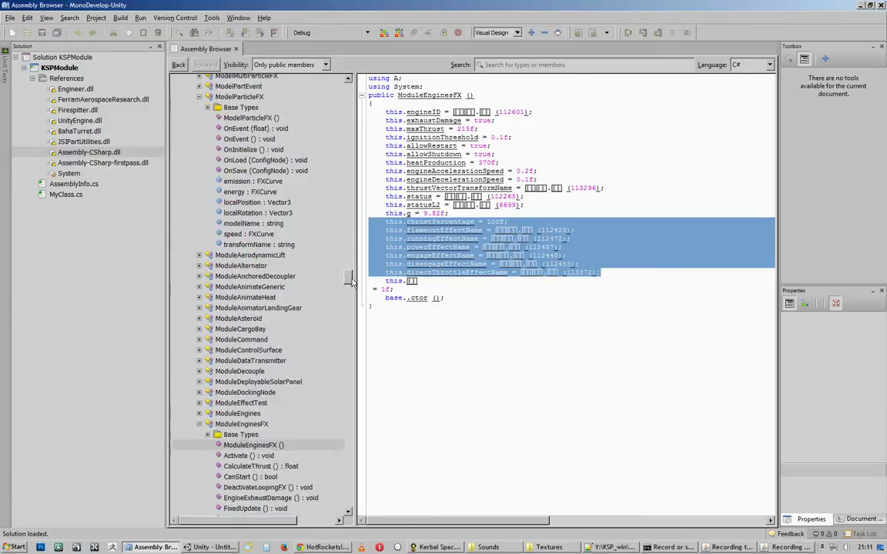
{"action": "scroll", "coordinate": [327, 274], "scroll_direction": "up", "scroll_amount": 1}
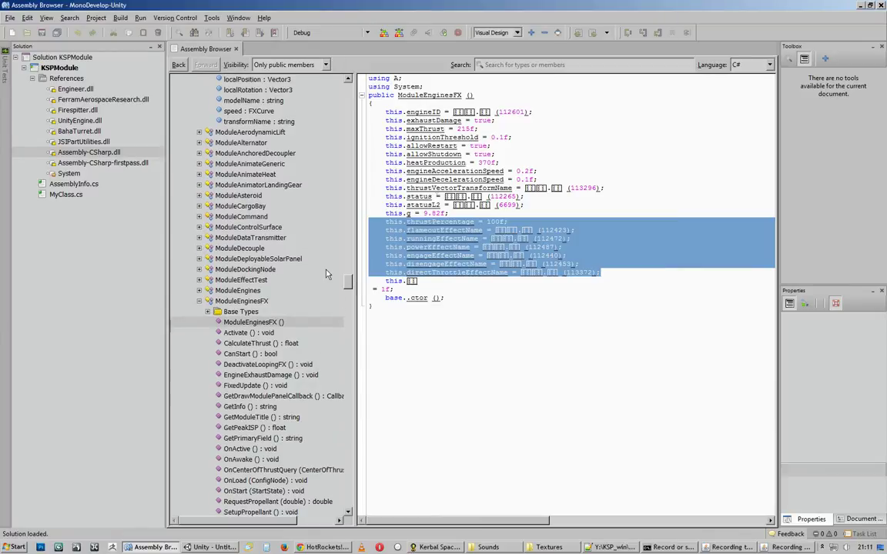
{"action": "left_click", "coordinate": [451, 323]}
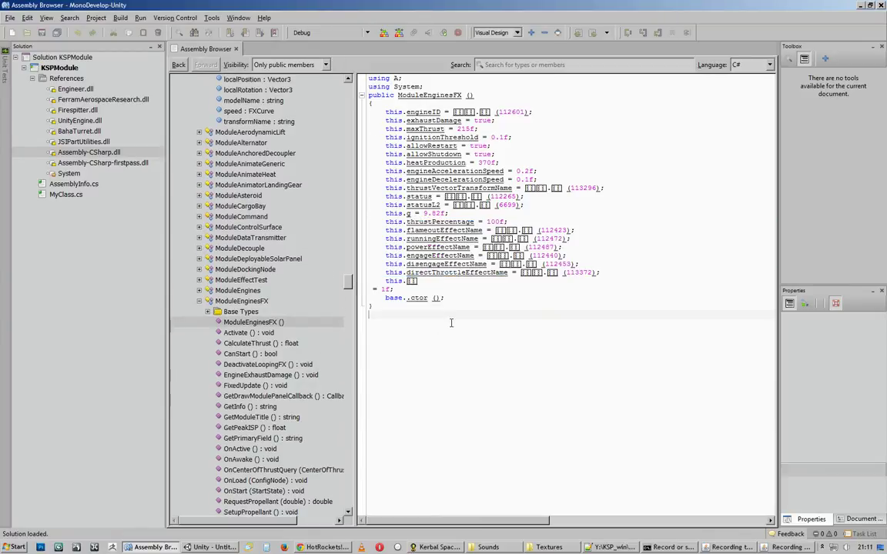
{"action": "left_click_drag", "start_coordinate": [387, 273], "coordinate": [568, 278]}
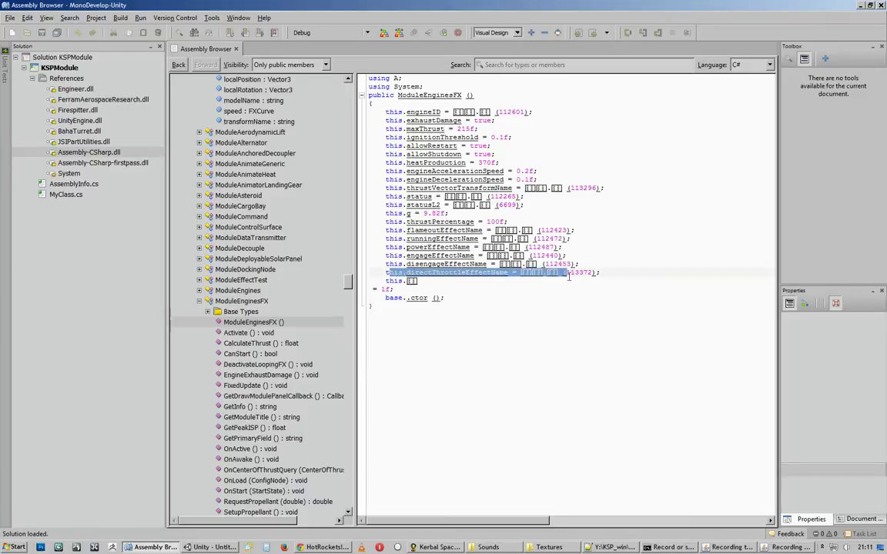
{"action": "left_click", "coordinate": [531, 295]}
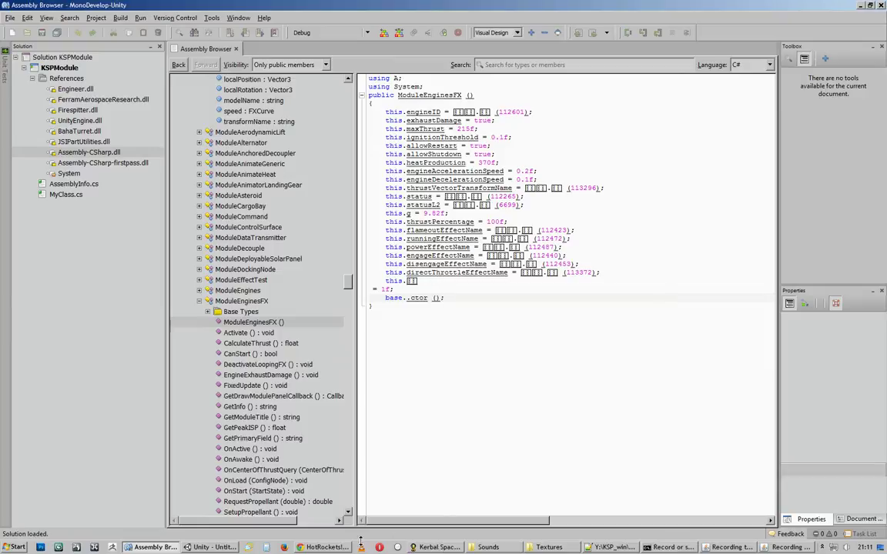
Switch to the HotRockets forum thread in Chrome and look through its first post, from the effect screenshots to the custom particle guide.
{"action": "left_click", "coordinate": [331, 547]}
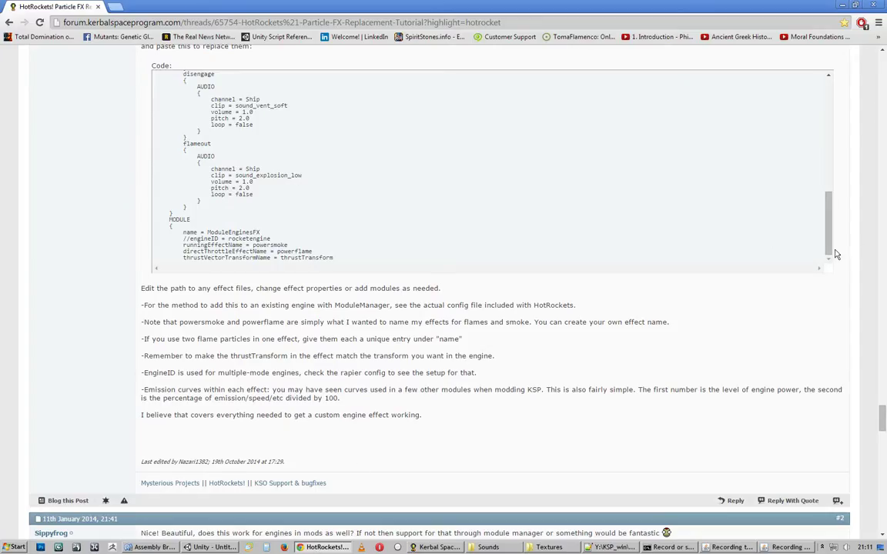
{"action": "left_click_drag", "start_coordinate": [883, 416], "coordinate": [866, 404]}
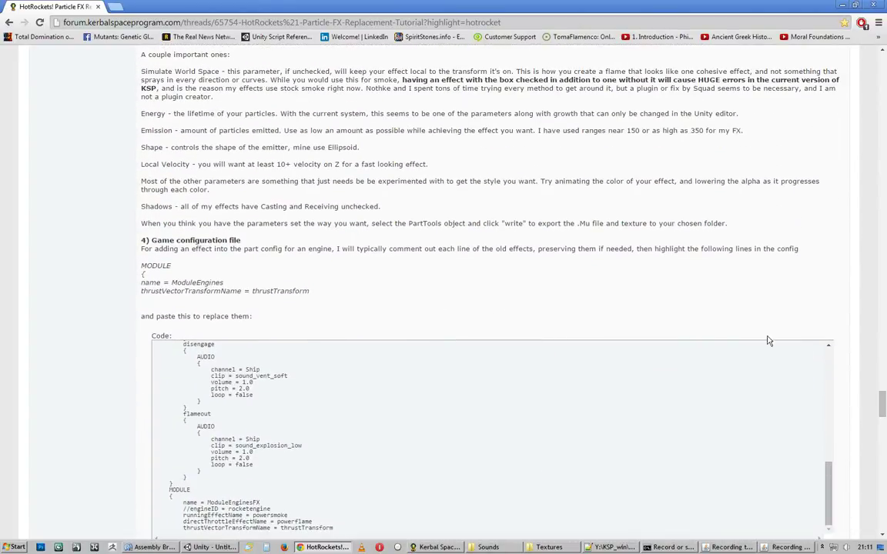
{"action": "left_click_drag", "start_coordinate": [555, 257], "coordinate": [616, 105]}
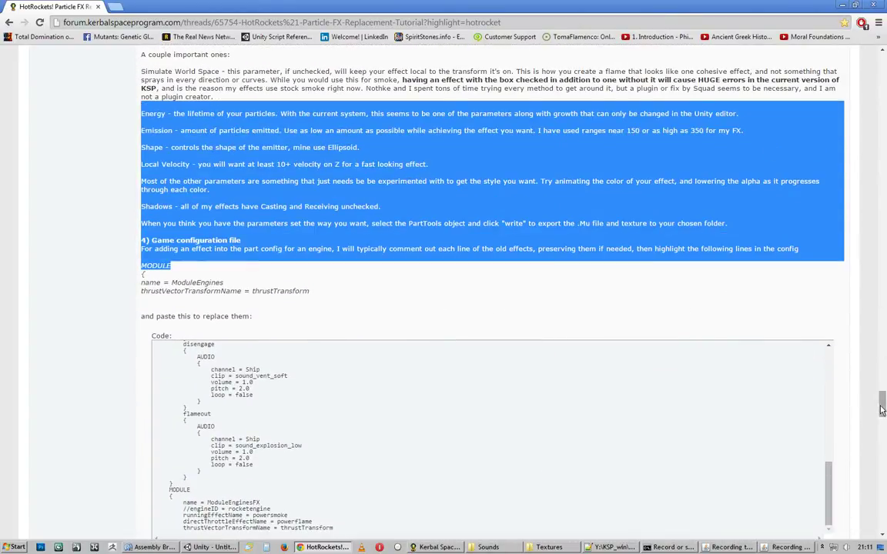
{"action": "left_click_drag", "start_coordinate": [883, 405], "coordinate": [692, 97]}
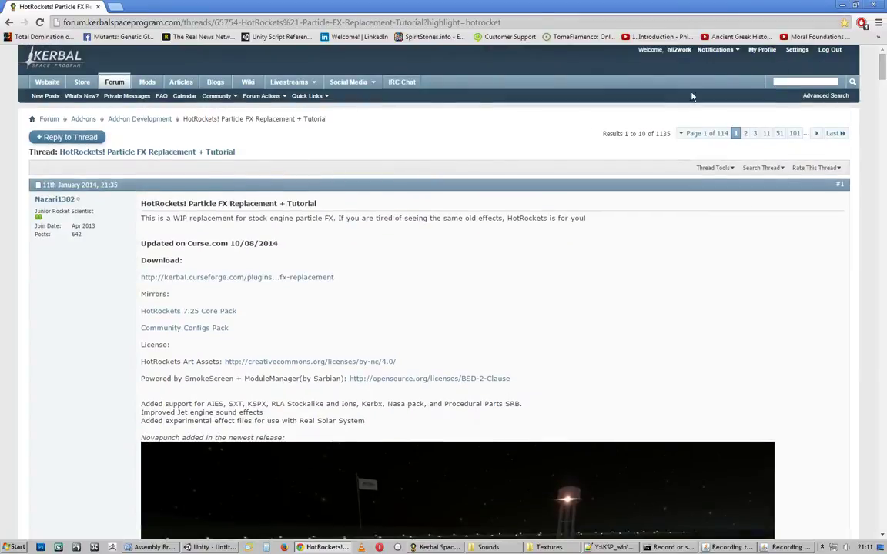
{"action": "scroll", "coordinate": [568, 233], "scroll_direction": "down", "scroll_amount": 10}
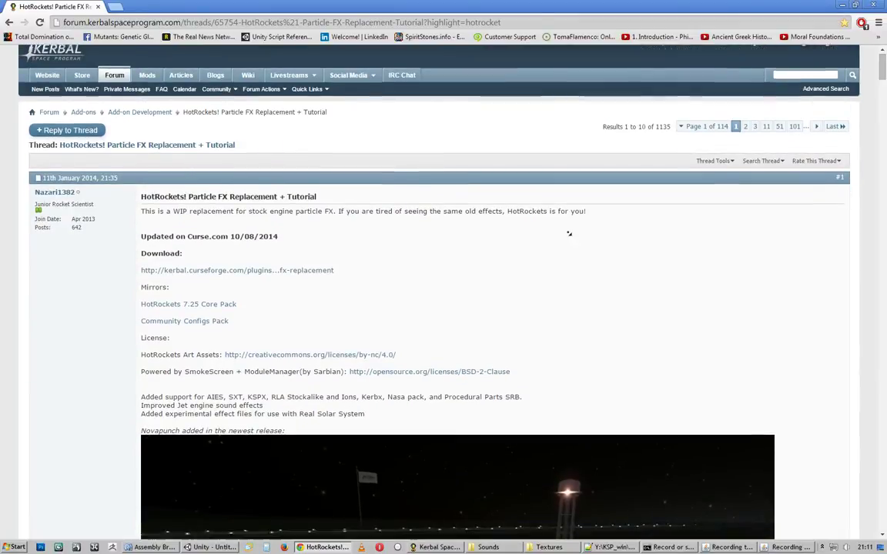
{"action": "scroll", "coordinate": [550, 254], "scroll_direction": "down", "scroll_amount": 15}
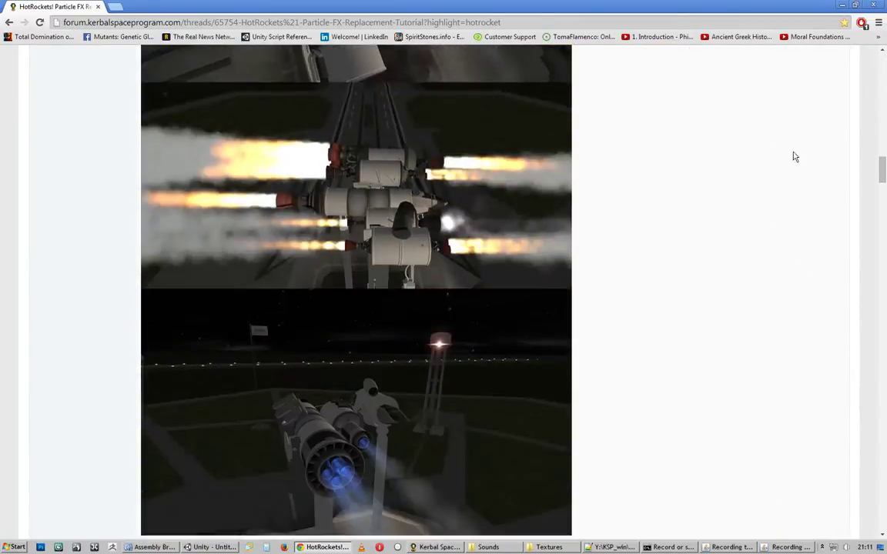
{"action": "scroll", "coordinate": [749, 283], "scroll_direction": "down", "scroll_amount": 10}
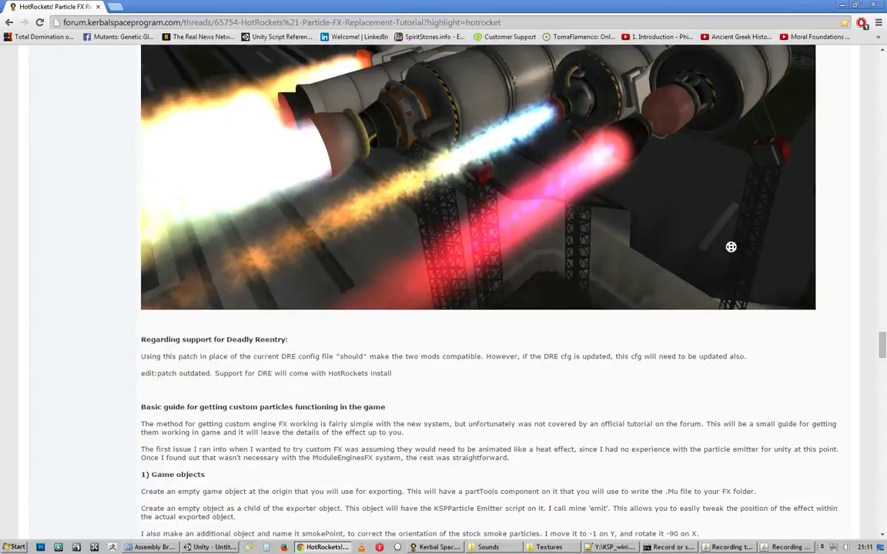
{"action": "scroll", "coordinate": [550, 356], "scroll_direction": "down", "scroll_amount": 13}
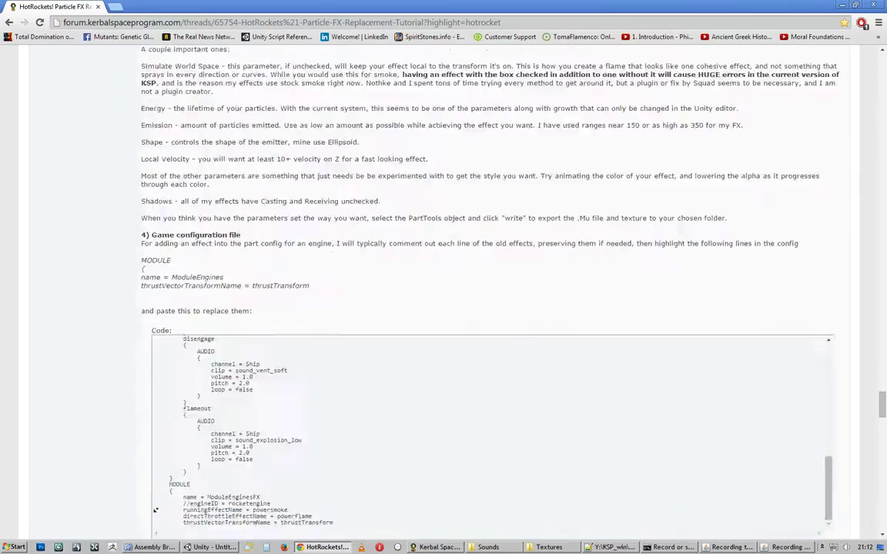
{"action": "scroll", "coordinate": [562, 283], "scroll_direction": "up", "scroll_amount": 10}
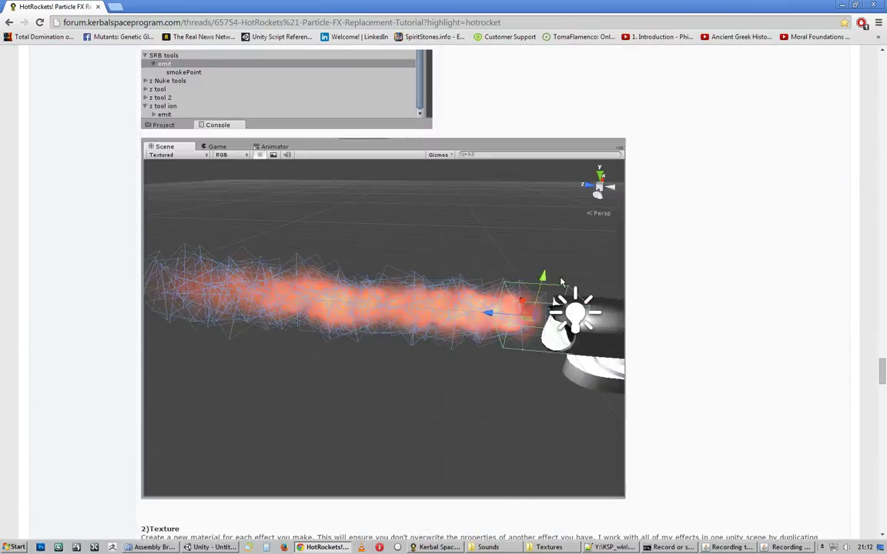
Switch to ED125.cfg in Notepad++, widen its window and highlight the first MODEL_MULTI_PARTICLE header of the running effect.
{"action": "left_click", "coordinate": [608, 548]}
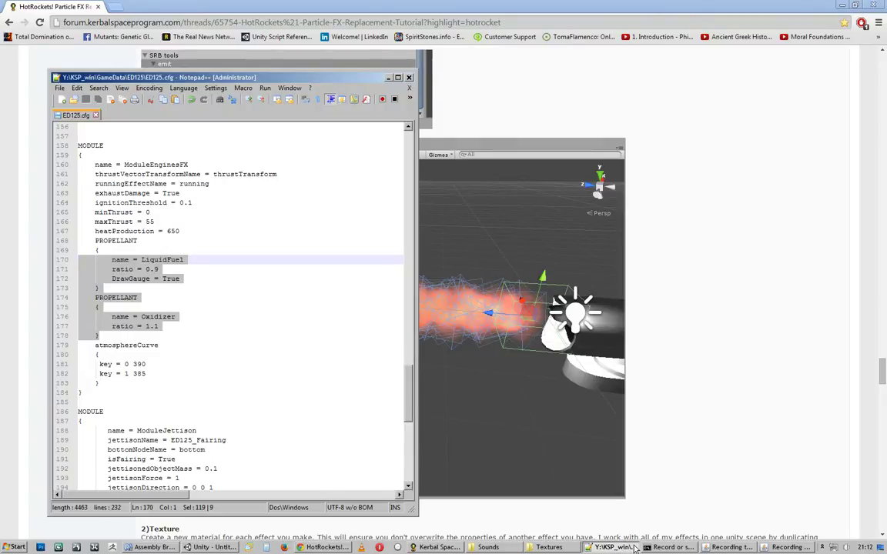
{"action": "left_click_drag", "start_coordinate": [412, 509], "coordinate": [520, 509]}
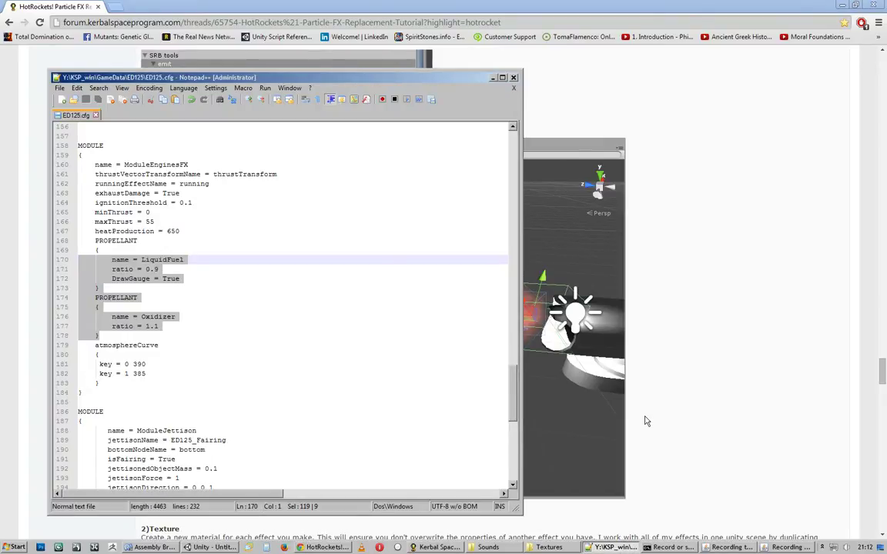
{"action": "left_click_drag", "start_coordinate": [512, 392], "coordinate": [509, 254]}
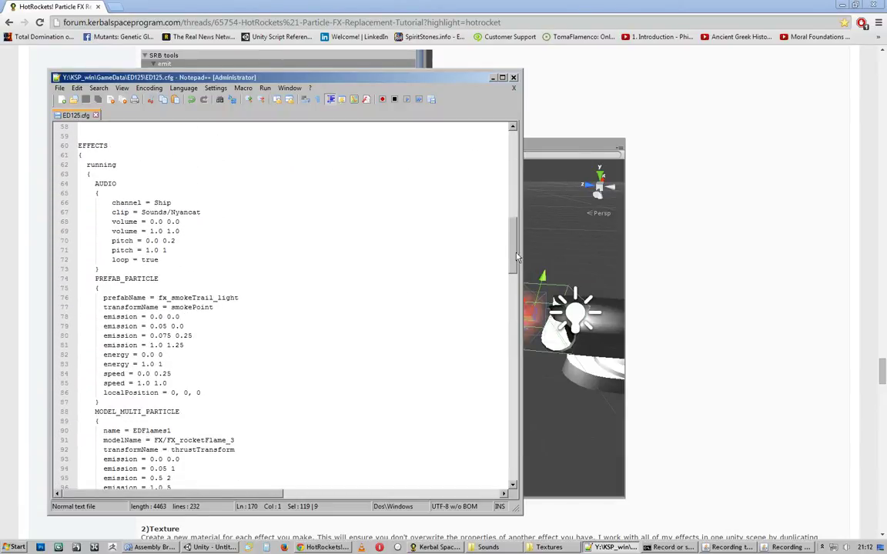
{"action": "scroll", "coordinate": [517, 257], "scroll_direction": "down", "scroll_amount": 6}
{"action": "left_click_drag", "start_coordinate": [179, 240], "coordinate": [81, 246]}
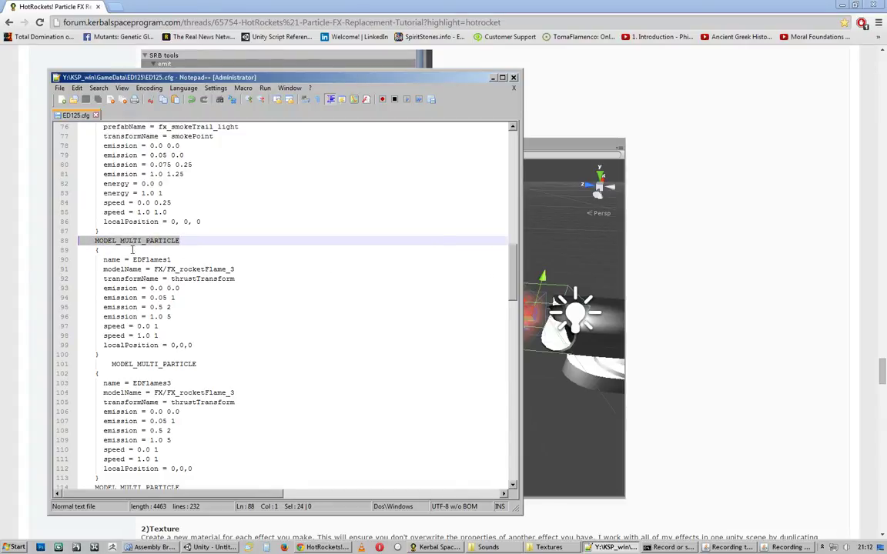
{"action": "left_click", "coordinate": [94, 243]}
{"action": "left_click_drag", "start_coordinate": [183, 240], "coordinate": [91, 240]}
{"action": "left_click_drag", "start_coordinate": [509, 285], "coordinate": [510, 297]}
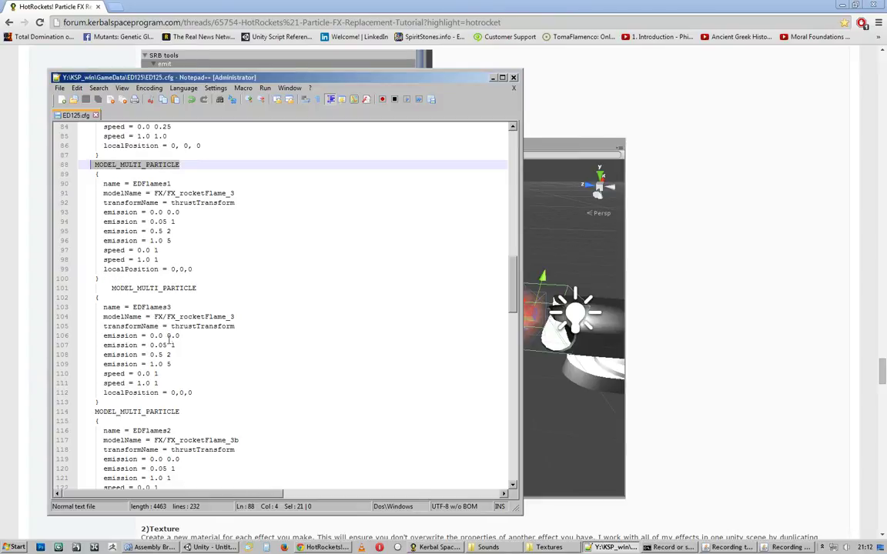
Remove the extra indentation before the MODEL_MULTI_PARTICLE header of the EDFlames3 block so it aligns with the neighbouring headers.
{"action": "left_click_drag", "start_coordinate": [169, 306], "coordinate": [80, 308]}
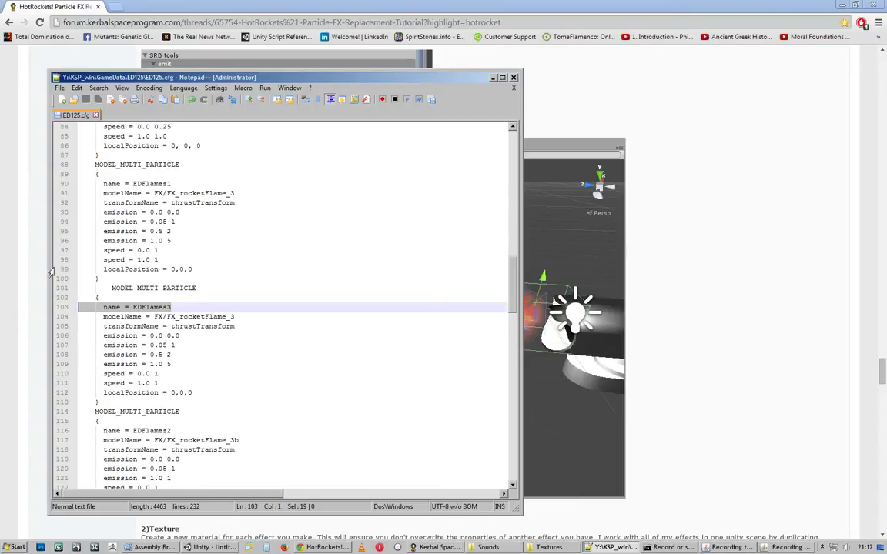
{"action": "left_click", "coordinate": [113, 290]}
{"action": "key", "text": "BackSpace"}
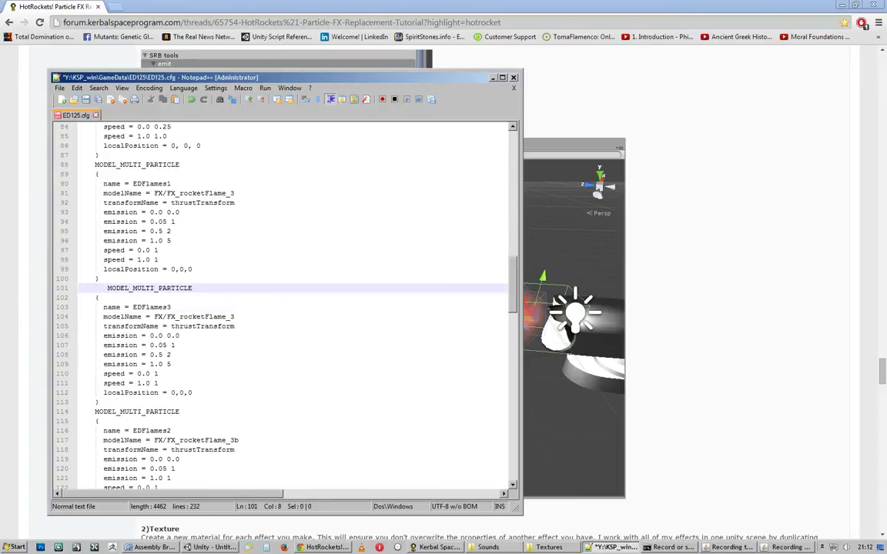
{"action": "key", "text": "BackSpace"}
{"action": "key", "text": "BackSpace"}
{"action": "key", "text": "BackSpace"}
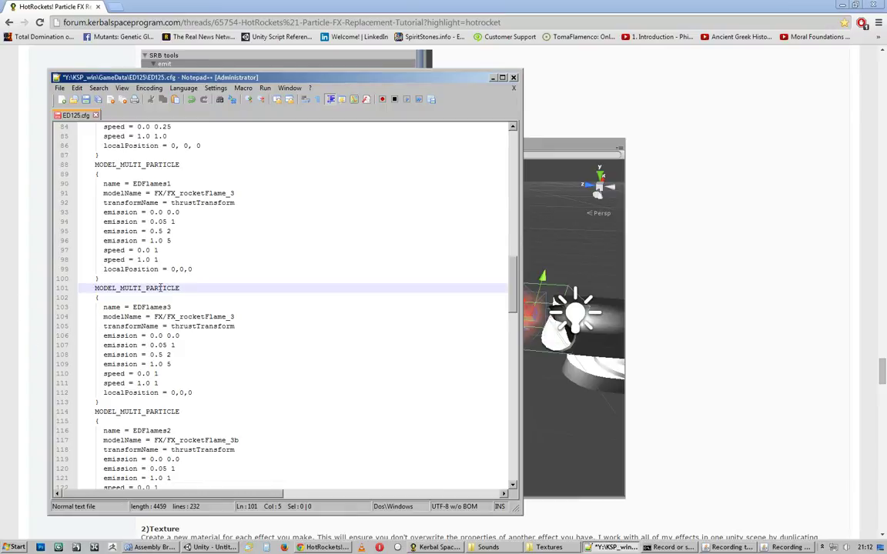
Highlight the EDFlames3 name line, then the modelName lines of the three MODEL_MULTI_PARTICLE blocks for comparison.
{"action": "left_click_drag", "start_coordinate": [173, 307], "coordinate": [83, 307]}
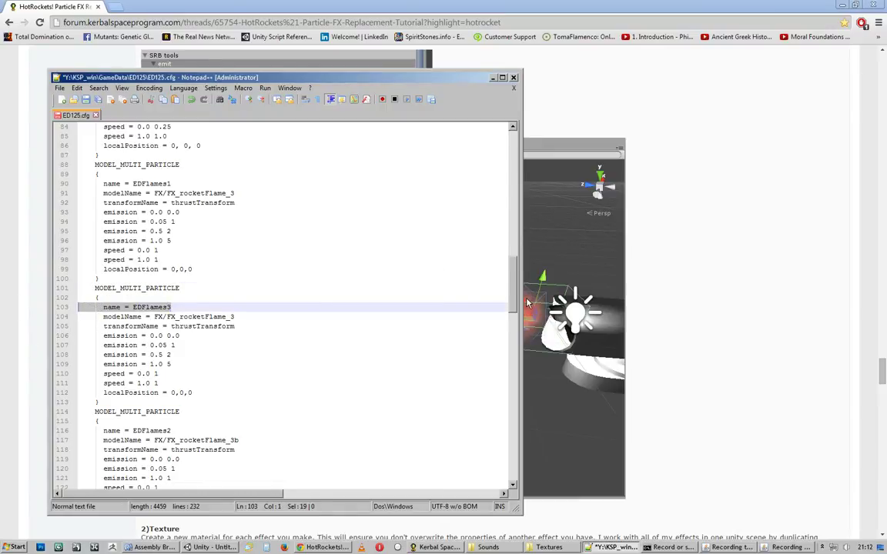
{"action": "scroll", "coordinate": [420, 300], "scroll_direction": "down", "scroll_amount": 2}
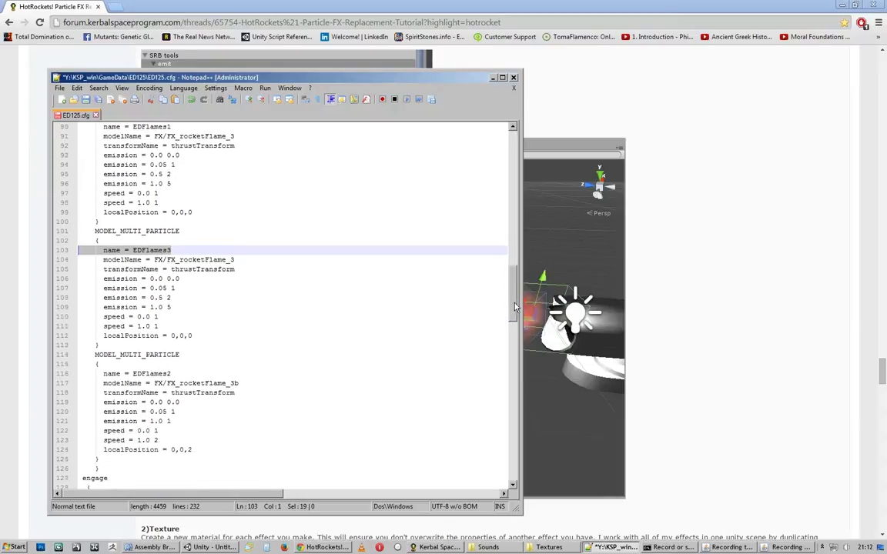
{"action": "left_click_drag", "start_coordinate": [242, 250], "coordinate": [79, 250]}
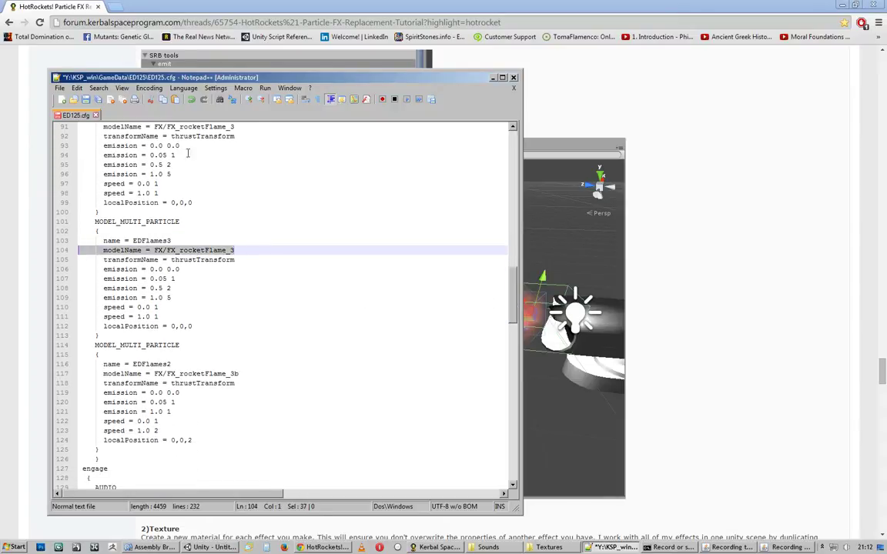
{"action": "left_click_drag", "start_coordinate": [247, 128], "coordinate": [103, 137]}
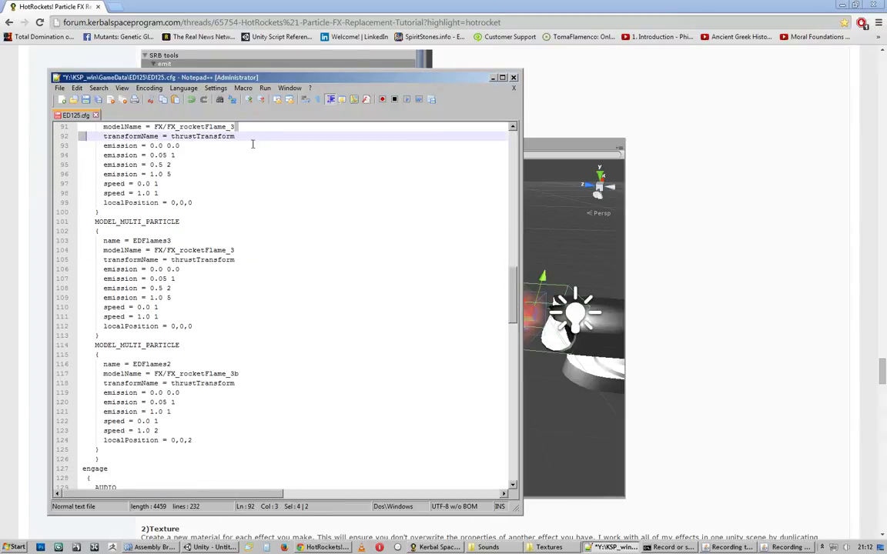
{"action": "left_click_drag", "start_coordinate": [235, 250], "coordinate": [93, 251]}
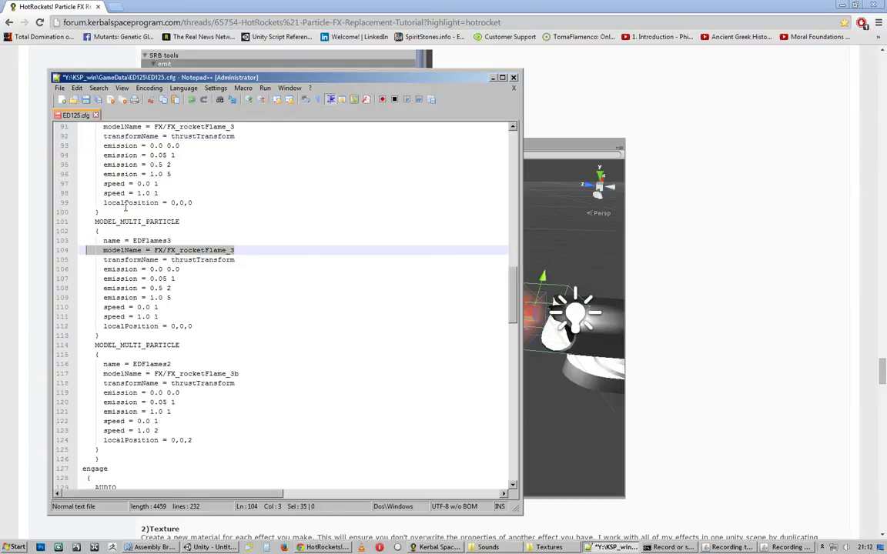
{"action": "left_click_drag", "start_coordinate": [239, 374], "coordinate": [81, 375]}
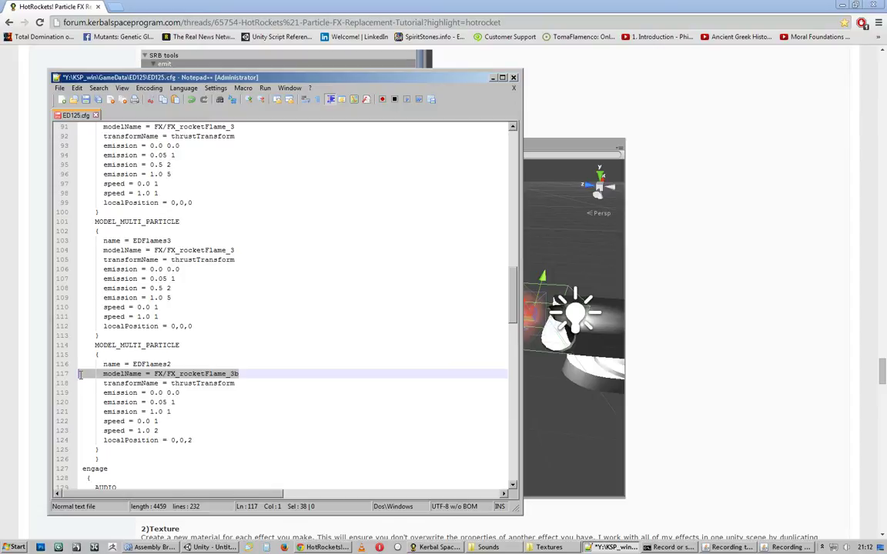
{"action": "mouse_move", "coordinate": [80, 375]}
{"action": "left_mouse_down"}
{"action": "mouse_move", "coordinate": [116, 365]}
{"action": "mouse_move", "coordinate": [247, 375]}
{"action": "mouse_move", "coordinate": [91, 376]}
{"action": "left_mouse_up"}
{"action": "mouse_move", "coordinate": [514, 311]}
{"action": "left_mouse_down"}
{"action": "mouse_move", "coordinate": [512, 327]}
{"action": "mouse_move", "coordinate": [513, 294]}
{"action": "mouse_move", "coordinate": [510, 327]}
{"action": "left_mouse_up"}
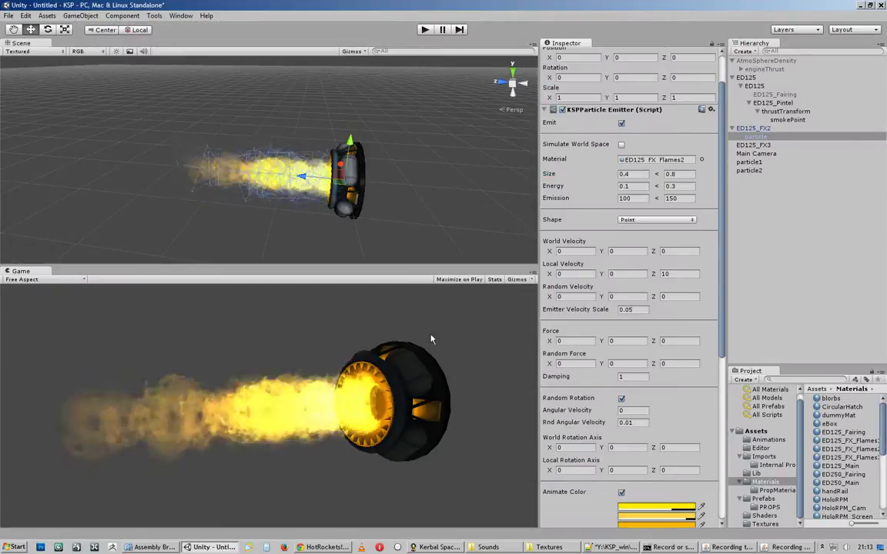
Examine the KSPParticle Emitter, Particle Renderer and ED125_FX_Flames2 material settings of the ED125_FX2 particle in Unity.
{"action": "left_click_drag", "start_coordinate": [723, 198], "coordinate": [722, 363]}
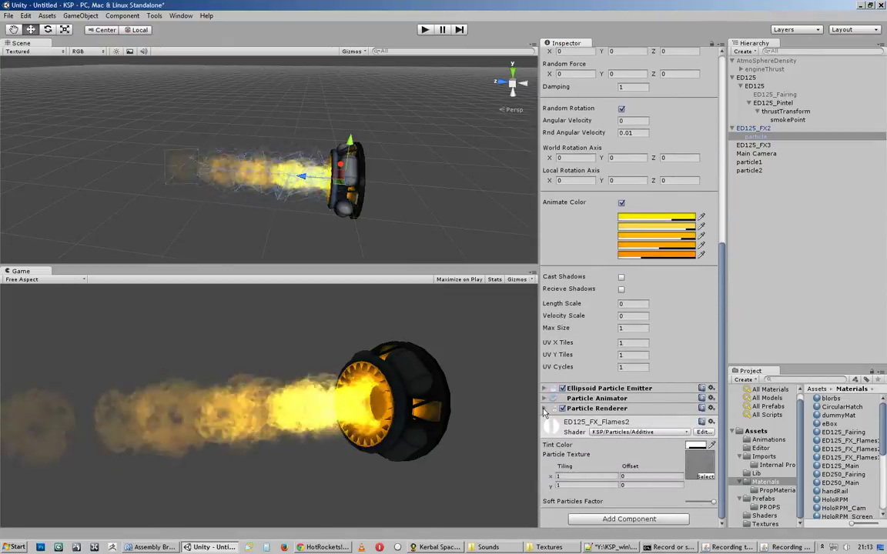
{"action": "left_click", "coordinate": [585, 408]}
{"action": "left_click", "coordinate": [581, 409]}
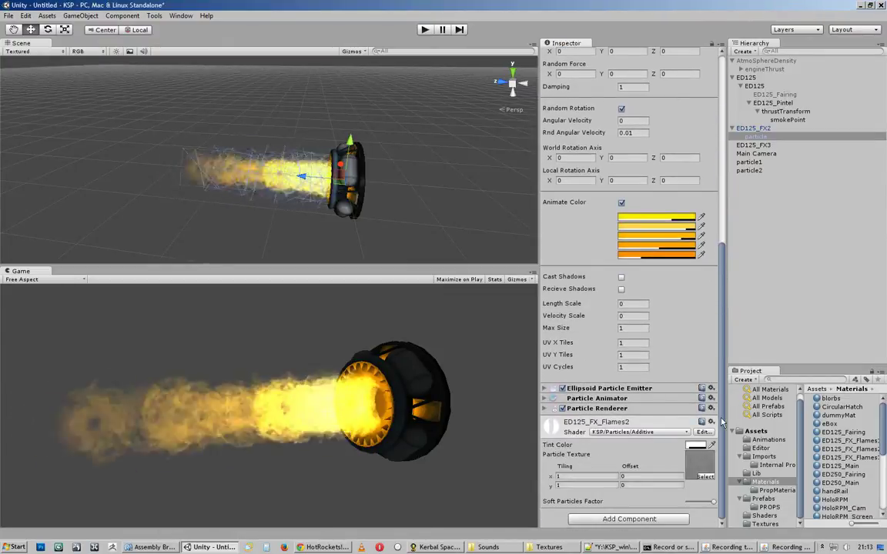
{"action": "left_click", "coordinate": [577, 423]}
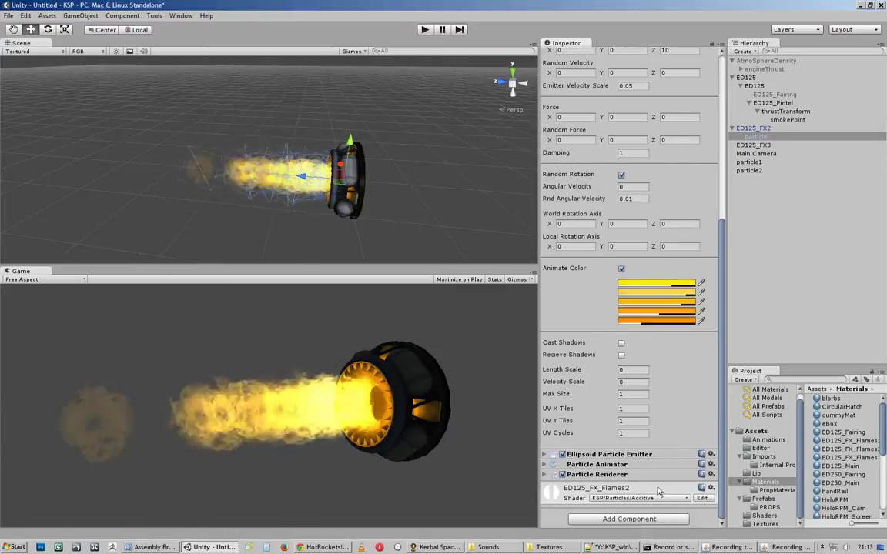
{"action": "left_click_drag", "start_coordinate": [725, 427], "coordinate": [724, 514]}
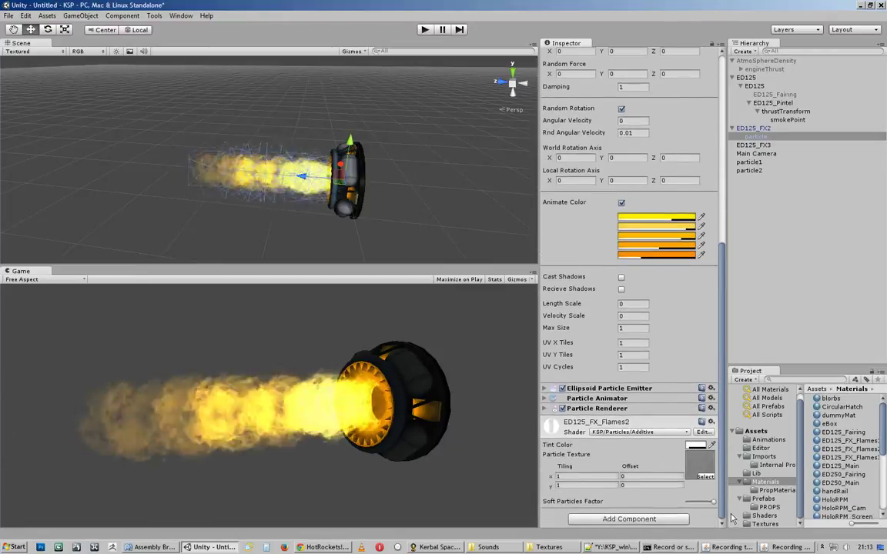
{"action": "scroll", "coordinate": [709, 335], "scroll_direction": "up", "scroll_amount": 10}
{"action": "scroll", "coordinate": [709, 335], "scroll_direction": "up", "scroll_amount": 3}
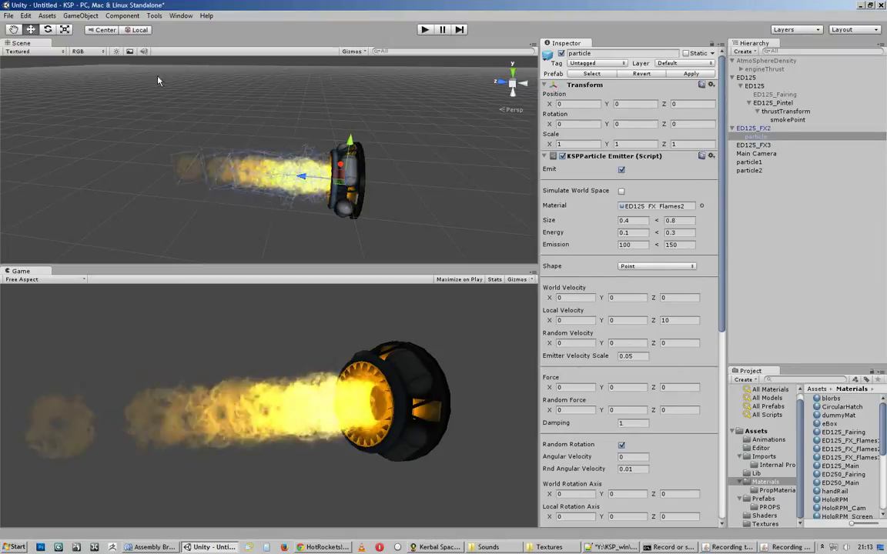
Create a new empty game object in the Unity scene.
{"action": "left_click", "coordinate": [80, 15]}
{"action": "key", "text": "Escape"}
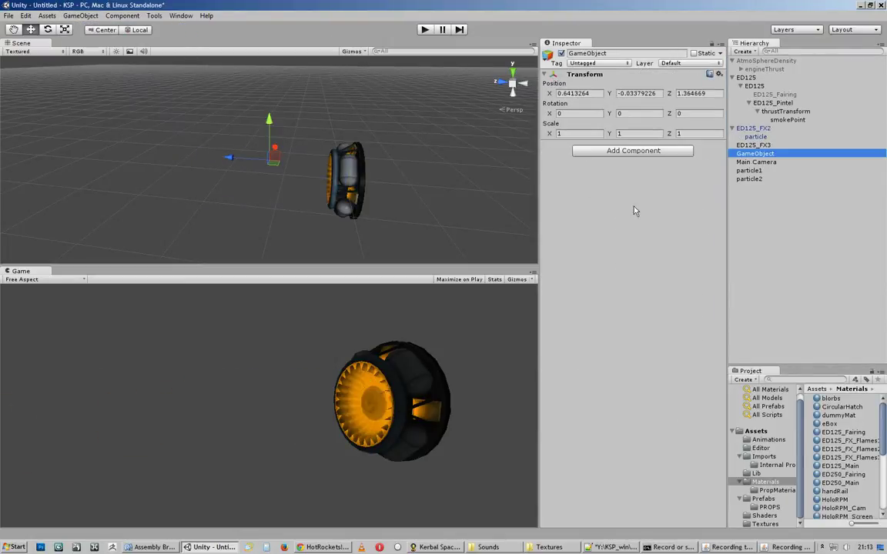
Add a KSPParticle Emitter component to the new empty game object, finding it in the component search with "par".
{"action": "right_click", "coordinate": [760, 156]}
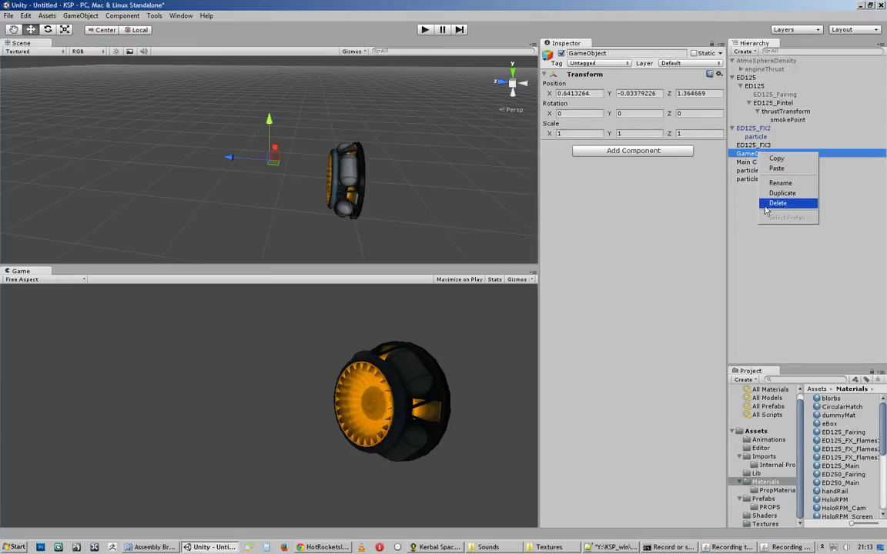
{"action": "left_click", "coordinate": [597, 151]}
{"action": "type", "text": "ksp"}
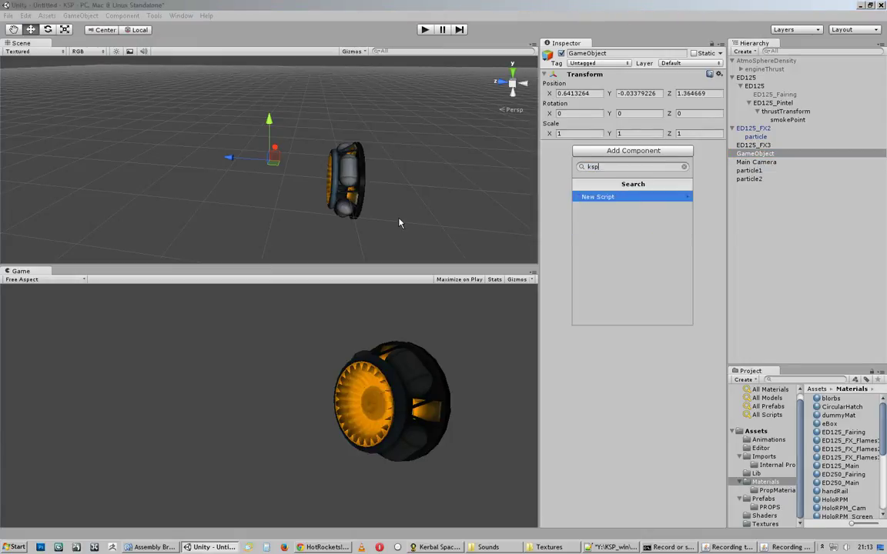
{"action": "key", "text": "BackSpace"}
{"action": "key", "text": "BackSpace"}
{"action": "key", "text": "BackSpace"}
{"action": "type", "text": "par"}
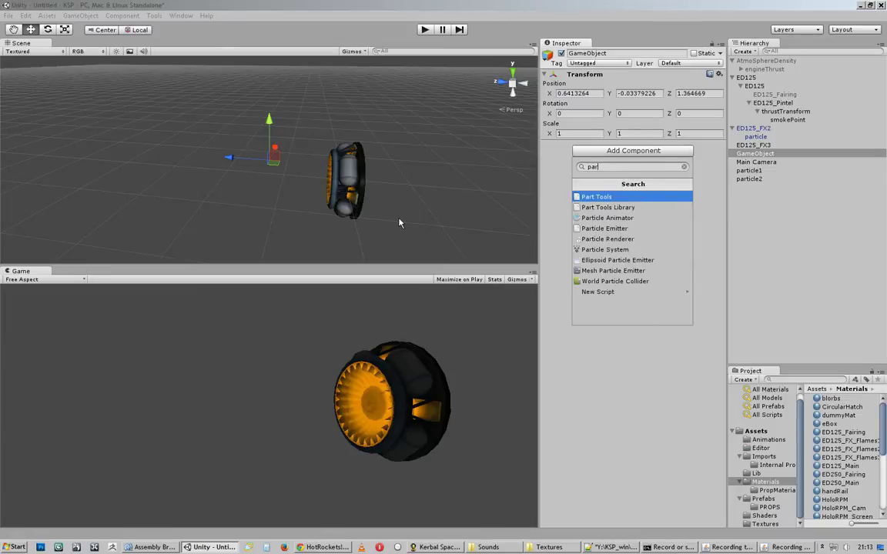
{"action": "key", "text": "Down"}
{"action": "key", "text": "Down"}
{"action": "key", "text": "Down"}
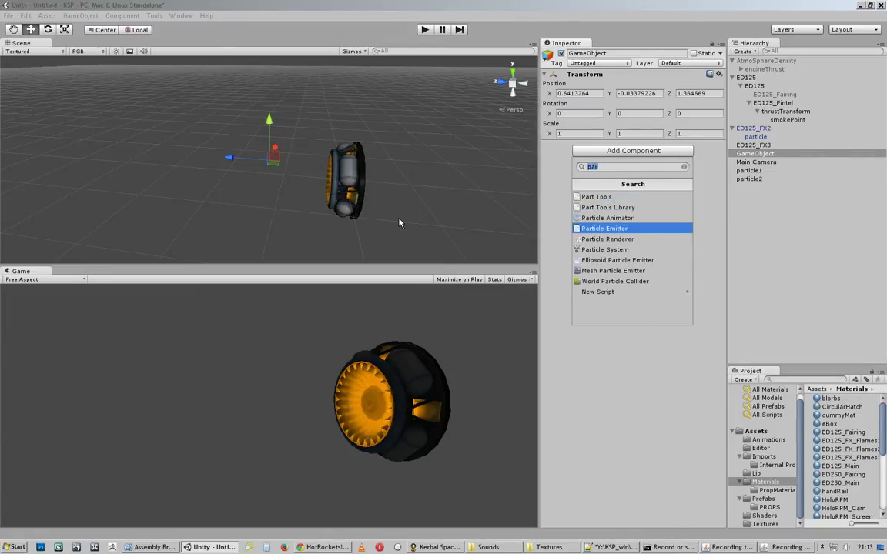
{"action": "key", "text": "Return"}
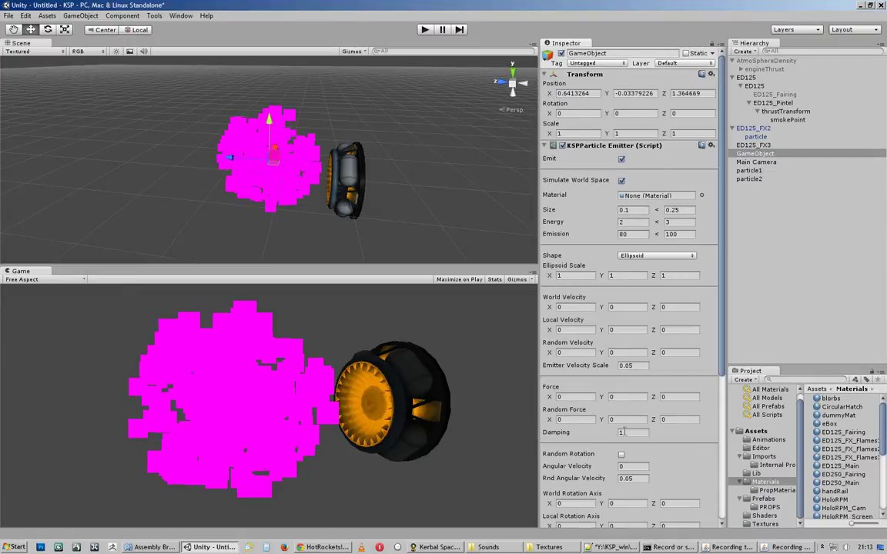
Look over the new emitter's default settings, remove the KSPParticle Emitter component, and delete the empty game object.
{"action": "scroll", "coordinate": [721, 270], "scroll_direction": "down", "scroll_amount": 5}
{"action": "scroll", "coordinate": [722, 270], "scroll_direction": "up", "scroll_amount": 5}
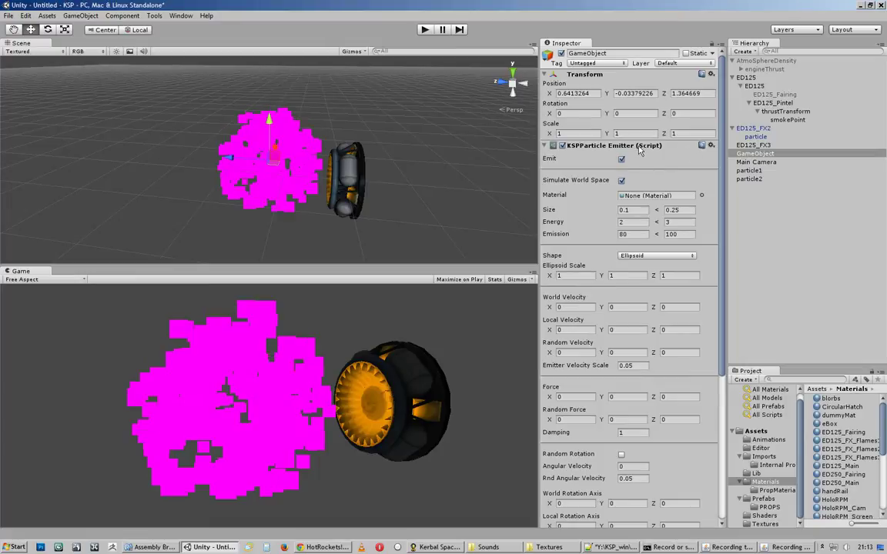
{"action": "scroll", "coordinate": [643, 154], "scroll_direction": "down", "scroll_amount": 5}
{"action": "scroll", "coordinate": [646, 156], "scroll_direction": "up", "scroll_amount": 5}
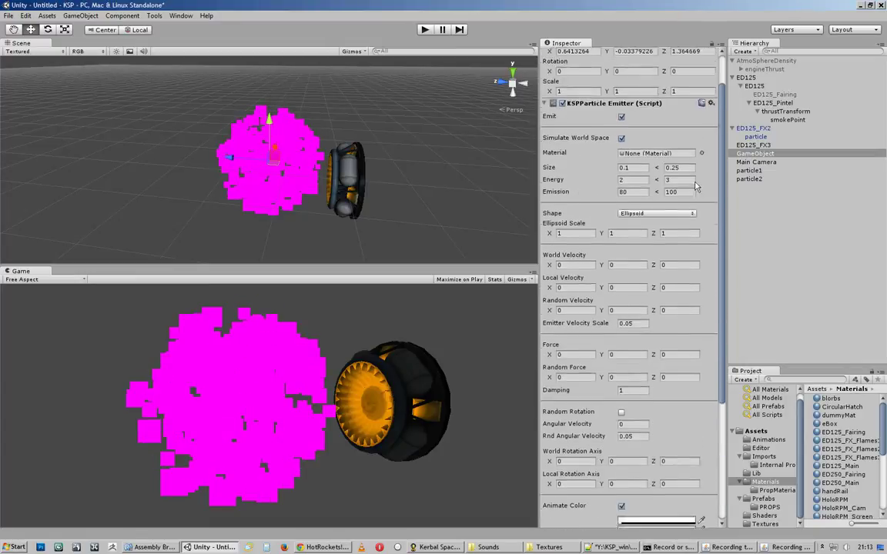
{"action": "right_click", "coordinate": [653, 146]}
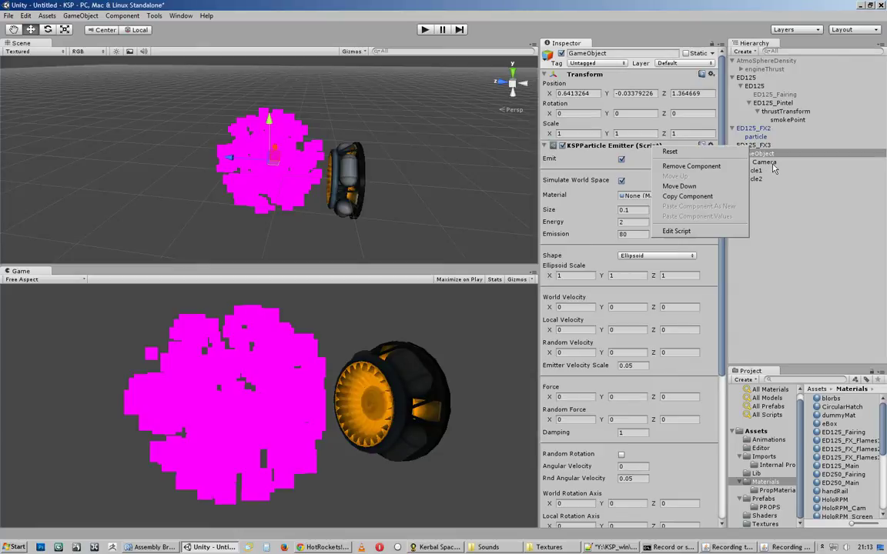
{"action": "left_click", "coordinate": [704, 167]}
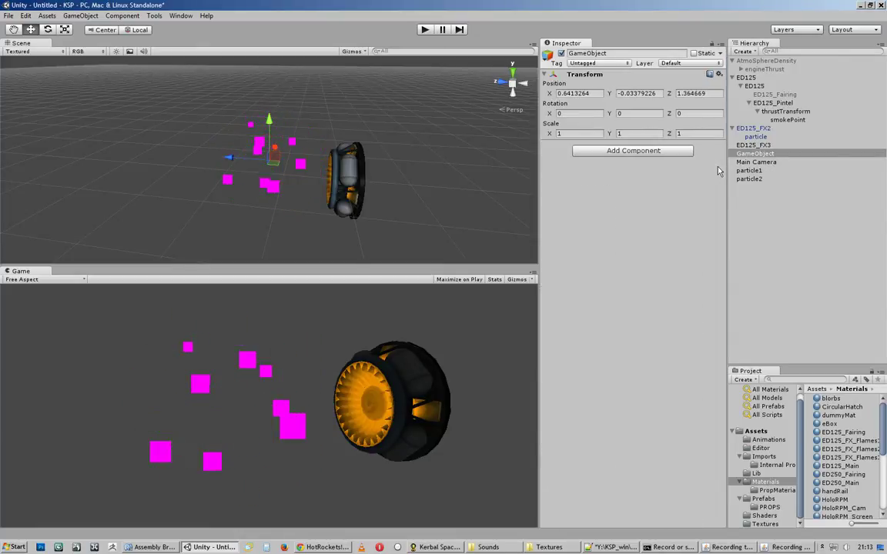
{"action": "key", "text": "Delete"}
{"action": "key", "text": "ctrl+z"}
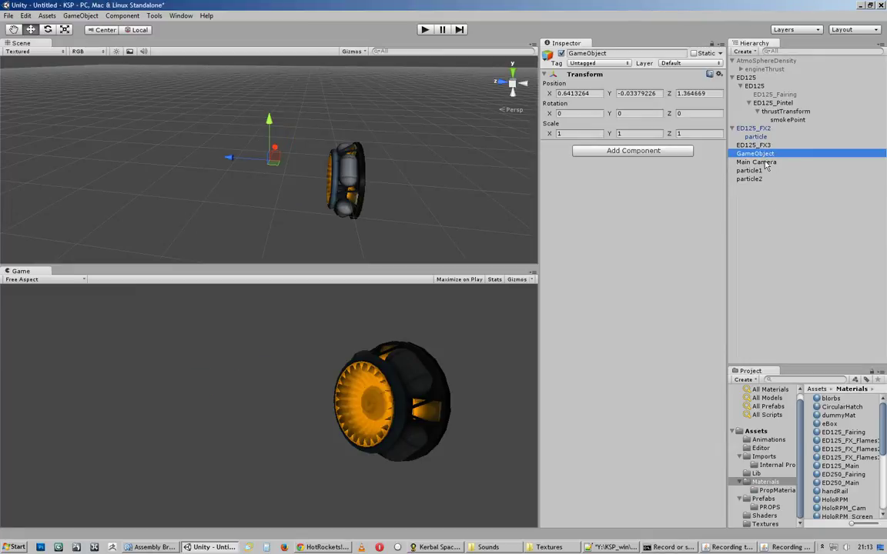
{"action": "key", "text": "Delete"}
Examine the Ellipsoid Particle Emitter, Particle Animator and Particle Renderer settings of the particle under ED125_FX2.
{"action": "left_click", "coordinate": [762, 137]}
{"action": "scroll", "coordinate": [654, 308], "scroll_direction": "down", "scroll_amount": 10}
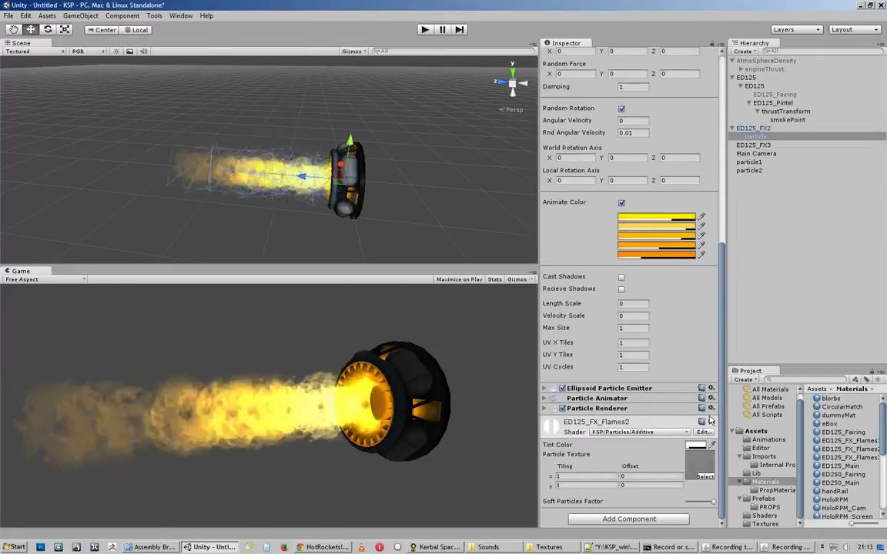
{"action": "left_click", "coordinate": [598, 407]}
{"action": "left_click", "coordinate": [597, 398]}
{"action": "left_click", "coordinate": [608, 388]}
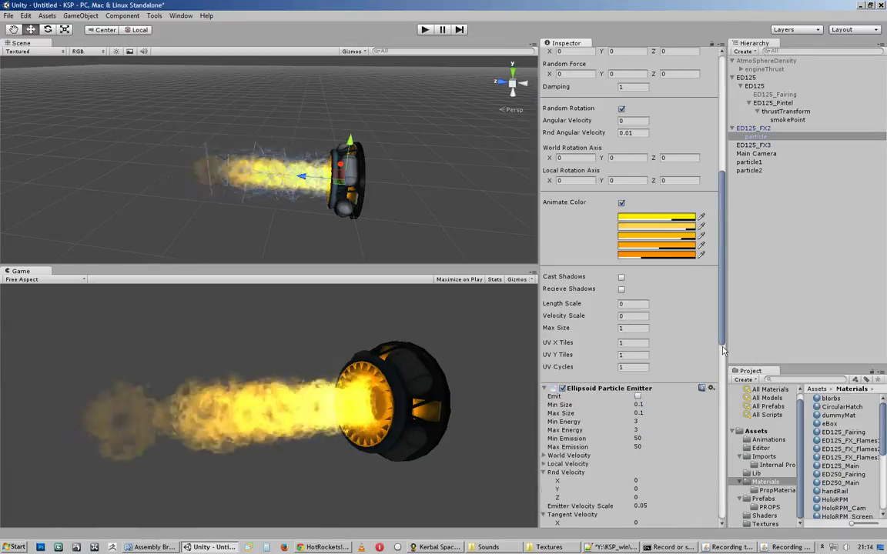
{"action": "scroll", "coordinate": [616, 384], "scroll_direction": "down", "scroll_amount": 5}
{"action": "scroll", "coordinate": [591, 251], "scroll_direction": "down", "scroll_amount": 4}
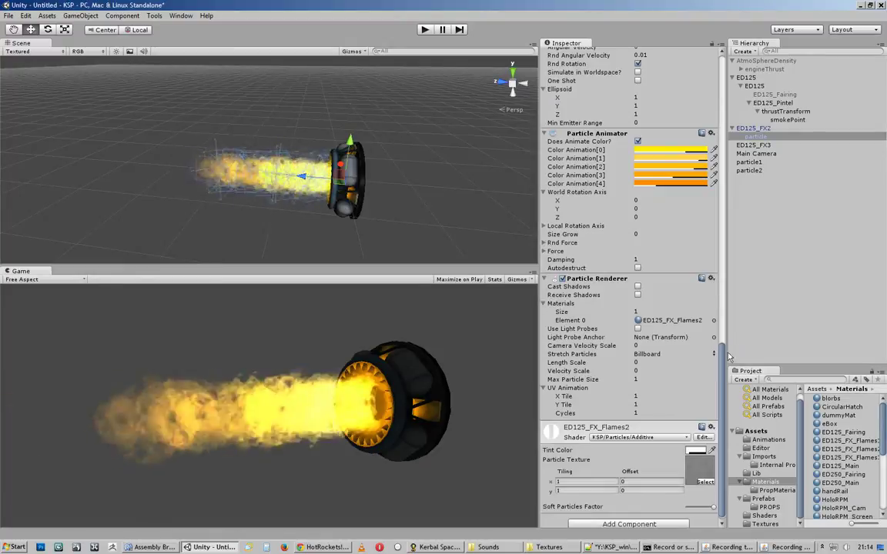
{"action": "scroll", "coordinate": [651, 315], "scroll_direction": "up", "scroll_amount": 2}
{"action": "left_click_drag", "start_coordinate": [722, 344], "coordinate": [722, 226]}
{"action": "scroll", "coordinate": [616, 331], "scroll_direction": "up", "scroll_amount": 4}
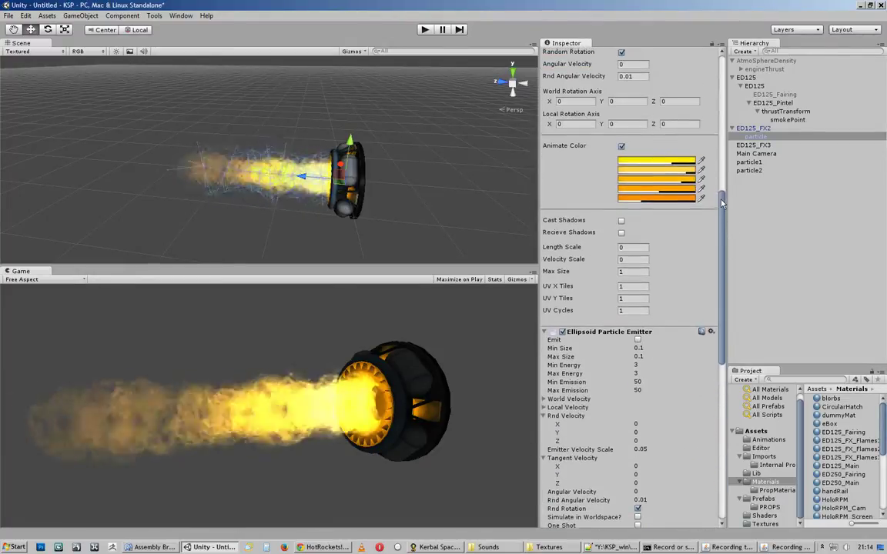
{"action": "left_click", "coordinate": [608, 327]}
{"action": "left_click", "coordinate": [612, 338]}
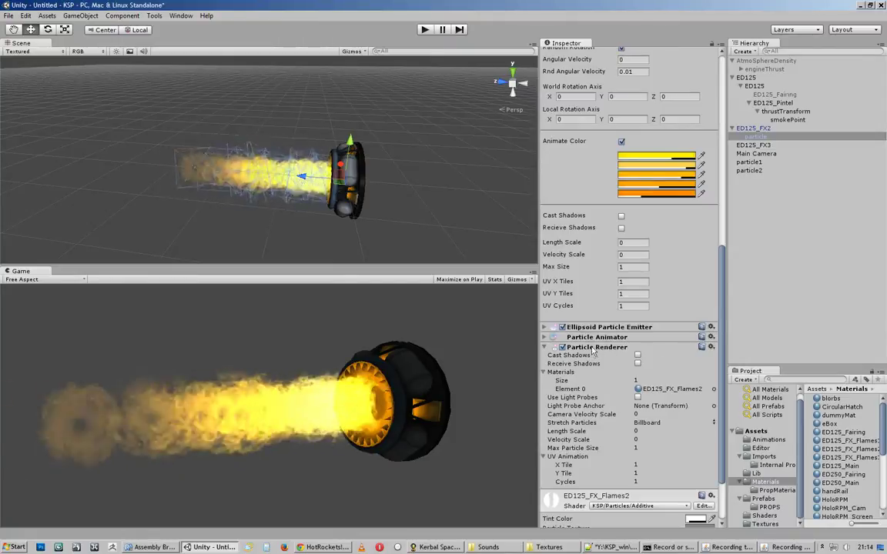
{"action": "left_click", "coordinate": [593, 348]}
{"action": "scroll", "coordinate": [662, 300], "scroll_direction": "up", "scroll_amount": 8}
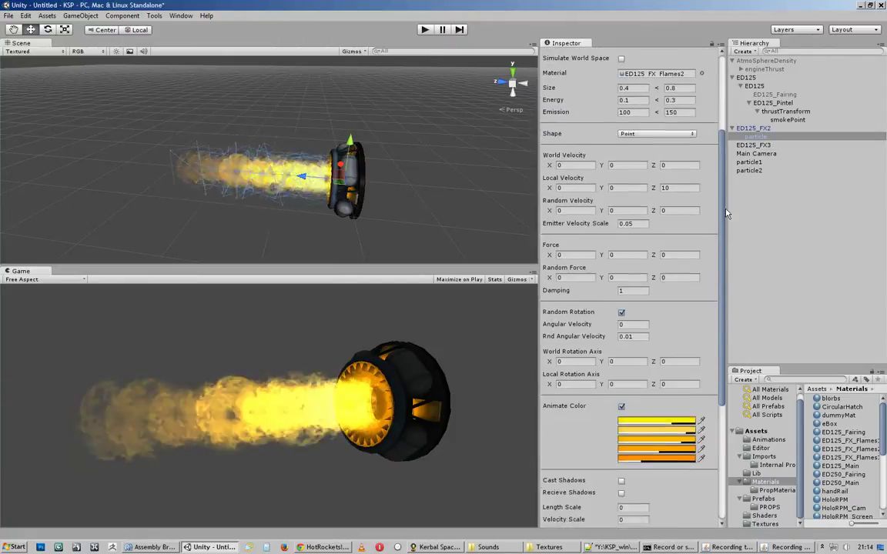
Review the particle's full KSPParticle Emitter settings, from the Animate Color gradients and companion components back to the Emit option.
{"action": "scroll", "coordinate": [648, 238], "scroll_direction": "down", "scroll_amount": 7}
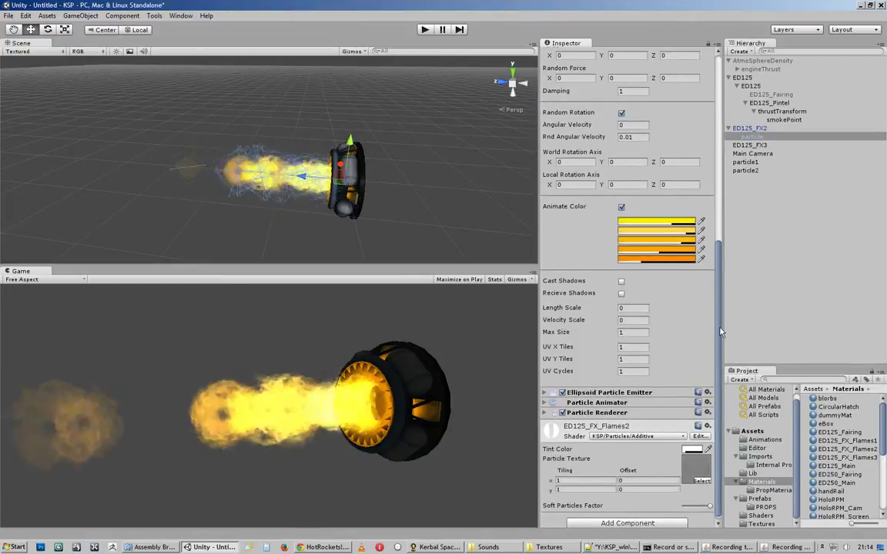
{"action": "scroll", "coordinate": [724, 316], "scroll_direction": "up", "scroll_amount": 1}
{"action": "scroll", "coordinate": [636, 412], "scroll_direction": "down", "scroll_amount": 1}
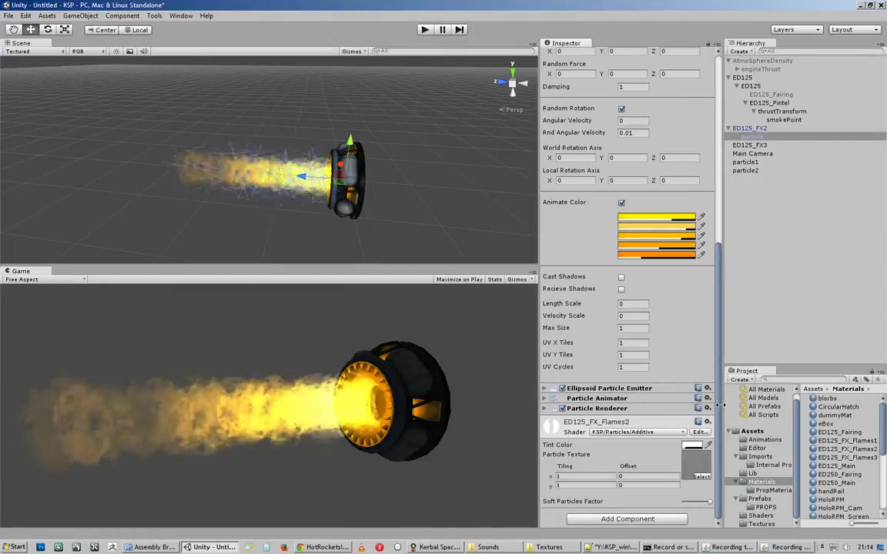
{"action": "left_click_drag", "start_coordinate": [717, 403], "coordinate": [728, 160]}
{"action": "scroll", "coordinate": [655, 254], "scroll_direction": "down", "scroll_amount": 10}
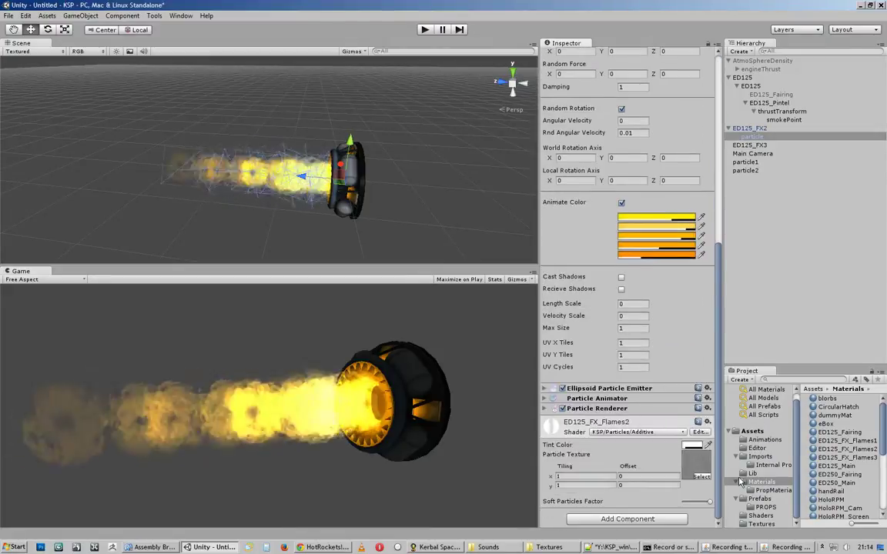
{"action": "scroll", "coordinate": [636, 278], "scroll_direction": "up", "scroll_amount": 4}
{"action": "scroll", "coordinate": [620, 354], "scroll_direction": "down", "scroll_amount": 4}
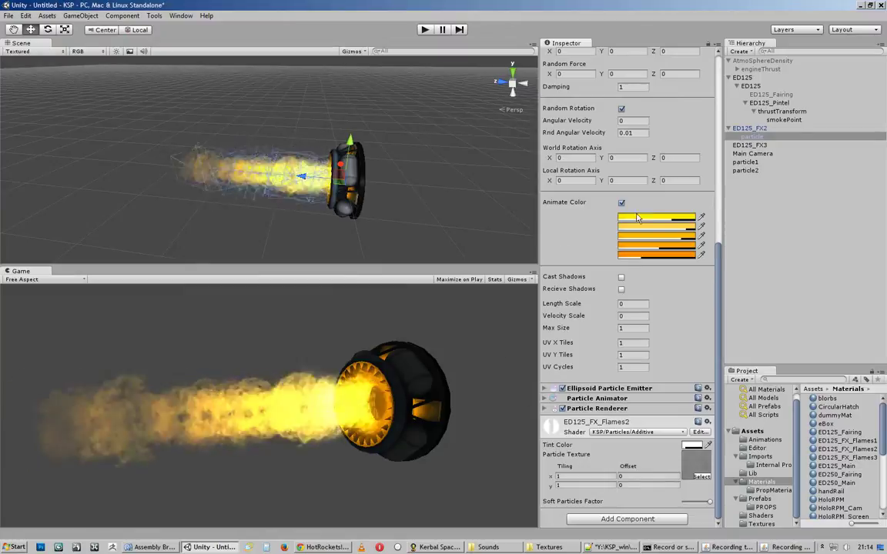
{"action": "scroll", "coordinate": [677, 231], "scroll_direction": "up", "scroll_amount": 8}
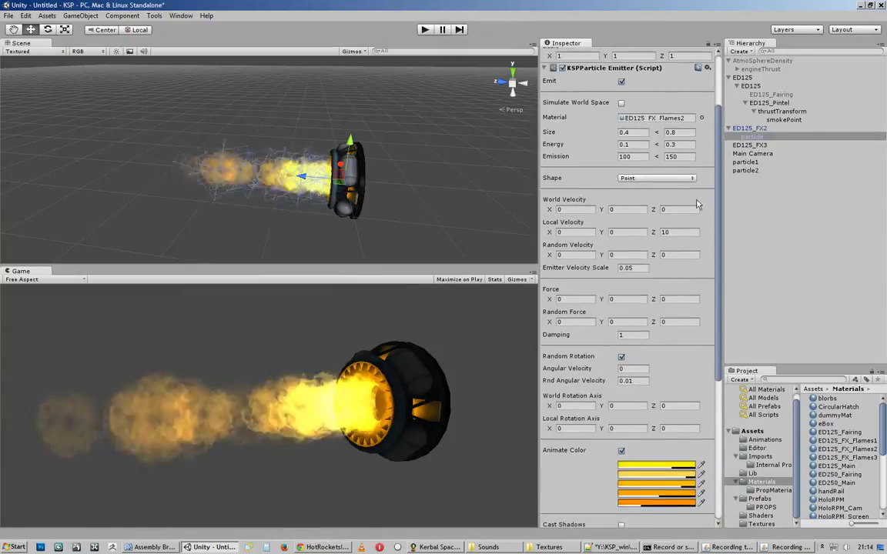
{"action": "left_click_drag", "start_coordinate": [717, 215], "coordinate": [726, 382]}
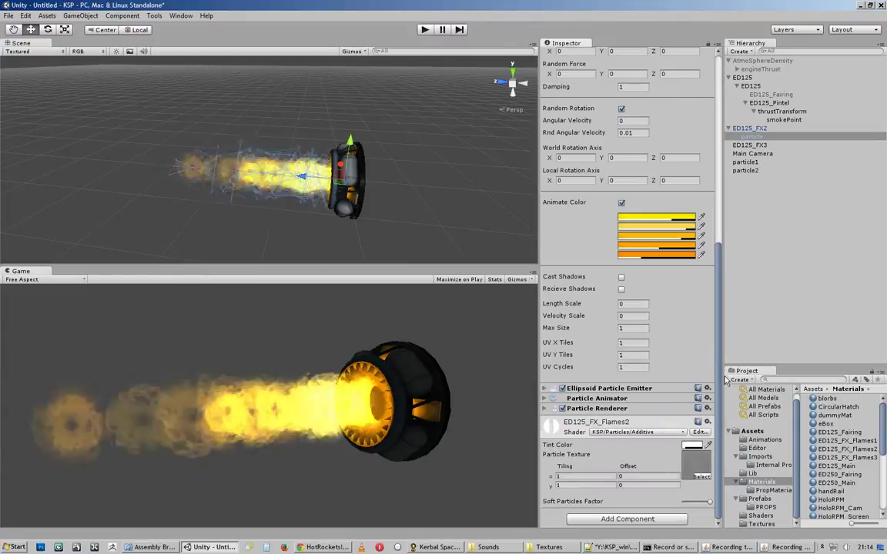
{"action": "left_click", "coordinate": [589, 389]}
{"action": "left_click", "coordinate": [547, 388]}
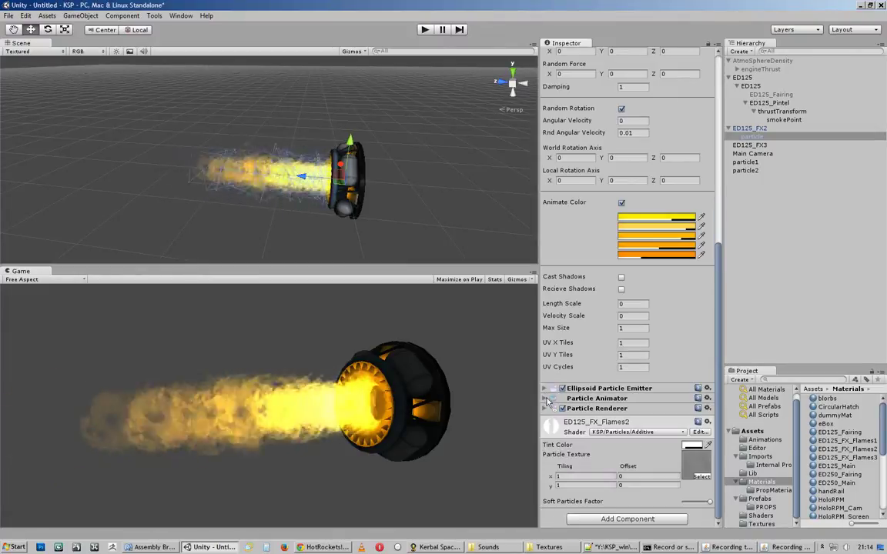
{"action": "left_click_drag", "start_coordinate": [720, 418], "coordinate": [737, 209]}
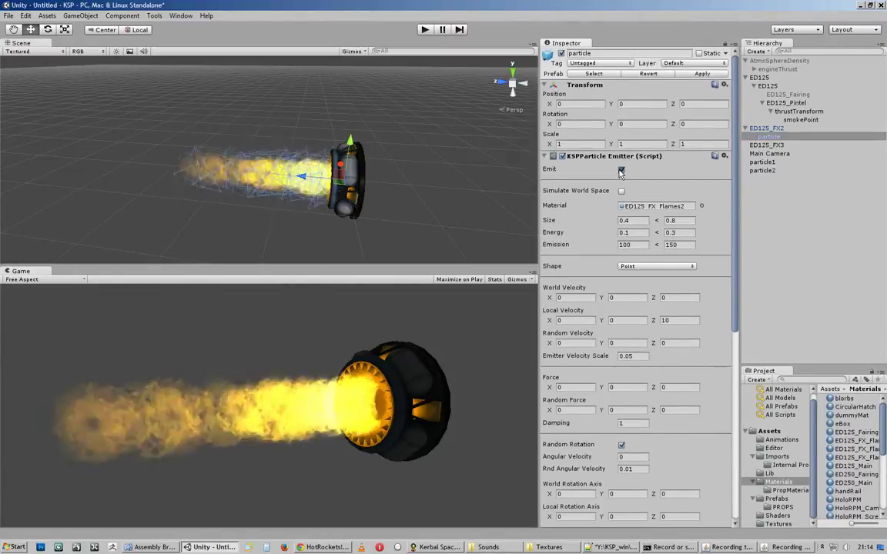
{"action": "left_click", "coordinate": [621, 172]}
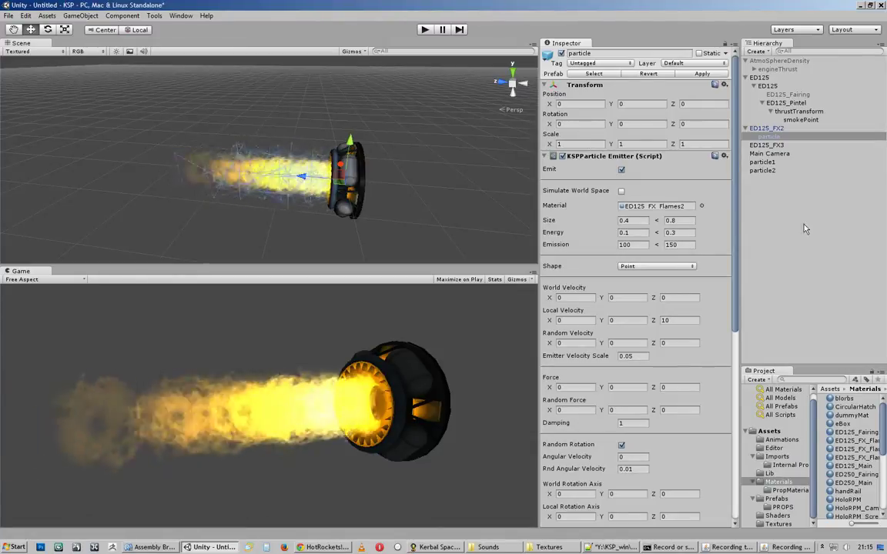
Set the Part Tools output directory of ED125_FX2 to the GameData FX folder.
{"action": "left_click", "coordinate": [766, 128]}
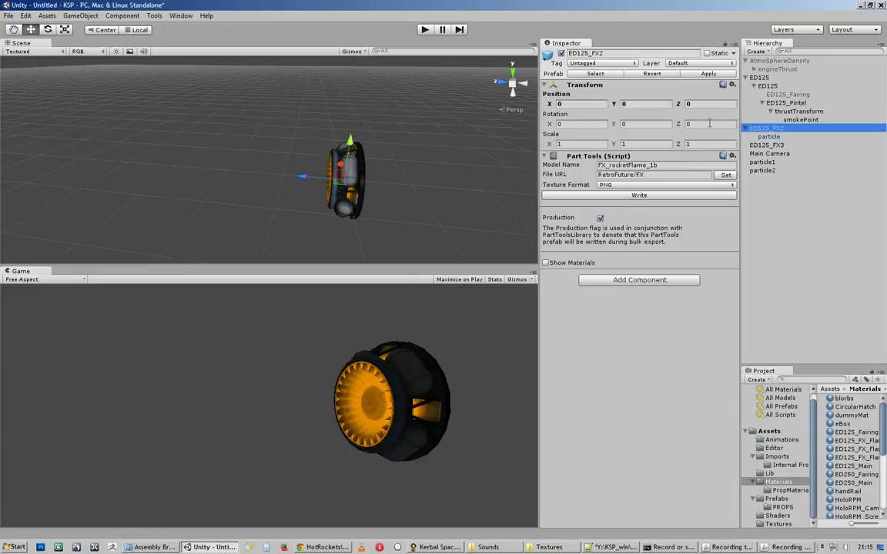
{"action": "left_click", "coordinate": [725, 177]}
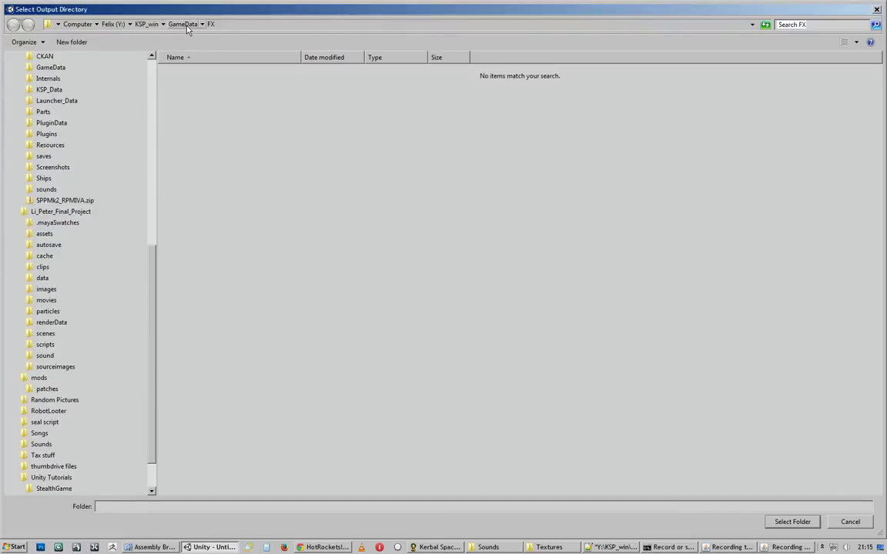
{"action": "left_click", "coordinate": [792, 523]}
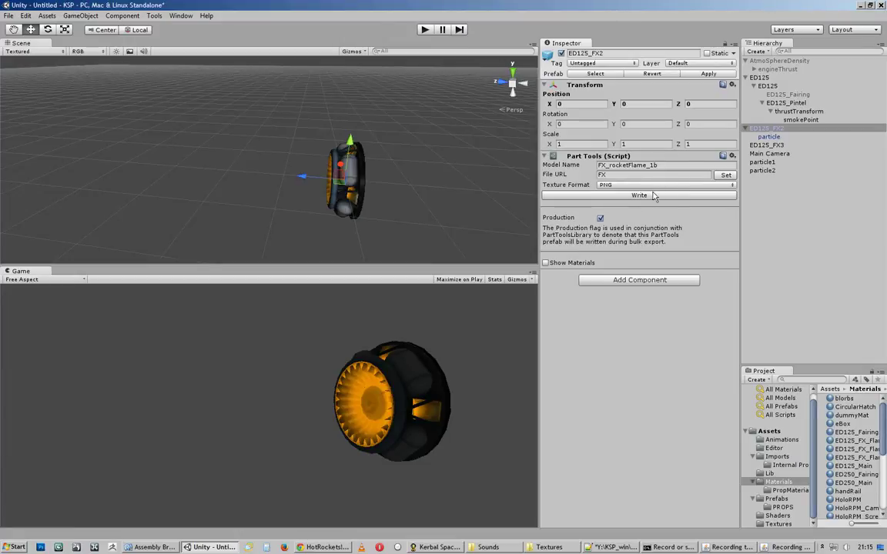
{"action": "left_click", "coordinate": [819, 244]}
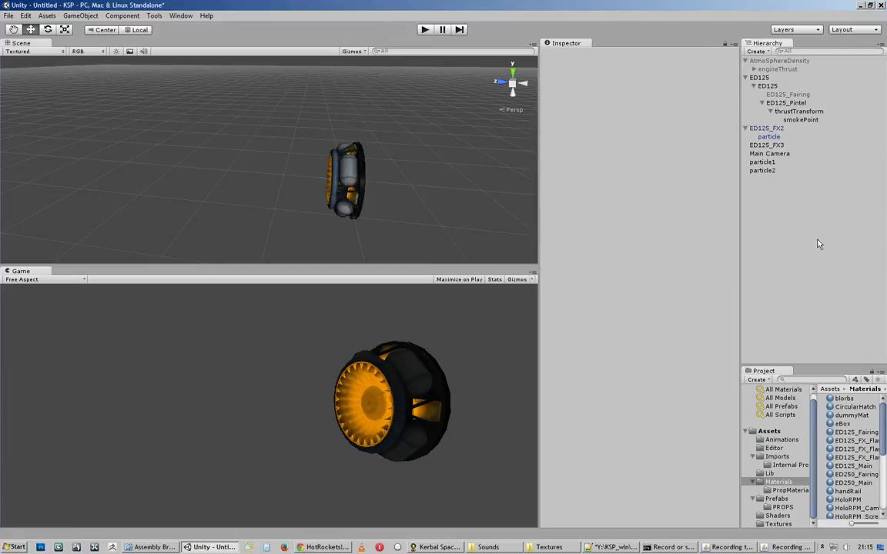
Select the particle under ED125_FX2, check the EDFlames2 block of ED125.cfg in Notepad++, and return to Unity.
{"action": "left_click", "coordinate": [770, 136]}
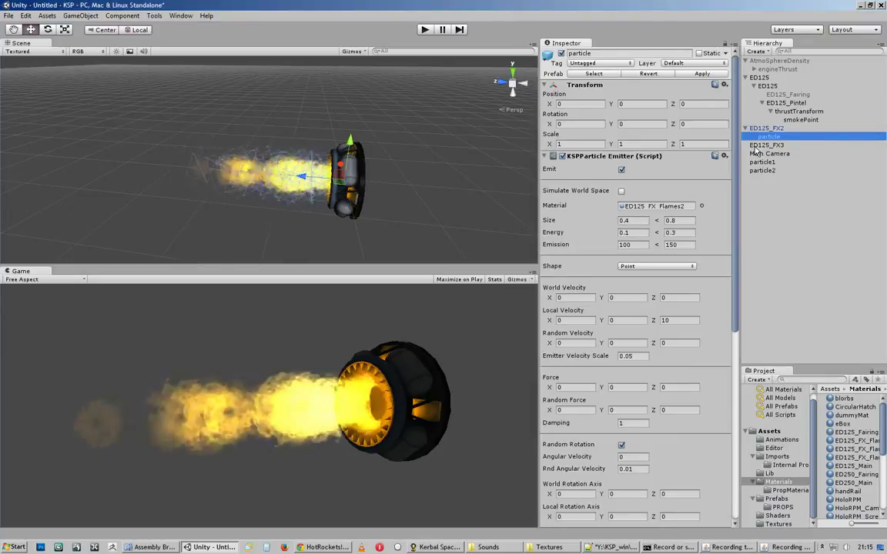
{"action": "key", "text": "alt+Tab"}
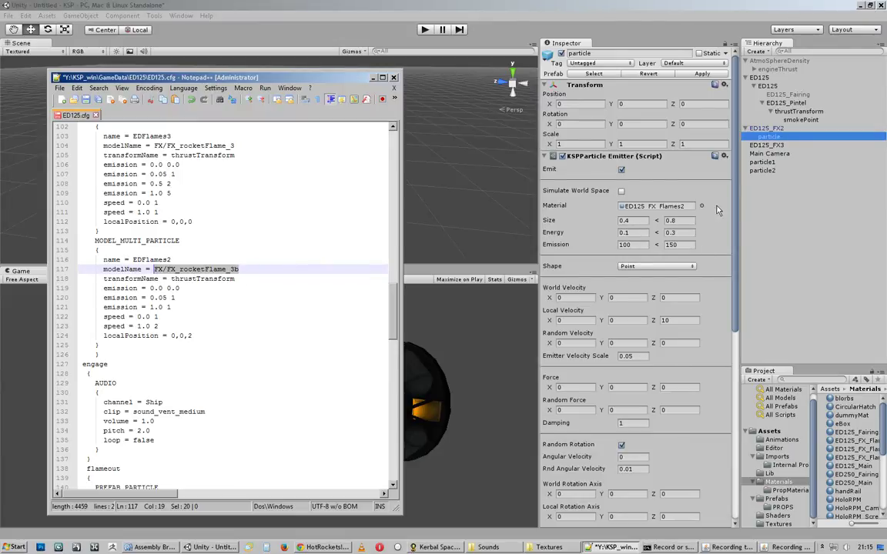
{"action": "left_click", "coordinate": [730, 234]}
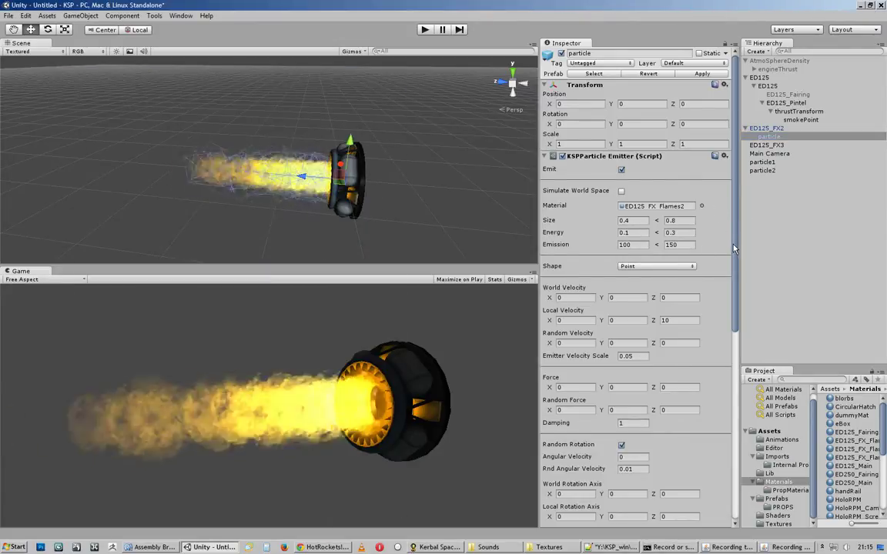
Enable Simulate World Space on the KSPParticle Emitter of the particle under ED125_FX2.
{"action": "left_click", "coordinate": [621, 191]}
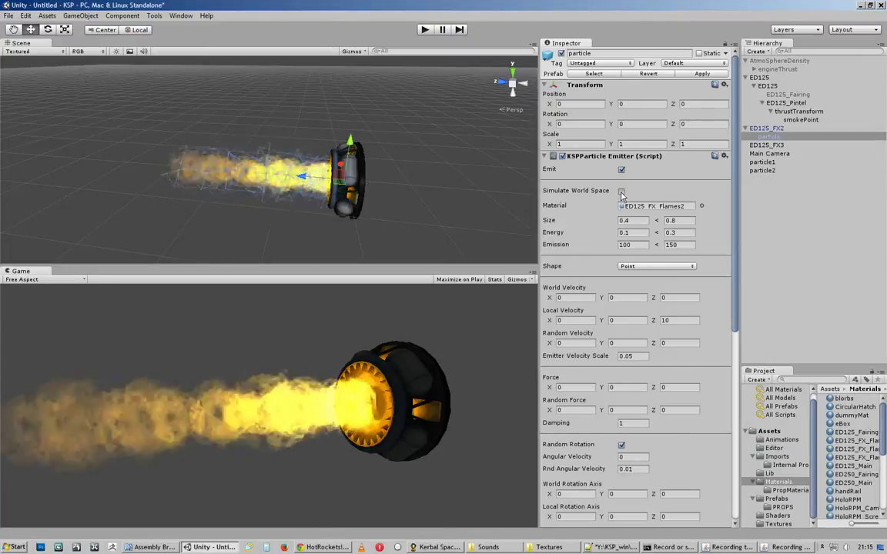
{"action": "left_click", "coordinate": [621, 191]}
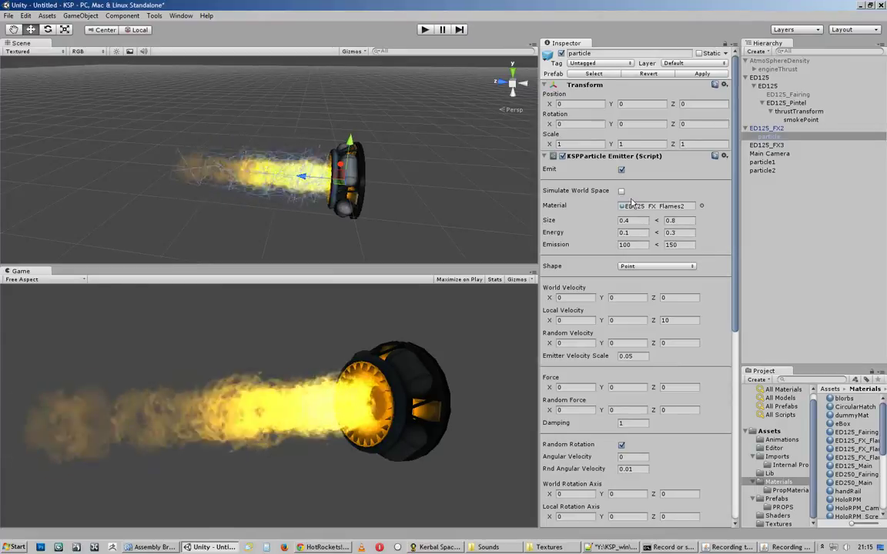
{"action": "left_click", "coordinate": [621, 191]}
{"action": "left_click_drag", "start_coordinate": [406, 221], "coordinate": [448, 218], "text": "alt"}
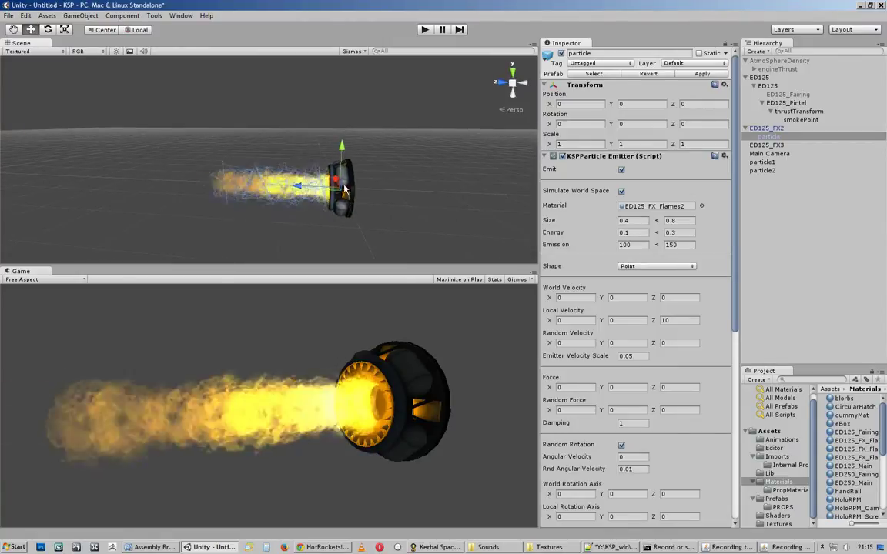
Test-move the particle away from the engine with Simulate World Space on and again with it off, undoing each move.
{"action": "left_click_drag", "start_coordinate": [344, 189], "coordinate": [287, 241]}
{"action": "key", "text": "ctrl+z"}
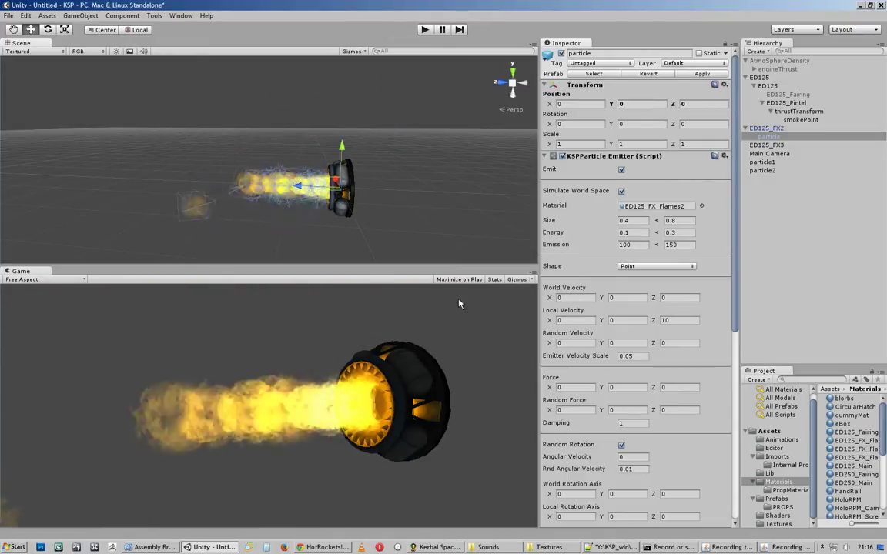
{"action": "left_click", "coordinate": [621, 190]}
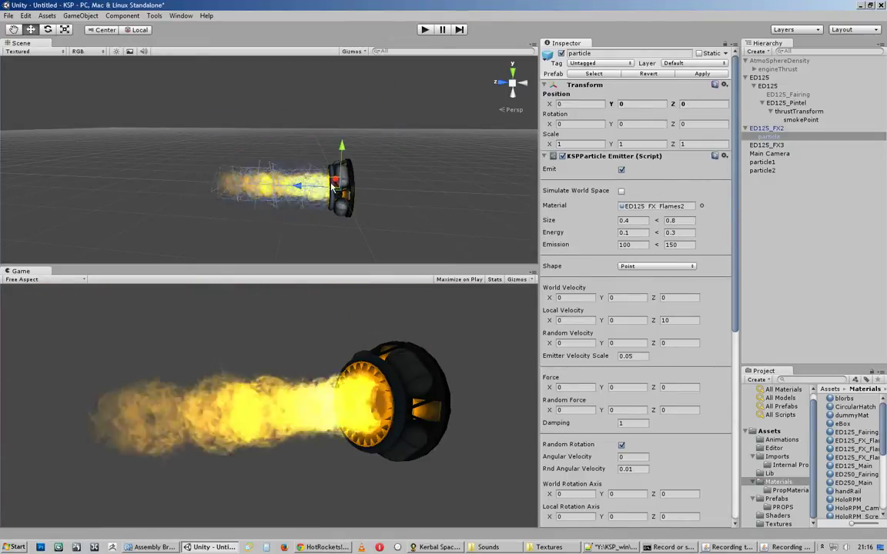
{"action": "left_click_drag", "start_coordinate": [333, 185], "coordinate": [275, 173]}
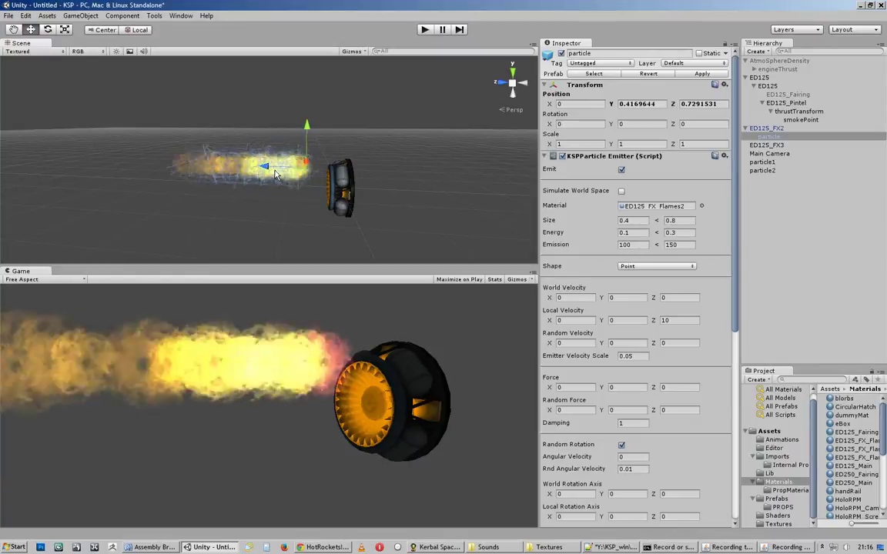
{"action": "key", "text": "ctrl+z"}
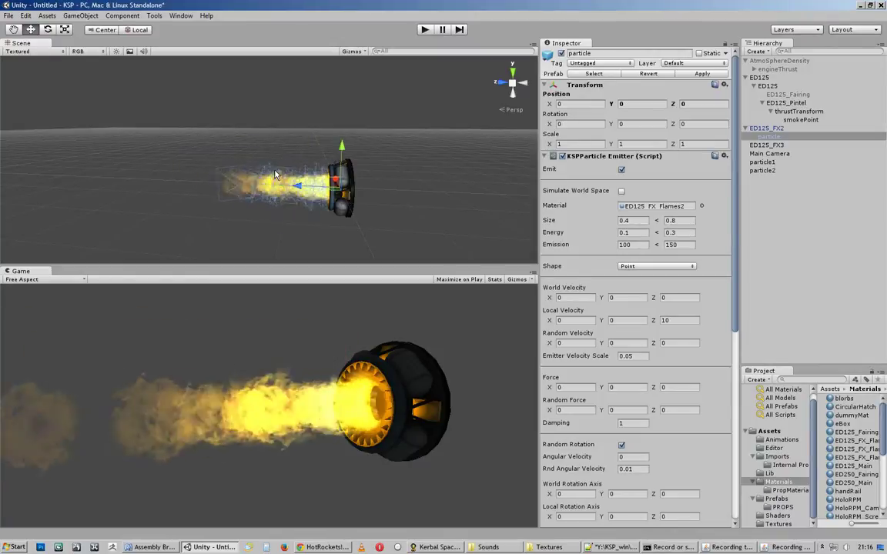
Re-enable Simulate World Space on the particle's emitter, move the particle around above the engine, and undo the move.
{"action": "left_click", "coordinate": [621, 191]}
{"action": "mouse_move", "coordinate": [320, 177]}
{"action": "left_mouse_down"}
{"action": "mouse_move", "coordinate": [308, 136]}
{"action": "mouse_move", "coordinate": [333, 182]}
{"action": "mouse_move", "coordinate": [341, 142]}
{"action": "mouse_move", "coordinate": [293, 197]}
{"action": "mouse_move", "coordinate": [329, 172]}
{"action": "left_mouse_up"}
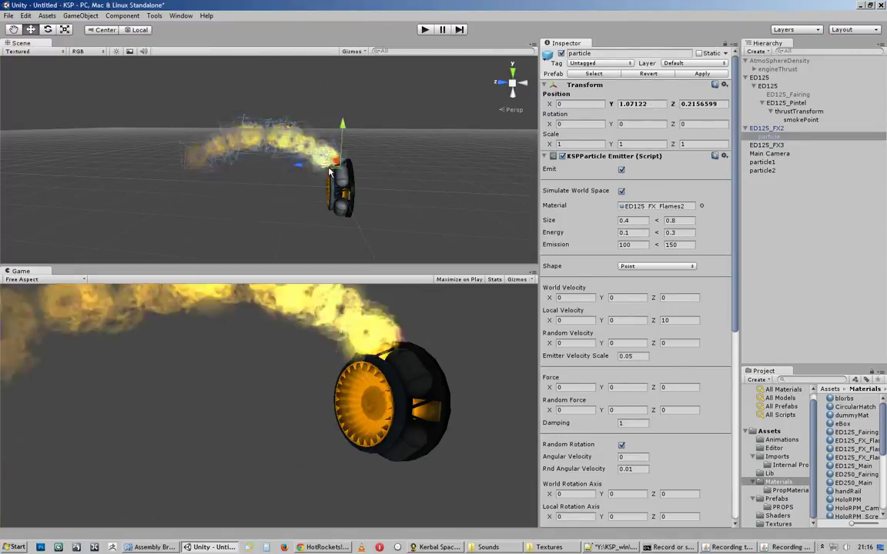
{"action": "key", "text": "ctrl+z"}
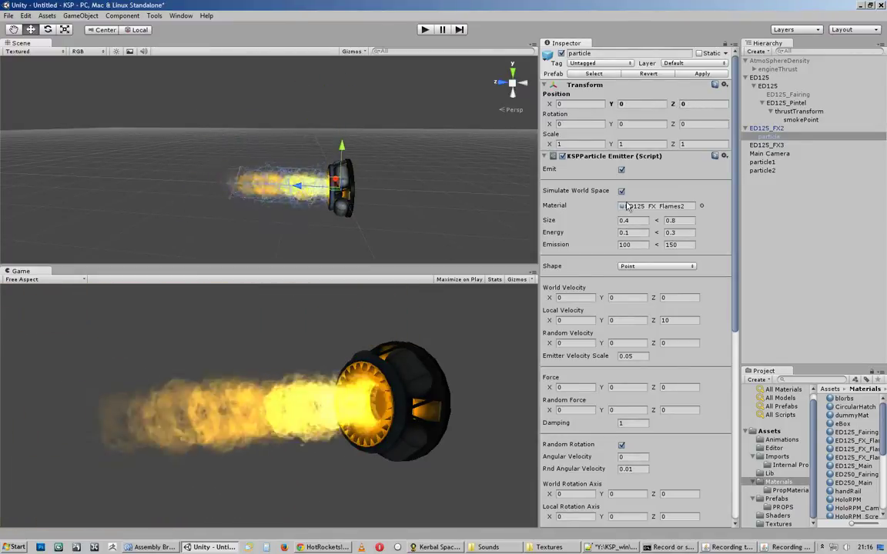
Disable Simulate World Space on the particle's emitter, test it by moving the particle, and undo the move.
{"action": "left_click", "coordinate": [622, 191]}
{"action": "left_click_drag", "start_coordinate": [337, 182], "coordinate": [291, 192]}
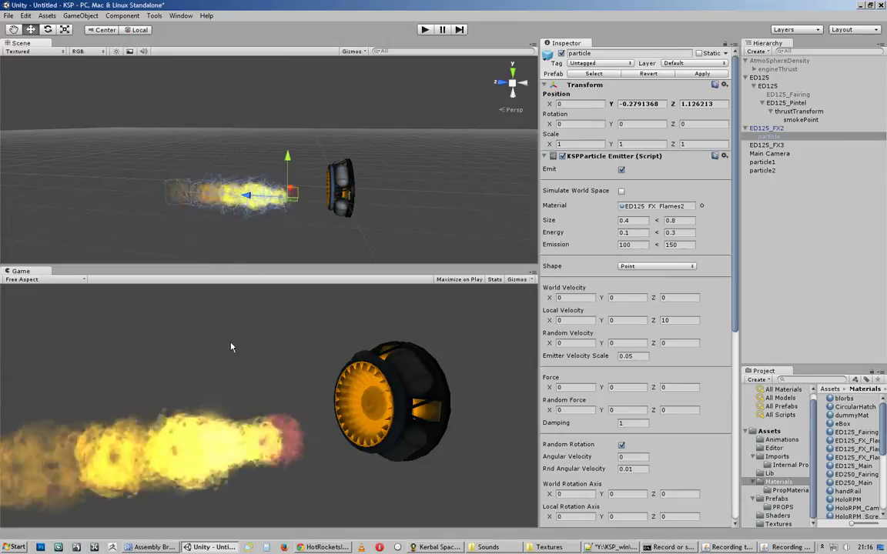
{"action": "key", "text": "ctrl+z"}
{"action": "key", "text": "ctrl+z"}
{"action": "key", "text": "ctrl+z"}
{"action": "key", "text": "ctrl+z"}
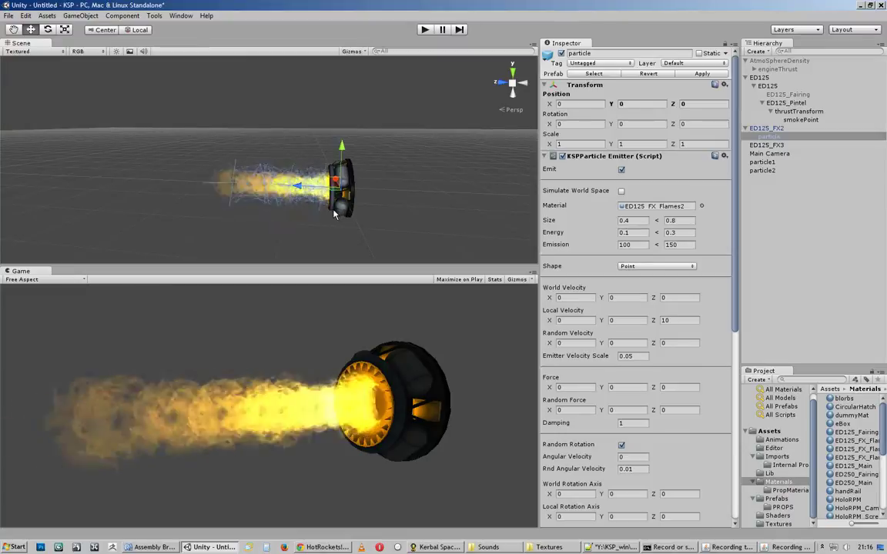
Try Simulate World Space once more by moving the particle slightly off the nozzle, and undo the move.
{"action": "left_click", "coordinate": [621, 191]}
{"action": "mouse_move", "coordinate": [314, 171]}
{"action": "left_mouse_down"}
{"action": "mouse_move", "coordinate": [182, 194]}
{"action": "mouse_move", "coordinate": [320, 186]}
{"action": "left_mouse_up"}
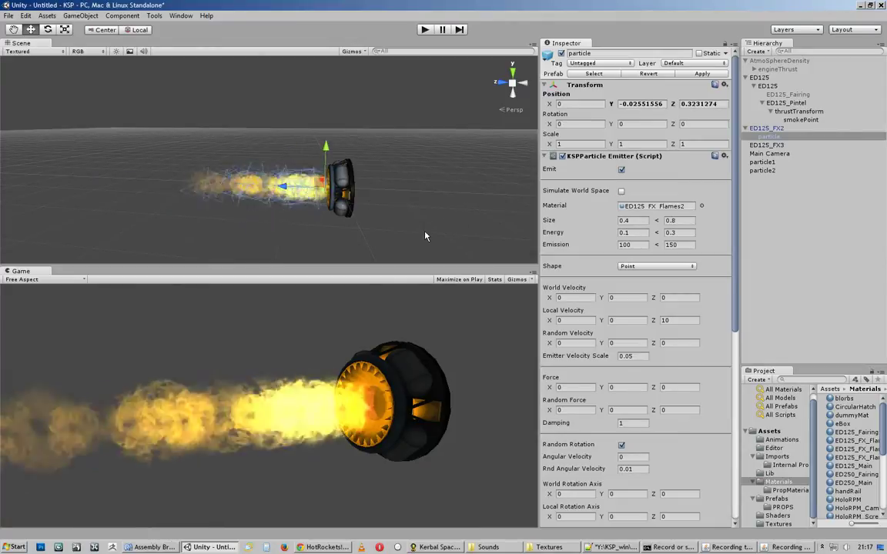
{"action": "key", "text": "ctrl+s"}
{"action": "left_click", "coordinate": [850, 521]}
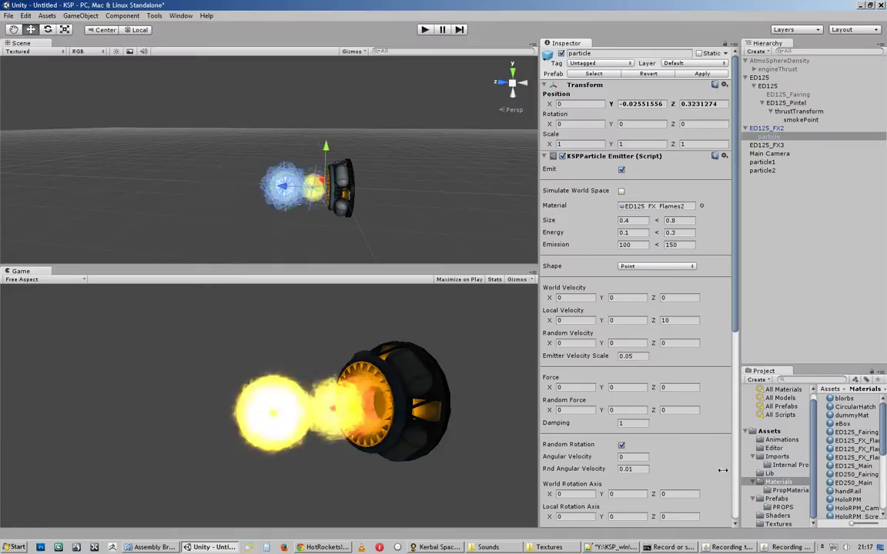
{"action": "key", "text": "ctrl+z"}
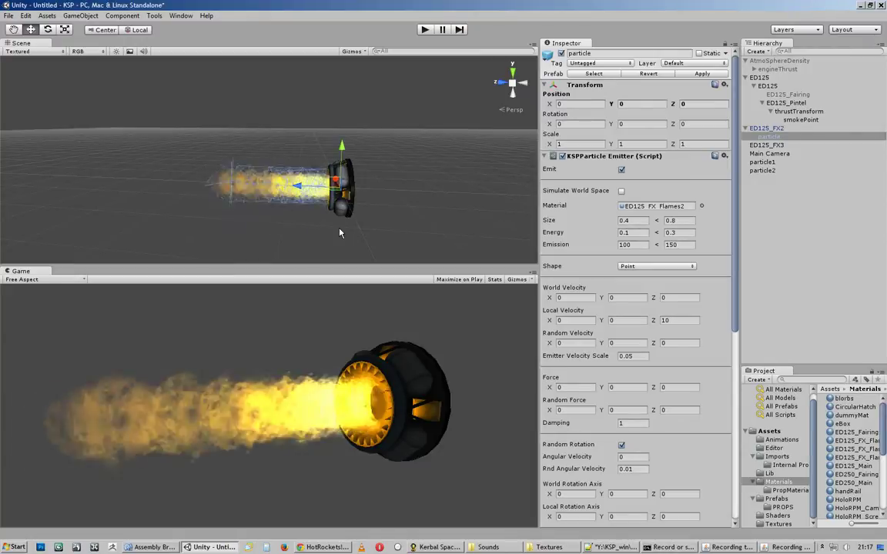
Locate the emitter's material in the project, switch the material to None, and reassign ED125_FX_Flames2.
{"action": "left_click", "coordinate": [654, 206]}
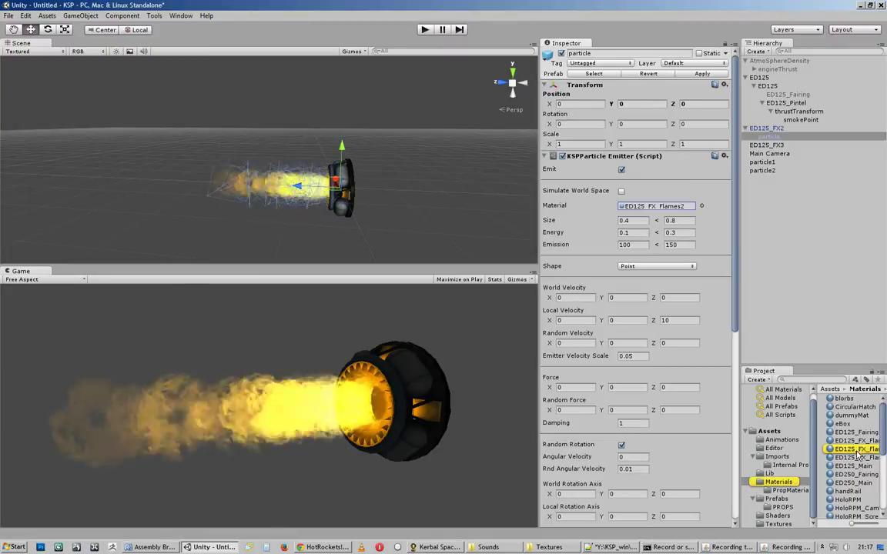
{"action": "scroll", "coordinate": [658, 352], "scroll_direction": "down", "scroll_amount": 8}
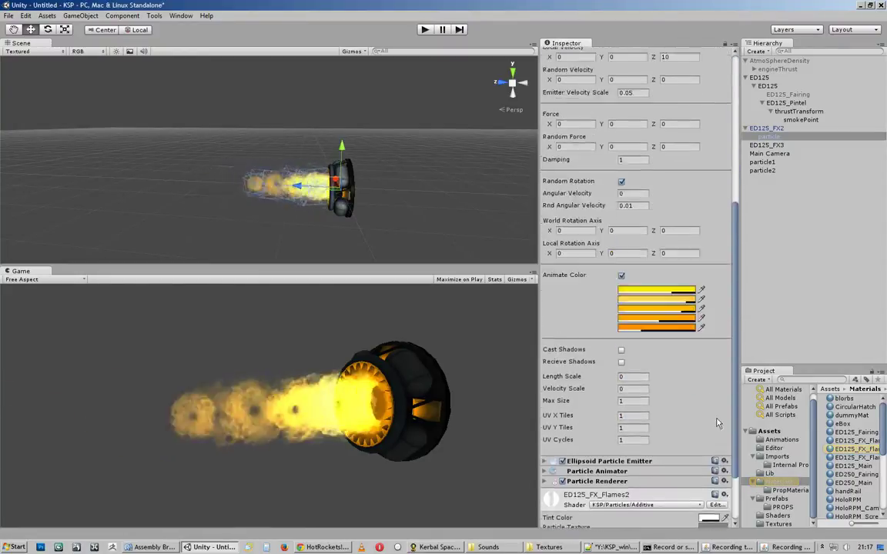
{"action": "scroll", "coordinate": [646, 269], "scroll_direction": "up", "scroll_amount": 8}
{"action": "left_click", "coordinate": [701, 205]}
{"action": "left_click", "coordinate": [516, 177]}
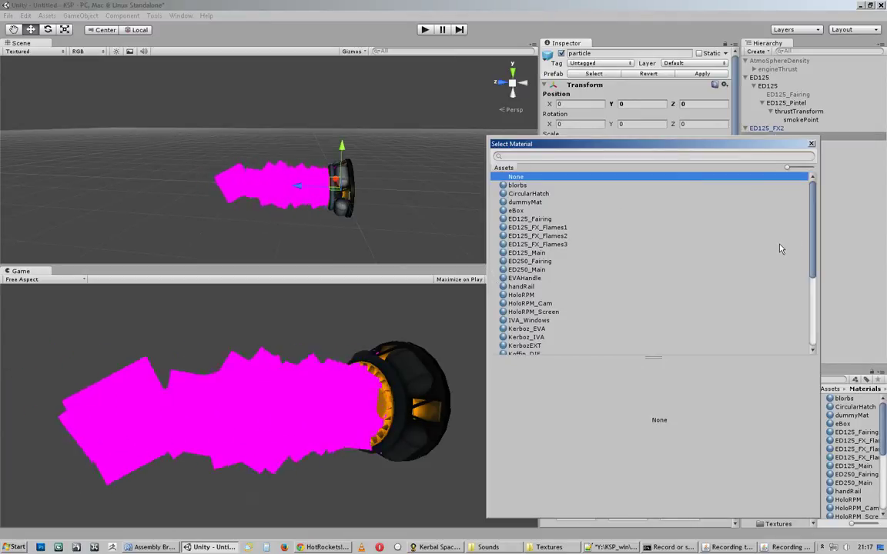
{"action": "left_click", "coordinate": [563, 237]}
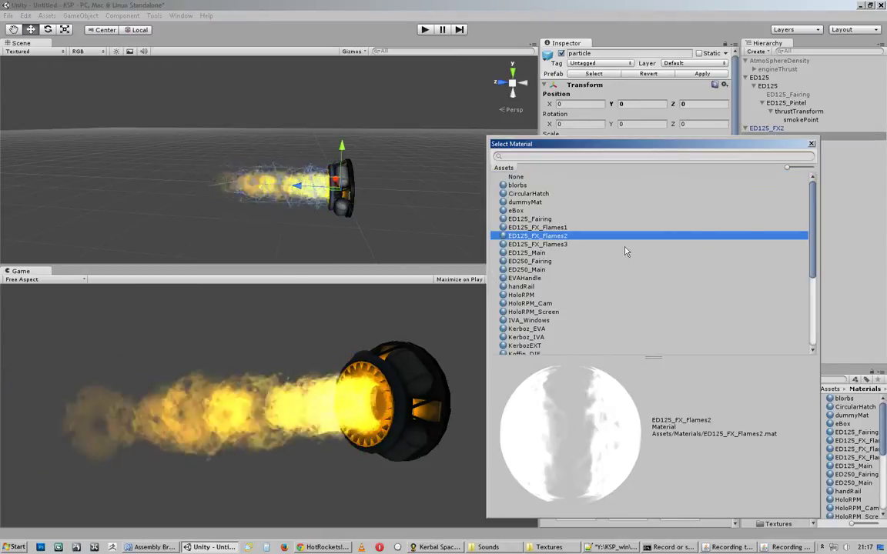
{"action": "left_click", "coordinate": [812, 144]}
Examine the shaders offered for the ED125_FX_Flames2 material, particularly the KSP group with its Alpha, Emissive and Particles subgroups.
{"action": "scroll", "coordinate": [656, 245], "scroll_direction": "down", "scroll_amount": 10}
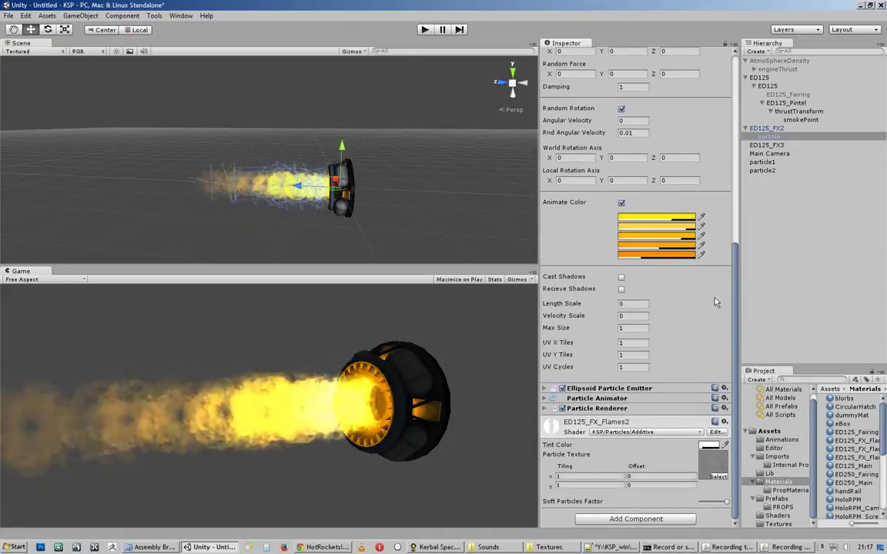
{"action": "left_click", "coordinate": [639, 432]}
{"action": "mouse_move", "coordinate": [649, 436]}
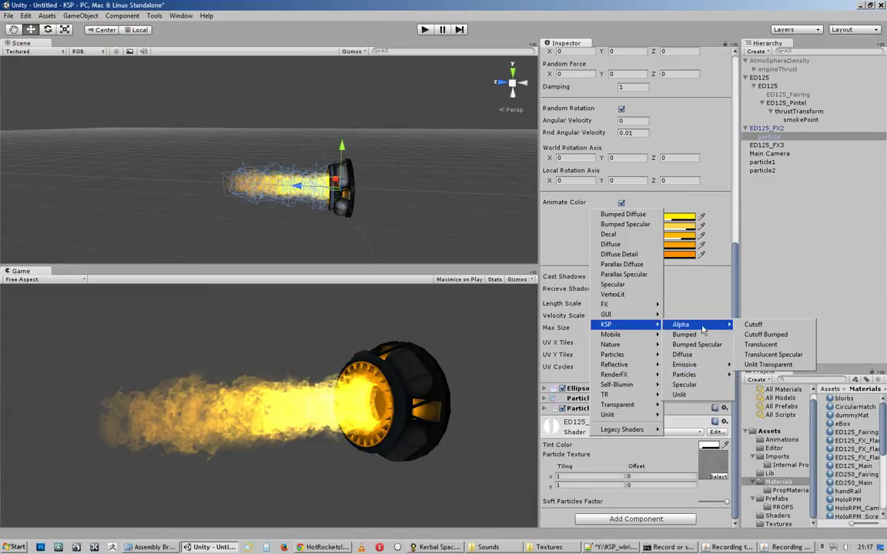
{"action": "mouse_move", "coordinate": [689, 365]}
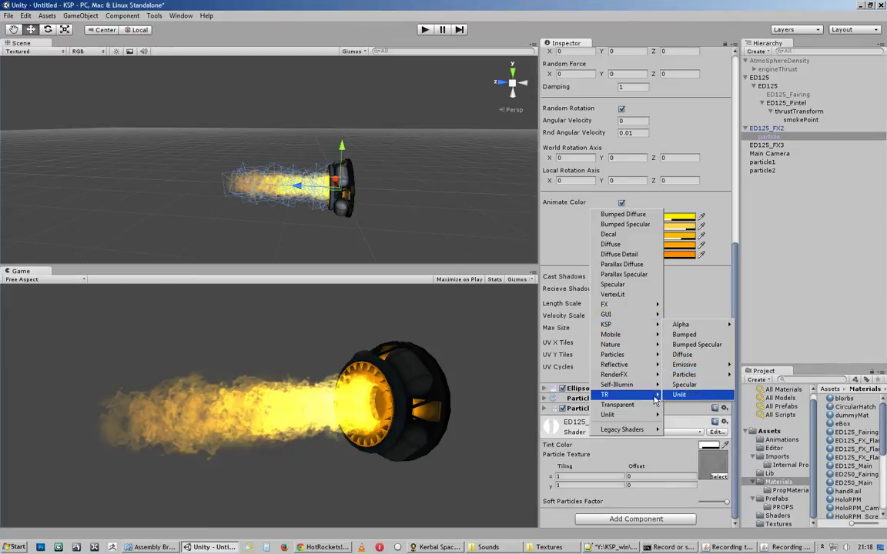
{"action": "mouse_move", "coordinate": [643, 368]}
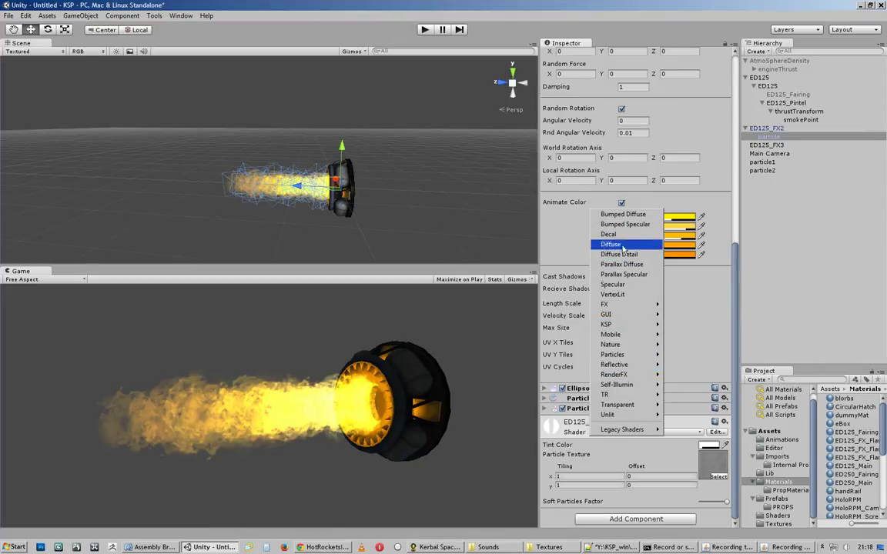
{"action": "mouse_move", "coordinate": [652, 329]}
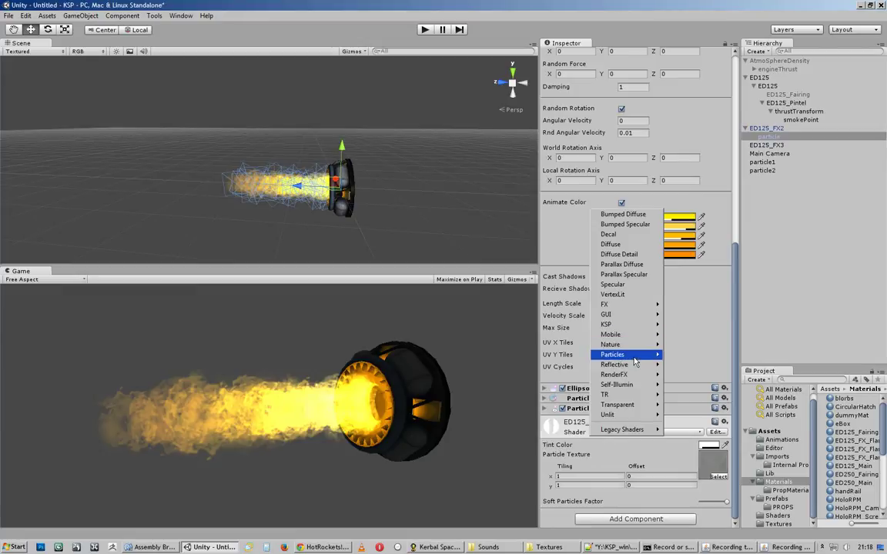
{"action": "mouse_move", "coordinate": [631, 354]}
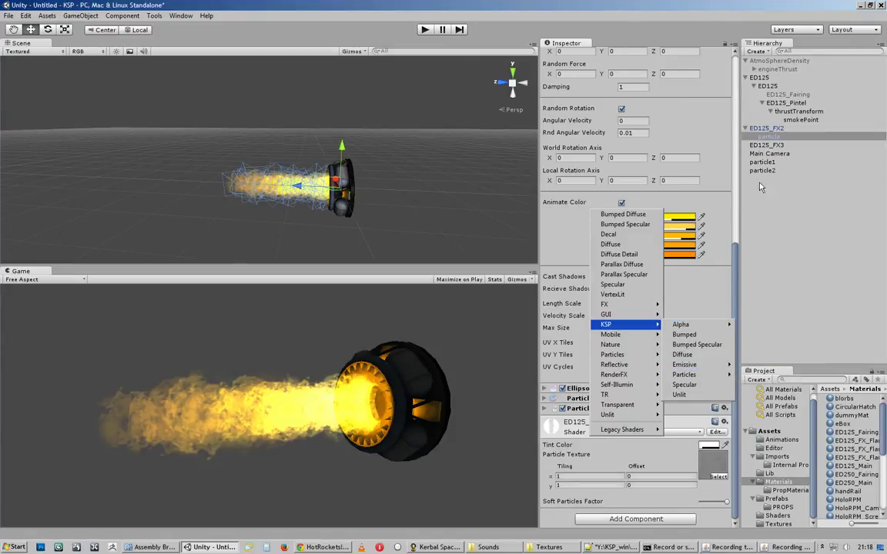
{"action": "left_click", "coordinate": [733, 261]}
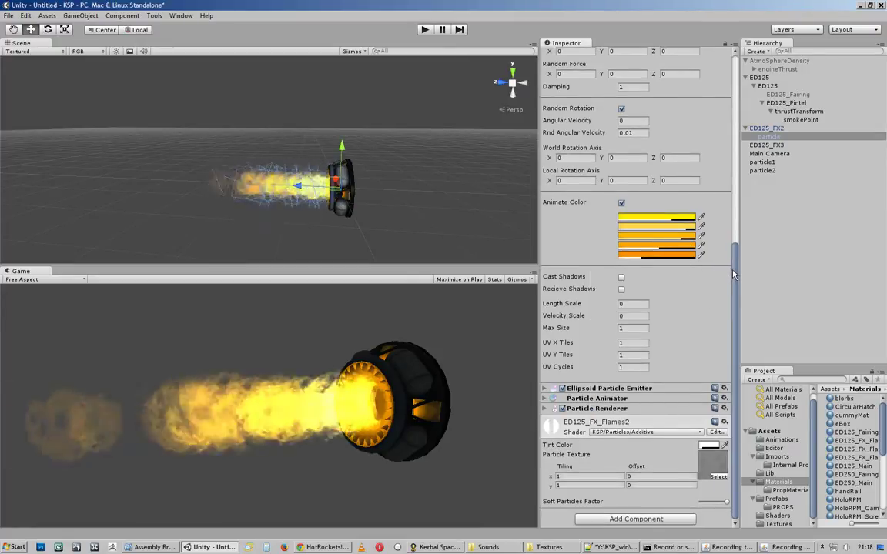
{"action": "scroll", "coordinate": [734, 274], "scroll_direction": "up", "scroll_amount": 6}
{"action": "scroll", "coordinate": [736, 297], "scroll_direction": "down", "scroll_amount": 6}
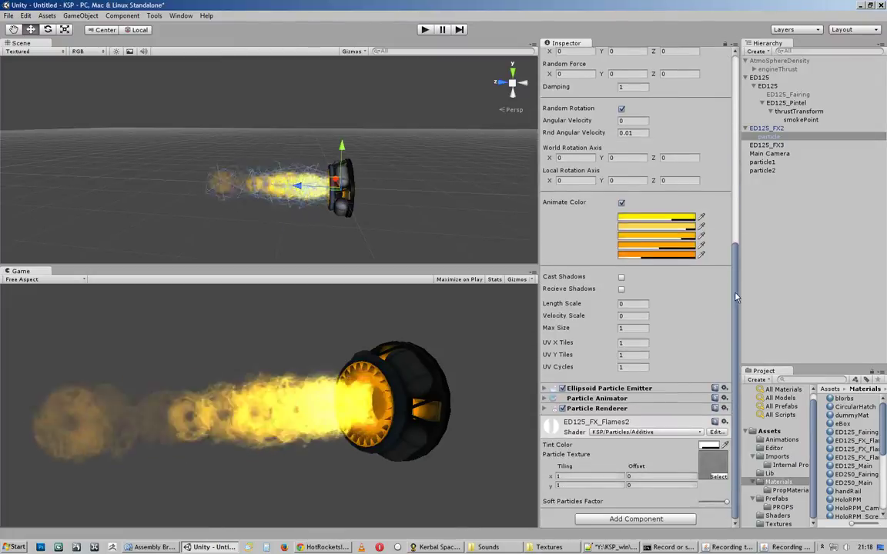
Check which particle texture the ED125_FX_Flames2 material uses and look for it in the project's Textures folder.
{"action": "left_click", "coordinate": [718, 478]}
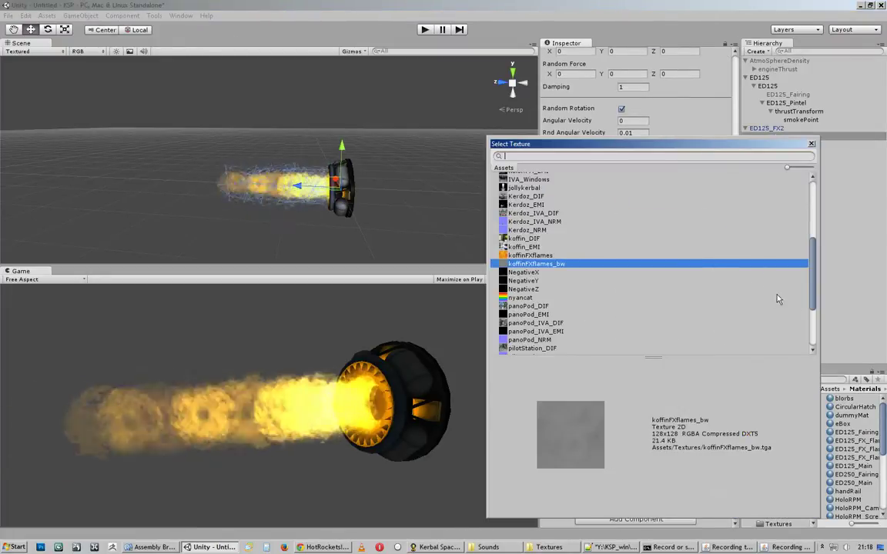
{"action": "left_click", "coordinate": [811, 144]}
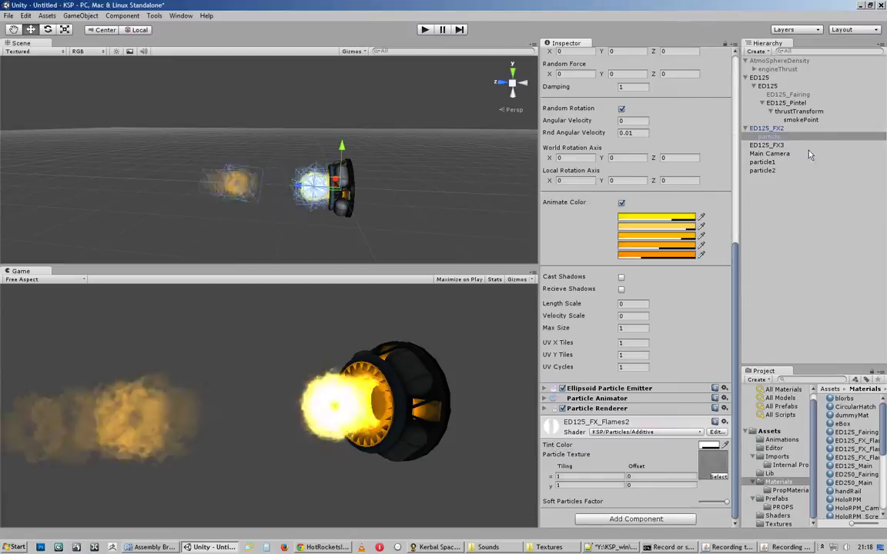
{"action": "left_click", "coordinate": [802, 525]}
{"action": "left_click_drag", "start_coordinate": [875, 435], "coordinate": [883, 502]}
{"action": "scroll", "coordinate": [855, 444], "scroll_direction": "up", "scroll_amount": 3}
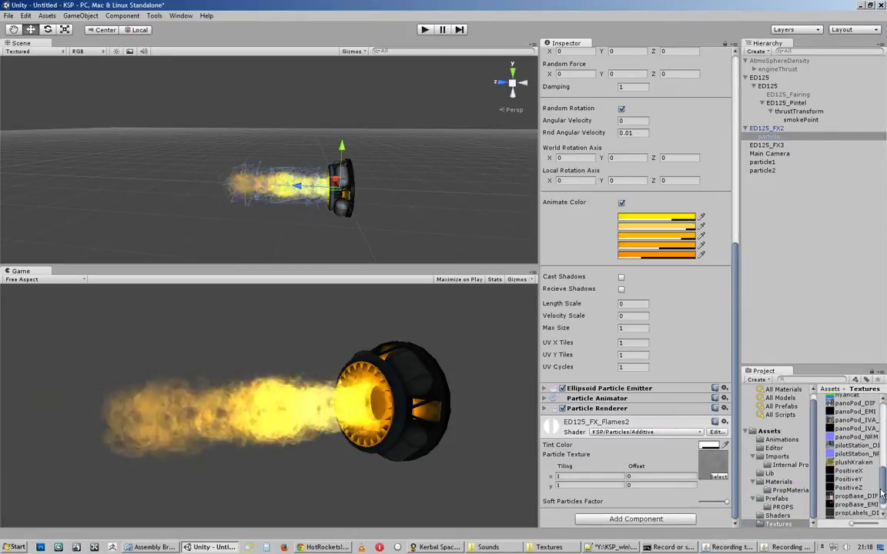
Open the NegativeX texture from the Textures folder in Photoshop.
{"action": "left_click", "coordinate": [851, 437]}
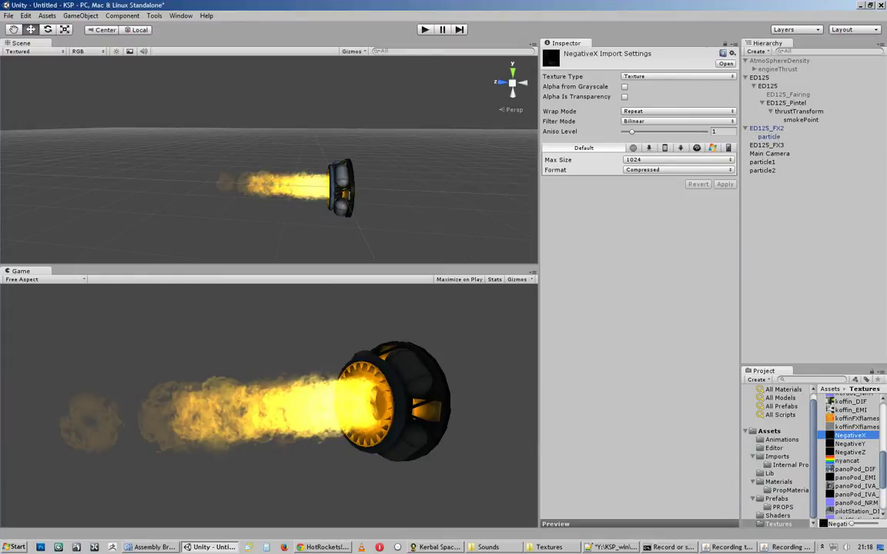
{"action": "key", "text": "alt+Tab"}
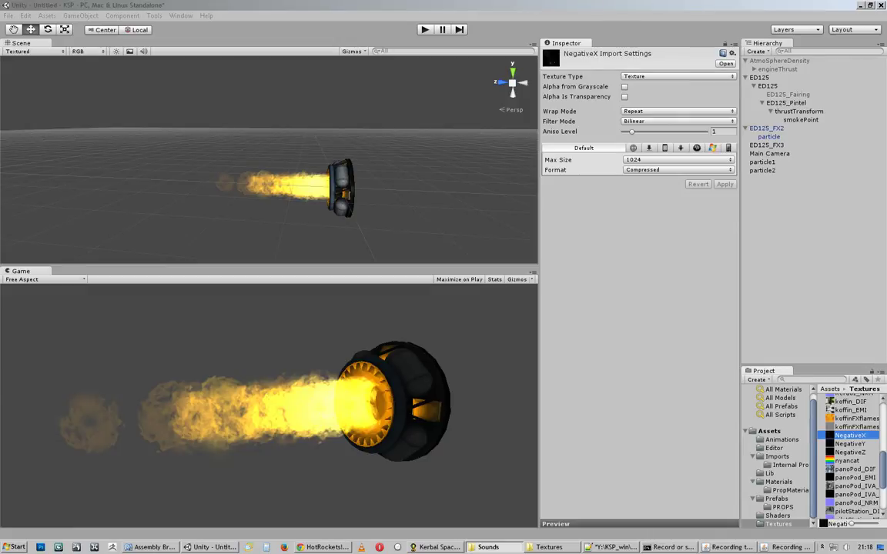
{"action": "left_click", "coordinate": [186, 17]}
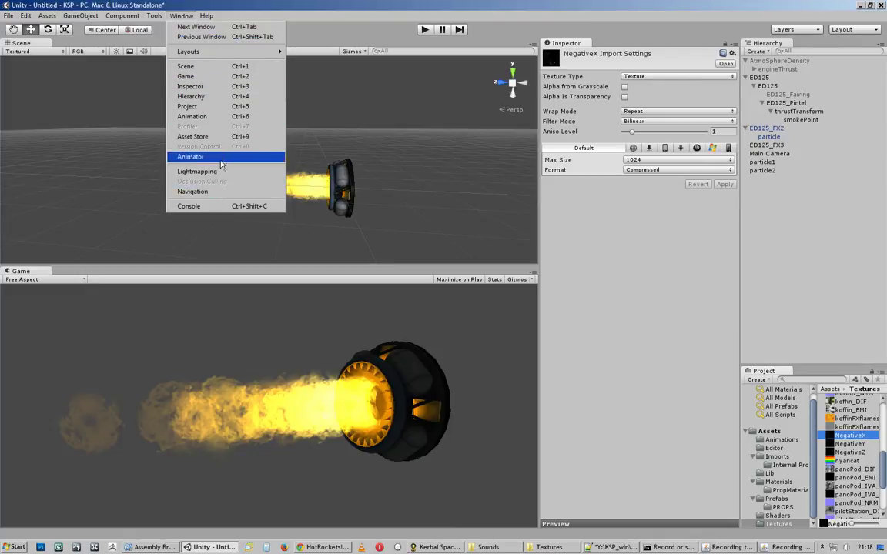
{"action": "left_click", "coordinate": [216, 87]}
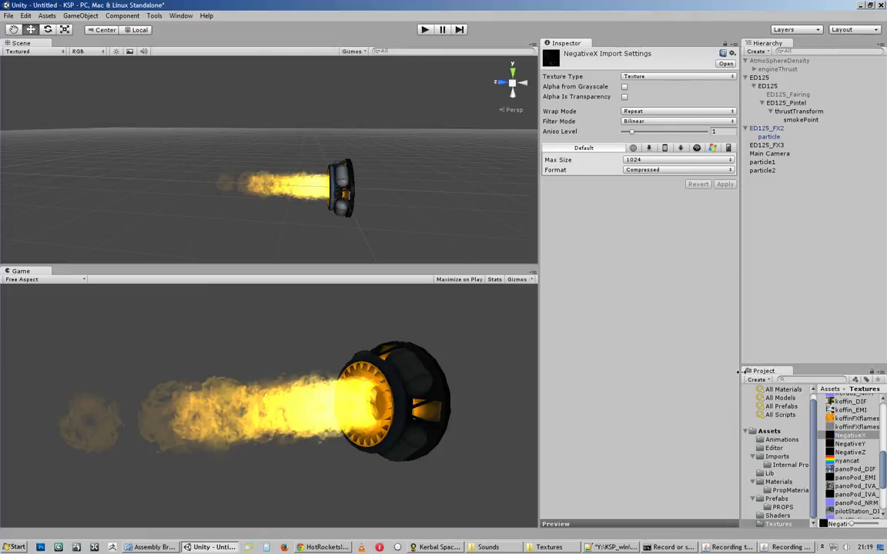
{"action": "mouse_move", "coordinate": [739, 371]}
{"action": "left_mouse_down"}
{"action": "mouse_move", "coordinate": [761, 371]}
{"action": "mouse_move", "coordinate": [751, 371]}
{"action": "left_mouse_up"}
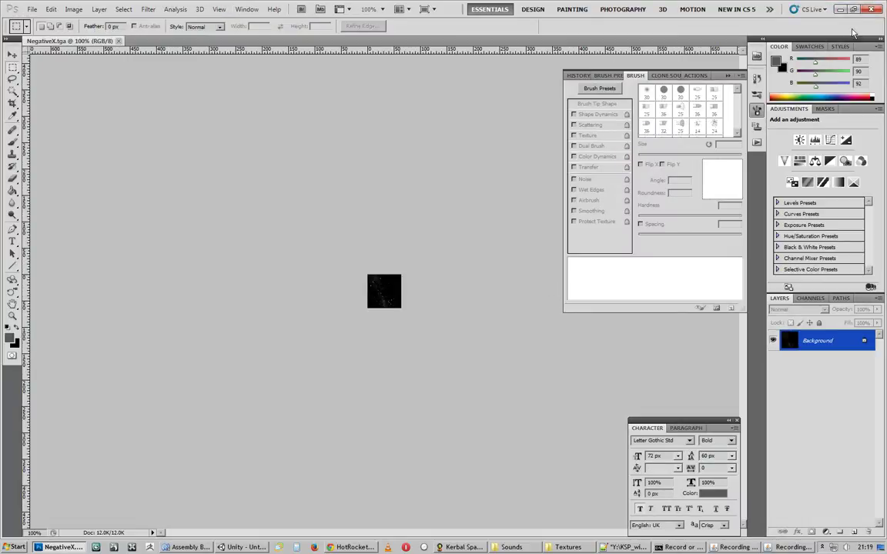
Switch from Photoshop to Unity, select the particle under ED125_FX2 and open the texture selection for its ED125_FX_Flames2 material.
{"action": "left_click", "coordinate": [868, 9]}
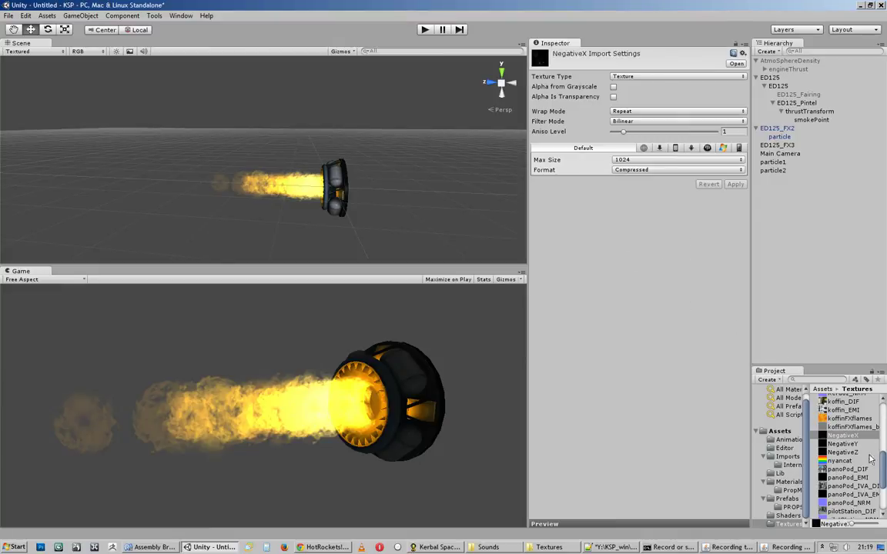
{"action": "left_click", "coordinate": [809, 137]}
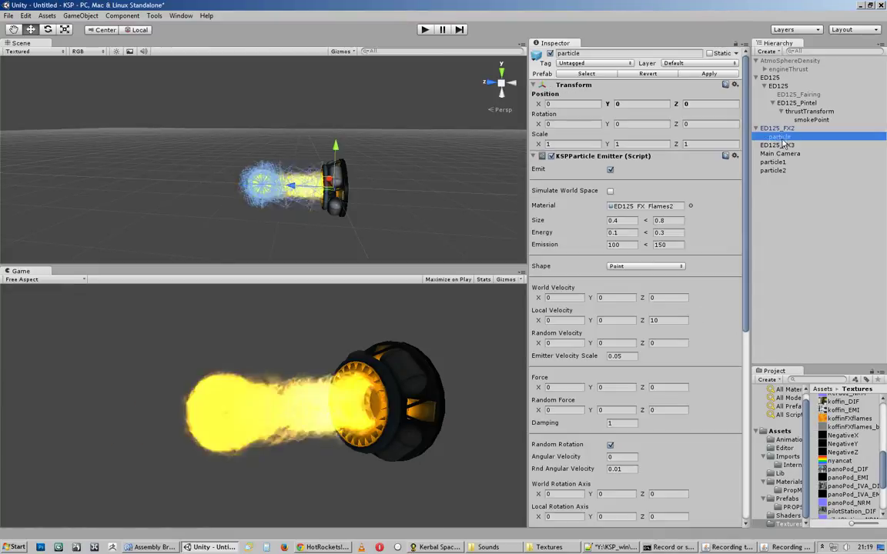
{"action": "scroll", "coordinate": [669, 297], "scroll_direction": "down", "scroll_amount": 10}
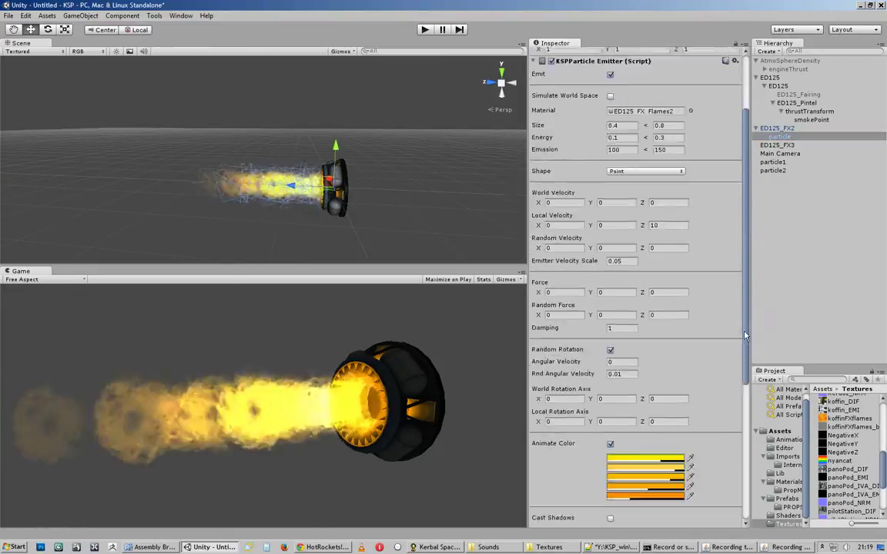
{"action": "left_click", "coordinate": [731, 486]}
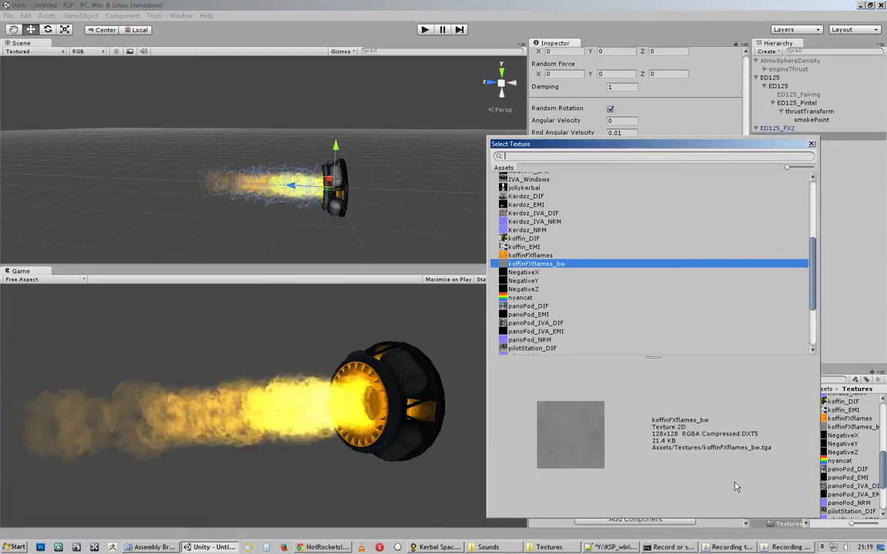
Try the NegativeZ, panoPod_EMI, koffin_EMI and Kerdoz_IVA_NRM textures on the ED125_FX2 particle's material.
{"action": "left_click", "coordinate": [522, 289]}
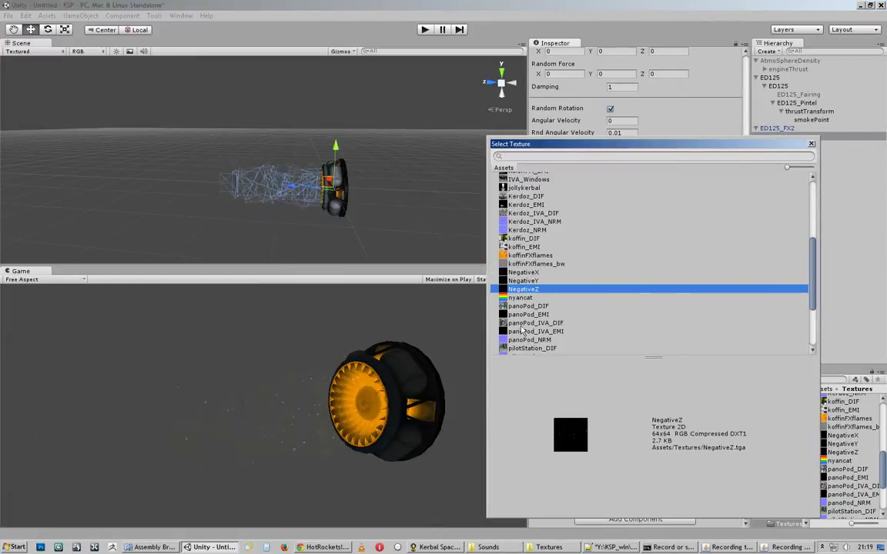
{"action": "left_click", "coordinate": [528, 315]}
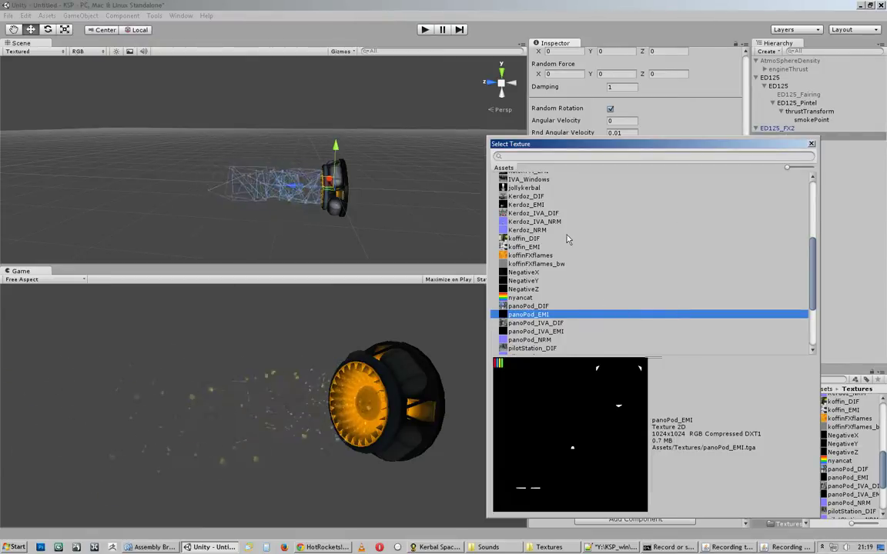
{"action": "left_click", "coordinate": [524, 248]}
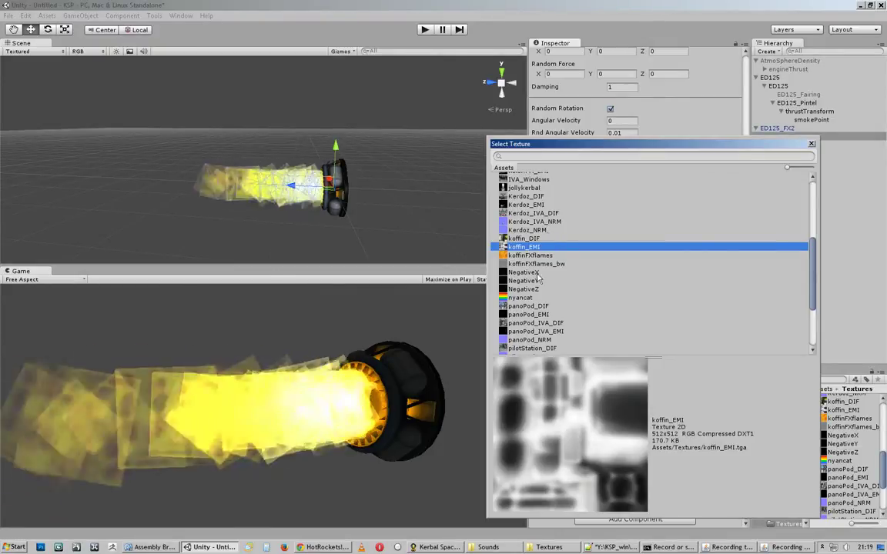
{"action": "left_click", "coordinate": [544, 222]}
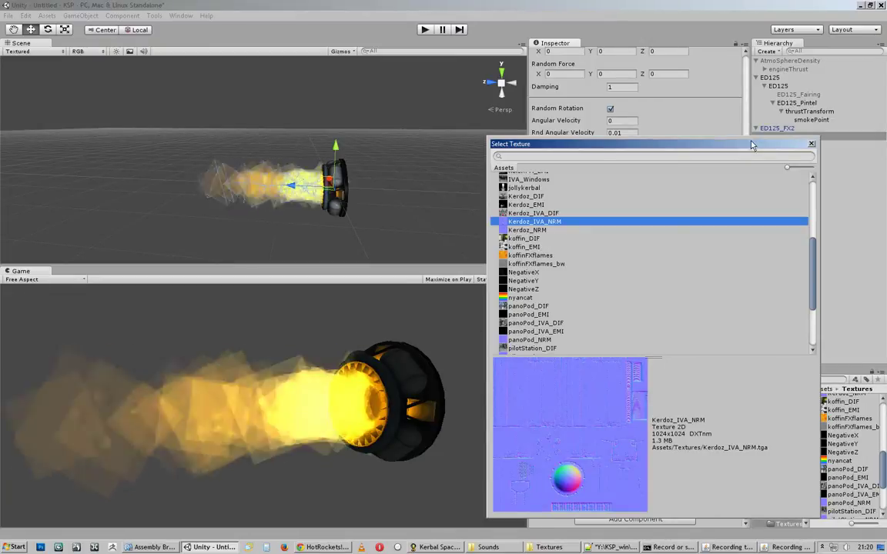
Turn Animate Color off for the particle emitter to preview a single color, and switch it back on.
{"action": "left_click_drag", "start_coordinate": [757, 139], "coordinate": [456, 152]}
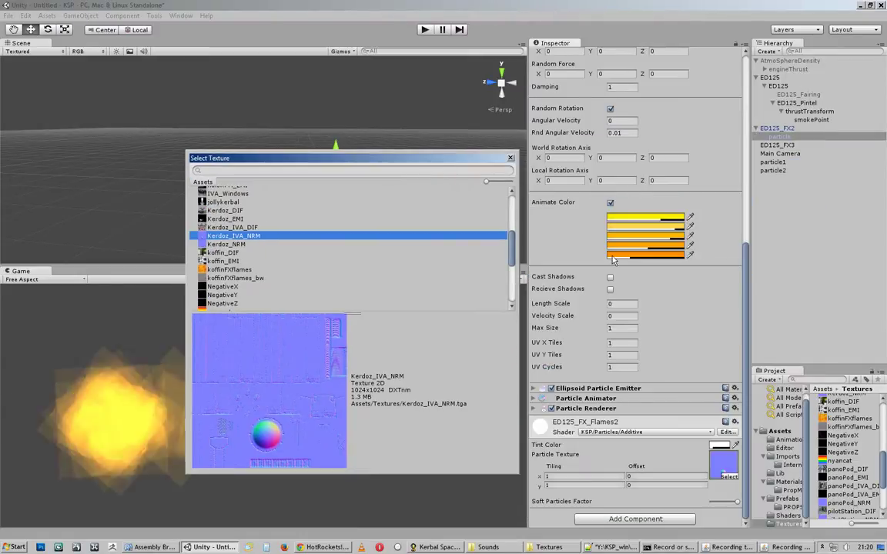
{"action": "left_click", "coordinate": [610, 201]}
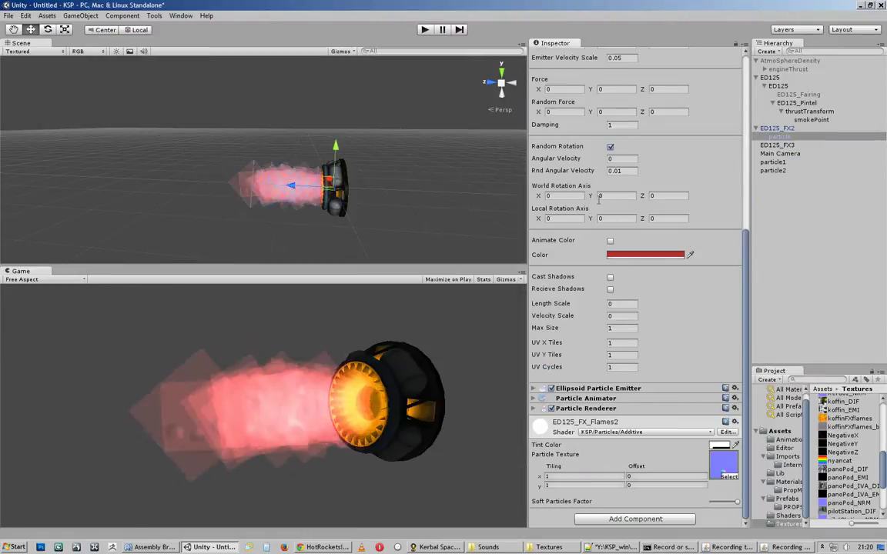
{"action": "left_click", "coordinate": [610, 240]}
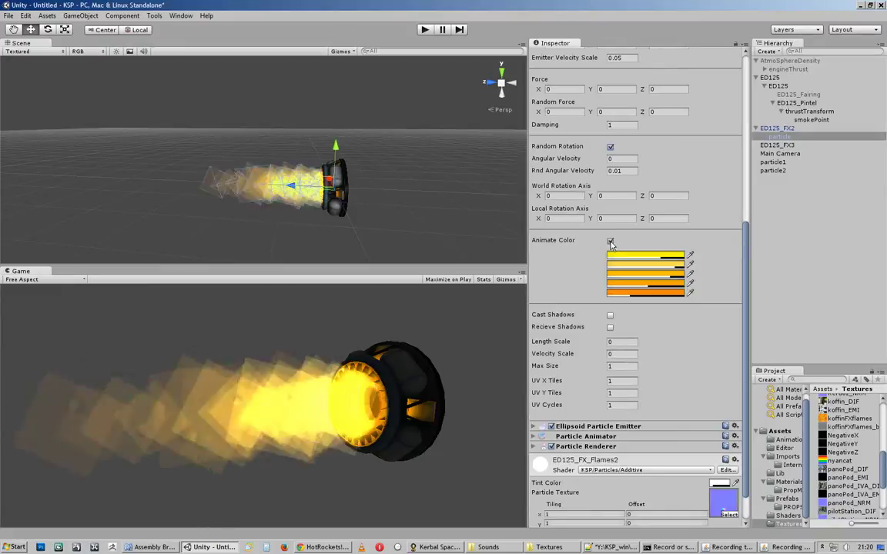
Try the Kerdoz_EMI, jollykerbal, Kerdoz_DIF, koffin_EMI and IVA_Windows textures on the flame particles, ending on koffin_EMI.
{"action": "left_click", "coordinate": [728, 514]}
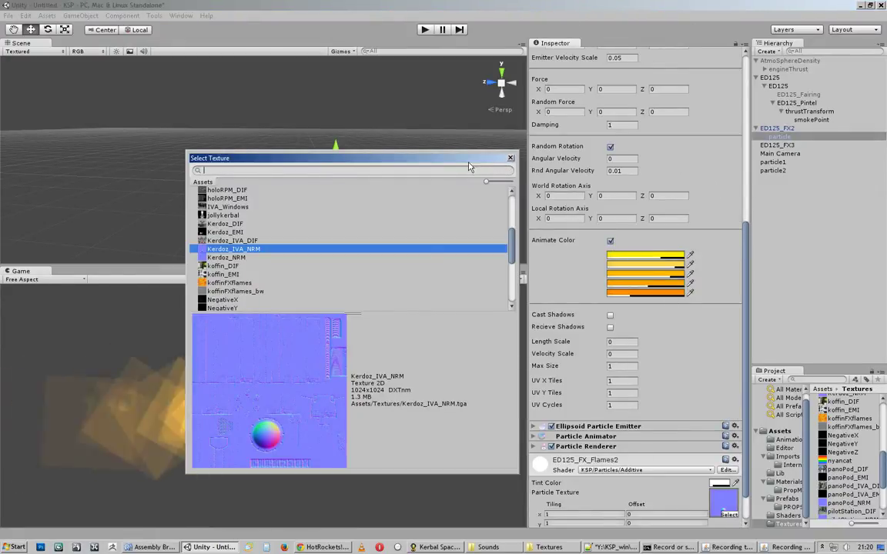
{"action": "left_click_drag", "start_coordinate": [431, 158], "coordinate": [710, 183]}
{"action": "left_click", "coordinate": [505, 257]}
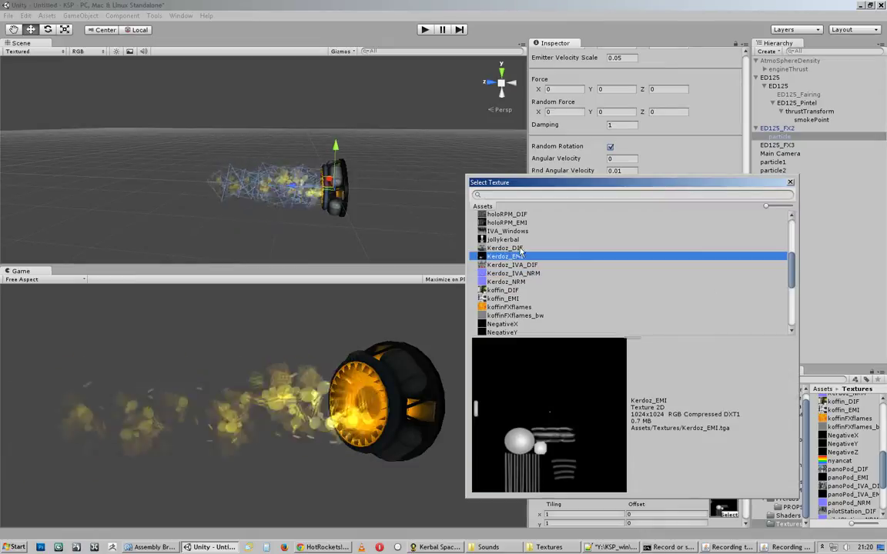
{"action": "left_click", "coordinate": [497, 240]}
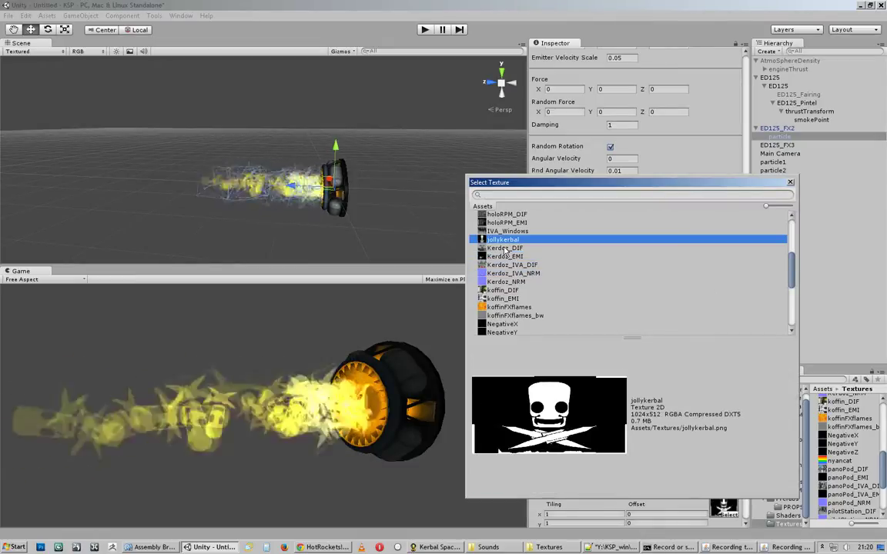
{"action": "left_click", "coordinate": [503, 250]}
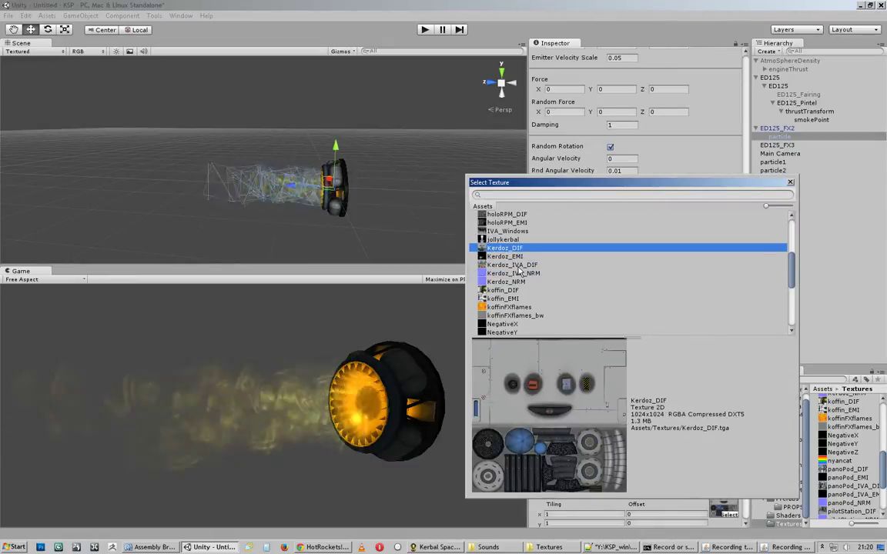
{"action": "left_click", "coordinate": [504, 299]}
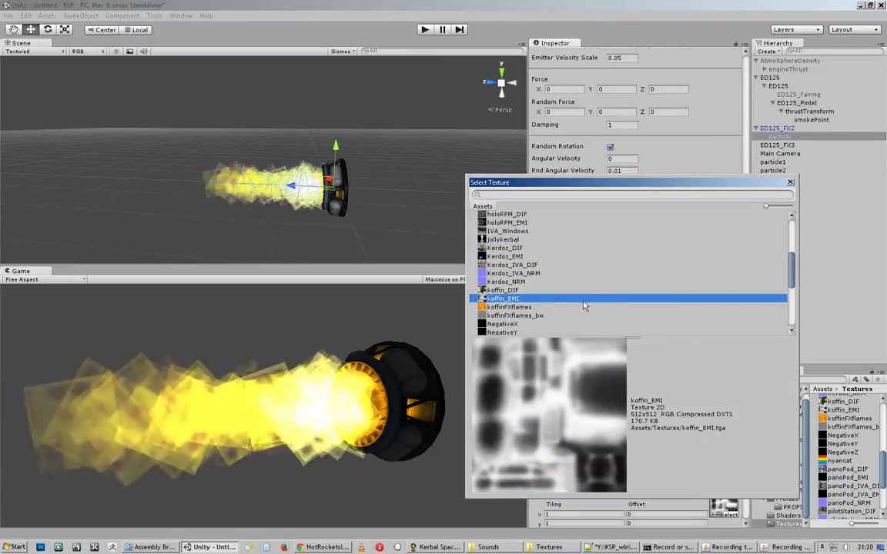
{"action": "left_click", "coordinate": [507, 231]}
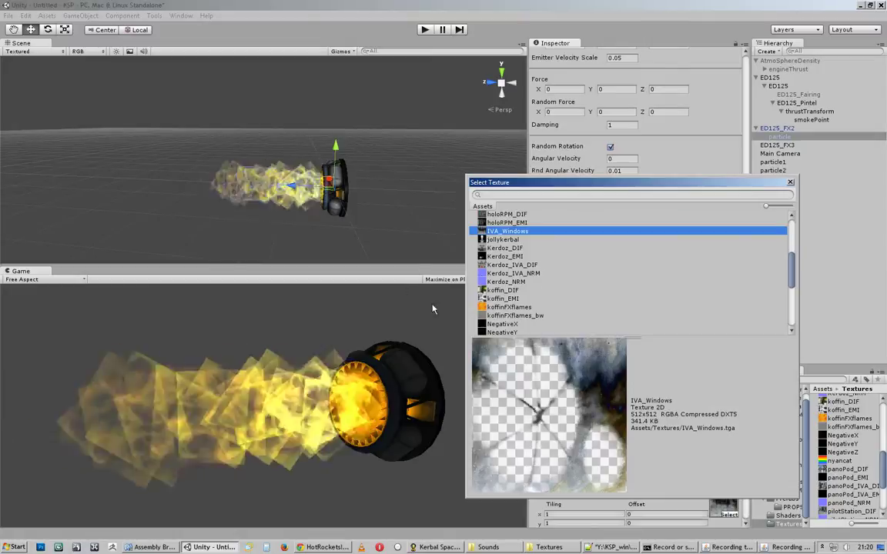
{"action": "left_click", "coordinate": [504, 299]}
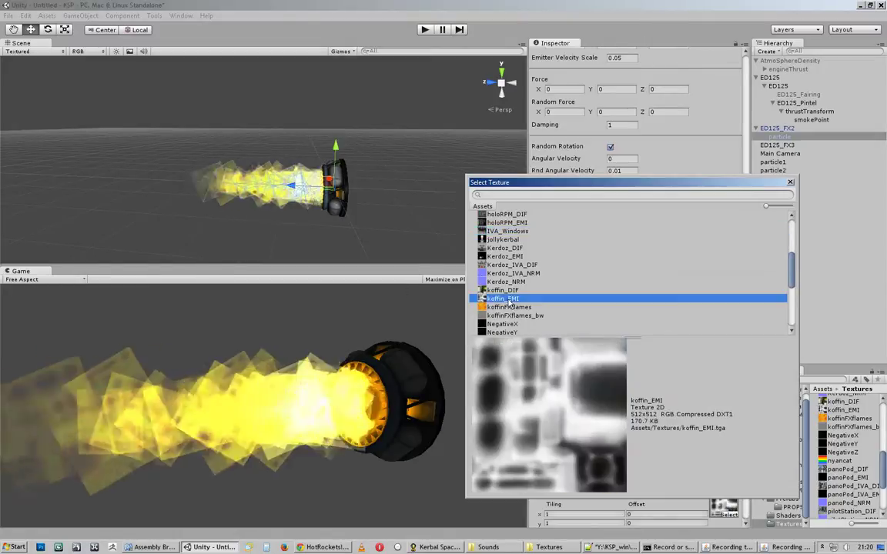
Assign the koffinFXflames_bw texture to the particle material and close the texture selection.
{"action": "mouse_move", "coordinate": [790, 280]}
{"action": "left_mouse_down"}
{"action": "mouse_move", "coordinate": [791, 245]}
{"action": "mouse_move", "coordinate": [793, 306]}
{"action": "mouse_move", "coordinate": [791, 266]}
{"action": "mouse_move", "coordinate": [788, 277]}
{"action": "left_mouse_up"}
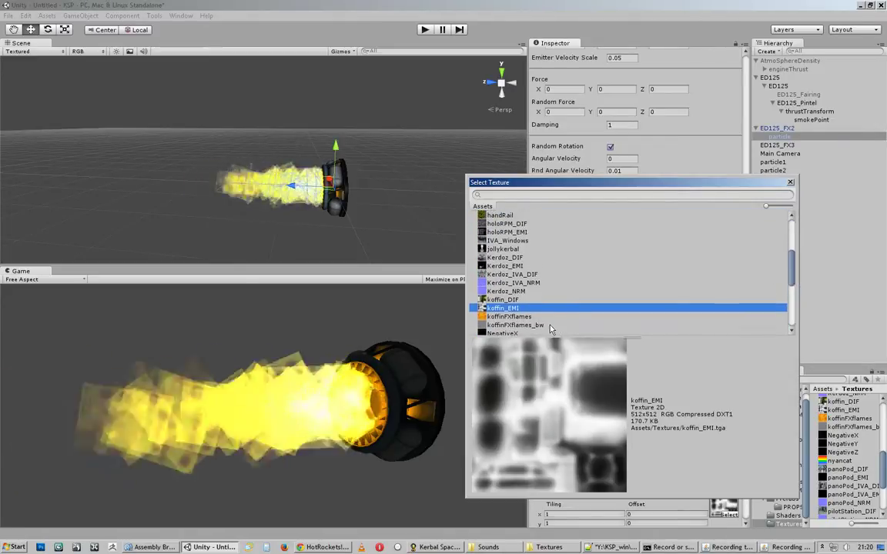
{"action": "left_click", "coordinate": [552, 325]}
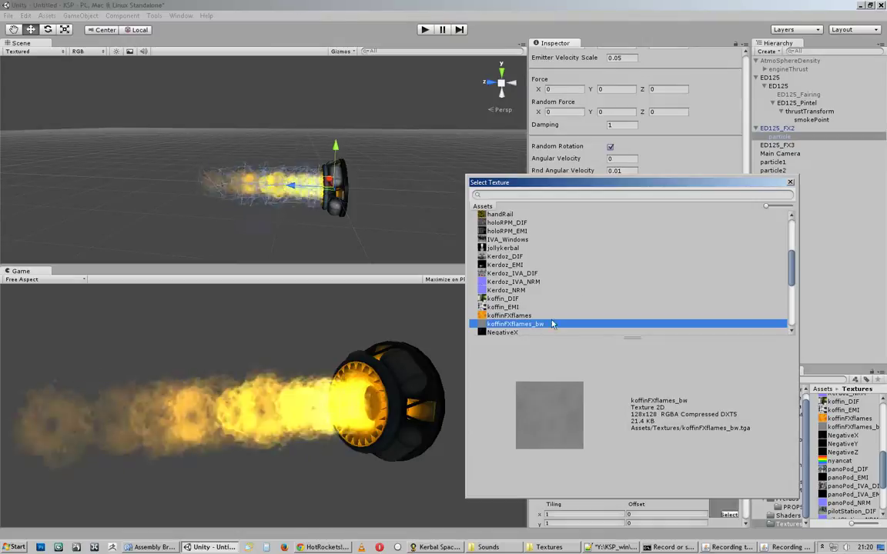
{"action": "left_click", "coordinate": [790, 183]}
Set the emitter's minimum particle size to 0.1 and its maximum to 1, trying a maximum of 5 first.
{"action": "left_click_drag", "start_coordinate": [745, 243], "coordinate": [734, 64]}
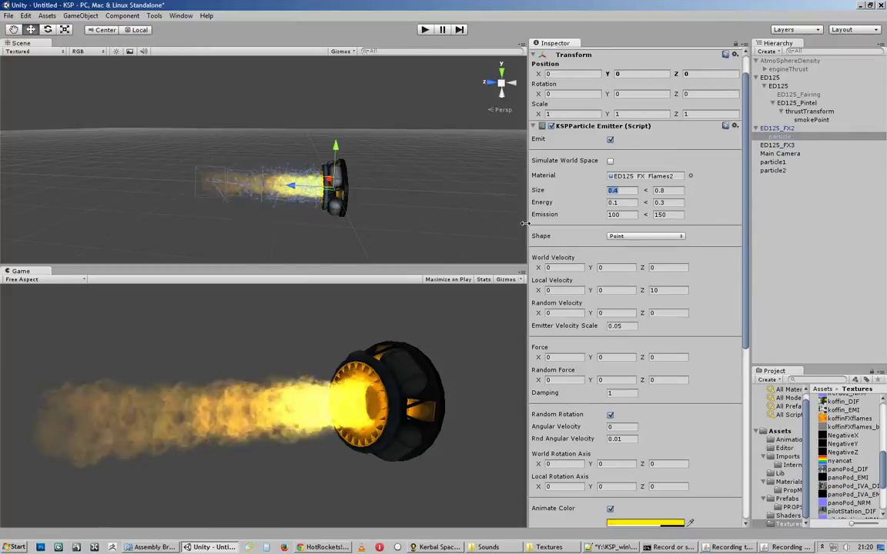
{"action": "key", "text": "BackSpace"}
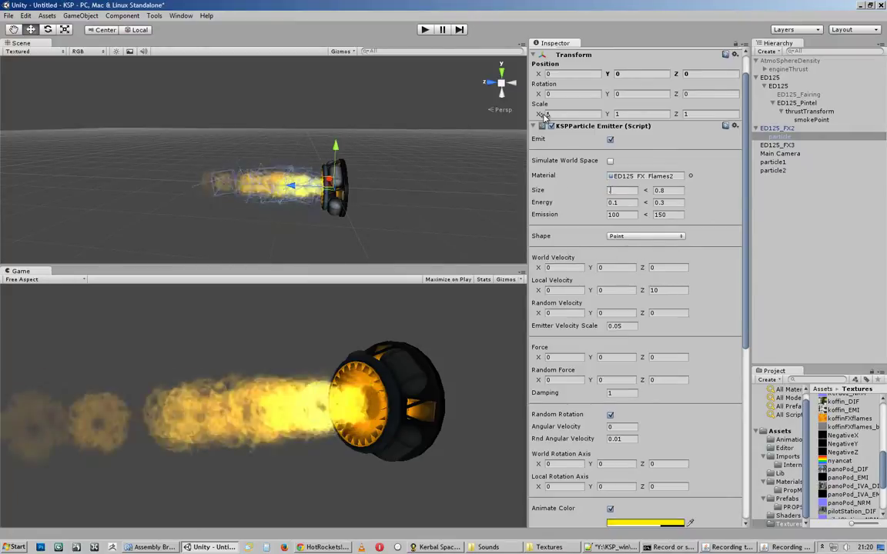
{"action": "type", "text": "0.1"}
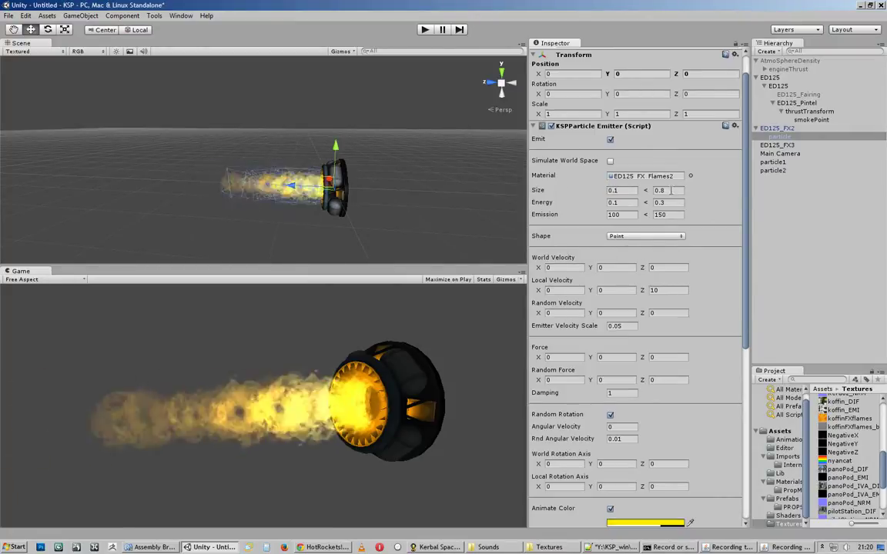
{"action": "double_click", "coordinate": [661, 190]}
{"action": "type", "text": "5"}
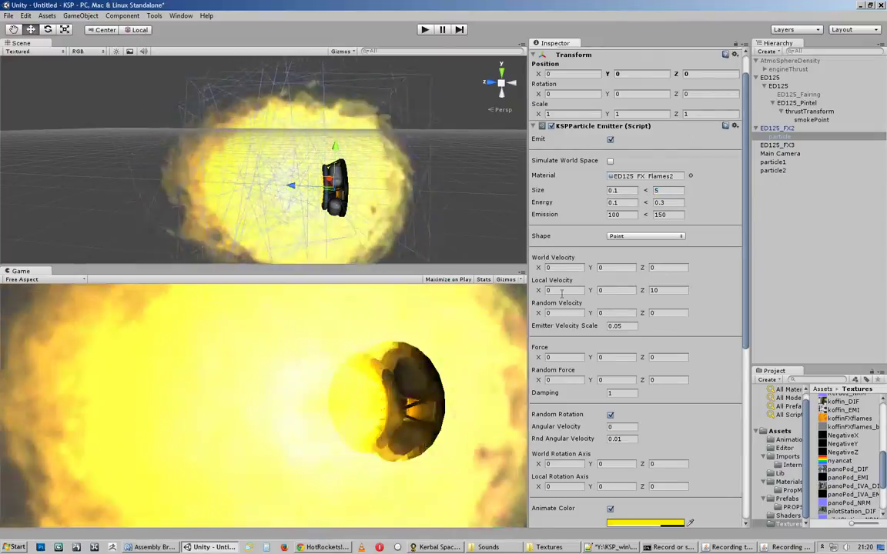
{"action": "key", "text": "BackSpace"}
{"action": "type", "text": "1"}
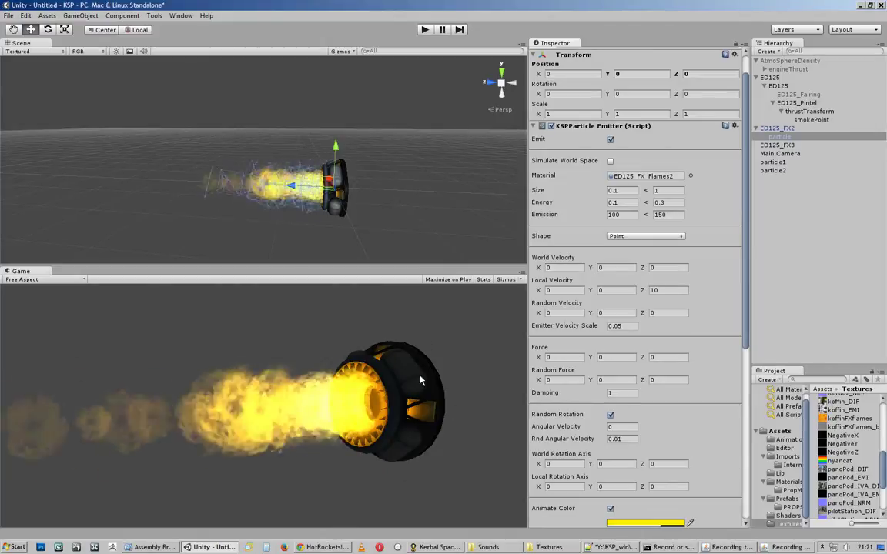
Try a maximum particle size of 1.25 on the emitter.
{"action": "left_click", "coordinate": [621, 190]}
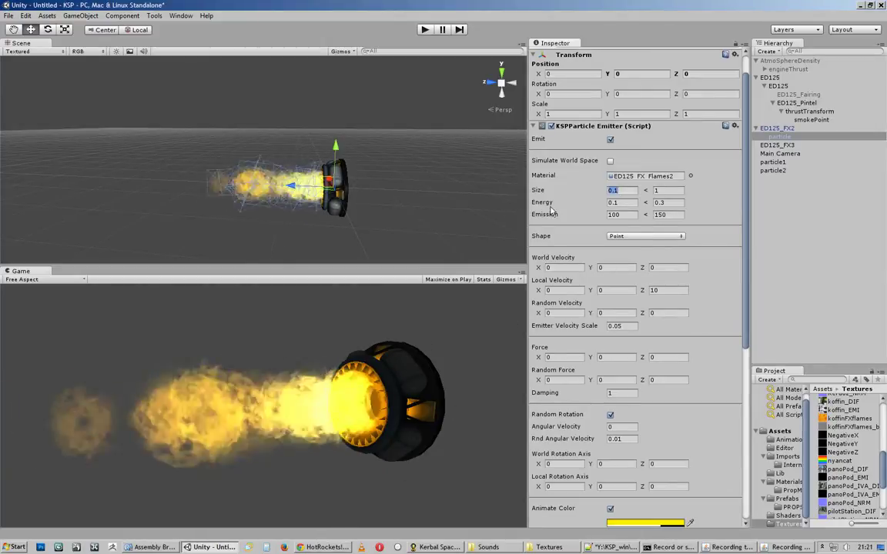
{"action": "key", "text": "Tab"}
{"action": "type", "text": "1.25"}
{"action": "key", "text": "Return"}
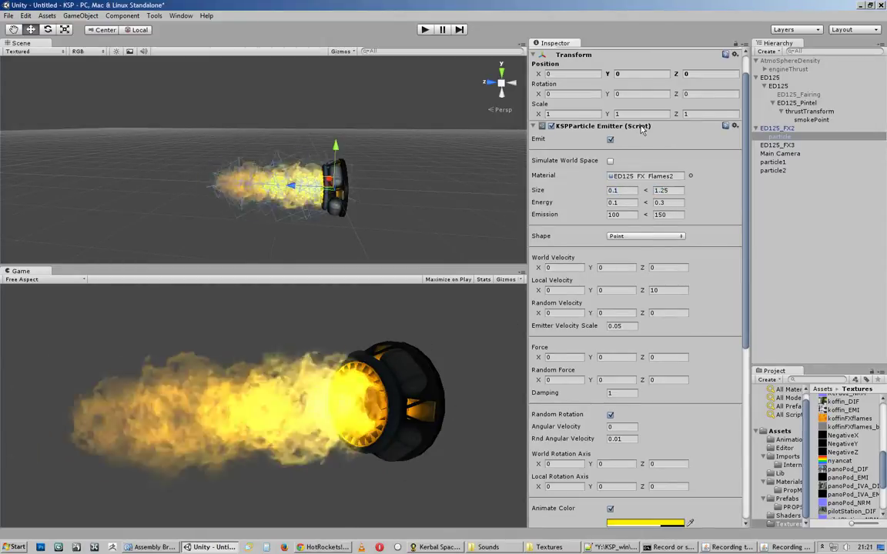
Experiment with much larger and smaller maximum particle sizes, including 10, and finish with the maximum size at 1.
{"action": "left_click", "coordinate": [675, 190]}
{"action": "type", "text": "1"}
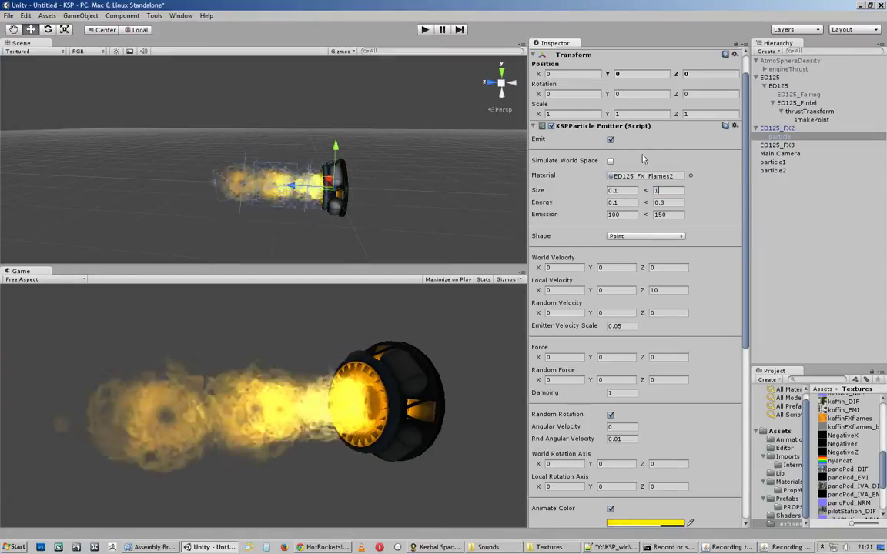
{"action": "type", "text": "0"}
{"action": "key", "text": "BackSpace"}
{"action": "key", "text": "BackSpace"}
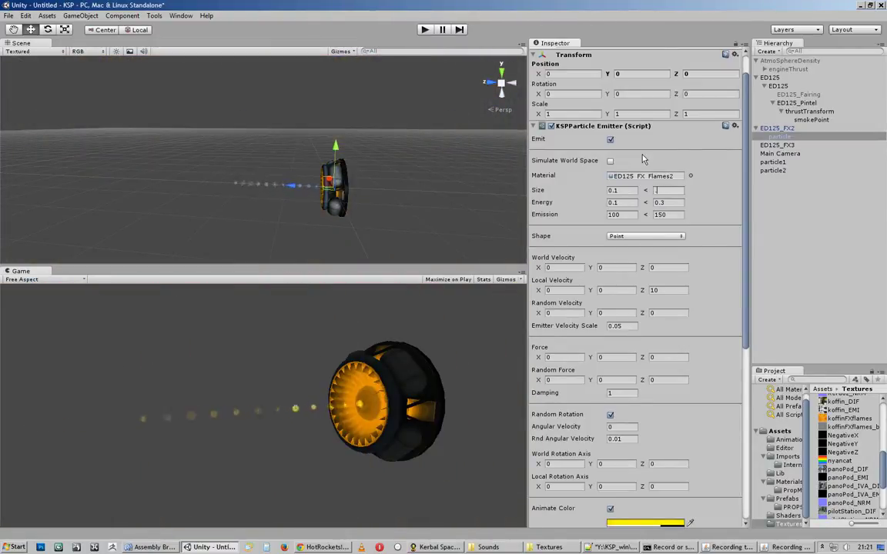
{"action": "type", "text": "1"}
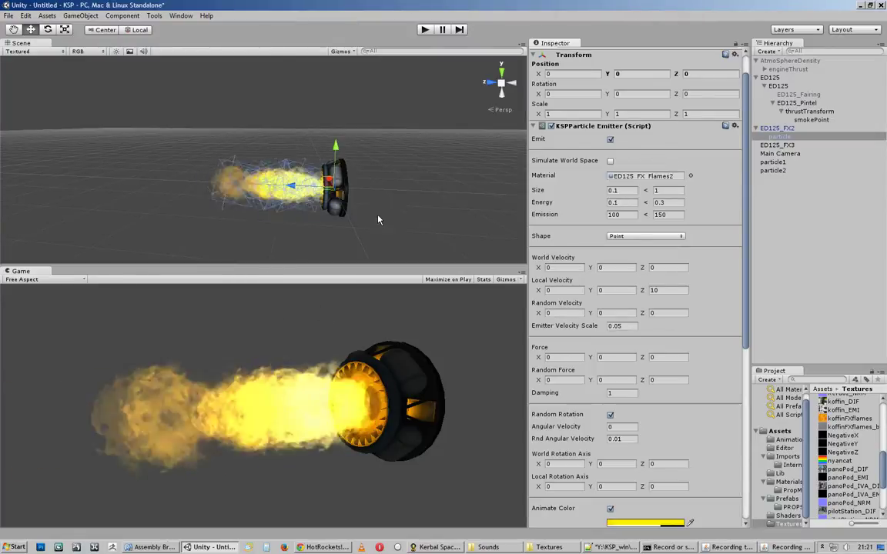
Try a maximum particle energy of 10 to lengthen the flame, viewing the engine from an angle.
{"action": "mouse_move", "coordinate": [465, 206]}
{"action": "left_mouse_down", "text": "alt"}
{"action": "mouse_move", "coordinate": [349, 202]}
{"action": "mouse_move", "coordinate": [451, 205]}
{"action": "left_mouse_up", "text": "alt"}
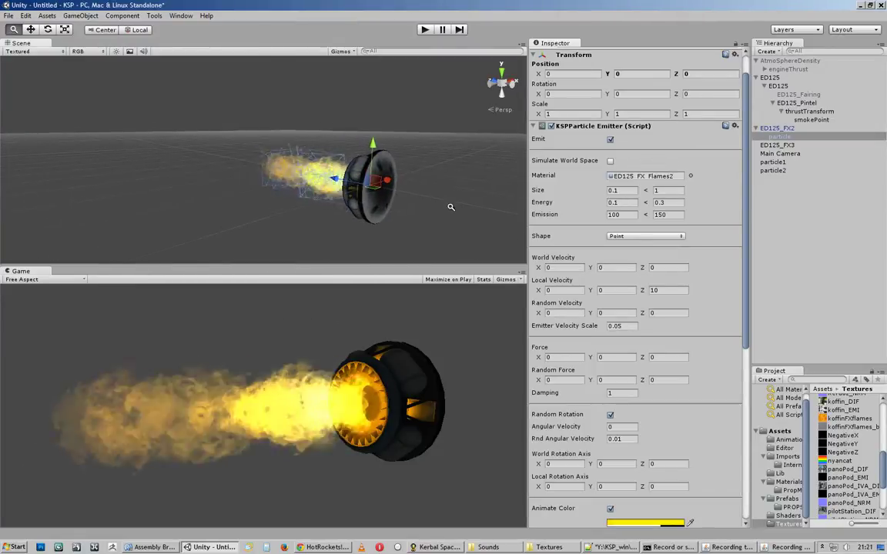
{"action": "left_click", "coordinate": [666, 202]}
{"action": "type", "text": "10"}
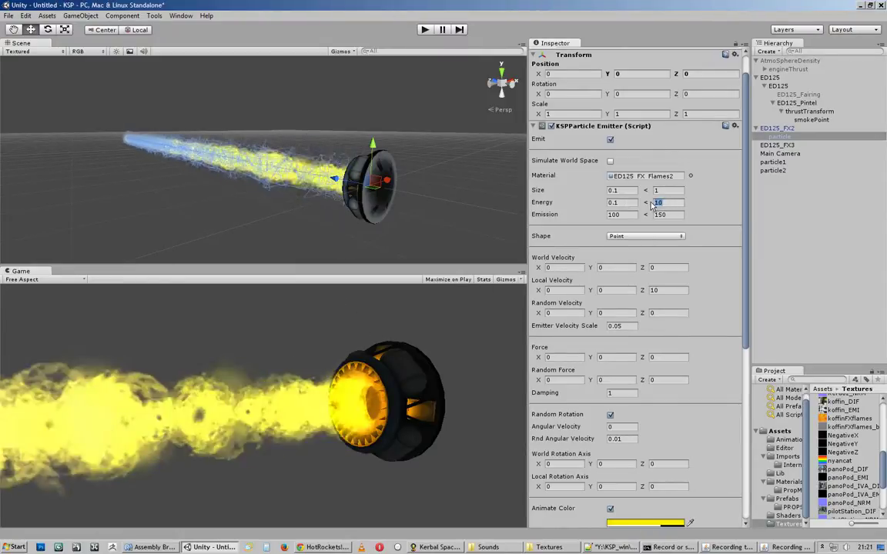
{"action": "left_click", "coordinate": [614, 202]}
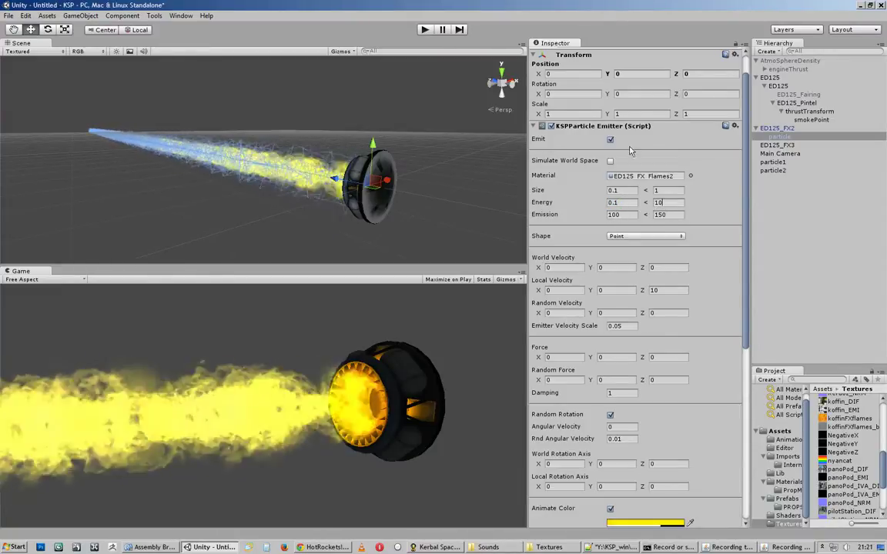
Try a maximum particle energy of 1, and set it to 0.3 for a short flame.
{"action": "left_click", "coordinate": [661, 203]}
{"action": "type", "text": "1"}
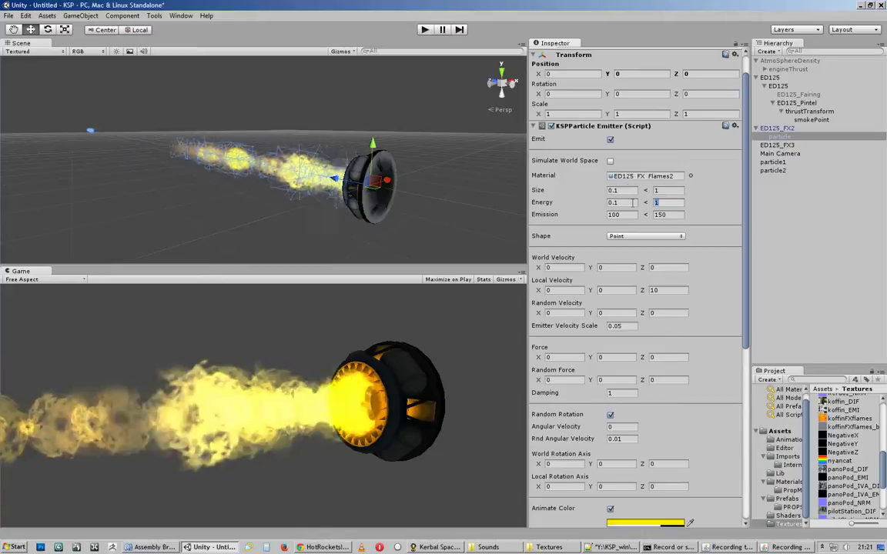
{"action": "type", "text": "3"}
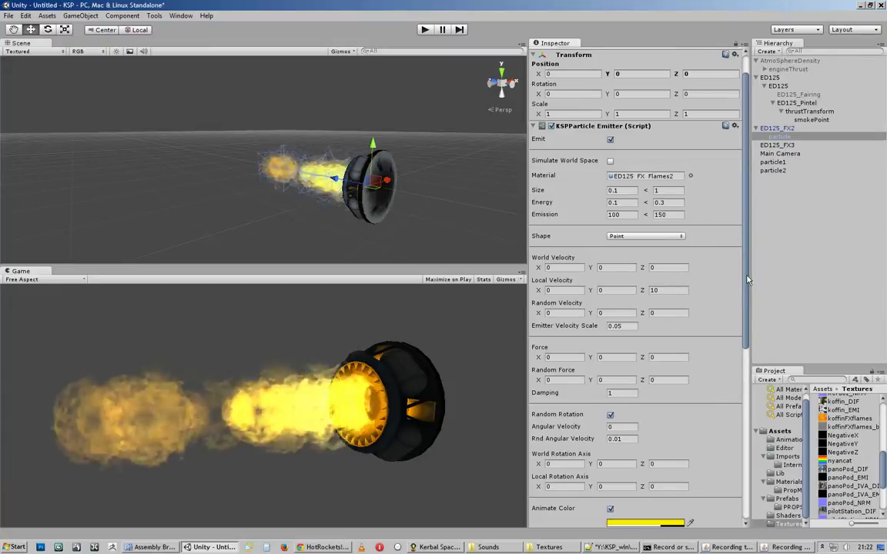
Try local Z velocities of 33.79 and 5 on the particle emitter.
{"action": "left_click_drag", "start_coordinate": [746, 280], "coordinate": [746, 254]}
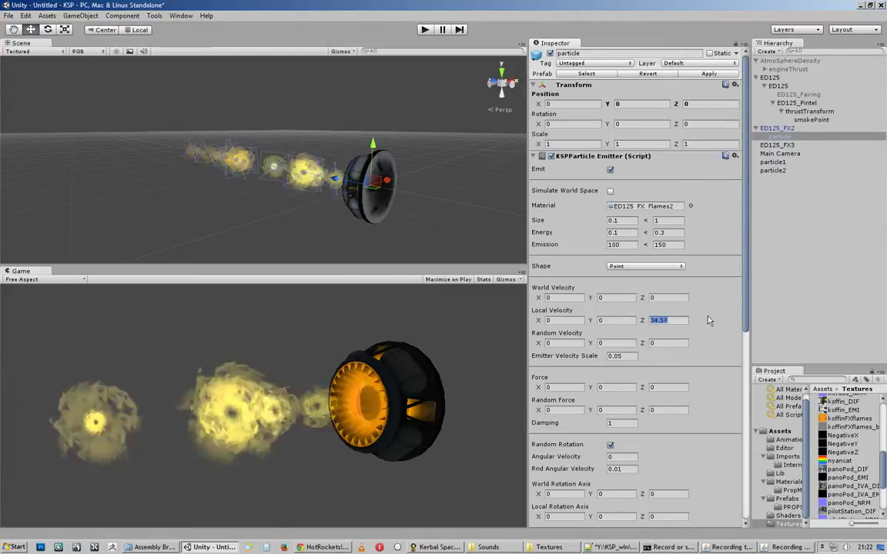
{"action": "type", "text": "33.79"}
{"action": "key", "text": "Return"}
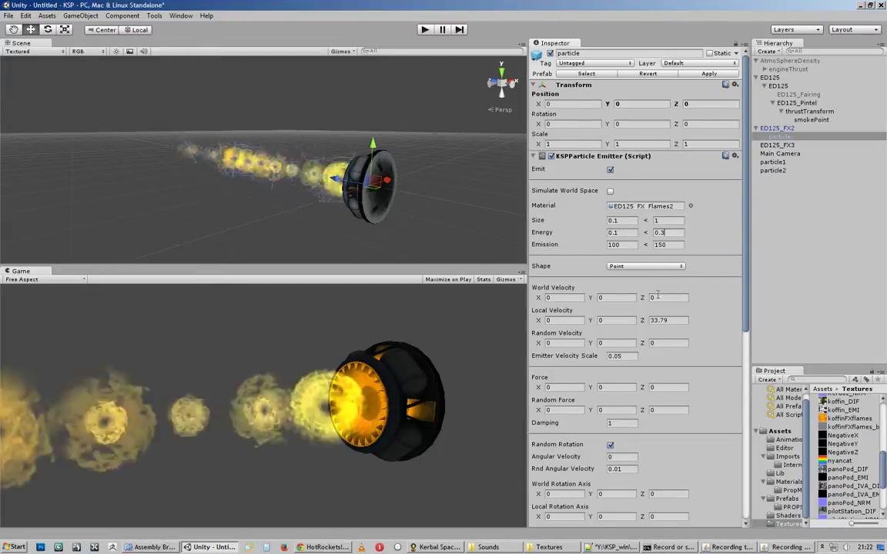
{"action": "left_click", "coordinate": [663, 321]}
{"action": "type", "text": "5"}
{"action": "key", "text": "Return"}
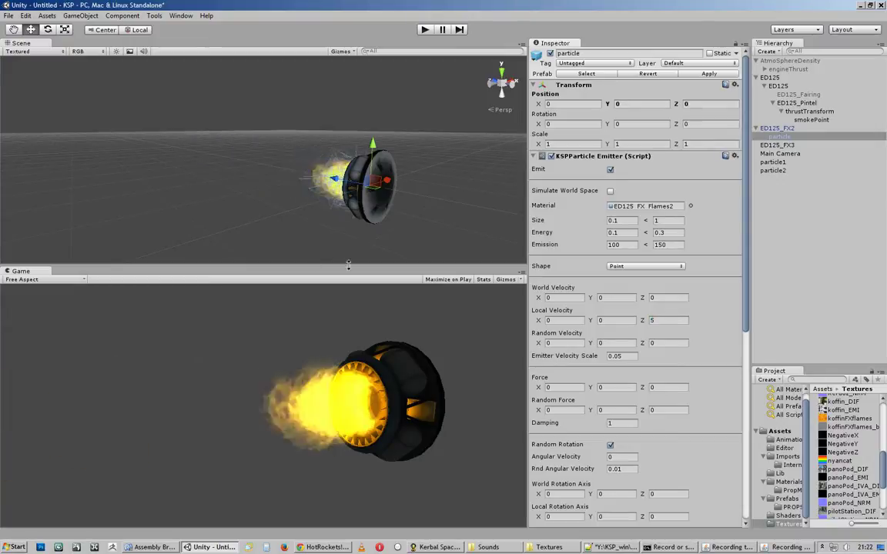
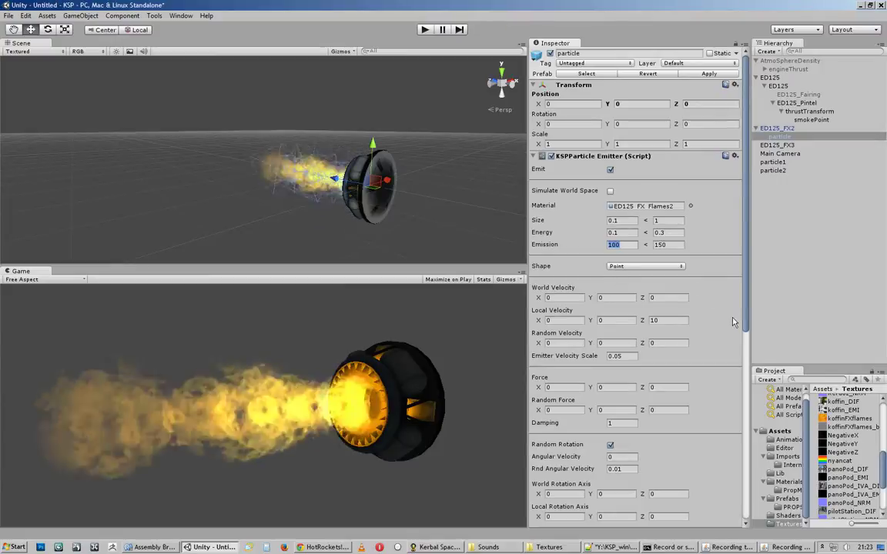
Try a random velocity of 5 on the emitter's X and Y axes.
{"action": "left_click_drag", "start_coordinate": [745, 320], "coordinate": [741, 343]}
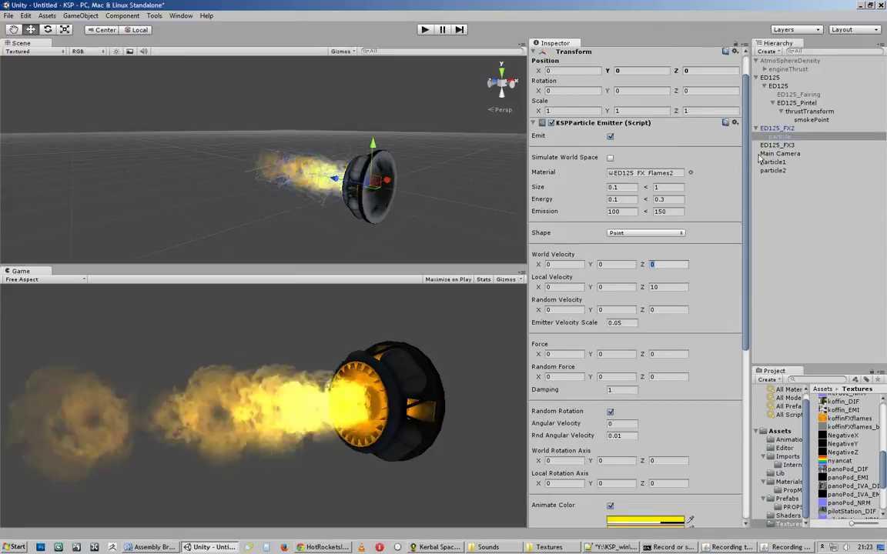
{"action": "scroll", "coordinate": [667, 141], "scroll_direction": "down", "scroll_amount": 3}
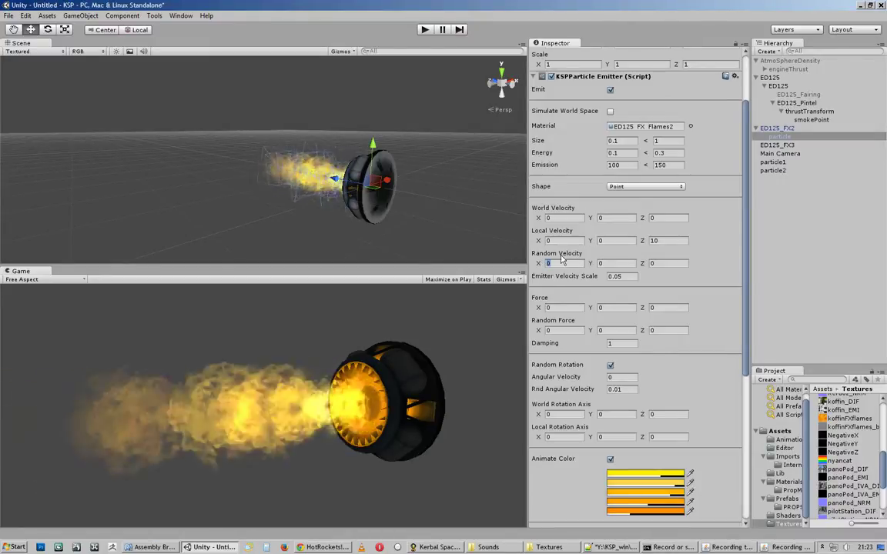
{"action": "type", "text": "5"}
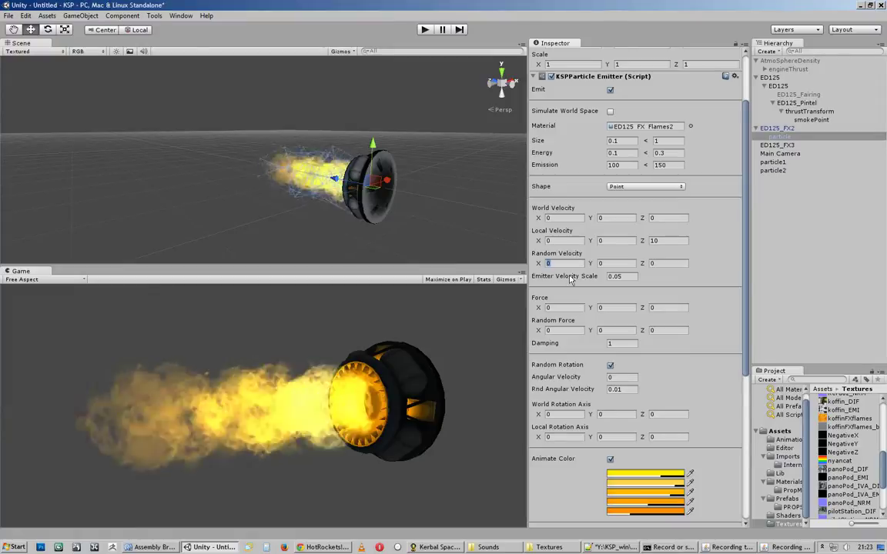
{"action": "key", "text": "Tab"}
{"action": "type", "text": "5"}
{"action": "key", "text": "Tab"}
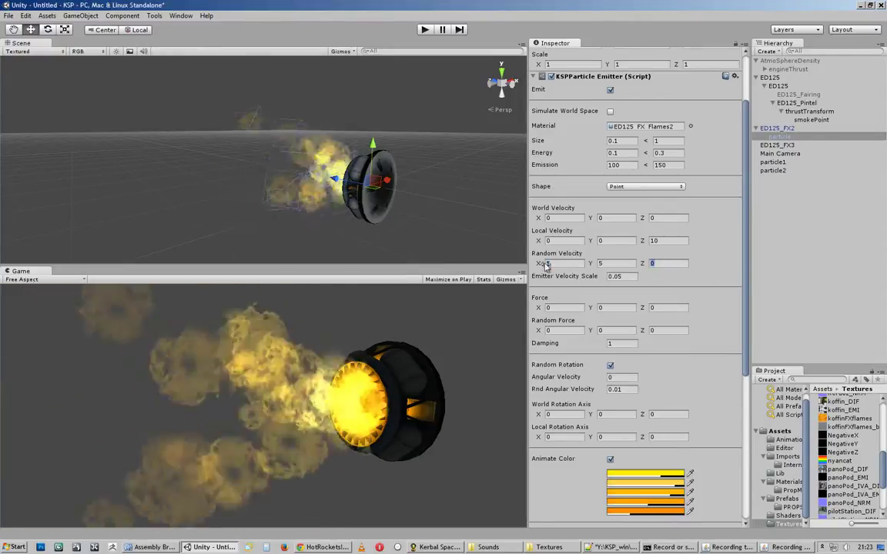
Reset the emitter's random velocity to 0 on the X and Y axes.
{"action": "left_click", "coordinate": [557, 263]}
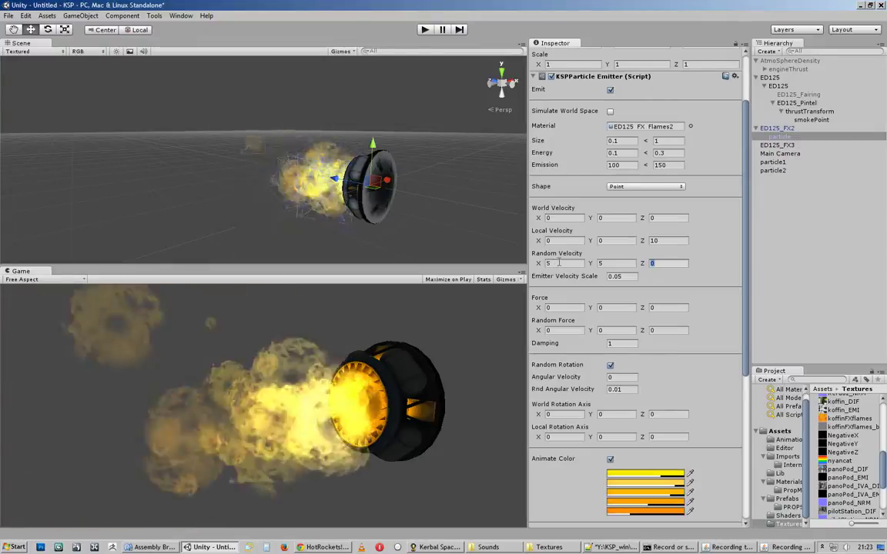
{"action": "type", "text": "0"}
{"action": "key", "text": "Tab"}
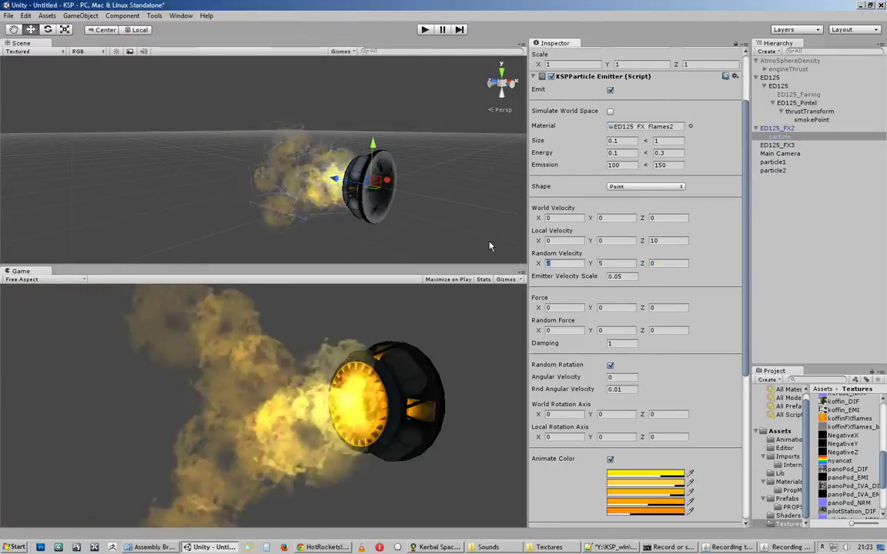
{"action": "type", "text": "0"}
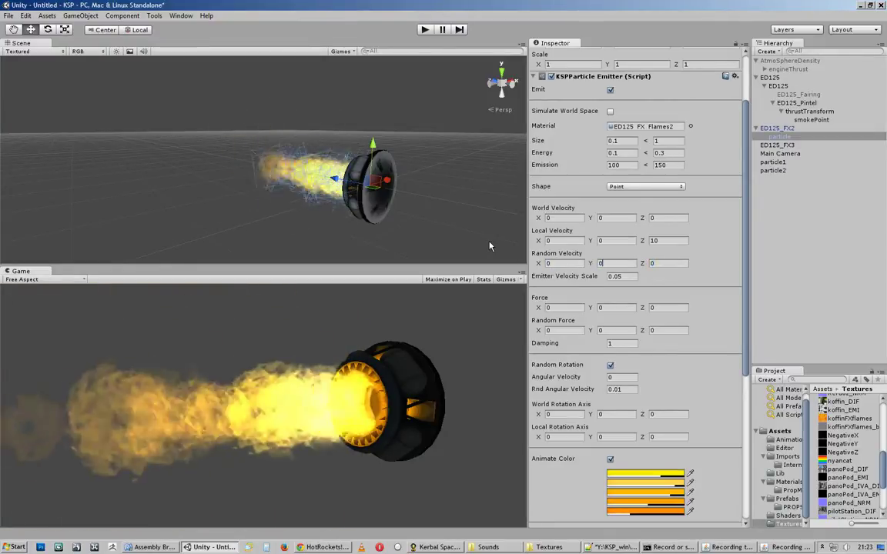
Try random Z velocities of 10 and 25 on the emitter.
{"action": "left_click_drag", "start_coordinate": [642, 264], "coordinate": [677, 263]}
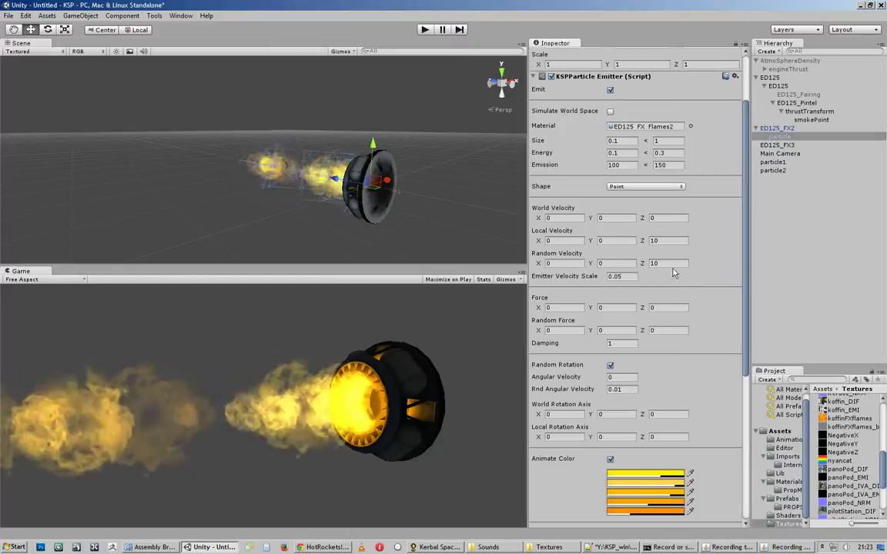
{"action": "left_click", "coordinate": [655, 263]}
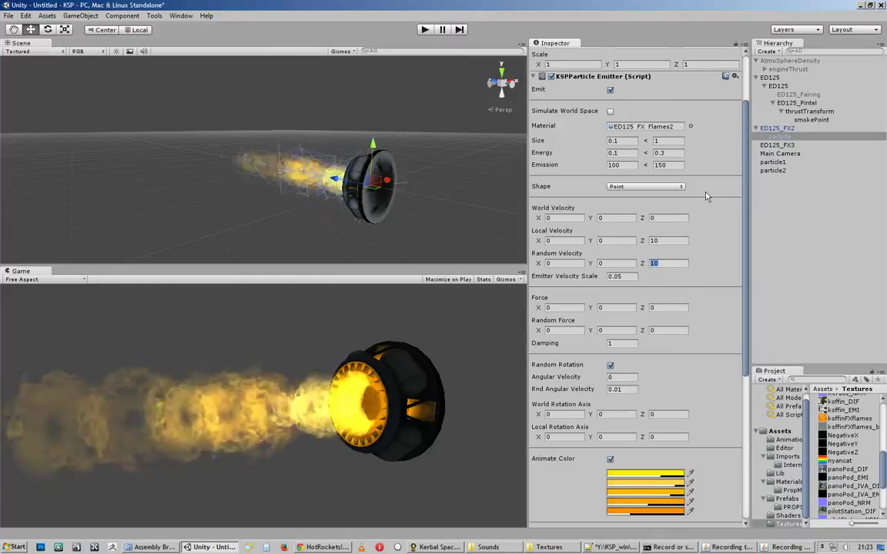
{"action": "type", "text": "25"}
{"action": "key", "text": "Return"}
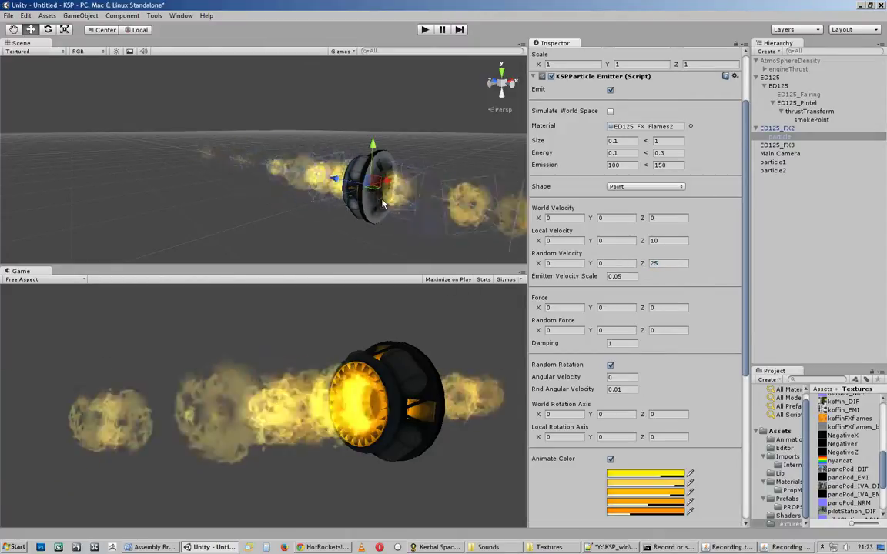
Lower the emitter's random Z velocity to 15, and further to 10.
{"action": "left_click", "coordinate": [655, 264]}
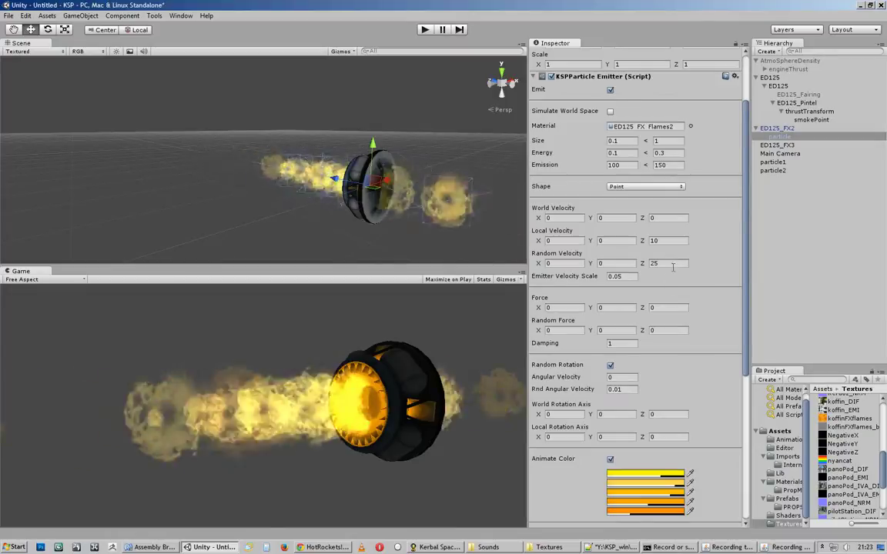
{"action": "type", "text": "15"}
{"action": "key", "text": "Return"}
{"action": "left_click", "coordinate": [662, 263]}
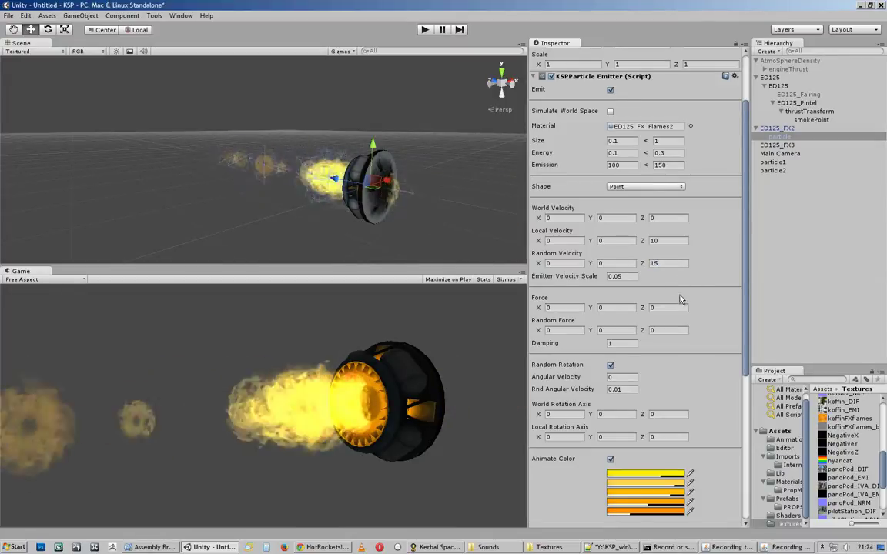
{"action": "type", "text": "10"}
{"action": "key", "text": "Return"}
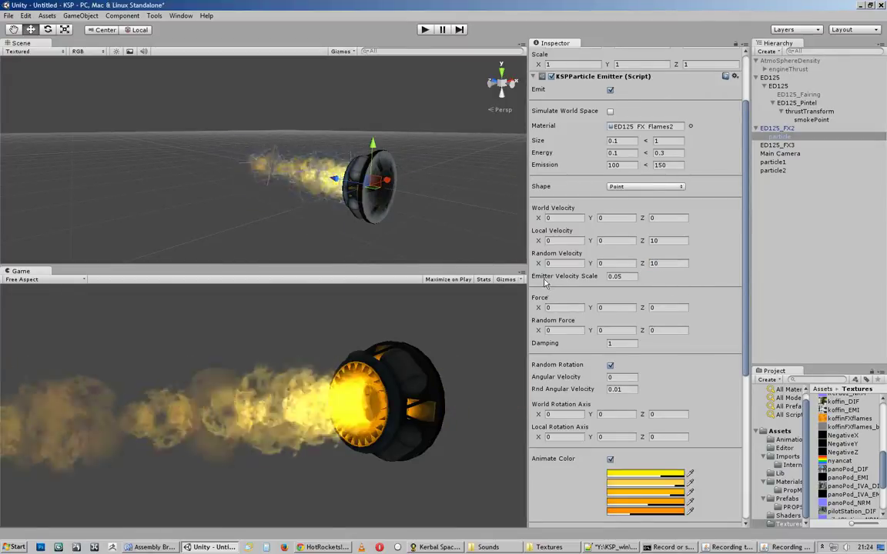
Keep the local Z velocity at 10 and reset the random Z velocity to 0.
{"action": "left_click", "coordinate": [655, 240]}
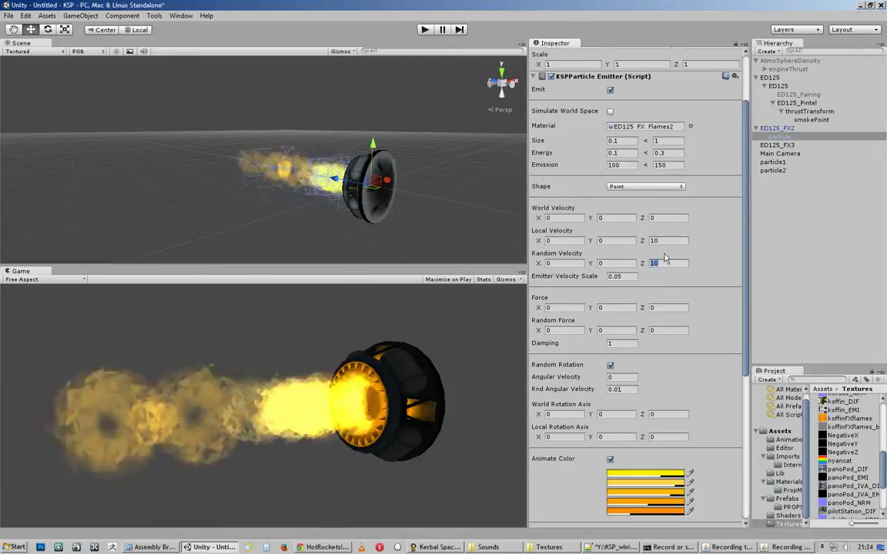
{"action": "double_click", "coordinate": [658, 241]}
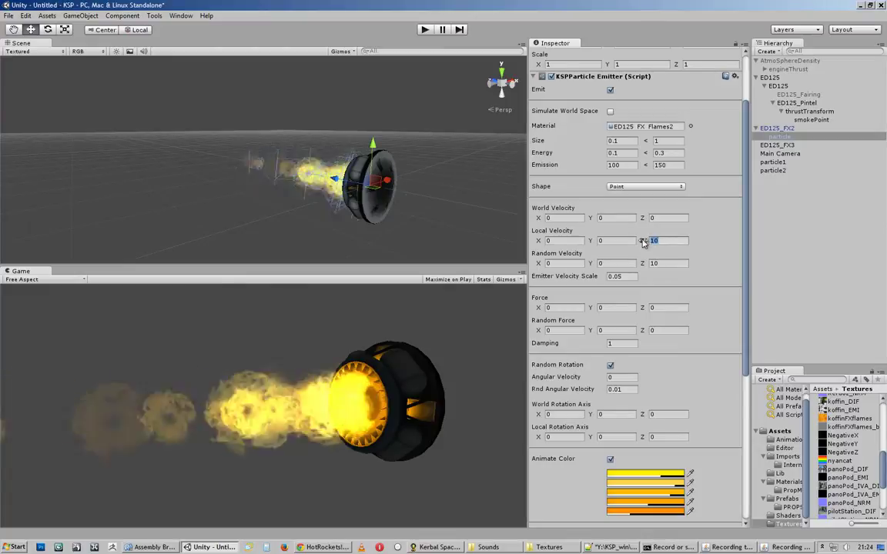
{"action": "key", "text": "BackSpace"}
{"action": "type", "text": "10"}
{"action": "key", "text": "Return"}
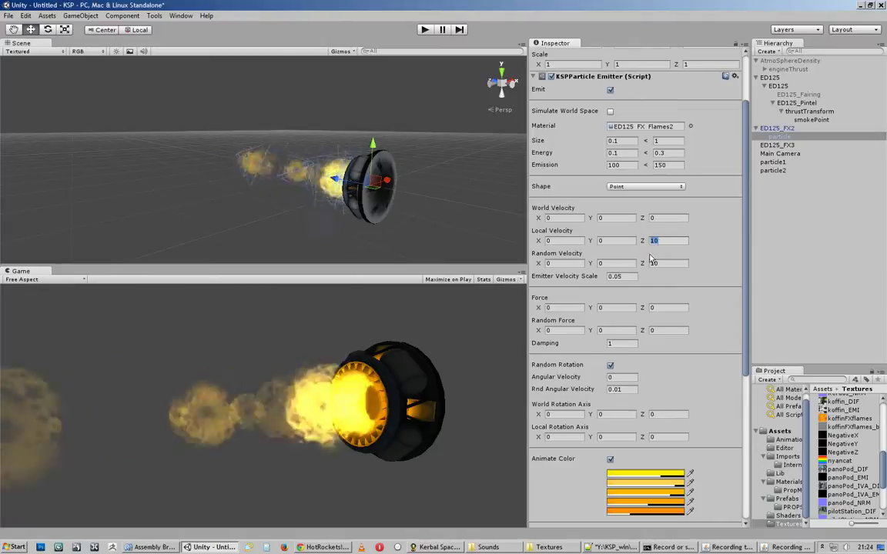
{"action": "key", "text": "Tab"}
{"action": "key", "text": "Tab"}
{"action": "key", "text": "Tab"}
{"action": "type", "text": "0"}
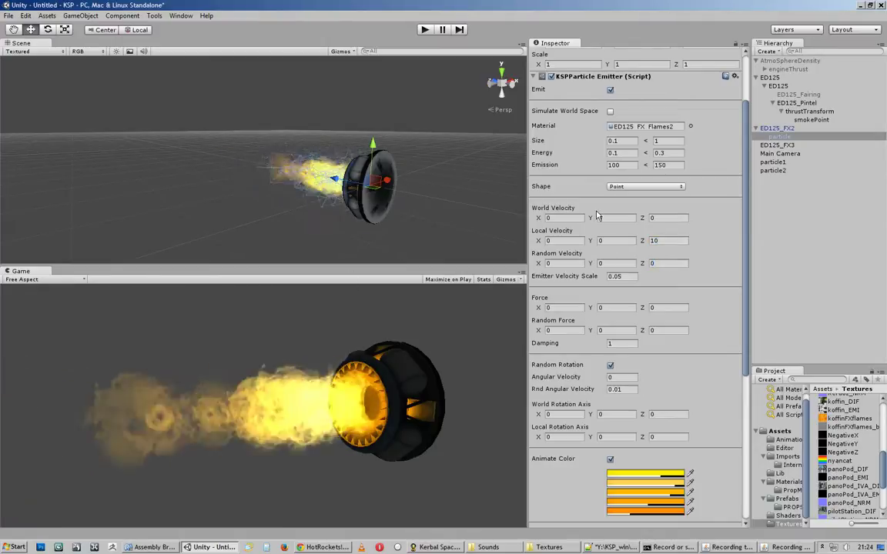
Try a random force of 50 on the emitter's X and Y axes.
{"action": "scroll", "coordinate": [563, 243], "scroll_direction": "down", "scroll_amount": 3}
{"action": "left_click", "coordinate": [563, 245]}
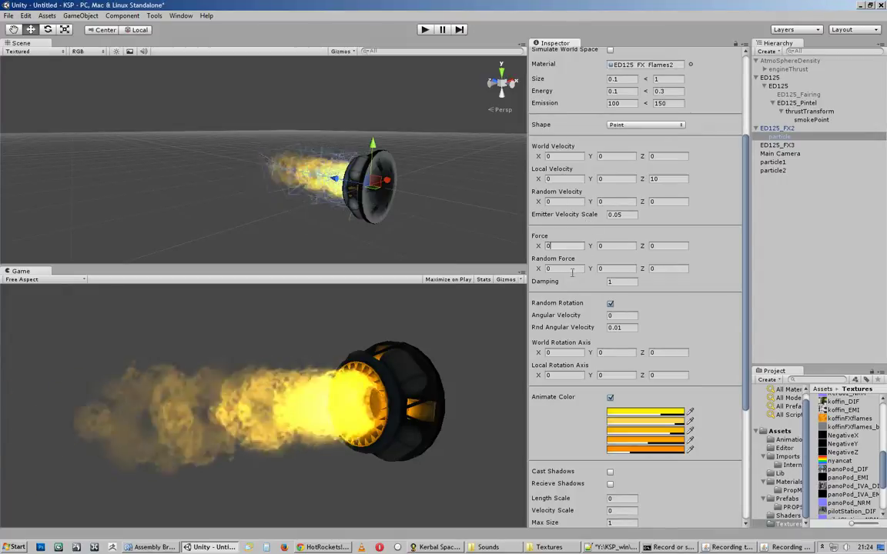
{"action": "left_click", "coordinate": [570, 268]}
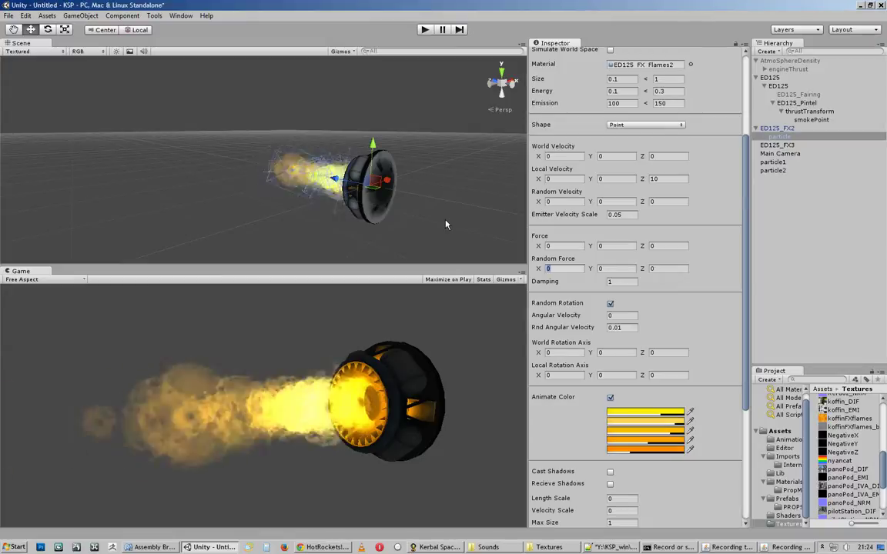
{"action": "type", "text": "50"}
{"action": "key", "text": "Tab"}
{"action": "type", "text": "50"}
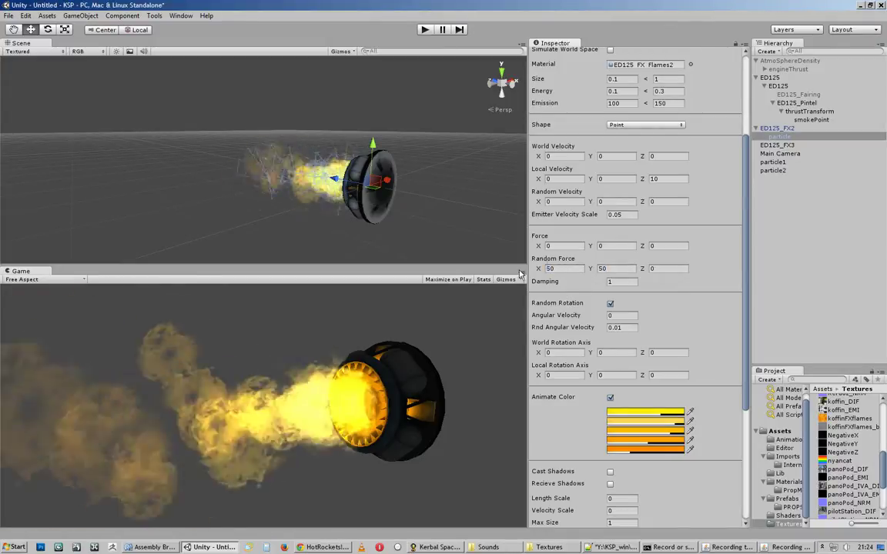
Inspect the flame from several angles and raise the random force to 100 on the X and Y axes.
{"action": "left_click", "coordinate": [408, 338]}
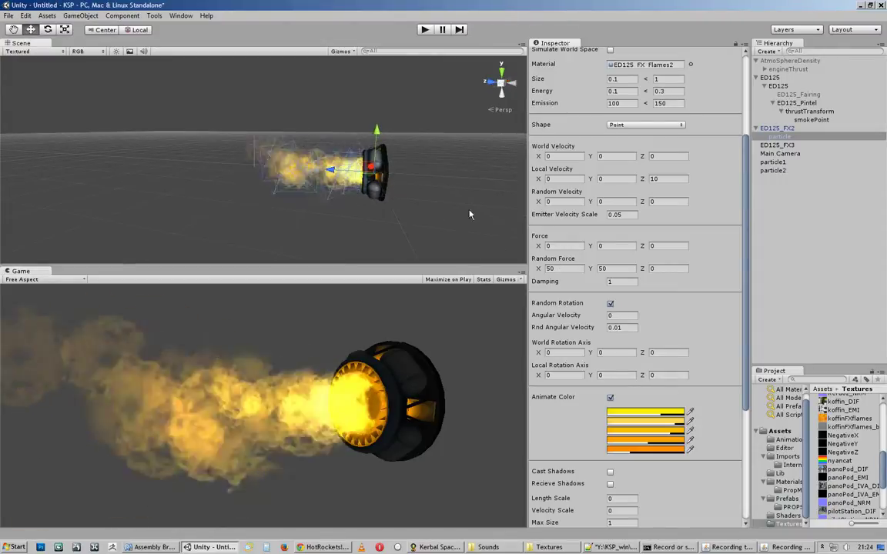
{"action": "left_click_drag", "start_coordinate": [326, 215], "coordinate": [343, 221], "text": "alt"}
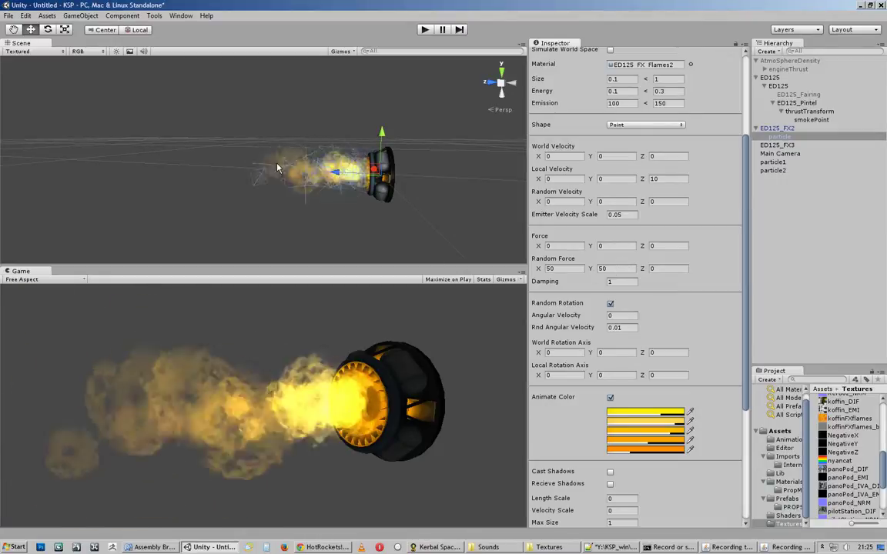
{"action": "left_click_drag", "start_coordinate": [378, 193], "coordinate": [364, 242], "text": "alt"}
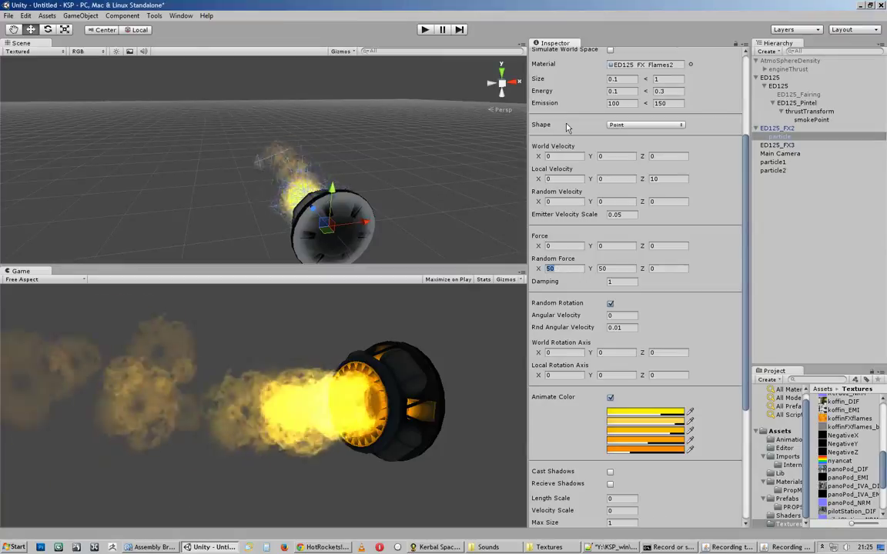
{"action": "left_click_drag", "start_coordinate": [431, 192], "coordinate": [518, 322], "text": "alt"}
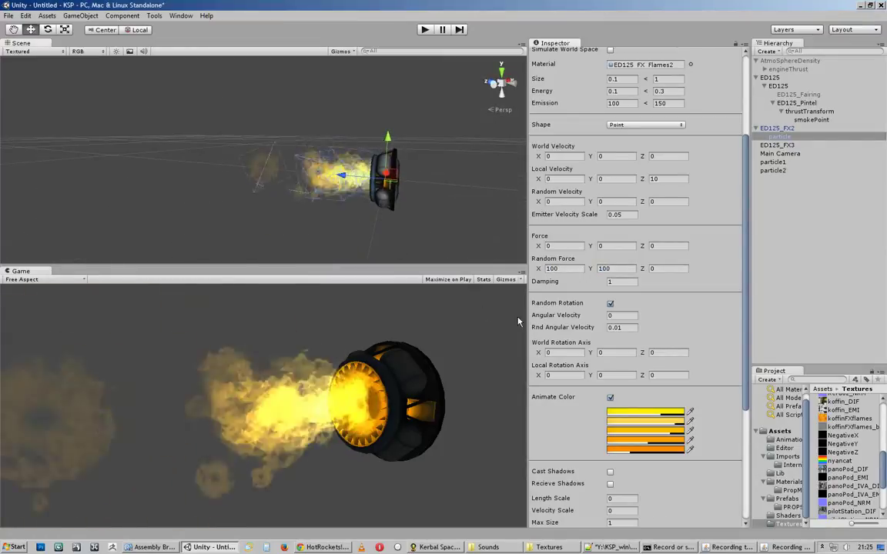
Try a random velocity of 50 on the X and Y axes for comparison with the random force.
{"action": "left_click", "coordinate": [551, 267]}
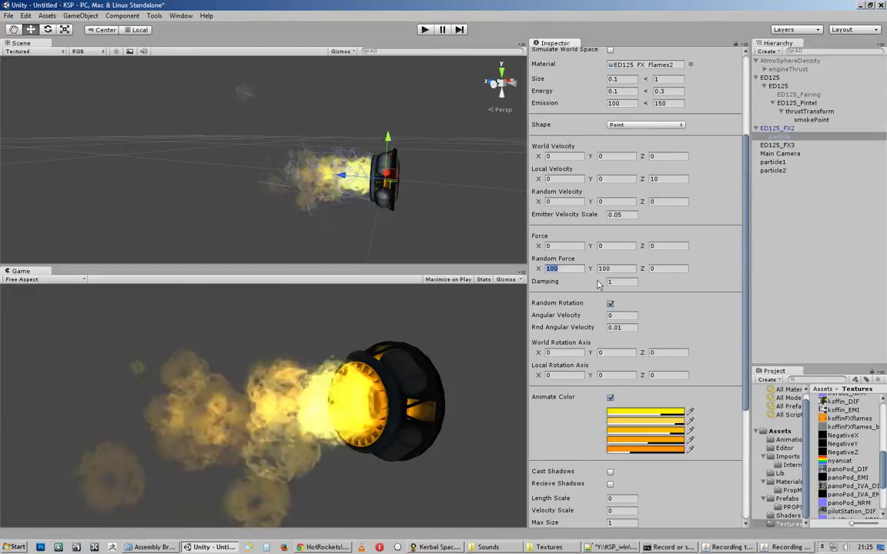
{"action": "left_click", "coordinate": [550, 201]}
{"action": "type", "text": "50"}
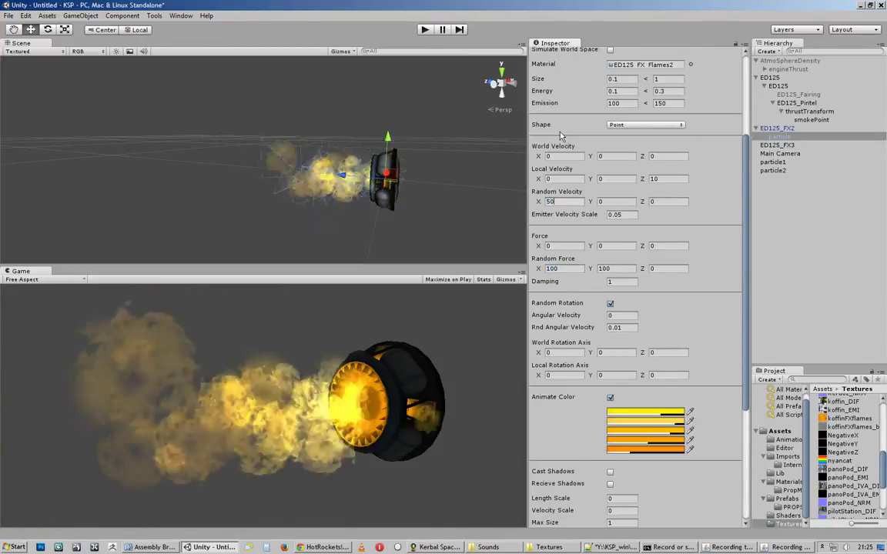
{"action": "key", "text": "Tab"}
{"action": "type", "text": "50"}
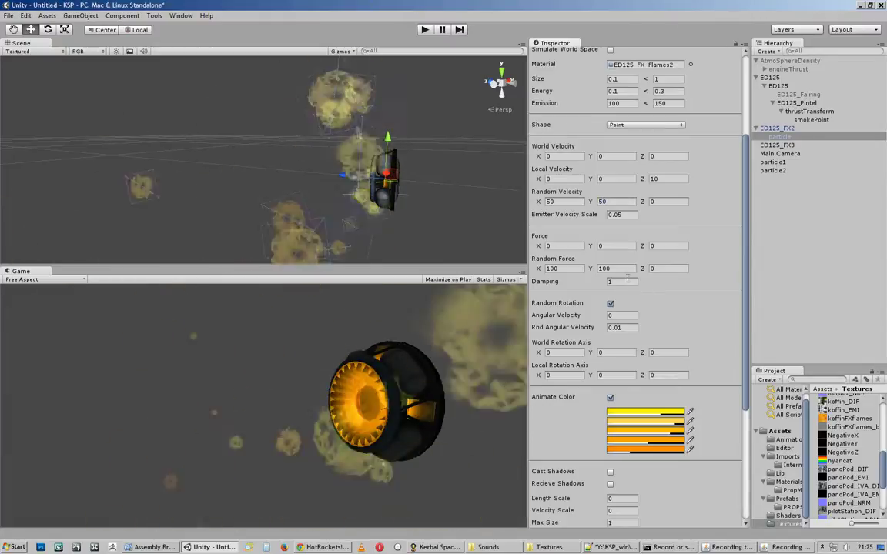
Reset the emitter's random force to 0 on the X and Y axes.
{"action": "left_click", "coordinate": [562, 268]}
{"action": "type", "text": "0"}
{"action": "key", "text": "Tab"}
{"action": "type", "text": "0"}
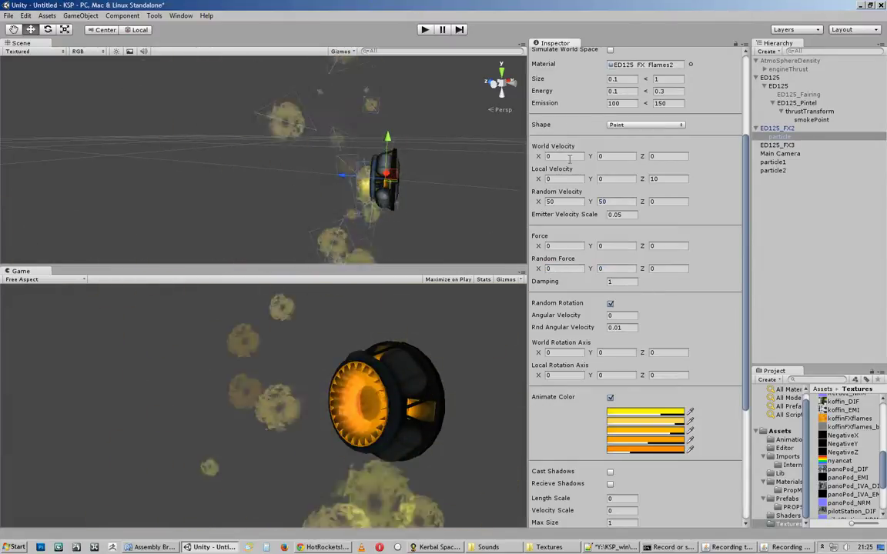
Set both the random velocity and the random force to 10 on the X and Y axes.
{"action": "type", "text": "10"}
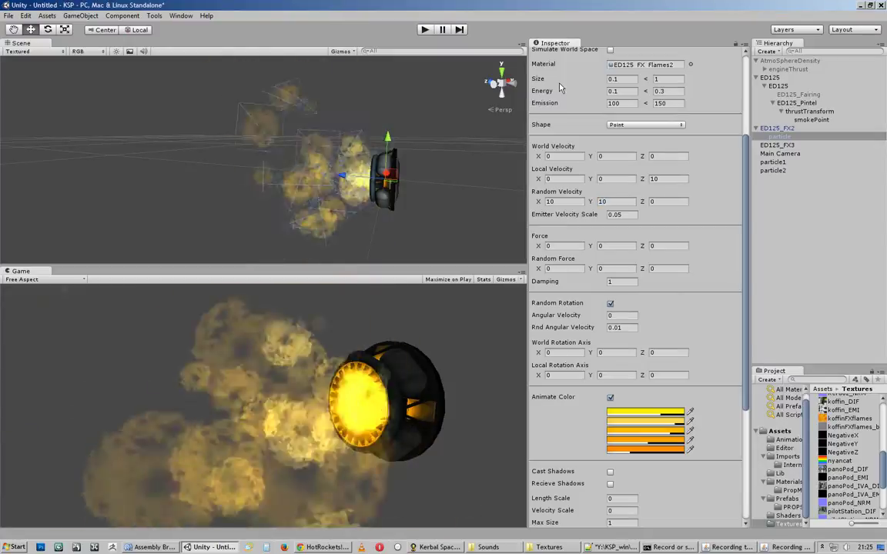
{"action": "key", "text": "Return"}
{"action": "type", "text": "10"}
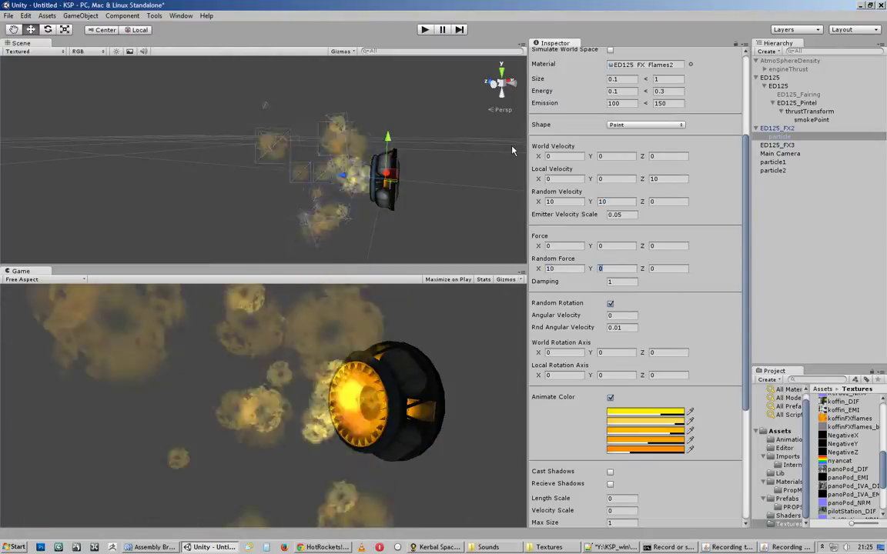
{"action": "key", "text": "Tab"}
{"action": "type", "text": "10"}
{"action": "left_click", "coordinate": [559, 269]}
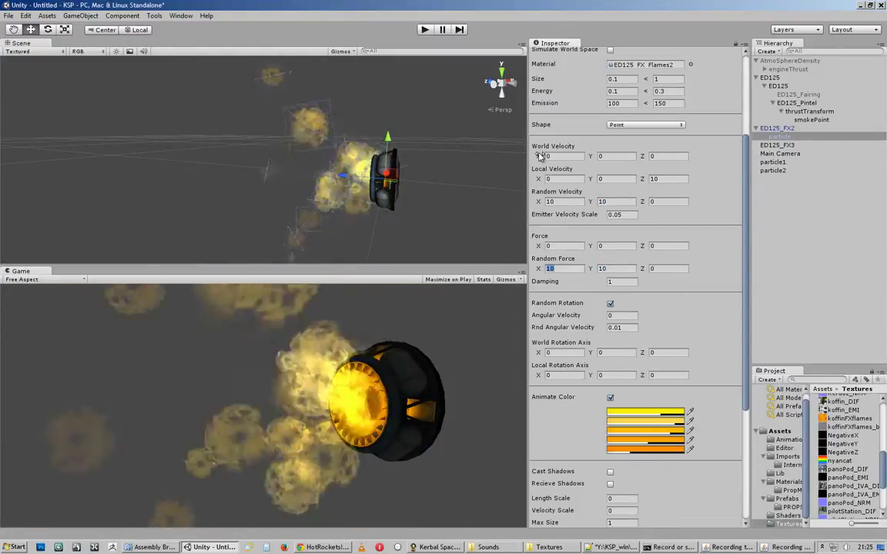
Reset the emitter's random force to 0 on the X and Y axes and raise the maximum energy to 1.
{"action": "type", "text": "0"}
{"action": "key", "text": "Tab"}
{"action": "type", "text": "0"}
{"action": "left_click", "coordinate": [653, 245]}
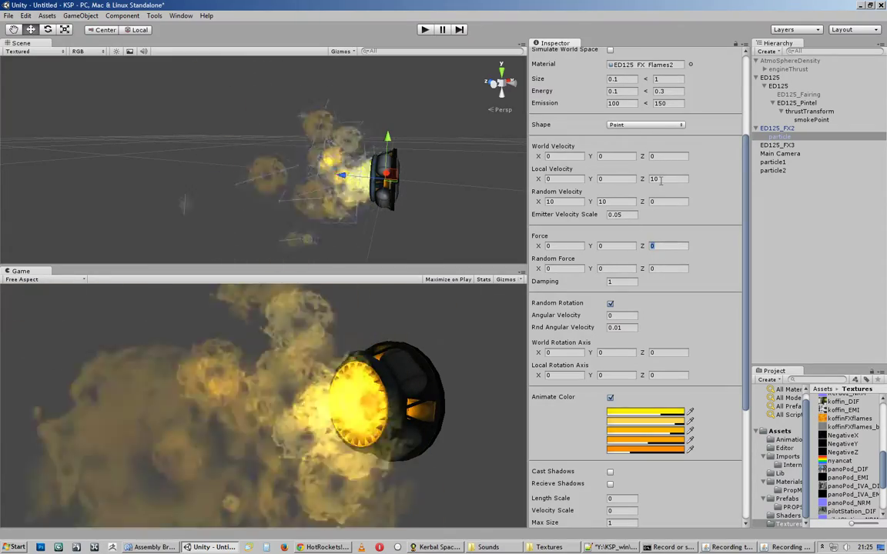
{"action": "left_click", "coordinate": [666, 91]}
{"action": "type", "text": "1"}
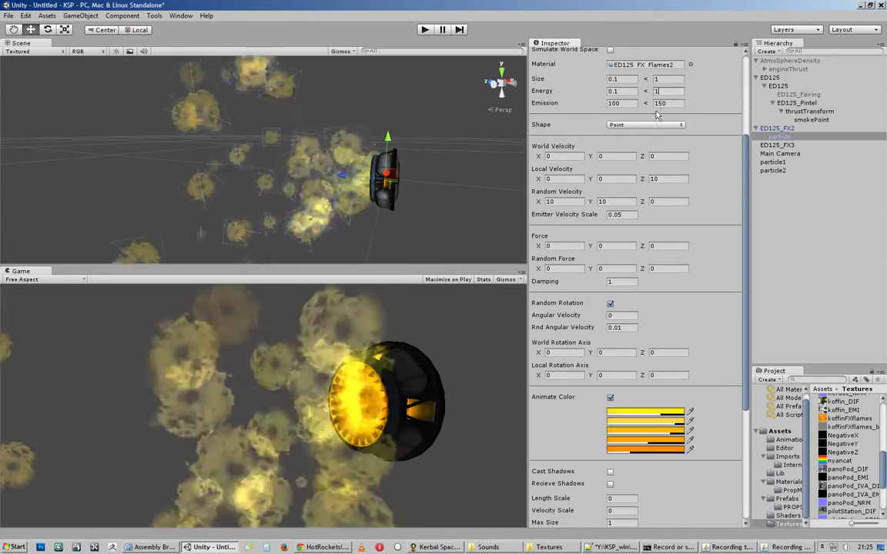
{"action": "scroll", "coordinate": [205, 157], "scroll_direction": "down", "scroll_amount": 3}
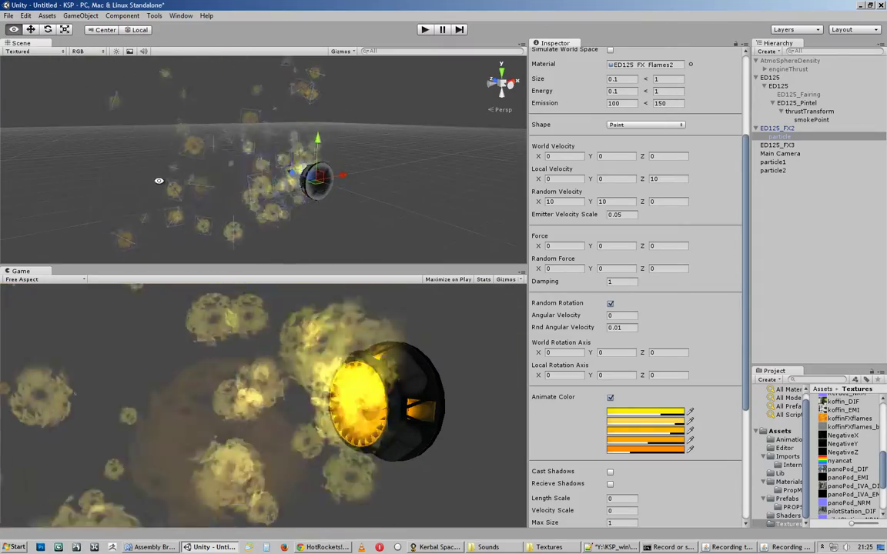
Try a damping of 0 on the emitter, then restore it to 1.
{"action": "left_click", "coordinate": [616, 282]}
{"action": "type", "text": "0"}
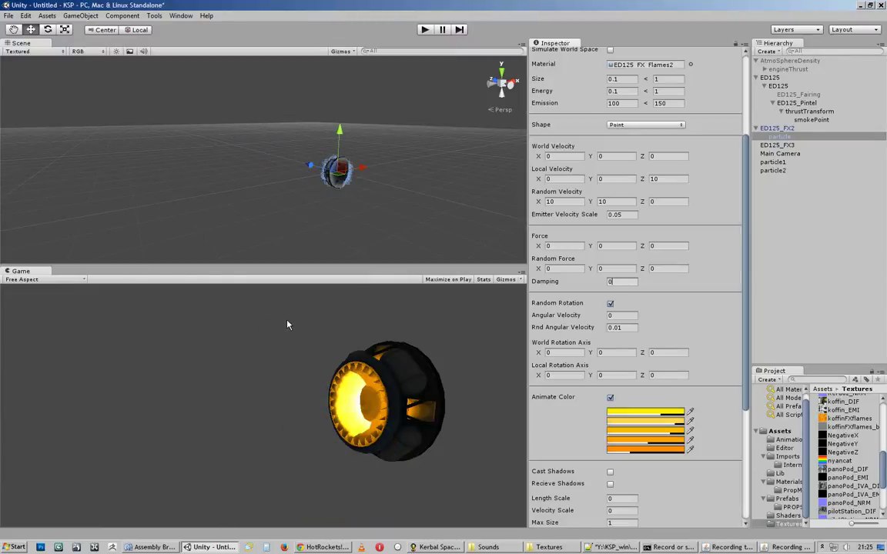
{"action": "type", "text": "1"}
{"action": "key", "text": "Return"}
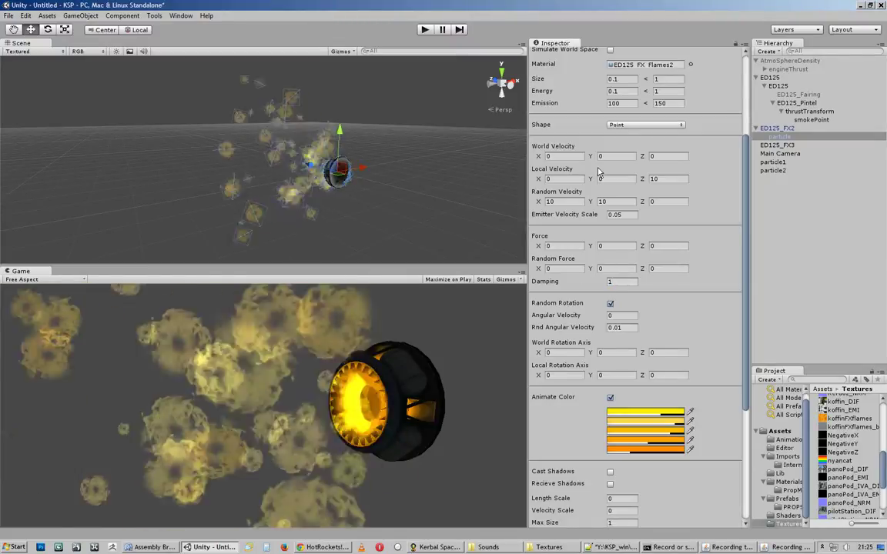
View the plume from the side and set the emitter's force to 10 on the Z axis.
{"action": "right_click_drag", "start_coordinate": [350, 206], "coordinate": [406, 208]}
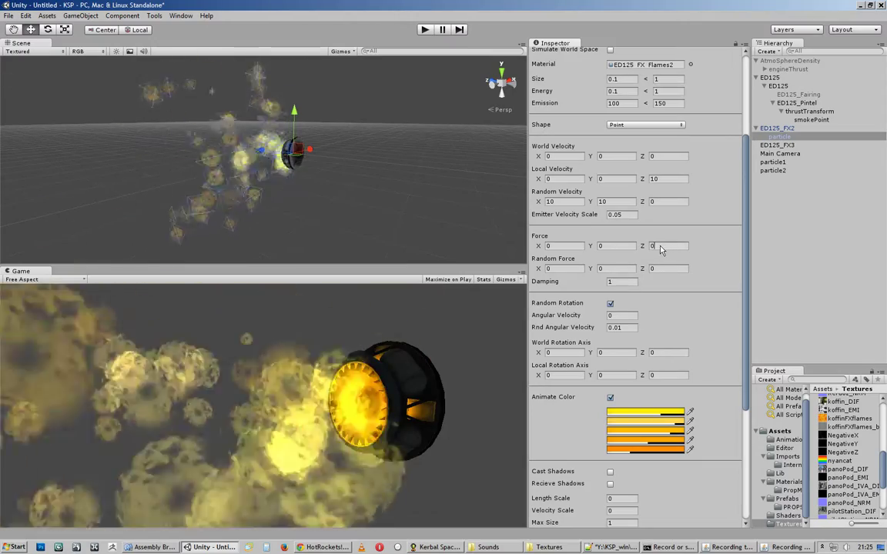
{"action": "right_click_drag", "start_coordinate": [386, 205], "coordinate": [415, 161]}
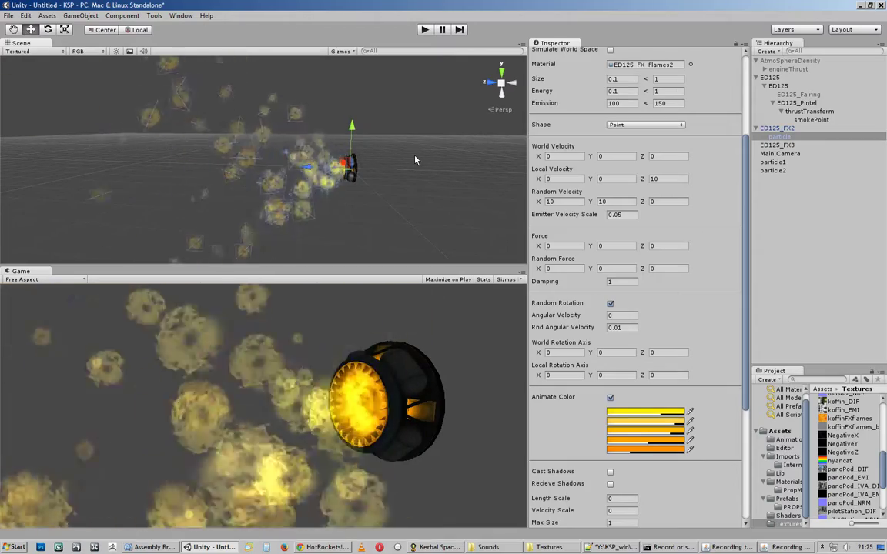
{"action": "left_click", "coordinate": [659, 246]}
{"action": "type", "text": "10"}
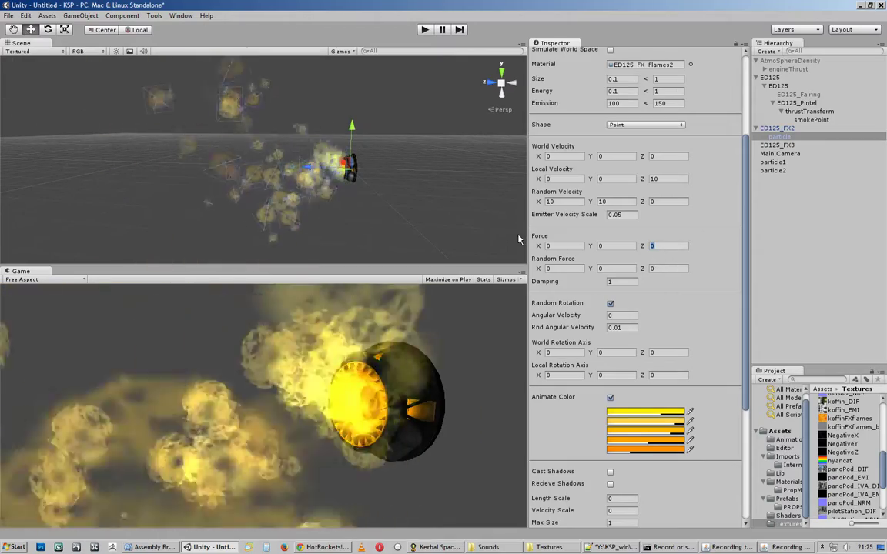
{"action": "key", "text": "Return"}
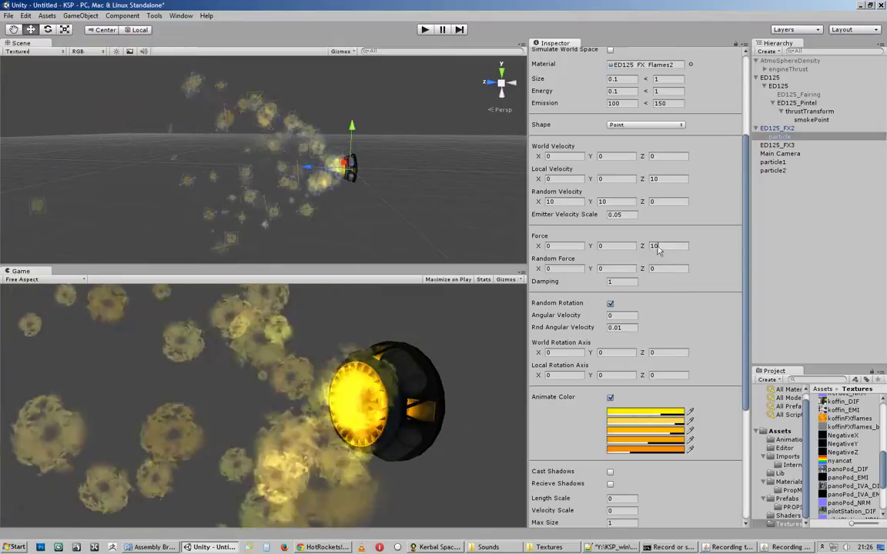
Reverse the emitter's Z-axis force by setting it to -5.
{"action": "left_click", "coordinate": [659, 246]}
{"action": "type", "text": "-5"}
{"action": "key", "text": "Return"}
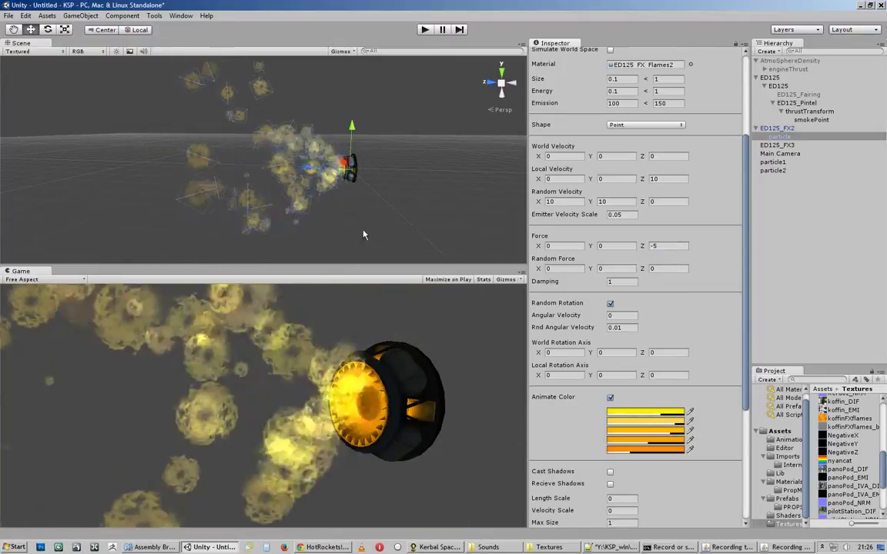
View the flame unselected, reselect the particle object under ED125_FX2 and strengthen its Z-axis force to -25.
{"action": "left_click", "coordinate": [369, 232]}
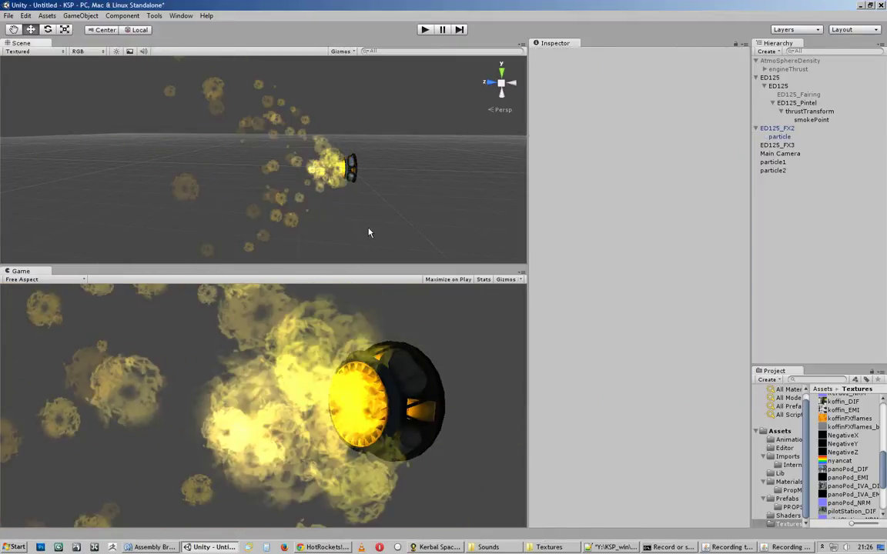
{"action": "left_click", "coordinate": [340, 174]}
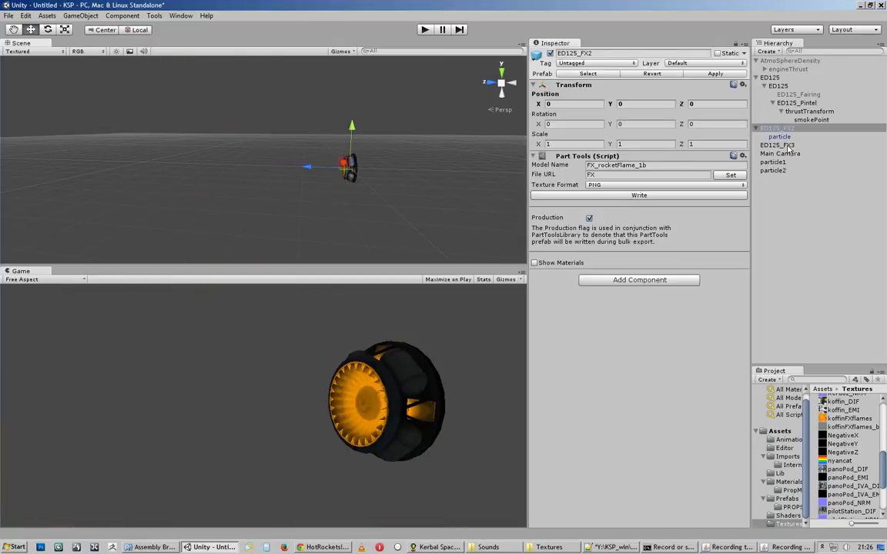
{"action": "left_click_drag", "start_coordinate": [783, 144], "coordinate": [768, 147]}
{"action": "left_click", "coordinate": [469, 295]}
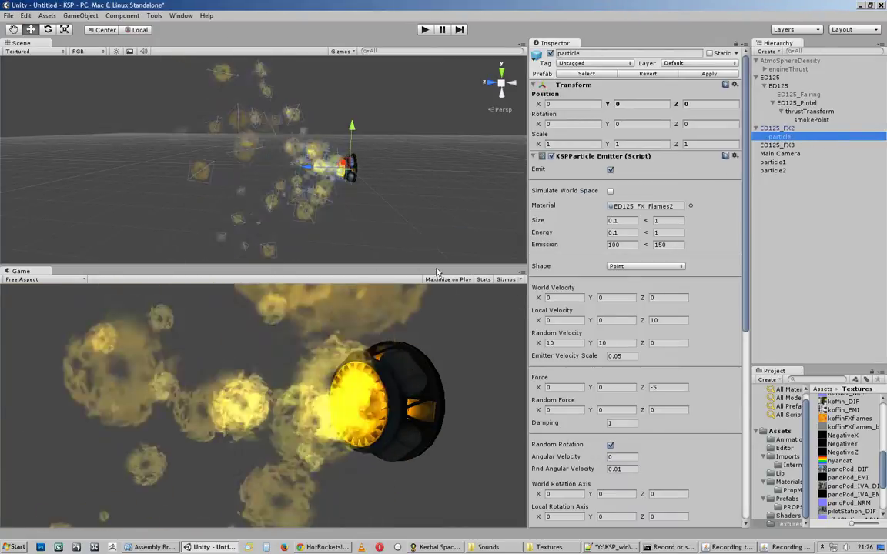
{"action": "left_click", "coordinate": [659, 388]}
{"action": "type", "text": "-25"}
{"action": "key", "text": "Return"}
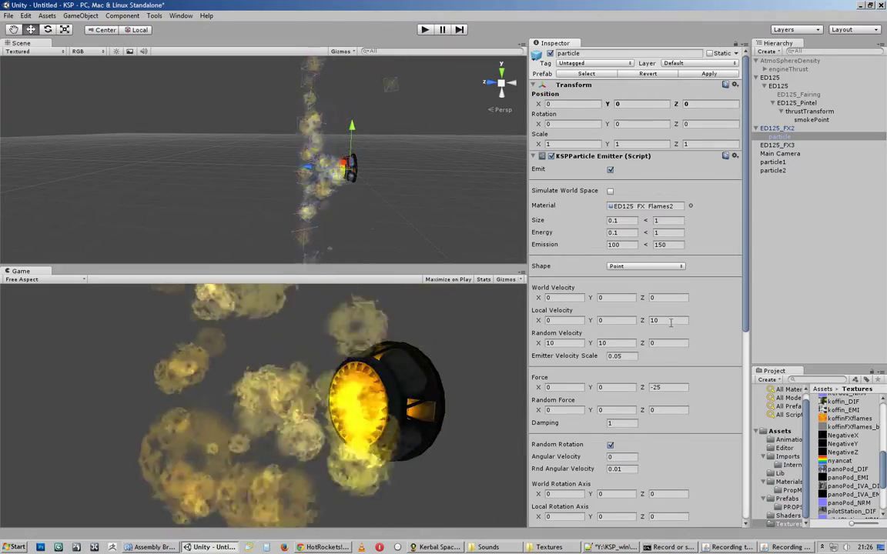
Clear the Z-axis force to 0 and try a force of 50 on the X and Y axes.
{"action": "scroll", "coordinate": [670, 288], "scroll_direction": "down", "scroll_amount": 3}
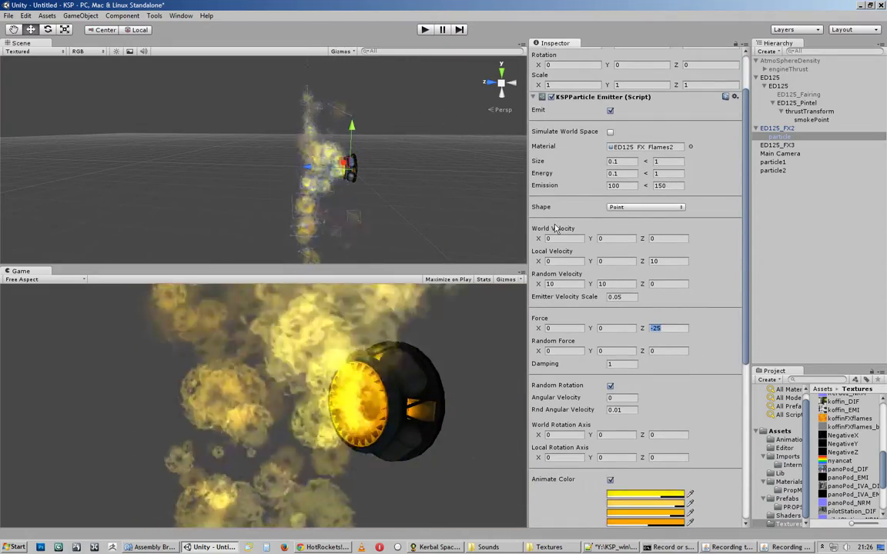
{"action": "left_click", "coordinate": [553, 328]}
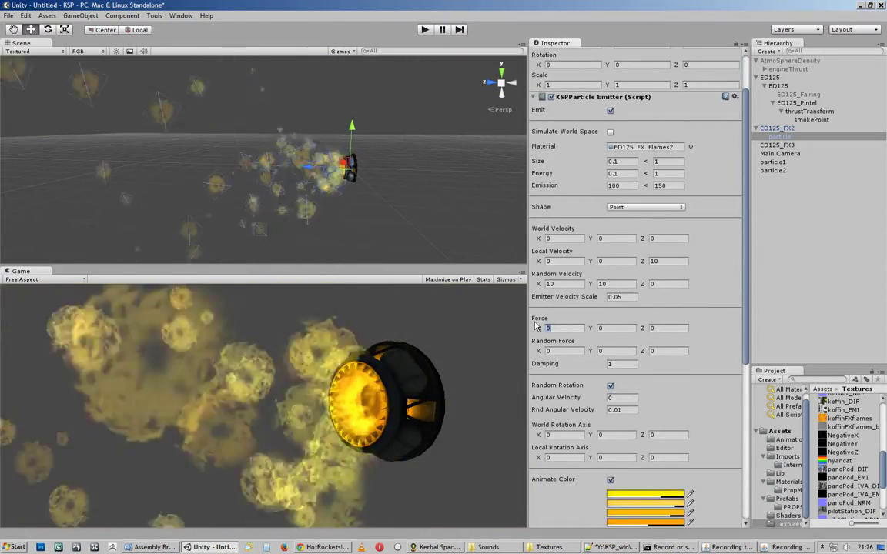
{"action": "type", "text": "50"}
{"action": "key", "text": "Tab"}
{"action": "type", "text": "50"}
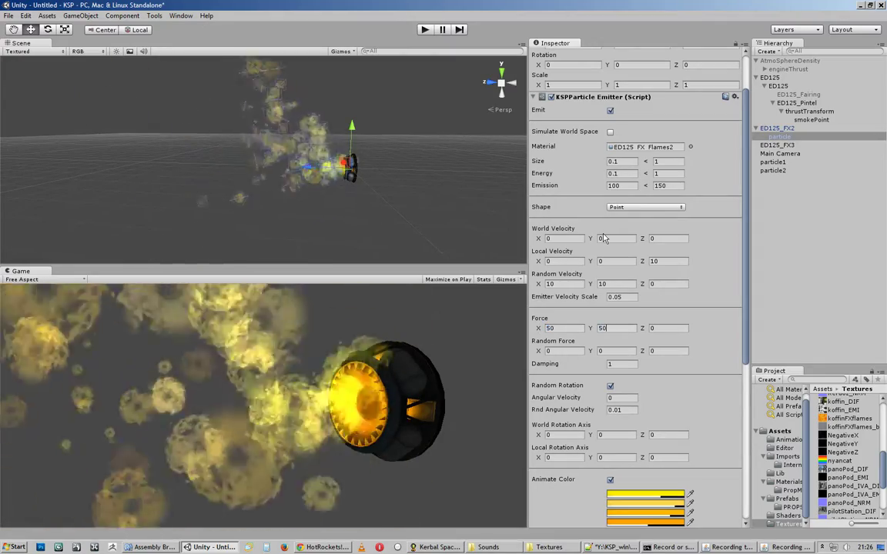
Reset the emitter's force to 0 on the X and Y axes.
{"action": "key", "text": "shift+Tab"}
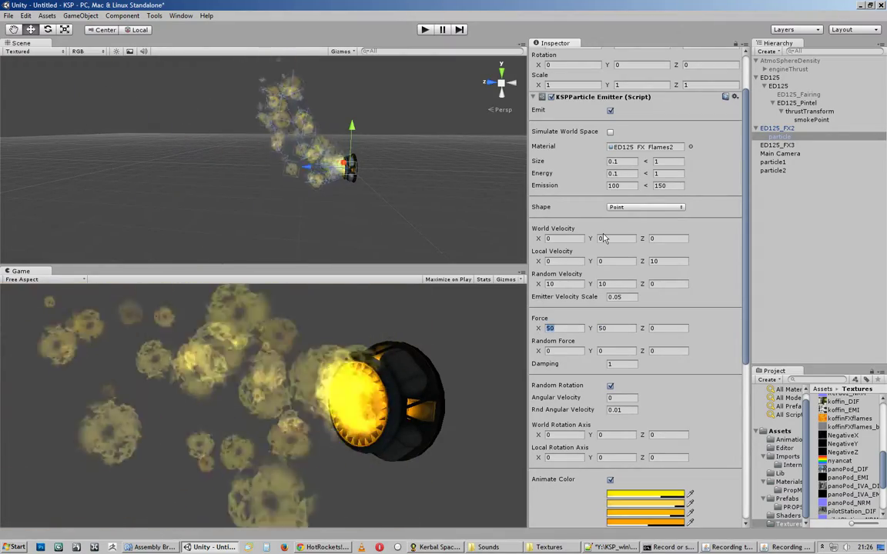
{"action": "type", "text": "0"}
{"action": "key", "text": "Tab"}
{"action": "type", "text": "0"}
{"action": "key", "text": "Return"}
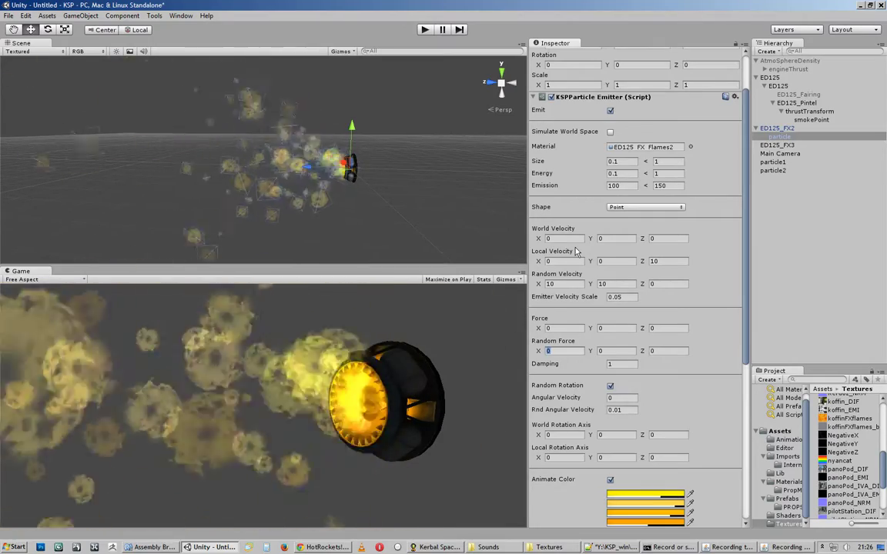
Try a random force of 50 on the X and Y axes, then revert it to 0.
{"action": "type", "text": "50"}
{"action": "key", "text": "Tab"}
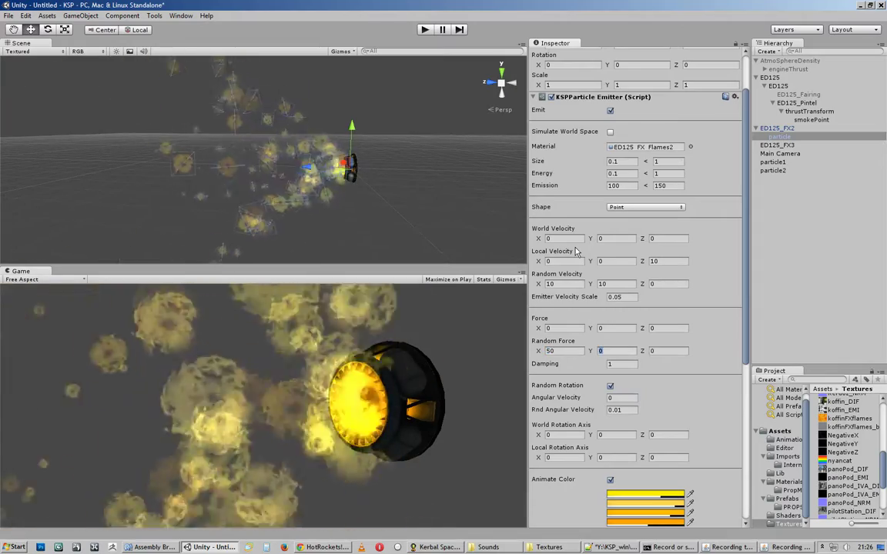
{"action": "type", "text": "50"}
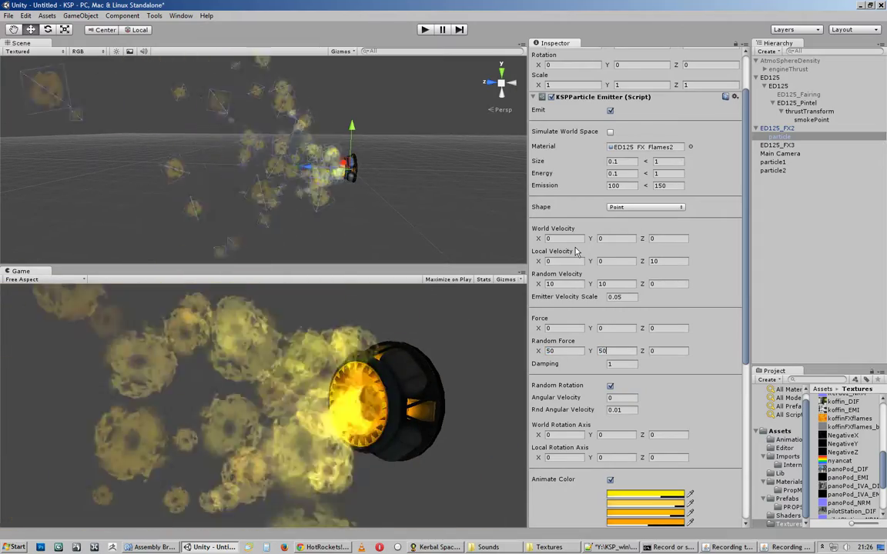
{"action": "key", "text": "Escape"}
{"action": "key", "text": "ctrl+z"}
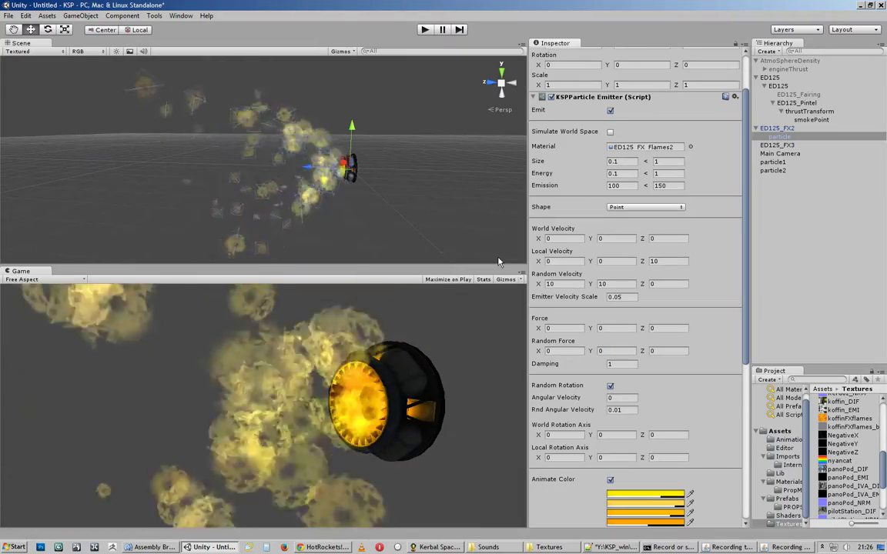
Apply a force of 50 on the X axis only and inspect the sideways drift of the particles.
{"action": "left_click", "coordinate": [553, 328]}
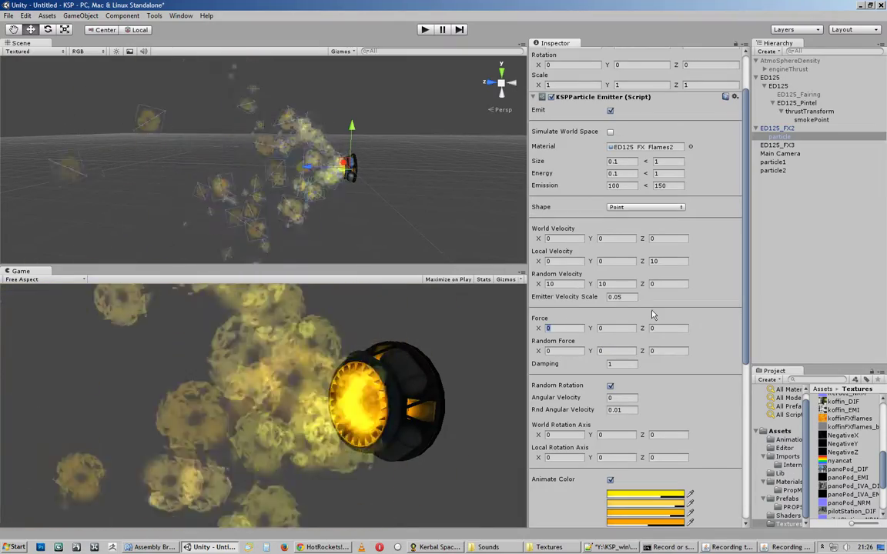
{"action": "type", "text": "50"}
{"action": "key", "text": "Return"}
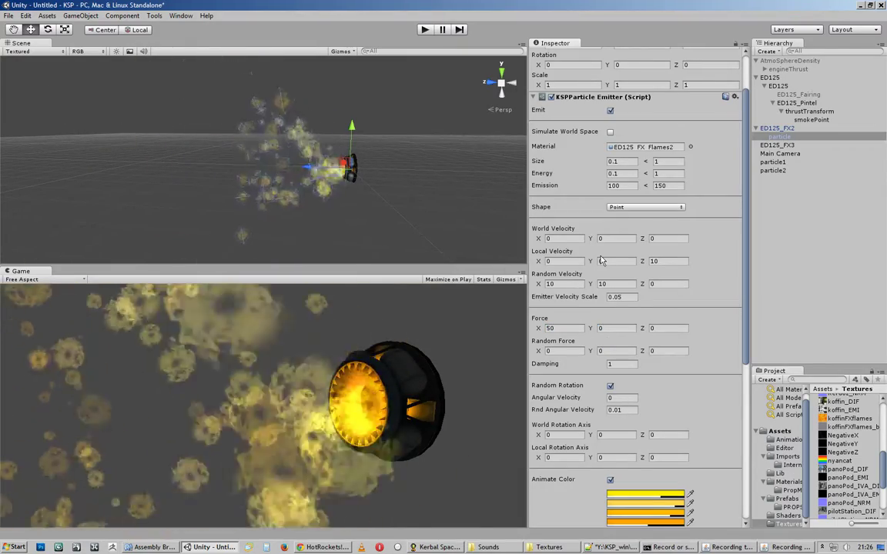
{"action": "scroll", "coordinate": [264, 201], "scroll_direction": "up", "scroll_amount": 3}
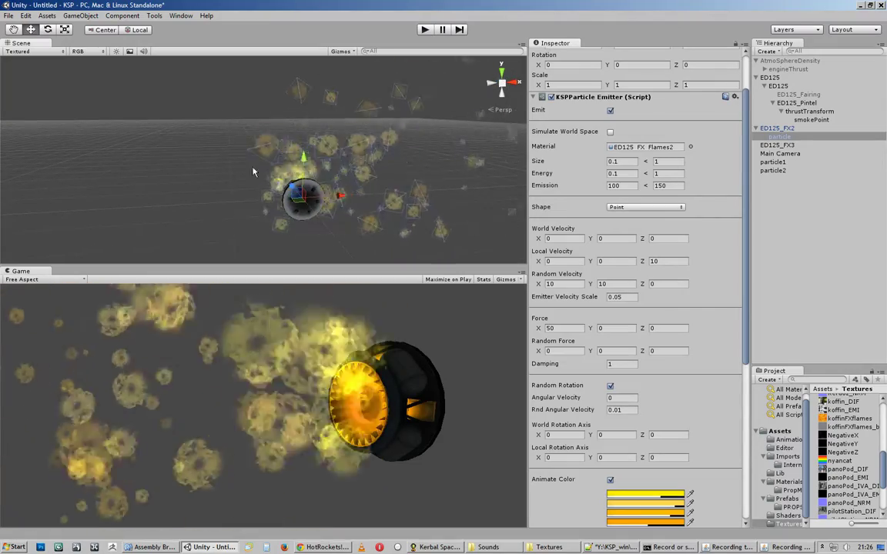
{"action": "scroll", "coordinate": [204, 196], "scroll_direction": "down", "scroll_amount": 4}
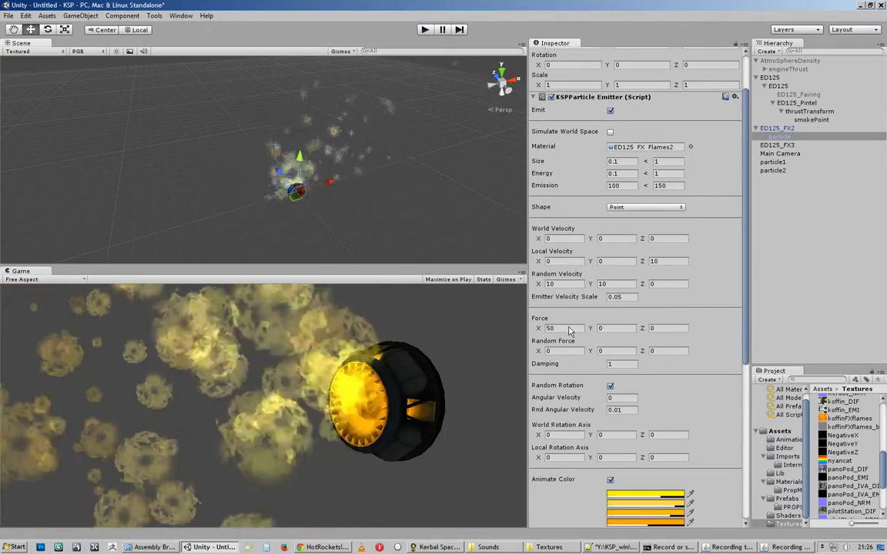
Reset the X-axis force to 0 and set the X-axis random force to 50 for comparison.
{"action": "double_click", "coordinate": [570, 330]}
{"action": "type", "text": "0"}
{"action": "key", "text": "Tab"}
{"action": "key", "text": "Tab"}
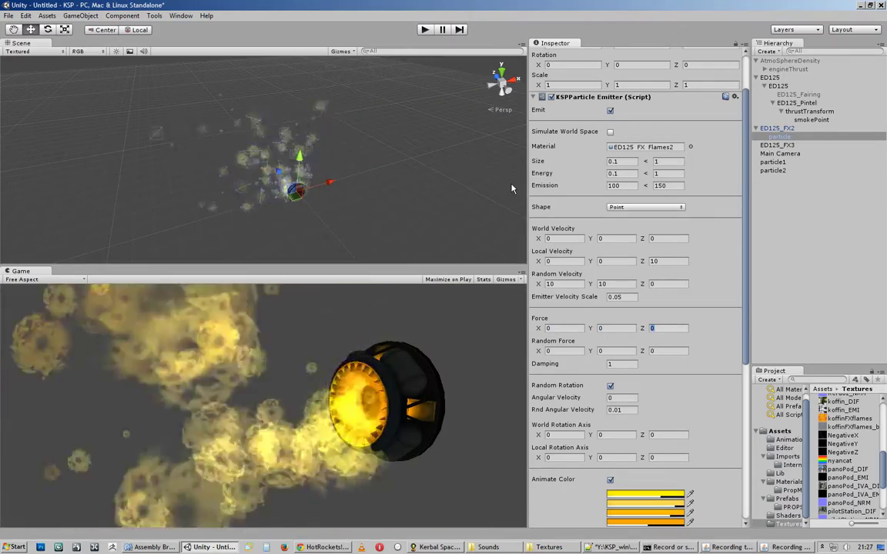
{"action": "key", "text": "Tab"}
{"action": "type", "text": "50"}
{"action": "left_click_drag", "start_coordinate": [511, 188], "coordinate": [462, 192], "text": "alt"}
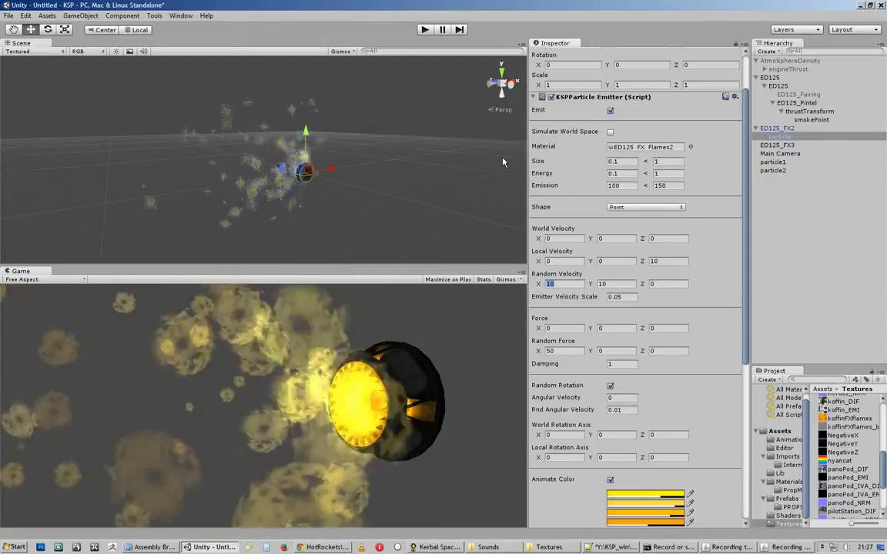
Set the random velocity to 0 on the X and Y axes and raise the X-axis random force to 100.
{"action": "type", "text": "0"}
{"action": "key", "text": "Tab"}
{"action": "type", "text": "0"}
{"action": "key", "text": "Return"}
{"action": "right_click_drag", "start_coordinate": [357, 217], "coordinate": [515, 201], "text": "alt"}
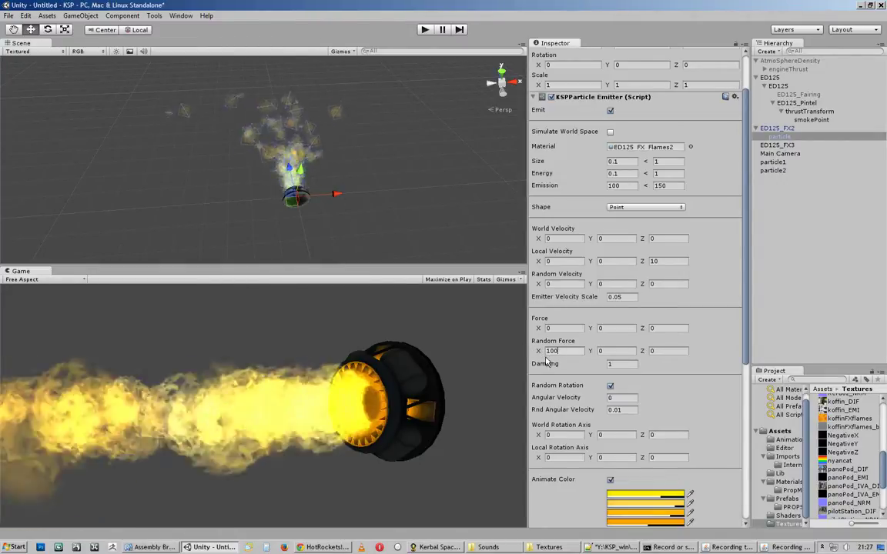
Try a constant X-axis force of 100 in place of the random force, then reset it to 0.
{"action": "left_click", "coordinate": [543, 351]}
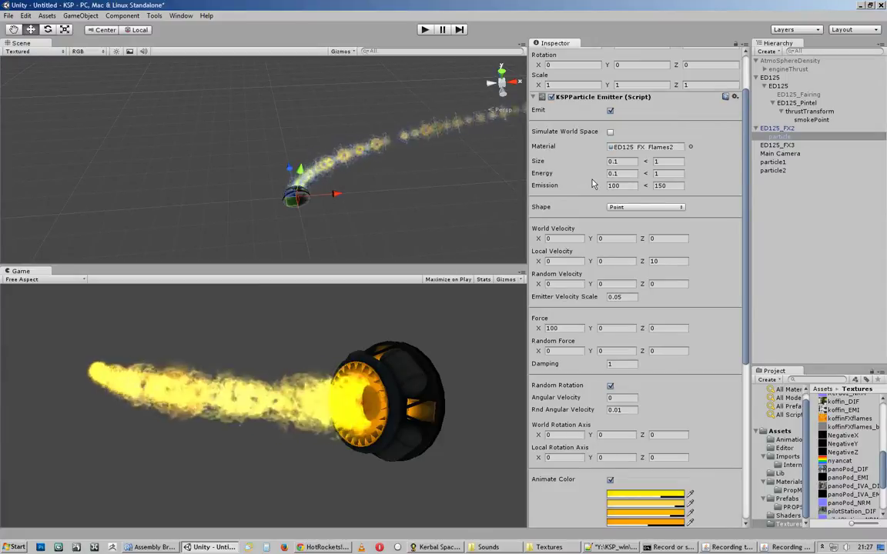
{"action": "double_click", "coordinate": [562, 328]}
{"action": "type", "text": "0"}
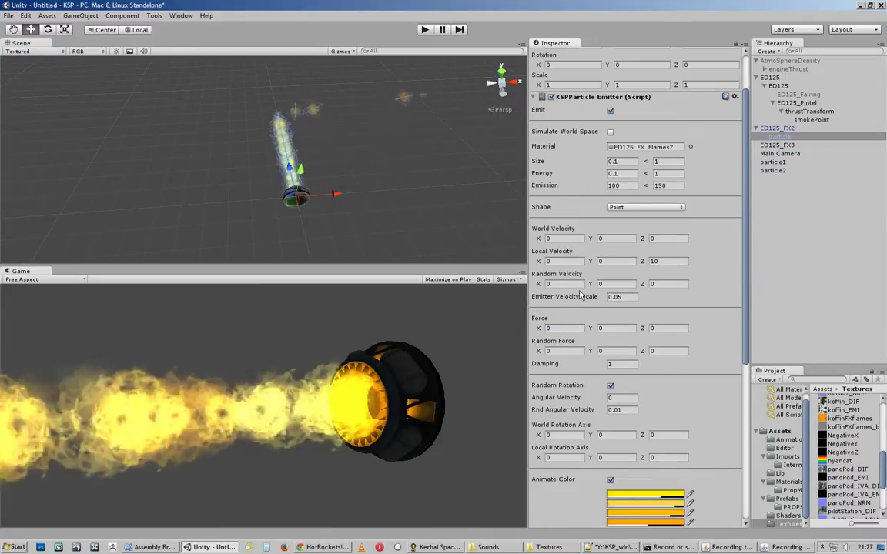
Set the random force to 10 on the X axis, reselect the particle object and return its damping to 1.
{"action": "scroll", "coordinate": [670, 314], "scroll_direction": "down", "scroll_amount": 2}
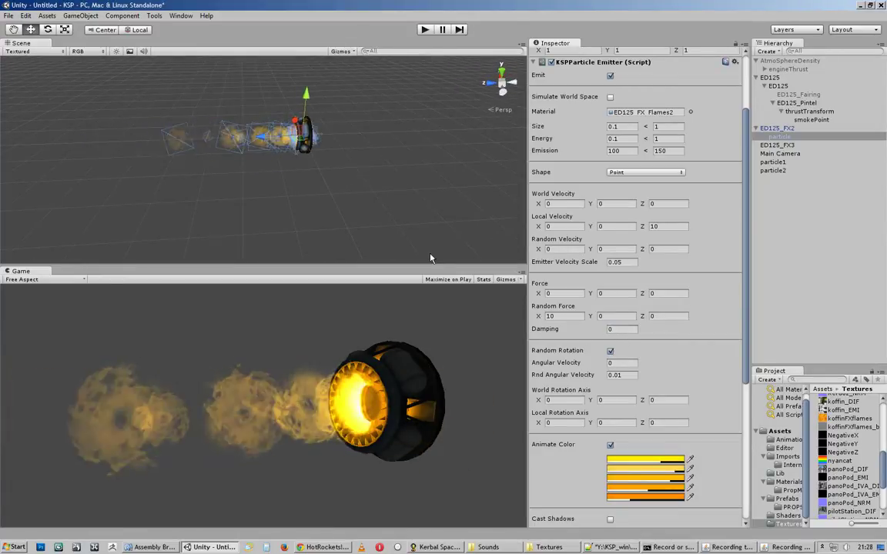
{"action": "left_click", "coordinate": [376, 230]}
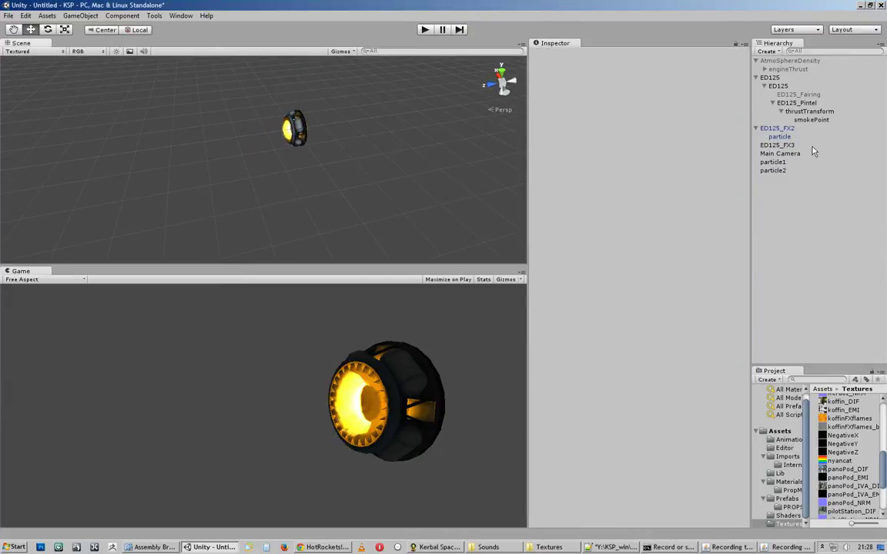
{"action": "left_click", "coordinate": [804, 137]}
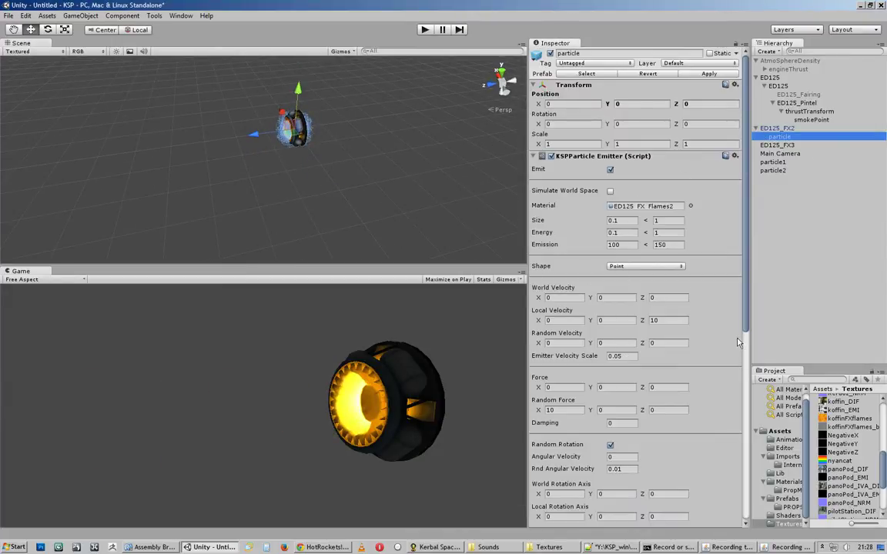
{"action": "scroll", "coordinate": [620, 326], "scroll_direction": "down", "scroll_amount": 3}
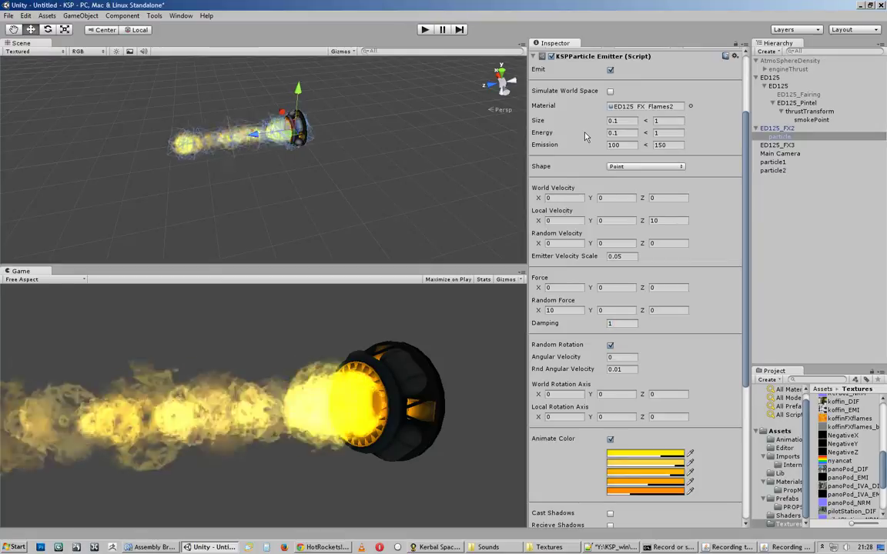
Lower the particle damping to 0.1 and reposition the Main Camera farther back for a side view of the whole flame.
{"action": "left_click", "coordinate": [614, 323]}
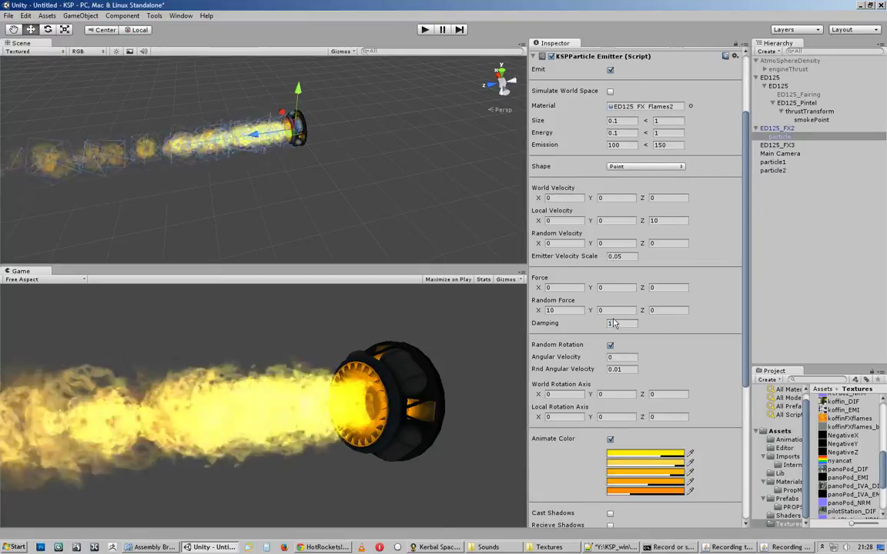
{"action": "type", "text": "0.1"}
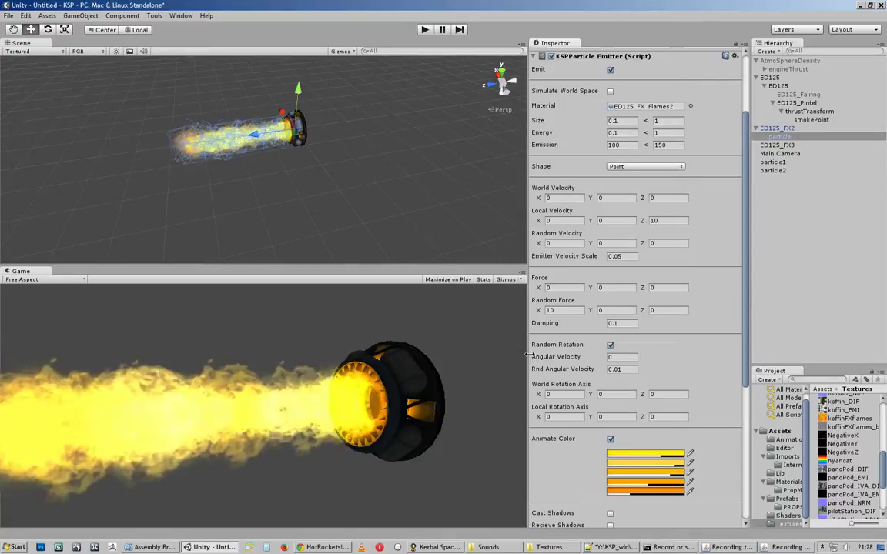
{"action": "left_click", "coordinate": [780, 153]}
{"action": "left_click_drag", "start_coordinate": [355, 187], "coordinate": [269, 240], "text": "alt"}
{"action": "key", "text": "w"}
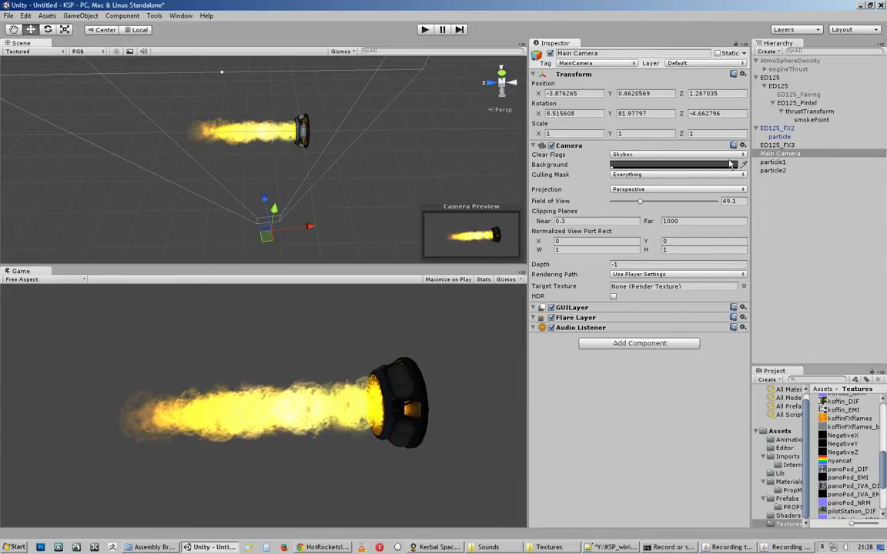
Reselect the particle object under ED125_FX2 and set its damping back to 1.
{"action": "left_click", "coordinate": [785, 138]}
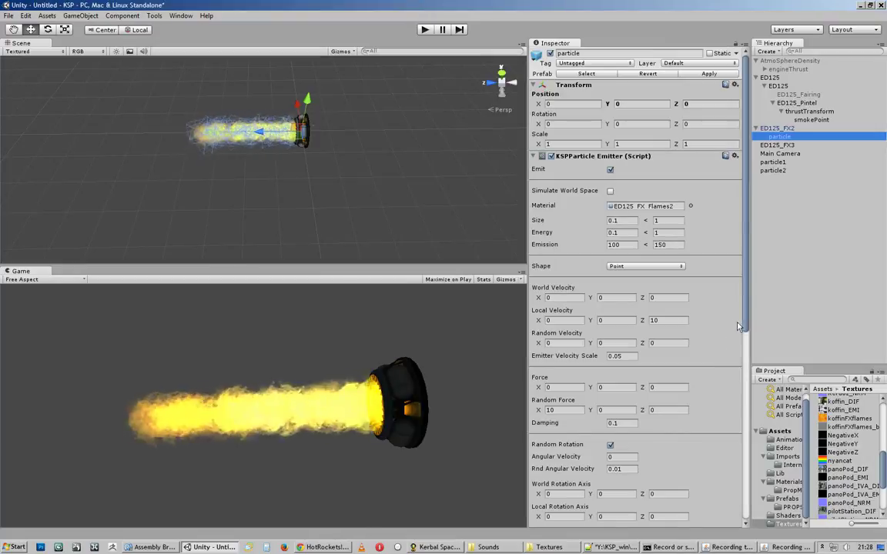
{"action": "scroll", "coordinate": [737, 326], "scroll_direction": "down", "scroll_amount": 3}
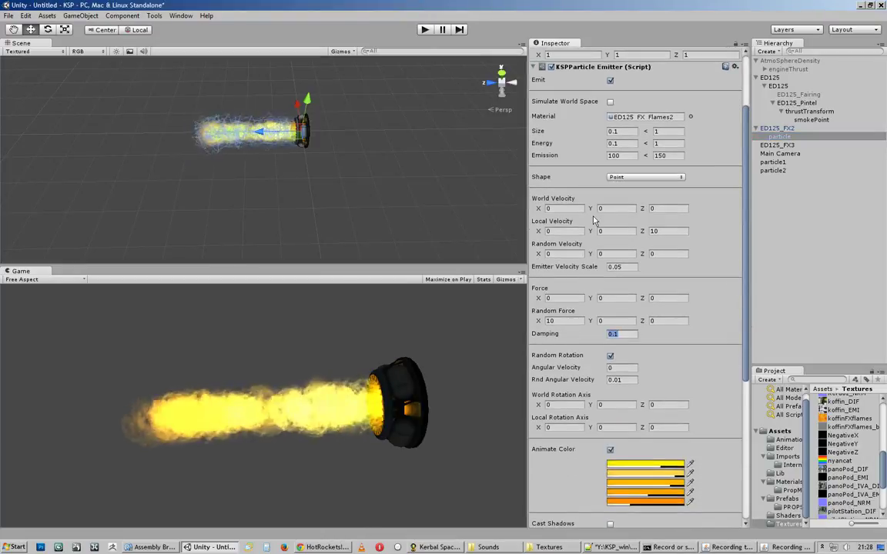
{"action": "type", "text": "1"}
{"action": "key", "text": "Return"}
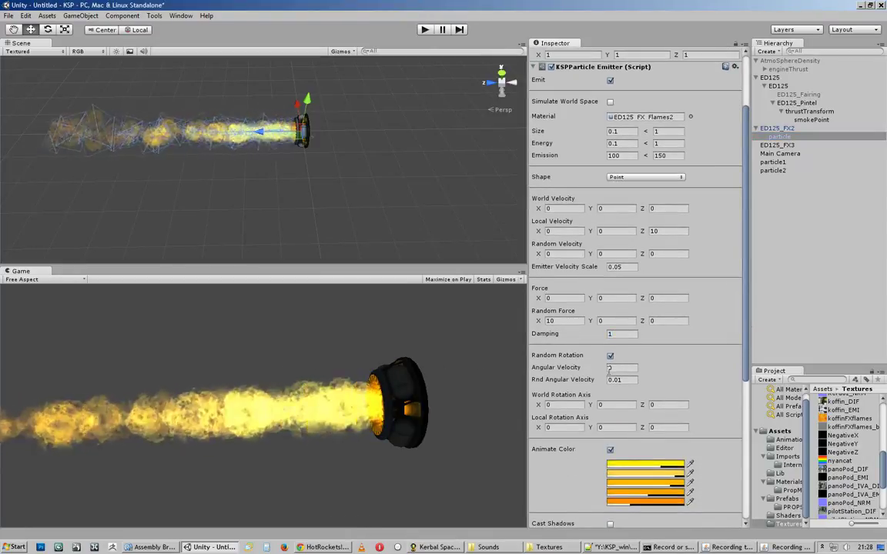
Reset the X-axis random force to 0 and try a value of 10 on the Z axis.
{"action": "left_click", "coordinate": [549, 320]}
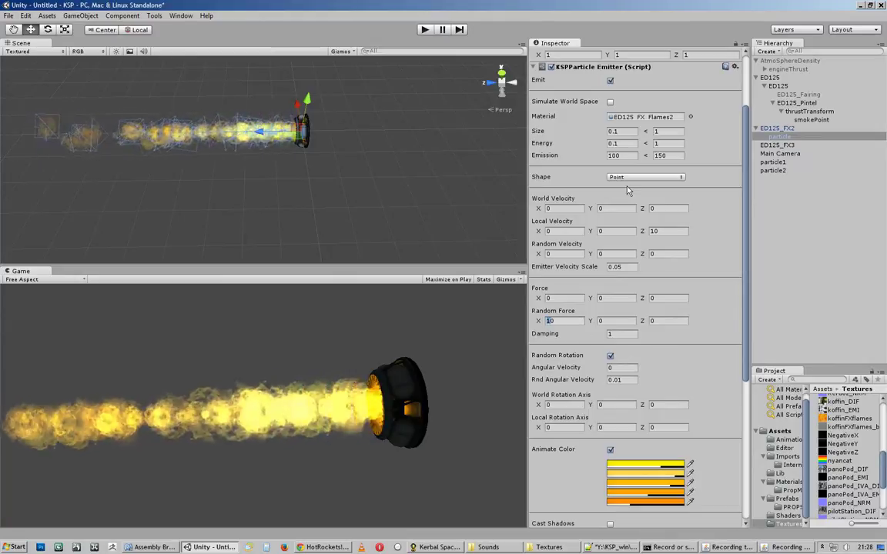
{"action": "key", "text": "BackSpace"}
{"action": "key", "text": "Tab"}
{"action": "key", "text": "Tab"}
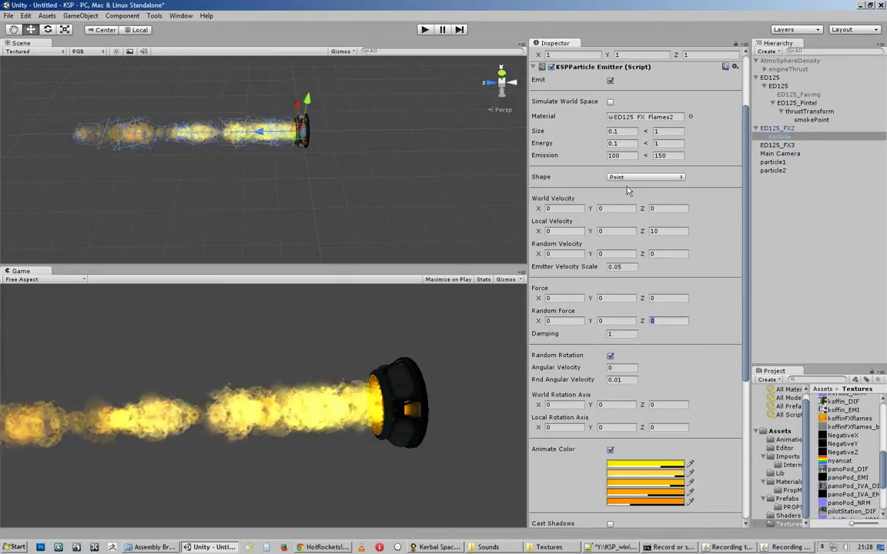
{"action": "type", "text": "10"}
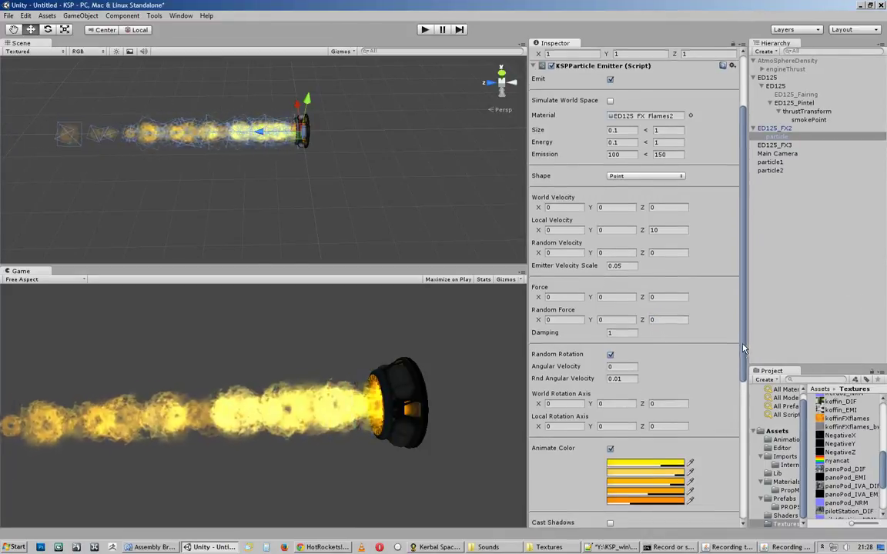
Turn off Random Rotation and inspect the orientation of the flame particles from several angles in the scene.
{"action": "scroll", "coordinate": [669, 339], "scroll_direction": "down", "scroll_amount": 3}
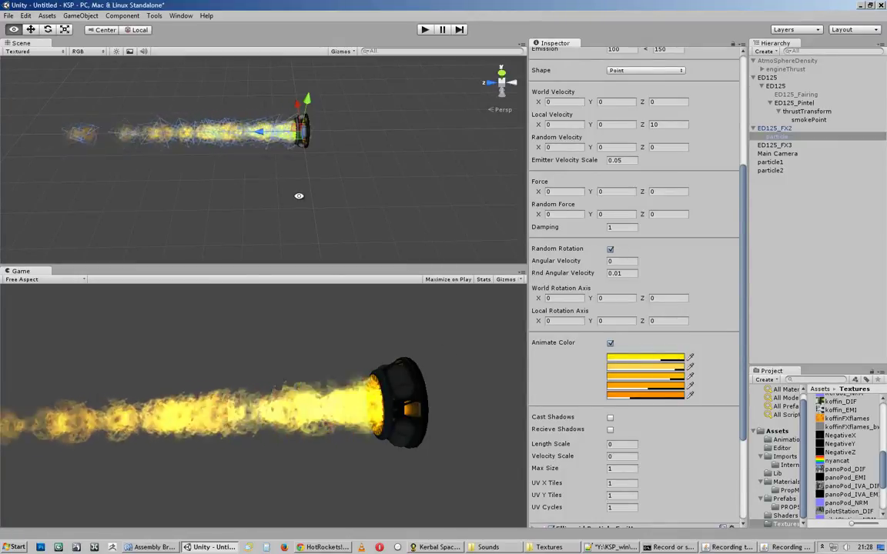
{"action": "right_click_drag", "start_coordinate": [223, 173], "coordinate": [152, 160], "text": "alt"}
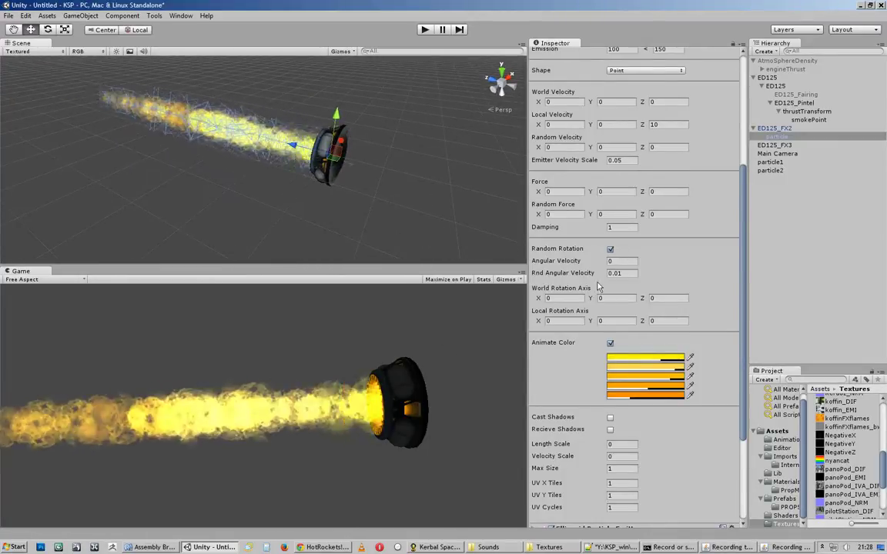
{"action": "left_click_drag", "start_coordinate": [307, 192], "coordinate": [245, 170], "text": "alt"}
{"action": "right_click_drag", "start_coordinate": [246, 170], "coordinate": [408, 208], "text": "alt"}
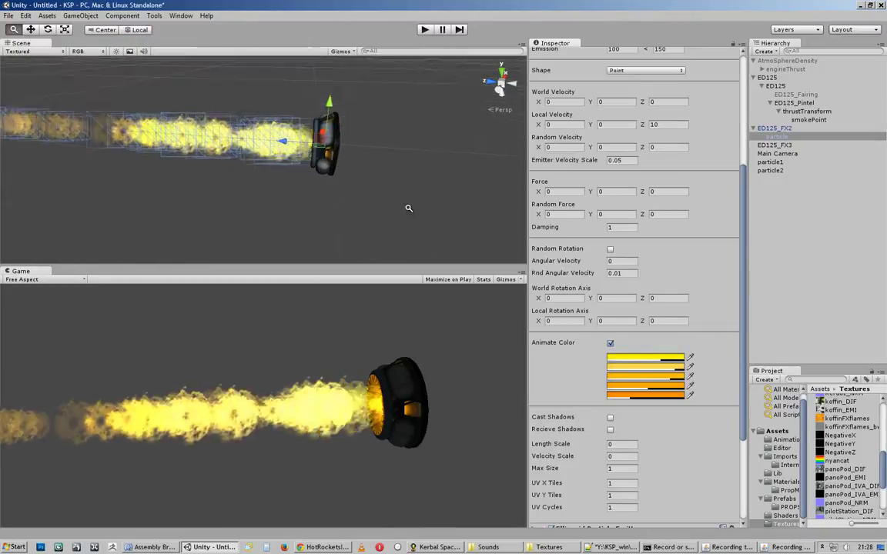
{"action": "left_click_drag", "start_coordinate": [302, 202], "coordinate": [201, 200], "text": "alt"}
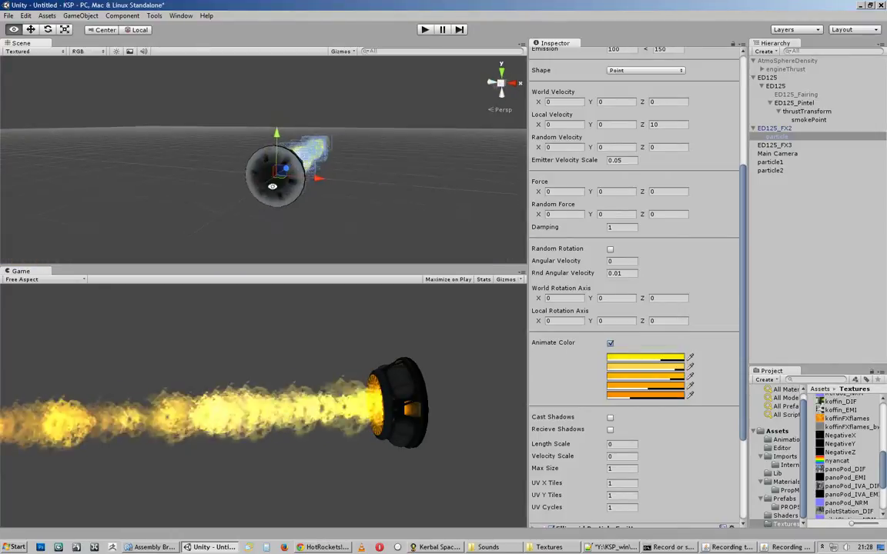
{"action": "left_click_drag", "start_coordinate": [347, 168], "coordinate": [311, 144], "text": "alt"}
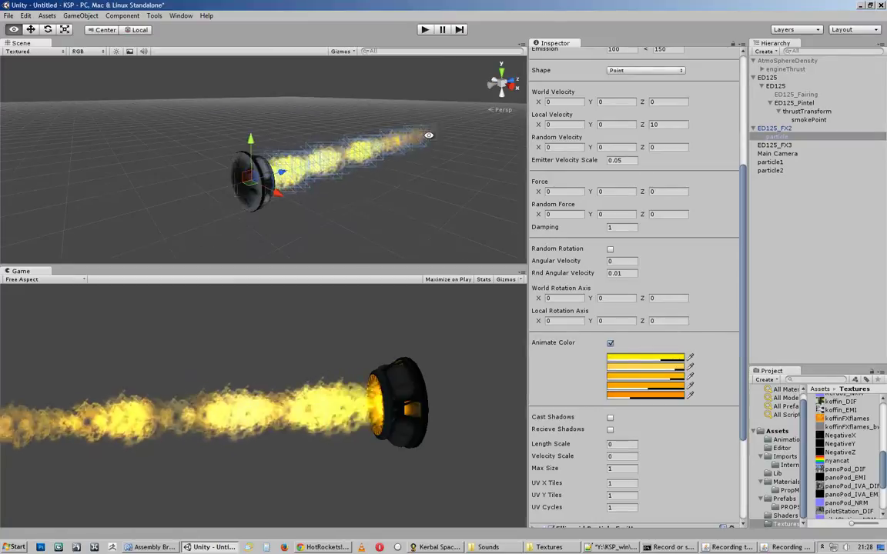
{"action": "left_click_drag", "start_coordinate": [429, 136], "coordinate": [371, 164], "text": "alt"}
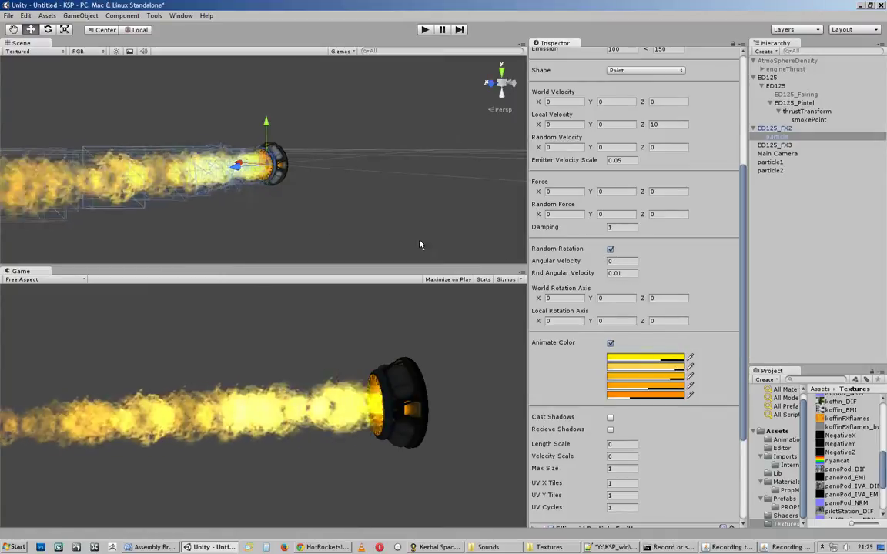
Turn Random Rotation back on and compare the particles looking along the exhaust axis and from the side.
{"action": "left_click_drag", "start_coordinate": [187, 217], "coordinate": [330, 200], "text": "alt"}
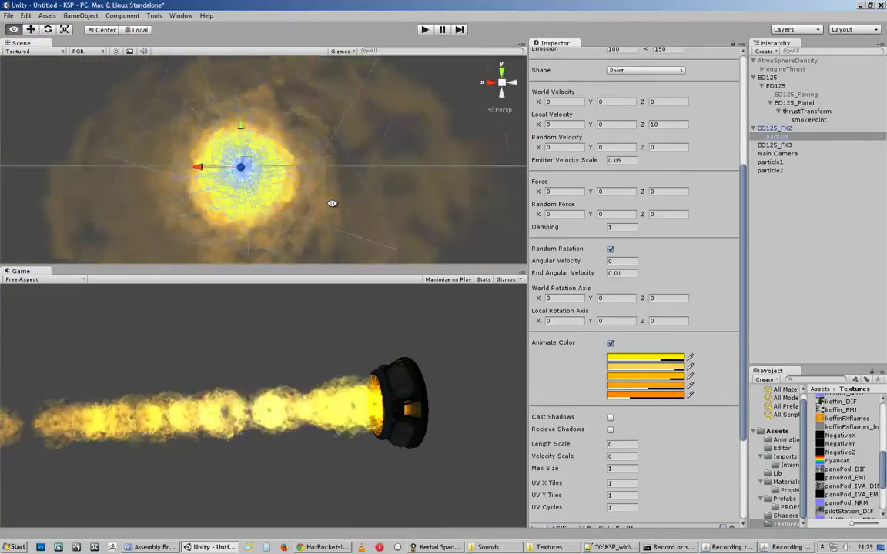
{"action": "right_click_drag", "start_coordinate": [333, 201], "coordinate": [376, 197], "text": "alt"}
{"action": "left_click_drag", "start_coordinate": [376, 198], "coordinate": [393, 201], "text": "alt"}
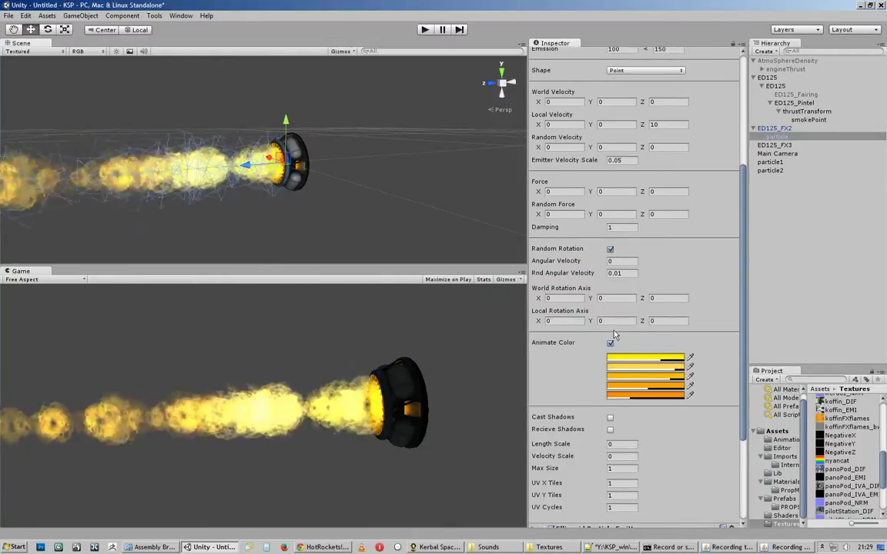
Try a world rotation axis value of 13.28 on Y, then reset it to 0.
{"action": "mouse_move", "coordinate": [743, 339]}
{"action": "left_mouse_down"}
{"action": "mouse_move", "coordinate": [743, 375]}
{"action": "mouse_move", "coordinate": [743, 329]}
{"action": "left_mouse_up"}
{"action": "scroll", "coordinate": [742, 330], "scroll_direction": "down", "scroll_amount": 1}
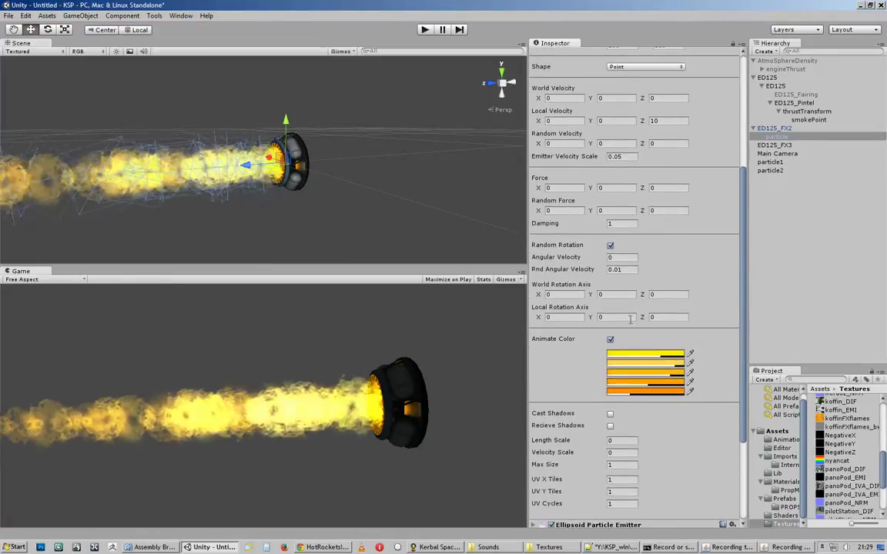
{"action": "mouse_move", "coordinate": [592, 296]}
{"action": "left_mouse_down"}
{"action": "mouse_move", "coordinate": [716, 292]}
{"action": "mouse_move", "coordinate": [586, 297]}
{"action": "mouse_move", "coordinate": [594, 299]}
{"action": "left_mouse_up"}
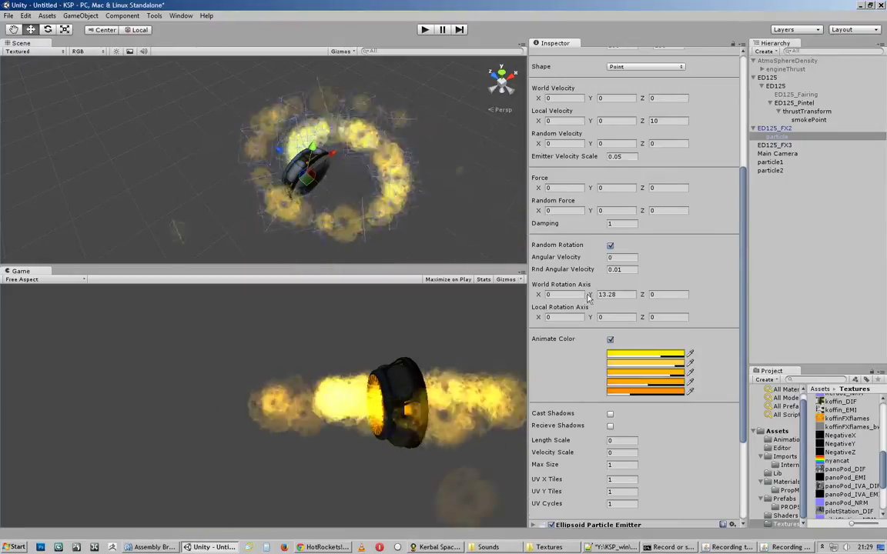
{"action": "double_click", "coordinate": [608, 294]}
{"action": "type", "text": "0"}
{"action": "key", "text": "Return"}
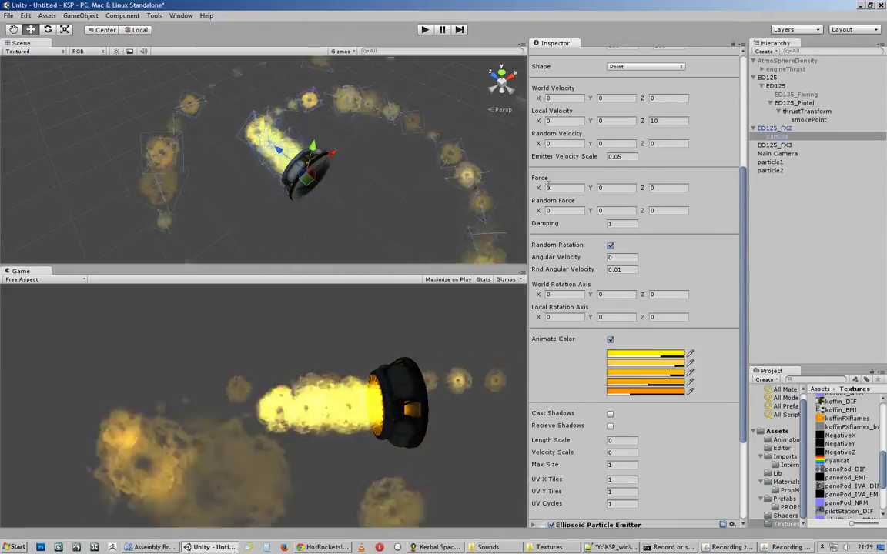
Try Y-axis values on the local and world rotation axes, about 3.06 for world, and return both to 0.
{"action": "left_click_drag", "start_coordinate": [590, 317], "coordinate": [628, 316]}
{"action": "left_click_drag", "start_coordinate": [385, 146], "coordinate": [345, 100], "text": "alt"}
{"action": "left_click_drag", "start_coordinate": [335, 135], "coordinate": [299, 152]}
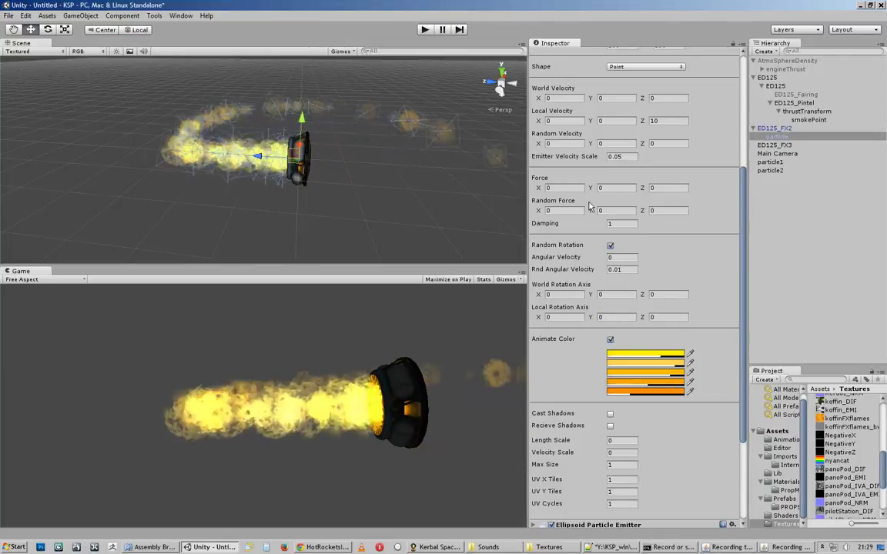
{"action": "left_click_drag", "start_coordinate": [589, 294], "coordinate": [616, 294]}
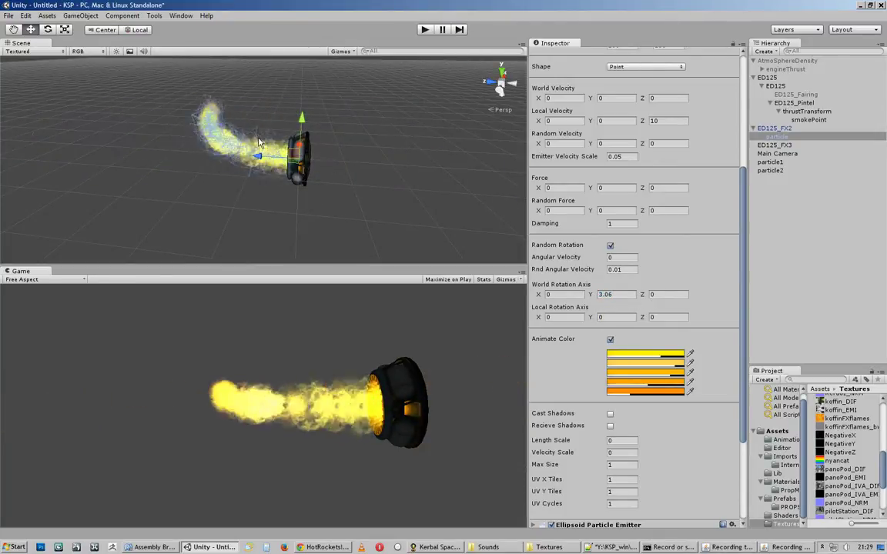
{"action": "left_click_drag", "start_coordinate": [343, 158], "coordinate": [321, 154]}
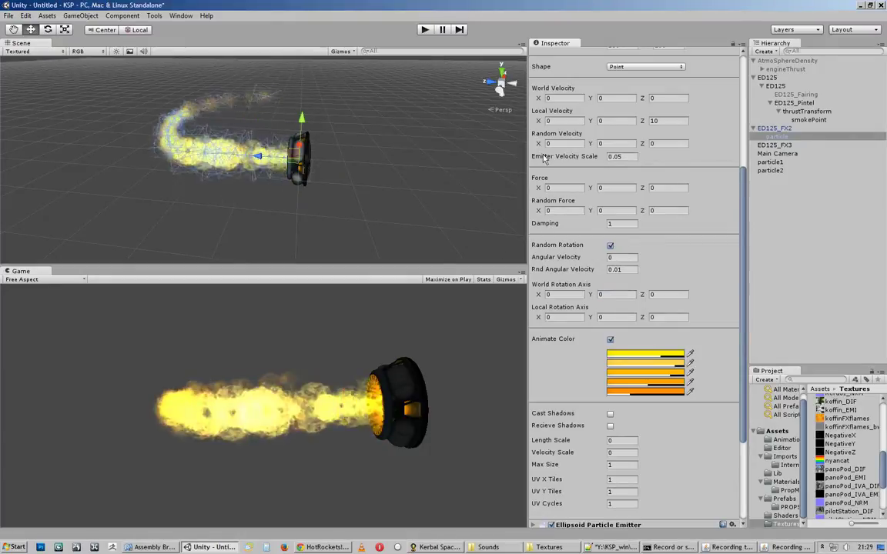
Try a world rotation axis value of 119.87 on Z, view the flame from behind the engine and reset it to 0.
{"action": "left_click_drag", "start_coordinate": [641, 294], "coordinate": [725, 297]}
{"action": "left_click_drag", "start_coordinate": [464, 228], "coordinate": [234, 248], "text": "alt"}
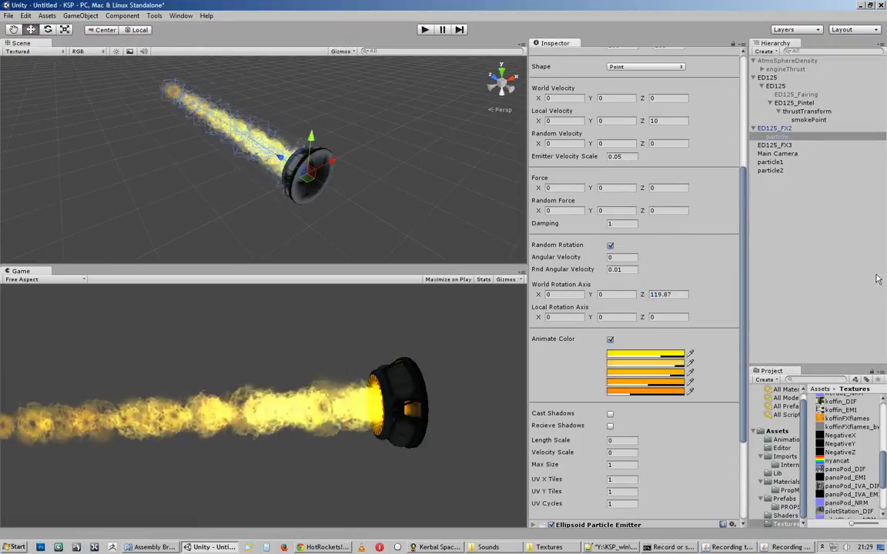
{"action": "left_click", "coordinate": [664, 294]}
{"action": "type", "text": "0"}
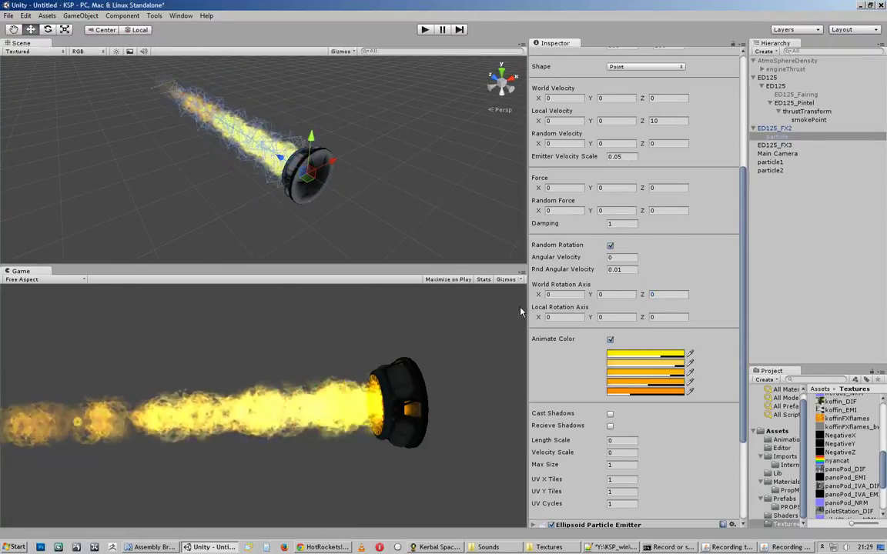
Try bending the flame with the X value of the world rotation axis, then reset it to 0.
{"action": "left_click_drag", "start_coordinate": [539, 298], "coordinate": [530, 326]}
{"action": "left_click", "coordinate": [561, 294]}
{"action": "type", "text": "0"}
{"action": "key", "text": "Return"}
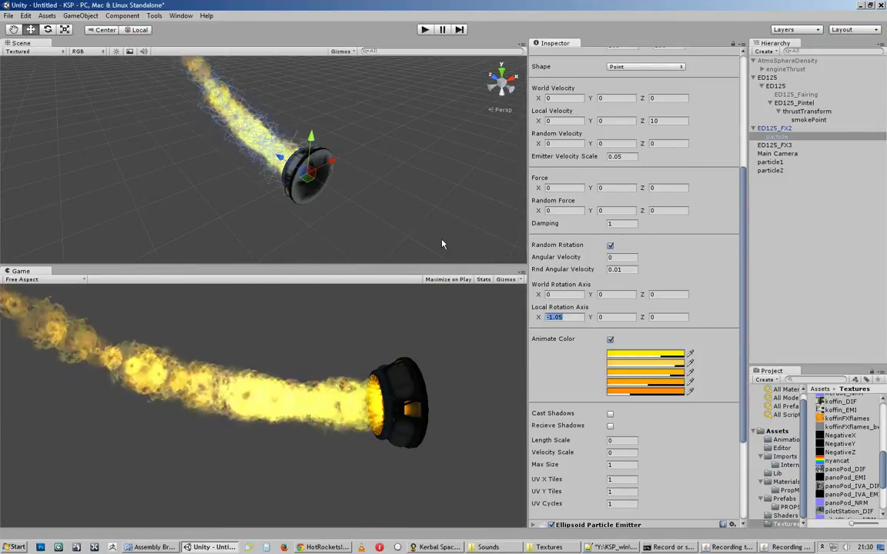
Reset the local rotation axis X value to 0, try 0.55 on Y and reset that to 0 too.
{"action": "type", "text": "0"}
{"action": "key", "text": "Return"}
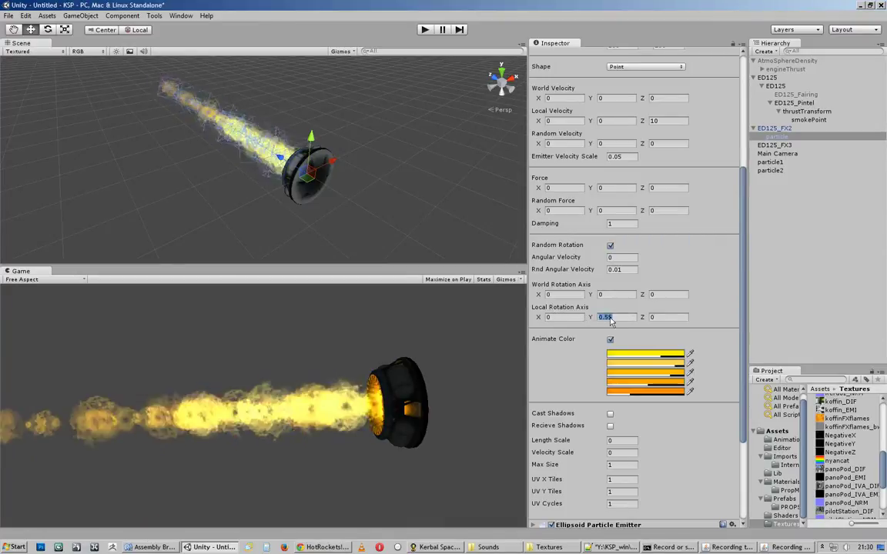
{"action": "left_click_drag", "start_coordinate": [732, 330], "coordinate": [624, 322]}
{"action": "type", "text": "0"}
{"action": "key", "text": "Return"}
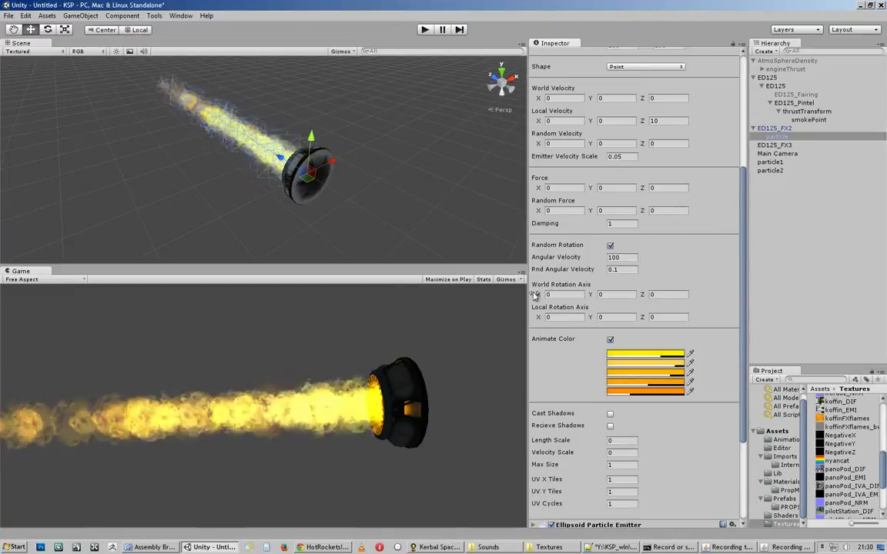
Turn off Random Rotation, view the spinning particles from the side and raise the angular velocity to 1000.
{"action": "left_click_drag", "start_coordinate": [431, 246], "coordinate": [560, 271], "text": "alt"}
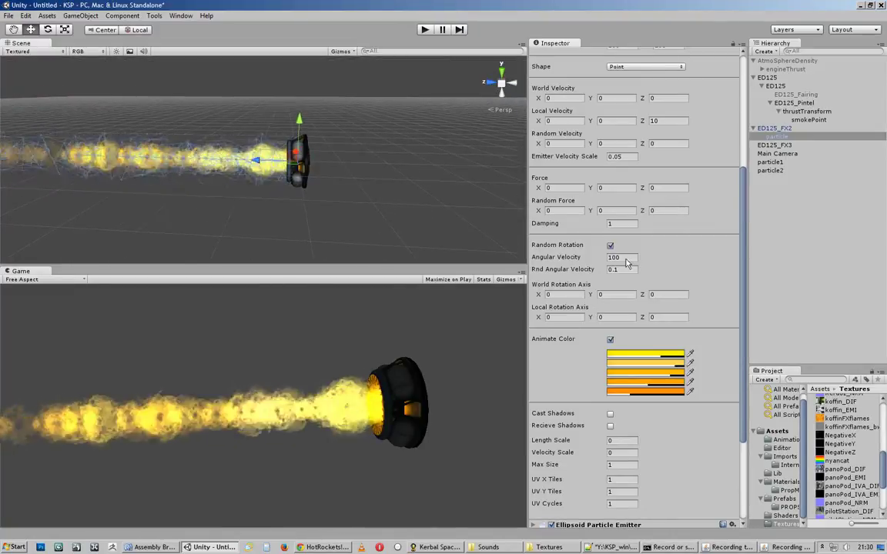
{"action": "left_click", "coordinate": [611, 245]}
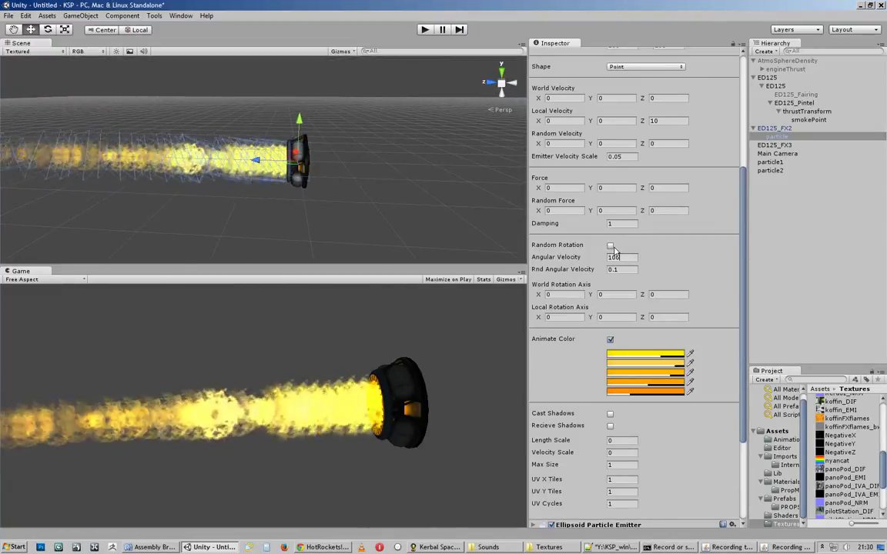
{"action": "left_click_drag", "start_coordinate": [378, 231], "coordinate": [414, 228], "text": "alt"}
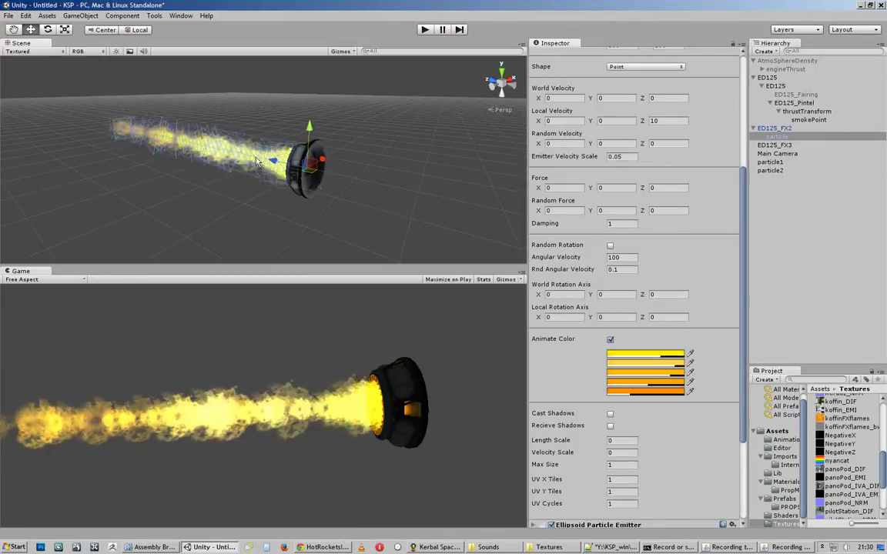
{"action": "left_click", "coordinate": [612, 258]}
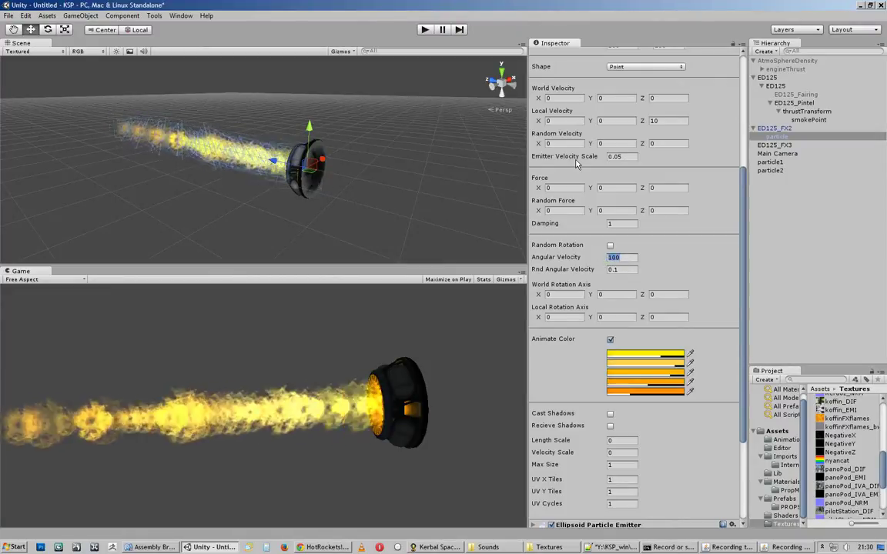
{"action": "type", "text": "1000"}
{"action": "key", "text": "Return"}
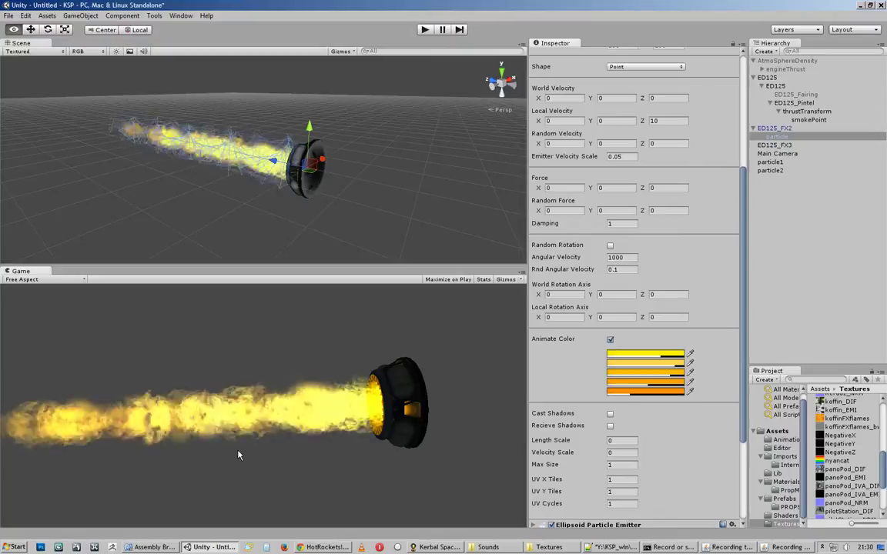
Drop the angular velocity to 0 for comparison, then set it to 500.
{"action": "left_click", "coordinate": [616, 257]}
{"action": "type", "text": "0"}
{"action": "key", "text": "Return"}
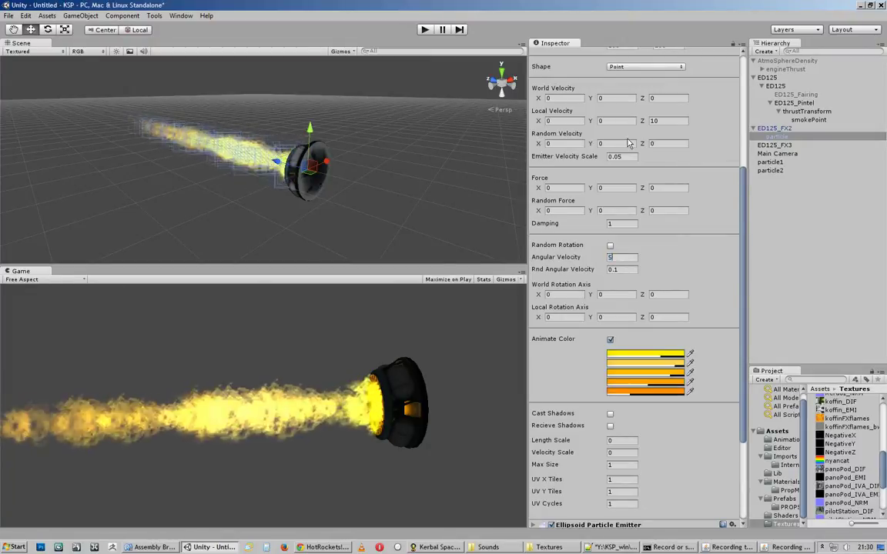
{"action": "type", "text": "500"}
{"action": "key", "text": "Return"}
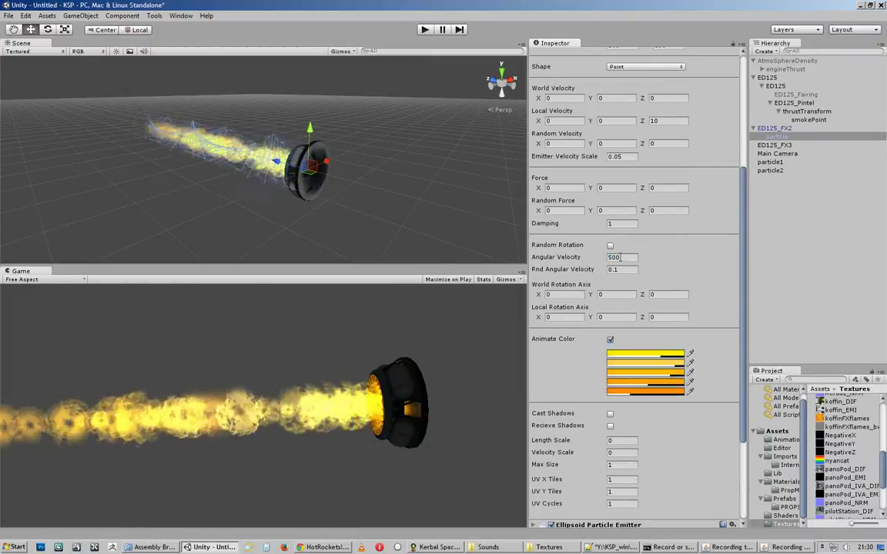
Try angular velocities of 10, 45, 100 and 360 on the particles, then return to 10 and turn Random Rotation on.
{"action": "double_click", "coordinate": [619, 257]}
{"action": "type", "text": "10"}
{"action": "key", "text": "Return"}
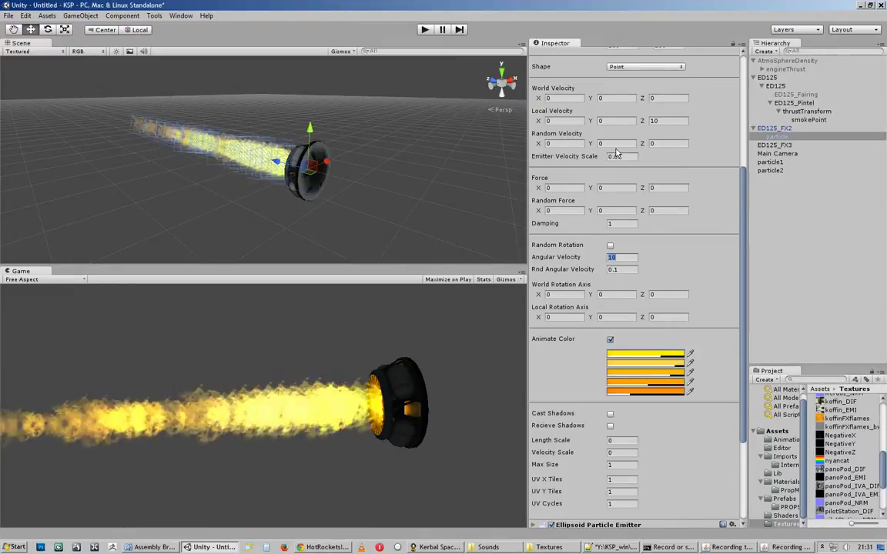
{"action": "type", "text": "45"}
{"action": "key", "text": "Return"}
{"action": "left_click", "coordinate": [551, 256]}
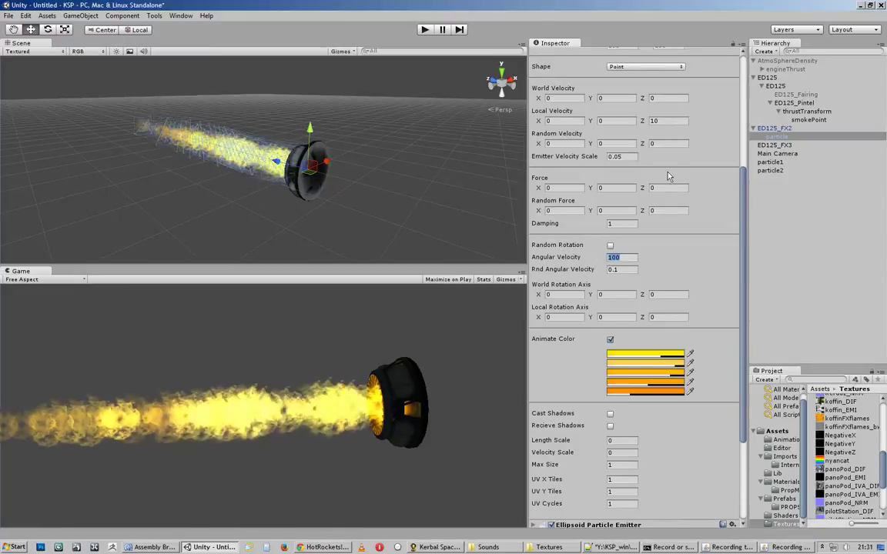
{"action": "type", "text": "360"}
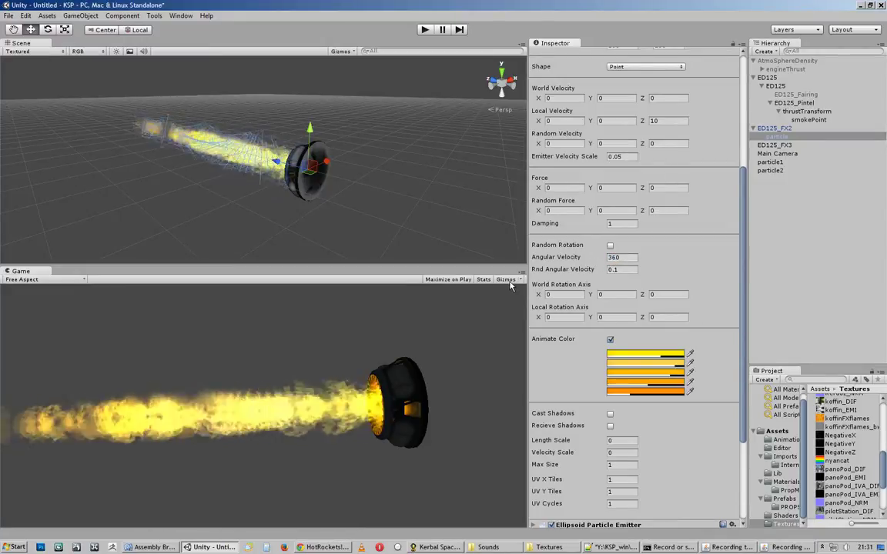
{"action": "left_click", "coordinate": [620, 259]}
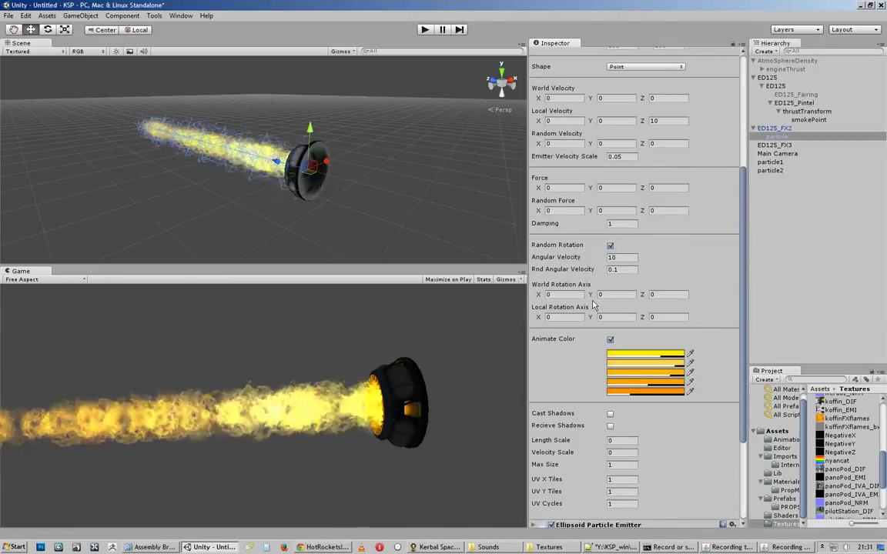
Try a dull grey as the first animated color, then restore yellow (255, 237, 0) with an alpha of 109.
{"action": "scroll", "coordinate": [735, 339], "scroll_direction": "down", "scroll_amount": 3}
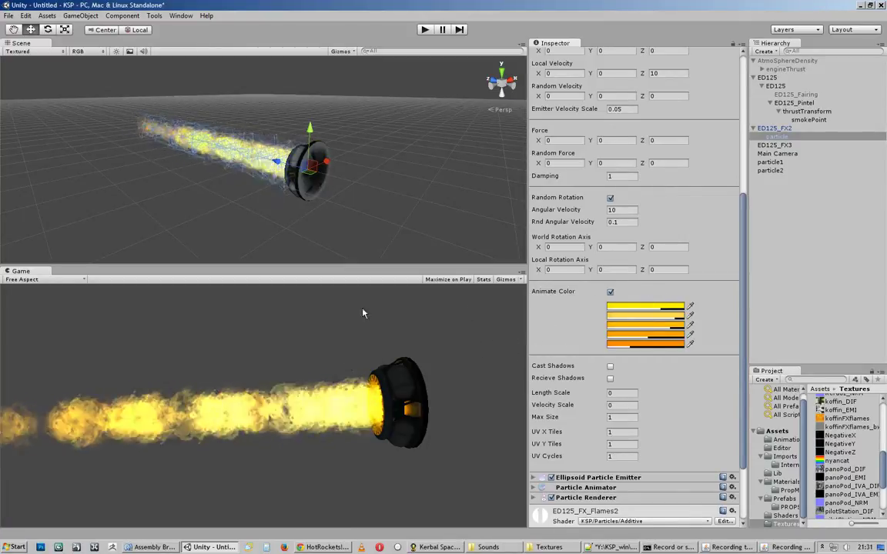
{"action": "left_click_drag", "start_coordinate": [242, 214], "coordinate": [388, 185], "text": "alt"}
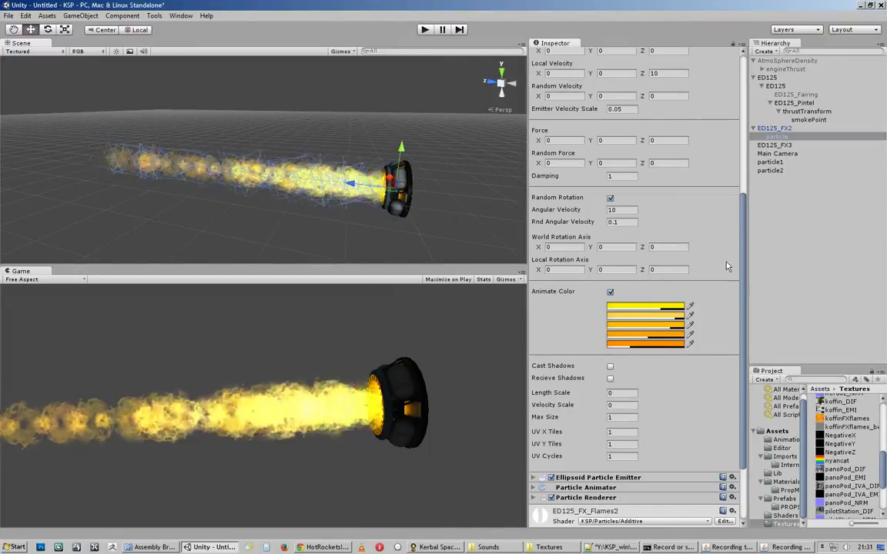
{"action": "scroll", "coordinate": [719, 337], "scroll_direction": "down", "scroll_amount": 3}
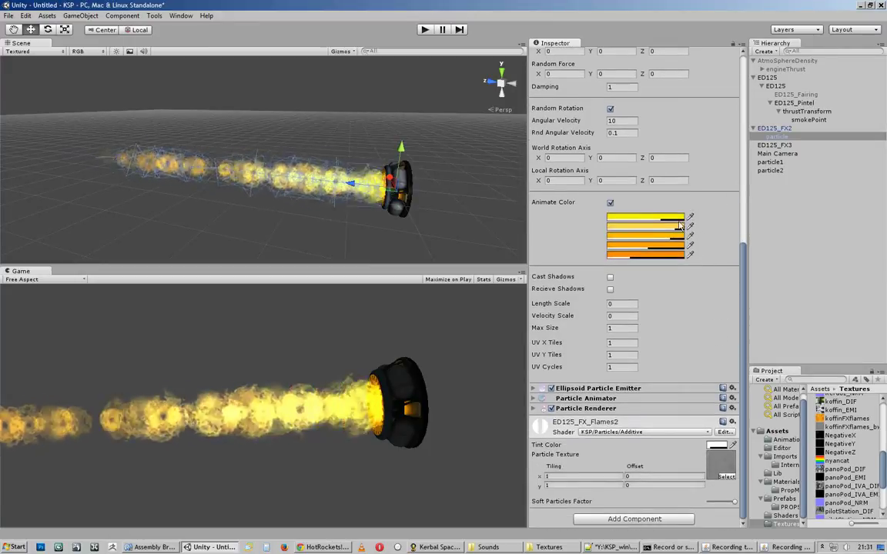
{"action": "left_click", "coordinate": [645, 217]}
{"action": "left_click", "coordinate": [575, 243]}
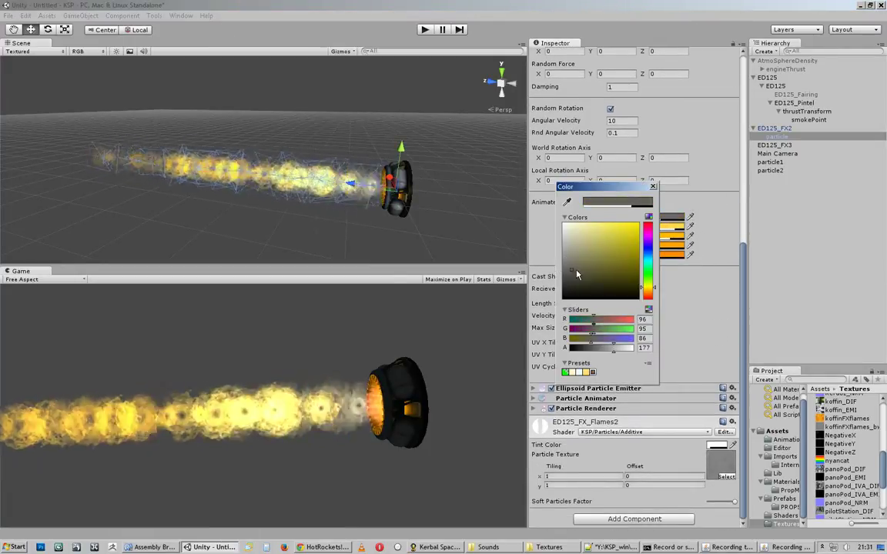
{"action": "mouse_move", "coordinate": [575, 247]}
{"action": "left_mouse_down"}
{"action": "mouse_move", "coordinate": [626, 241]}
{"action": "mouse_move", "coordinate": [637, 224]}
{"action": "left_mouse_up"}
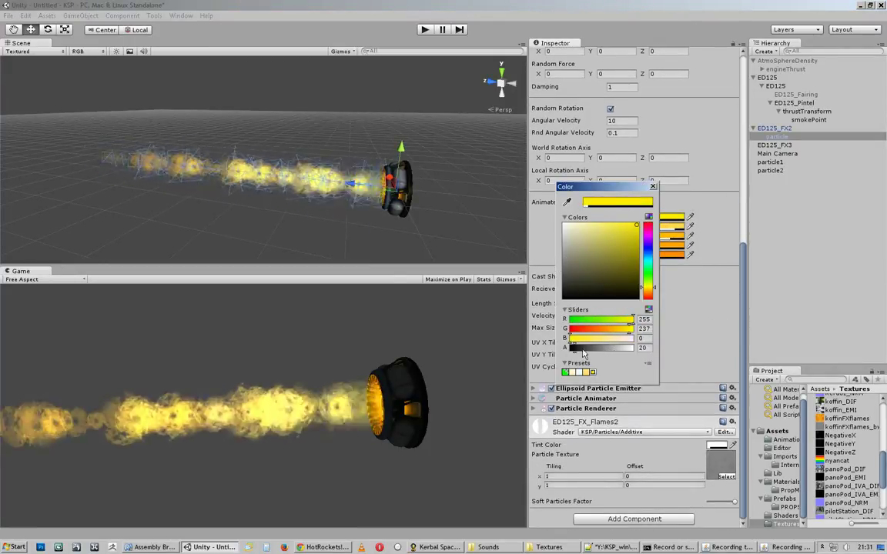
{"action": "left_click_drag", "start_coordinate": [606, 352], "coordinate": [625, 355]}
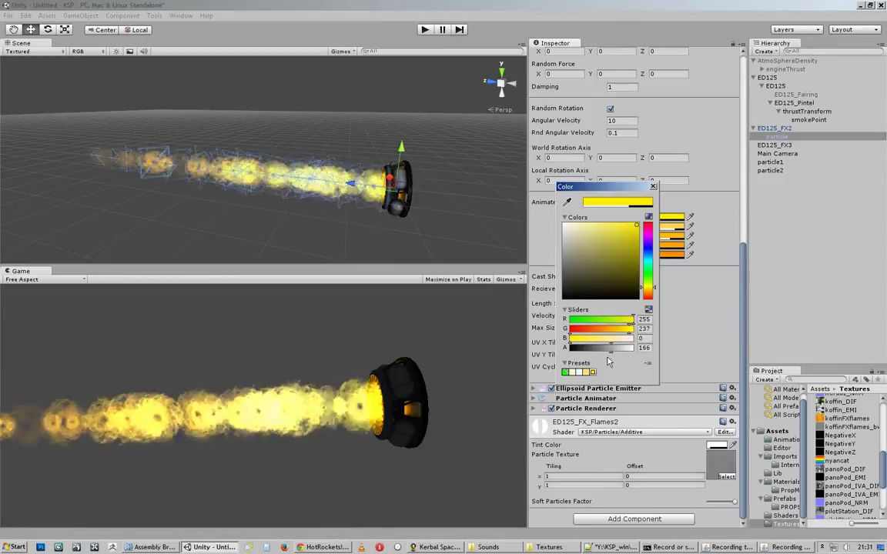
{"action": "left_click", "coordinate": [653, 186]}
{"action": "left_click", "coordinate": [674, 226]}
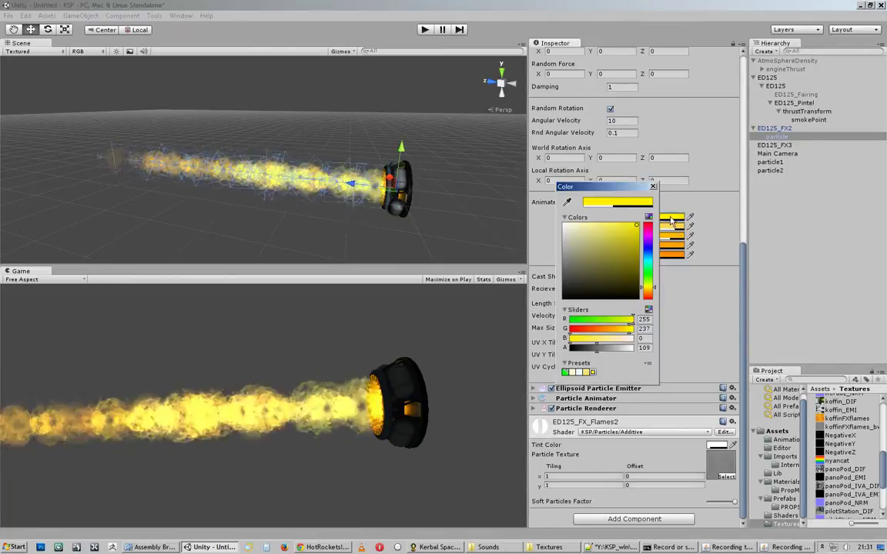
Shift the first animated color to orange (255, 174, 0), then settle on golden yellow (255, 216, 0).
{"action": "mouse_move", "coordinate": [648, 286]}
{"action": "left_mouse_down"}
{"action": "mouse_move", "coordinate": [650, 304]}
{"action": "mouse_move", "coordinate": [652, 239]}
{"action": "mouse_move", "coordinate": [650, 301]}
{"action": "mouse_move", "coordinate": [651, 293]}
{"action": "left_mouse_up"}
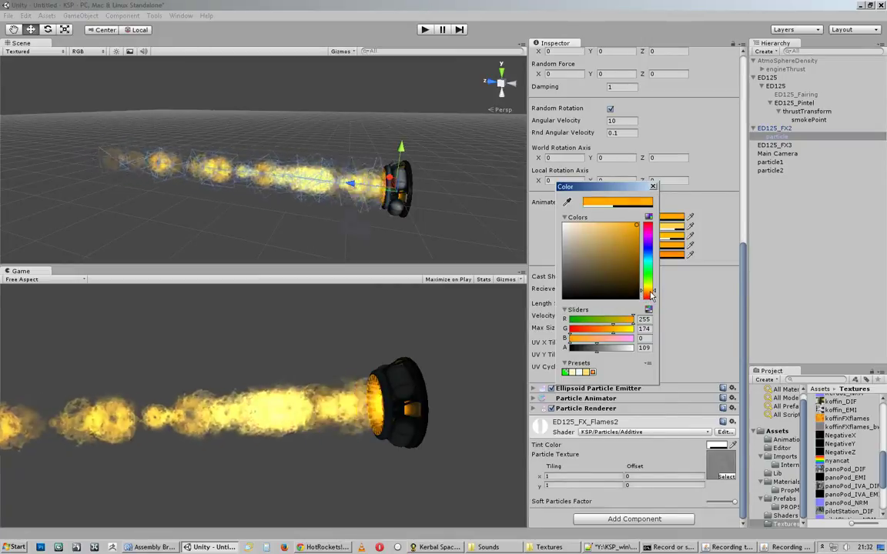
{"action": "left_click", "coordinate": [653, 187]}
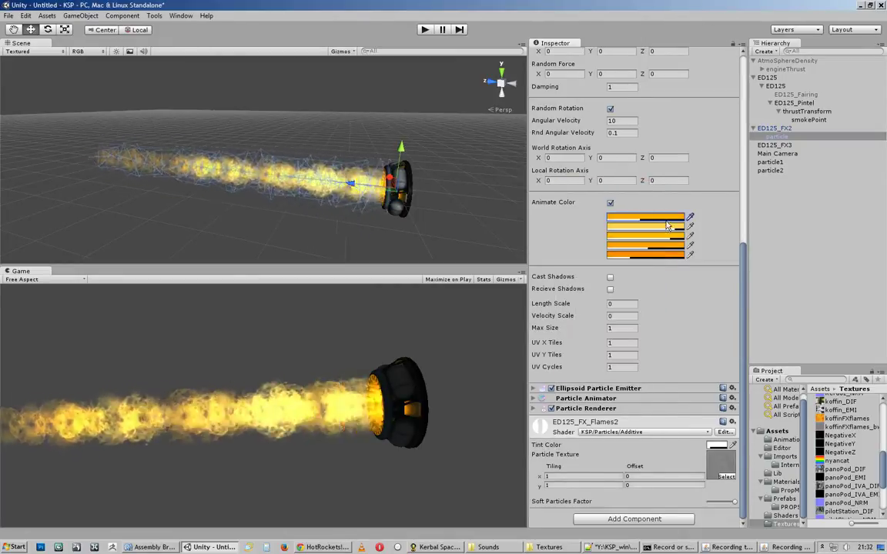
{"action": "left_click", "coordinate": [668, 226]}
{"action": "left_click_drag", "start_coordinate": [651, 293], "coordinate": [651, 292]}
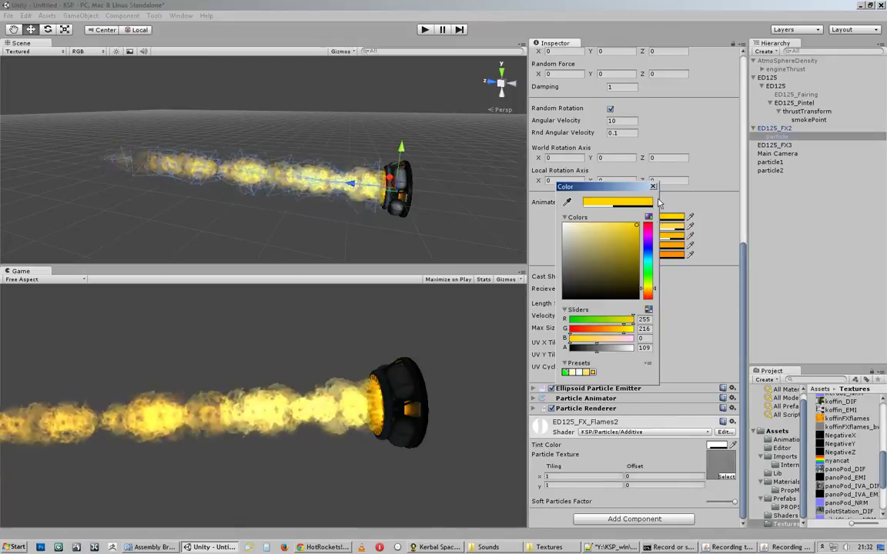
{"action": "left_click", "coordinate": [660, 197]}
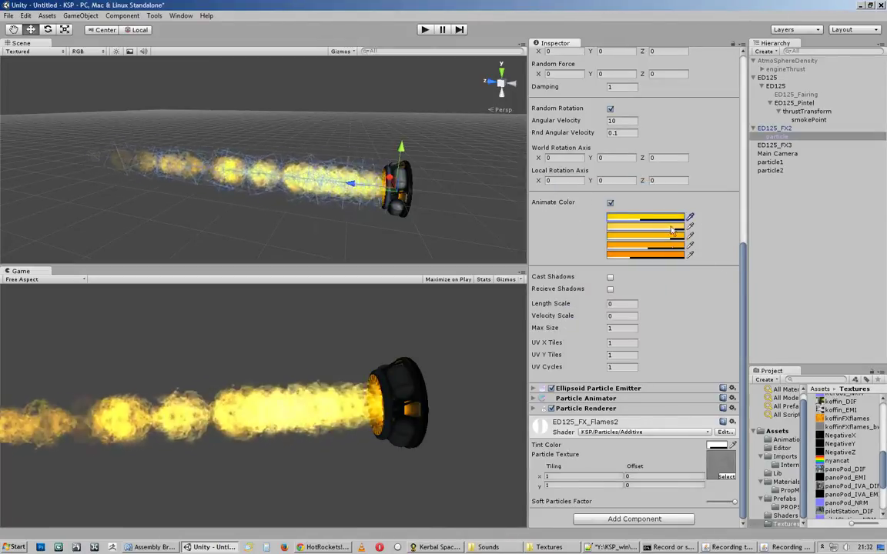
Turn off Animate Color and set the single particle color to black with an alpha of 255.
{"action": "left_click", "coordinate": [611, 203]}
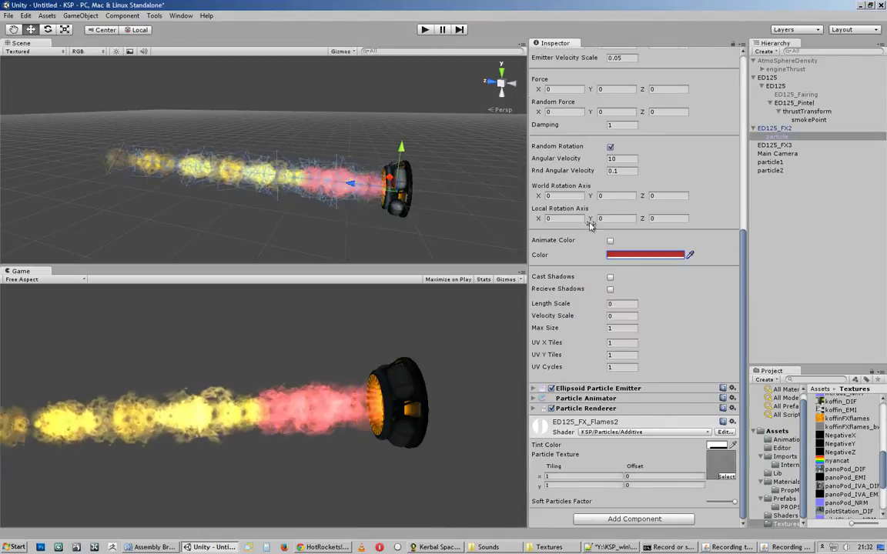
{"action": "left_click", "coordinate": [650, 255]}
{"action": "left_click_drag", "start_coordinate": [619, 248], "coordinate": [541, 306]}
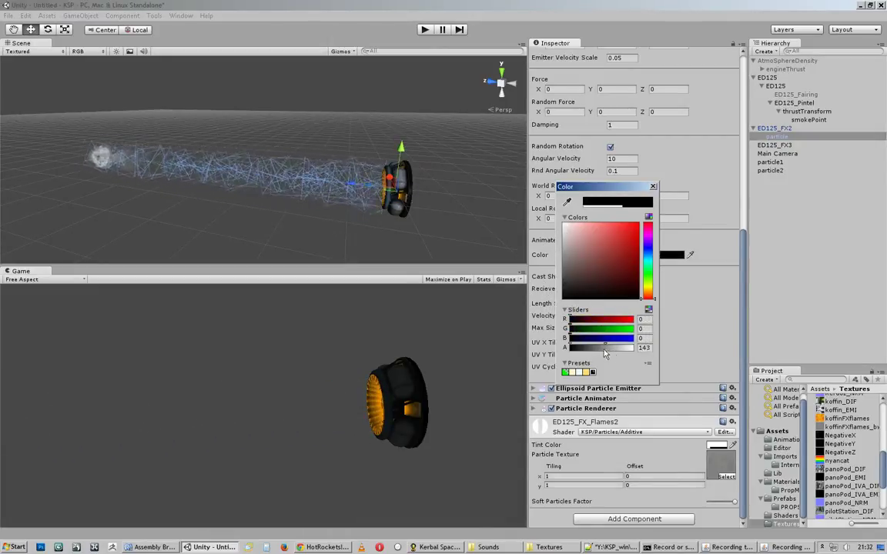
{"action": "left_click_drag", "start_coordinate": [601, 290], "coordinate": [584, 299]}
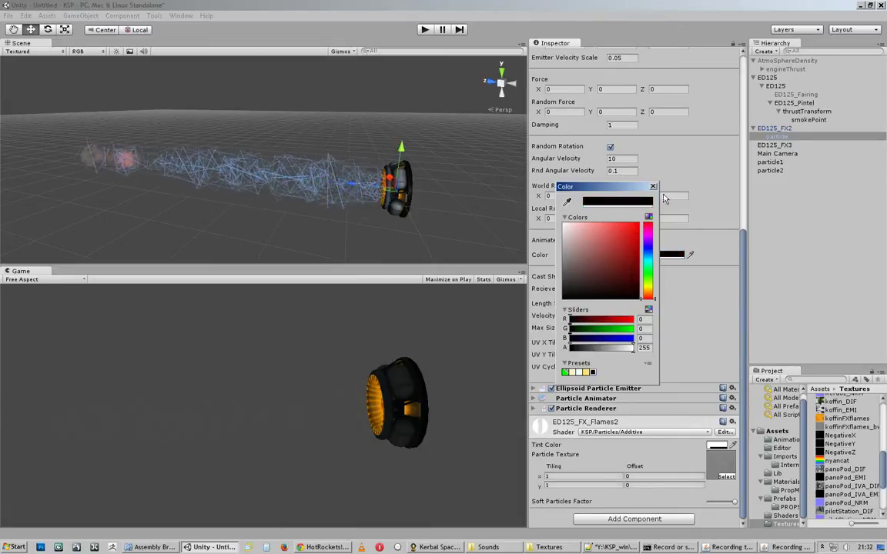
{"action": "left_click", "coordinate": [724, 233]}
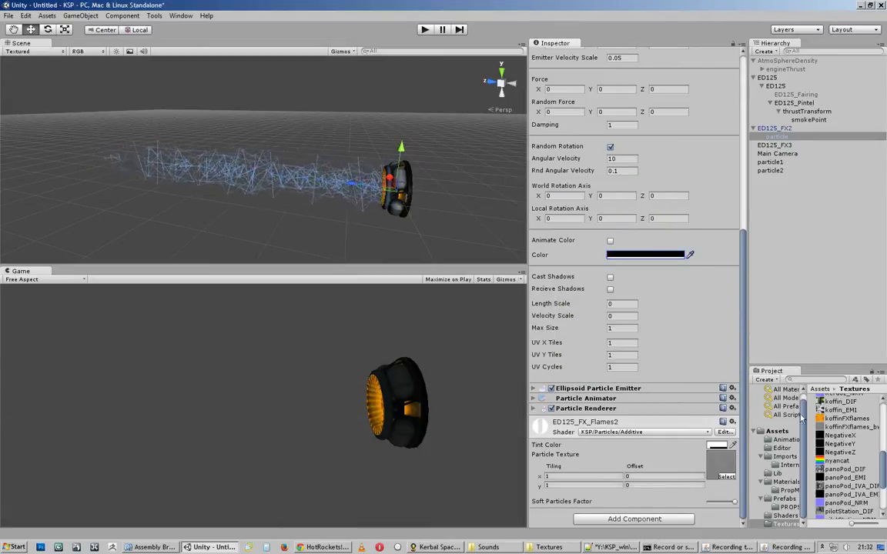
Find the ED125_FX_Flames2 material among the project's materials and set its shader to KSP/Particles/Alpha Blended.
{"action": "left_click", "coordinate": [787, 482]}
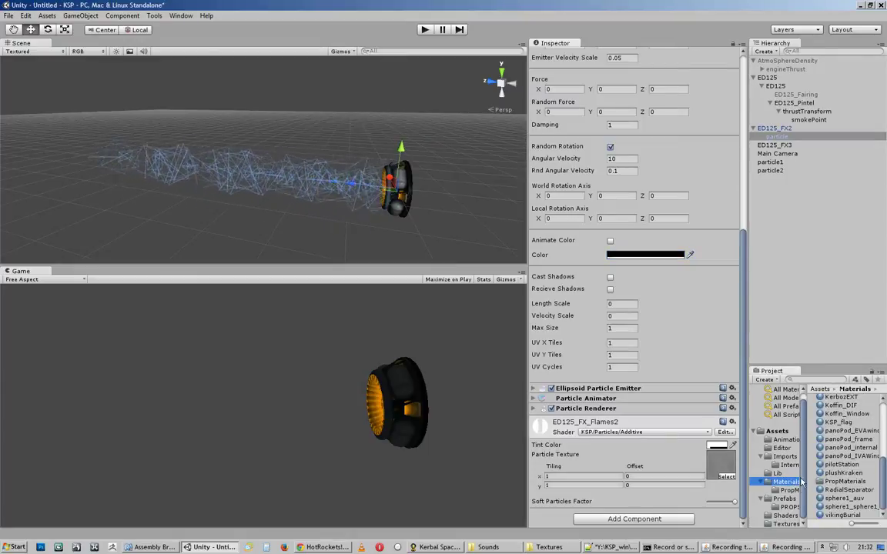
{"action": "scroll", "coordinate": [874, 455], "scroll_direction": "up", "scroll_amount": 5}
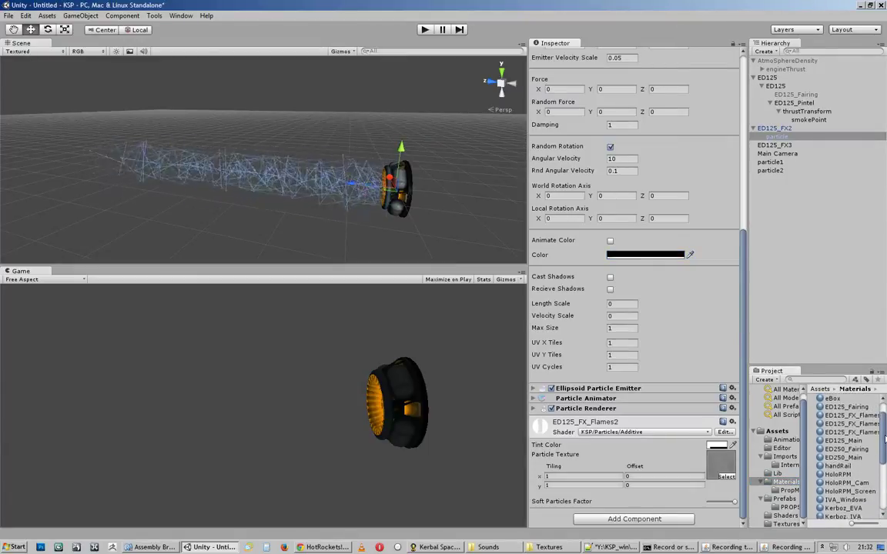
{"action": "left_click", "coordinate": [873, 445]}
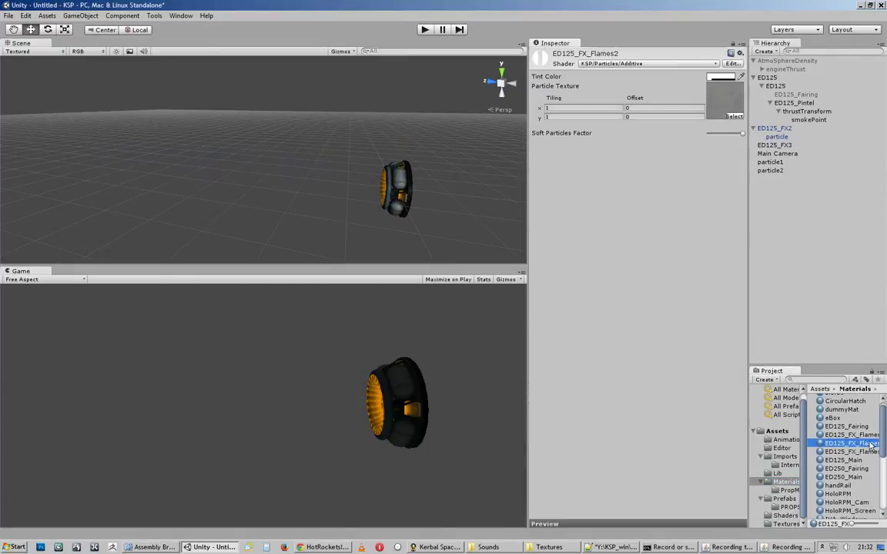
{"action": "left_click", "coordinate": [691, 64]}
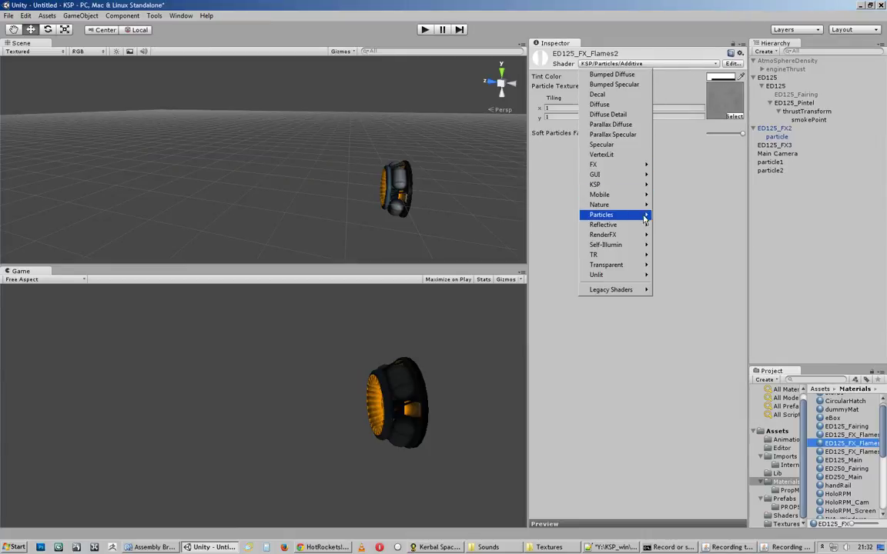
{"action": "mouse_move", "coordinate": [626, 189]}
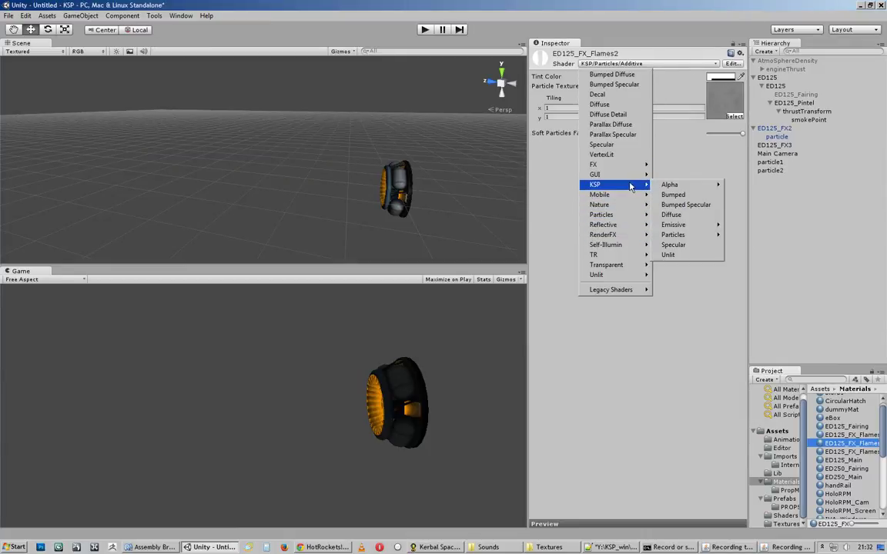
{"action": "mouse_move", "coordinate": [676, 235]}
{"action": "left_click", "coordinate": [754, 245]}
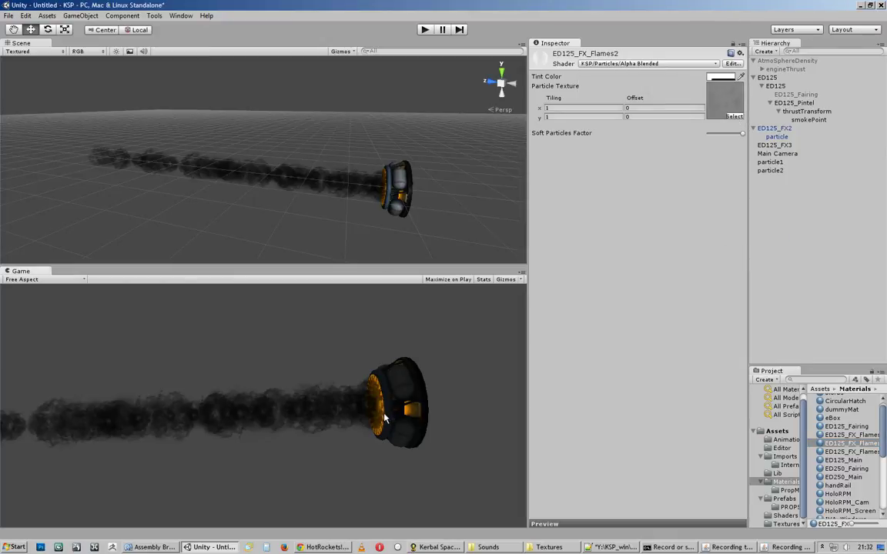
Reselect the ED125_FX2 particle and lower the alpha of its black color to 213.
{"action": "left_click", "coordinate": [777, 136]}
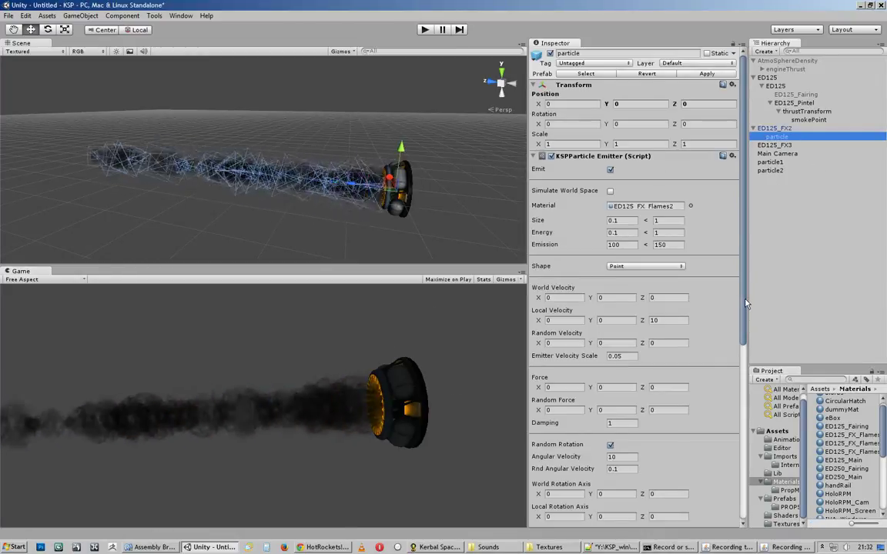
{"action": "scroll", "coordinate": [668, 362], "scroll_direction": "down", "scroll_amount": 5}
{"action": "left_click", "coordinate": [645, 338]}
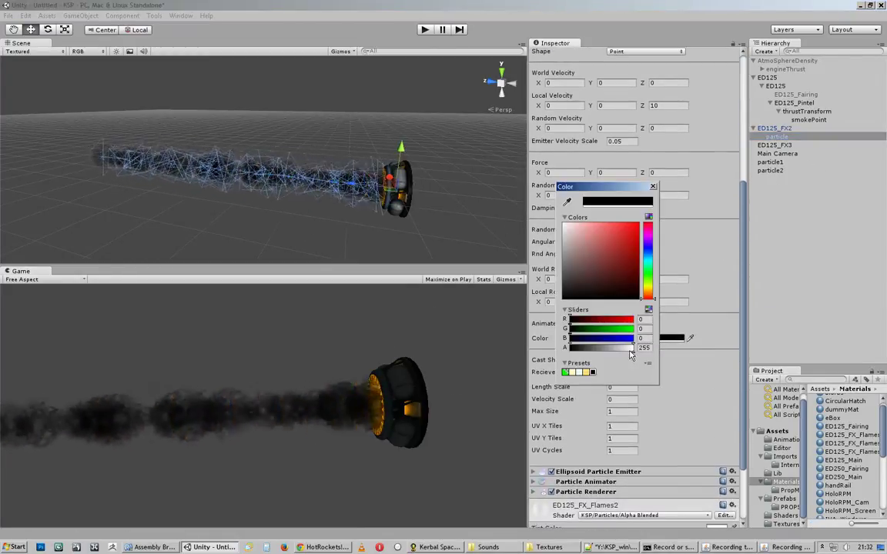
{"action": "mouse_move", "coordinate": [633, 348]}
{"action": "left_mouse_down"}
{"action": "mouse_move", "coordinate": [589, 351]}
{"action": "mouse_move", "coordinate": [640, 354]}
{"action": "left_mouse_up"}
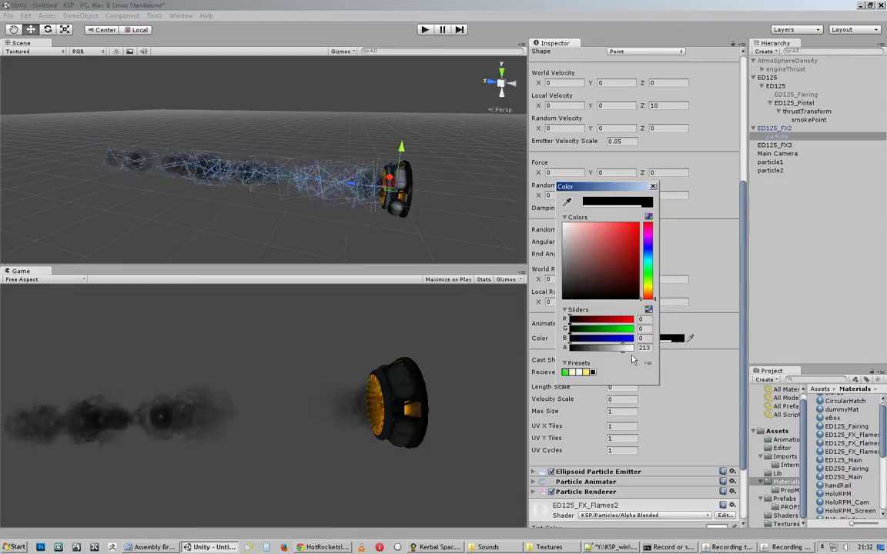
Try a dark red particle color (79, 1, 1), then set it to white with an alpha of 28.
{"action": "left_click_drag", "start_coordinate": [624, 294], "coordinate": [645, 312]}
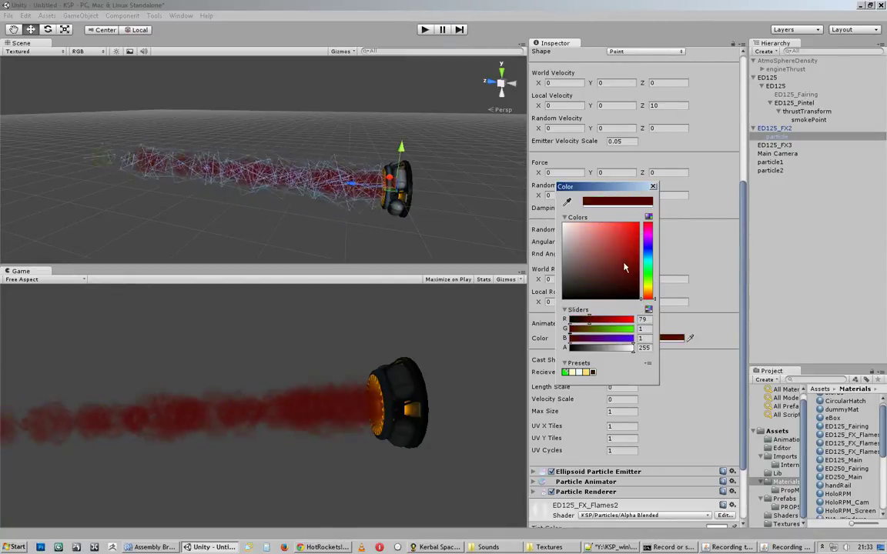
{"action": "left_click_drag", "start_coordinate": [624, 267], "coordinate": [553, 220]}
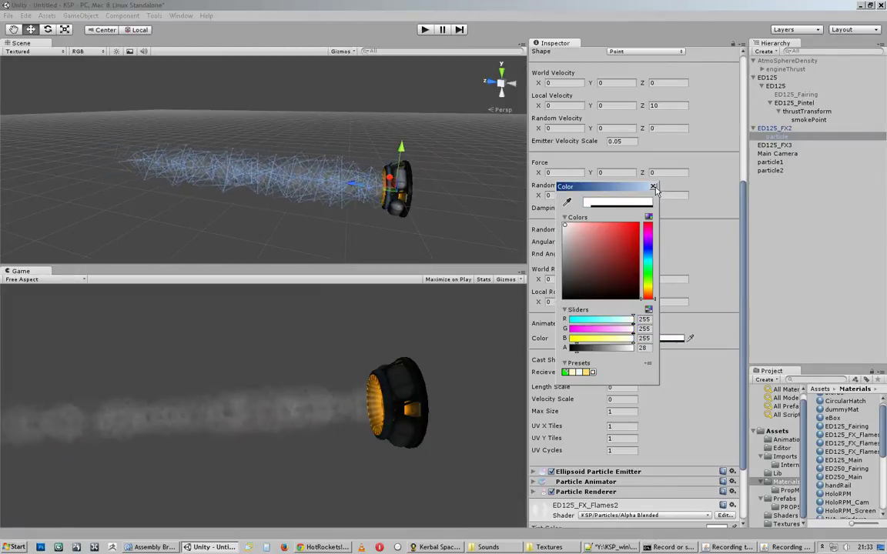
{"action": "left_click", "coordinate": [653, 187]}
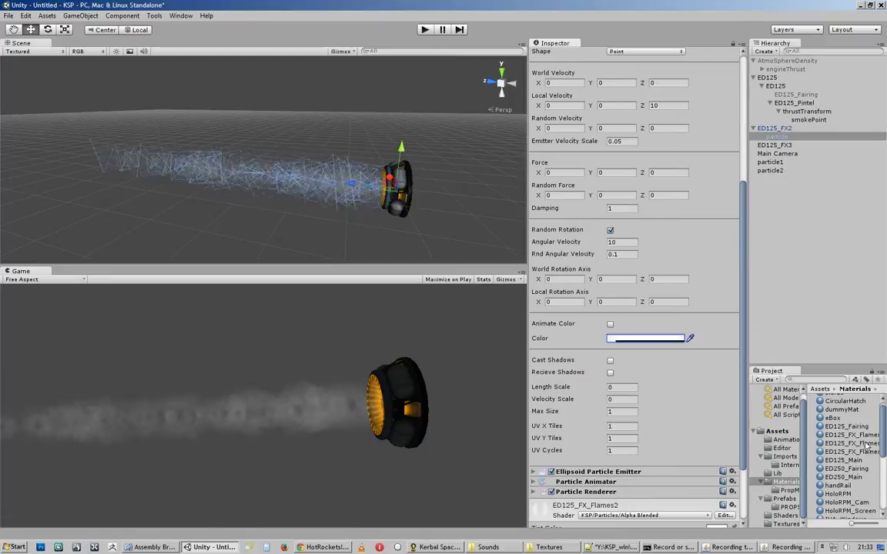
Set the ED125_FX_Flames2 material's shader back to KSP/Particles/Additive and reselect the ED125_FX2 particle.
{"action": "left_click", "coordinate": [847, 444]}
{"action": "left_click", "coordinate": [637, 63]}
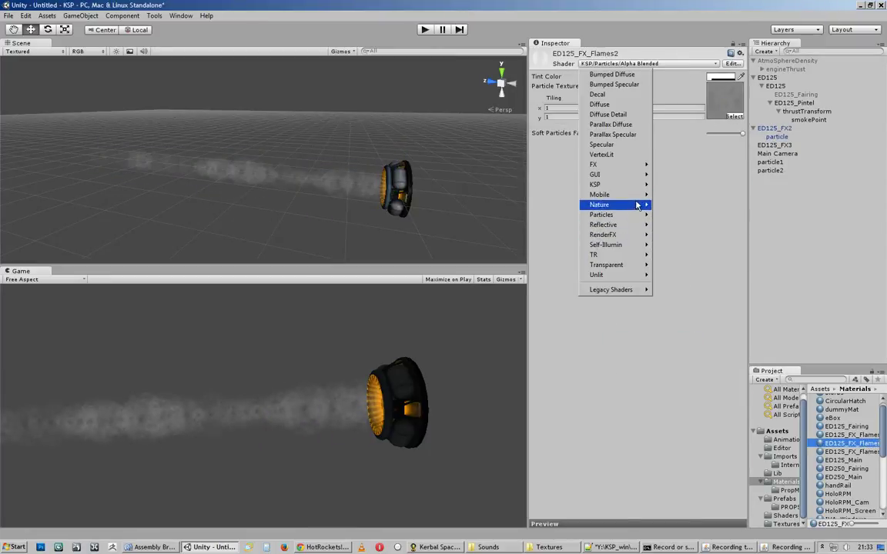
{"action": "mouse_move", "coordinate": [633, 185]}
{"action": "mouse_move", "coordinate": [701, 240]}
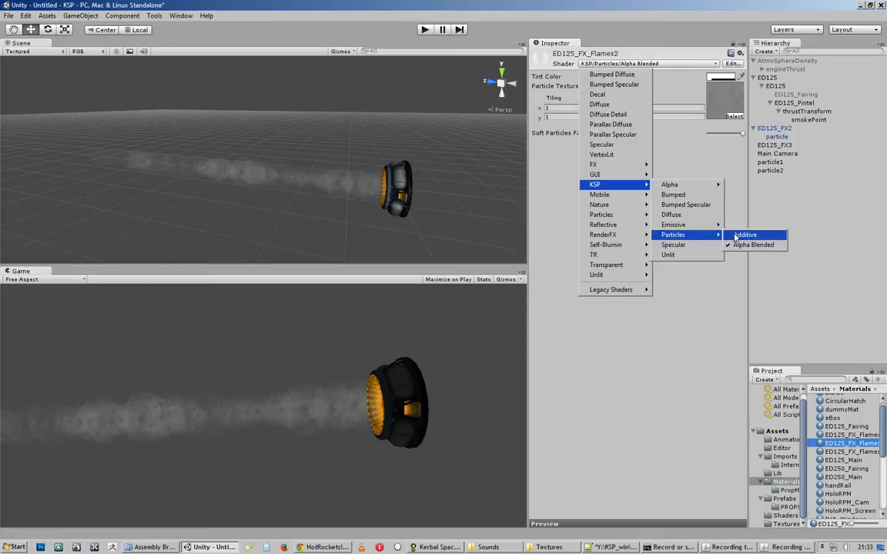
{"action": "left_click", "coordinate": [739, 235]}
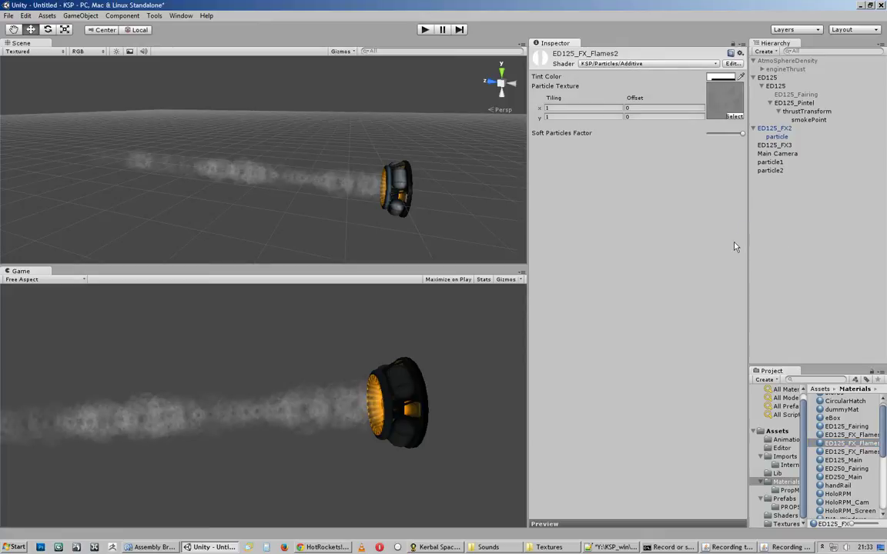
{"action": "left_click", "coordinate": [780, 137]}
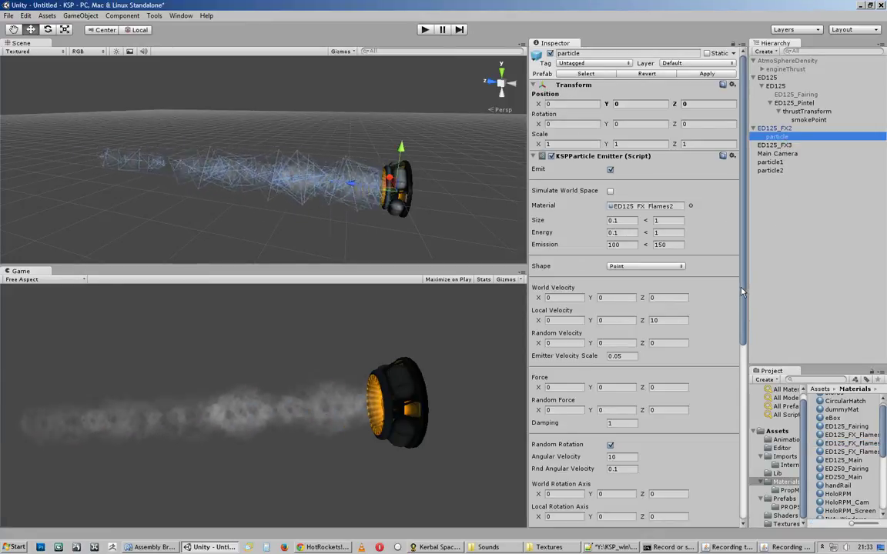
Turn on Animate Color for the ED125_FX2 particle emitter and look over its other emitter and material settings.
{"action": "scroll", "coordinate": [666, 331], "scroll_direction": "down", "scroll_amount": 10}
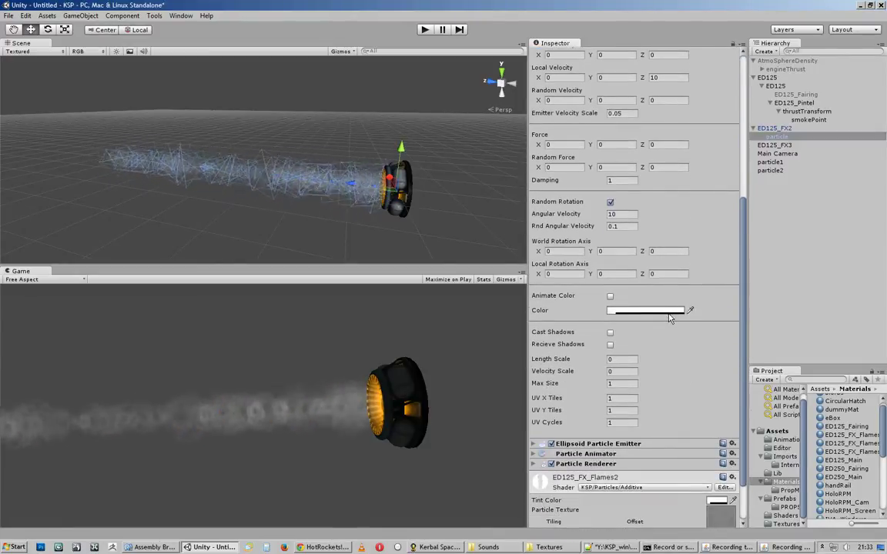
{"action": "left_click", "coordinate": [609, 296]}
{"action": "left_click_drag", "start_coordinate": [744, 295], "coordinate": [737, 295]}
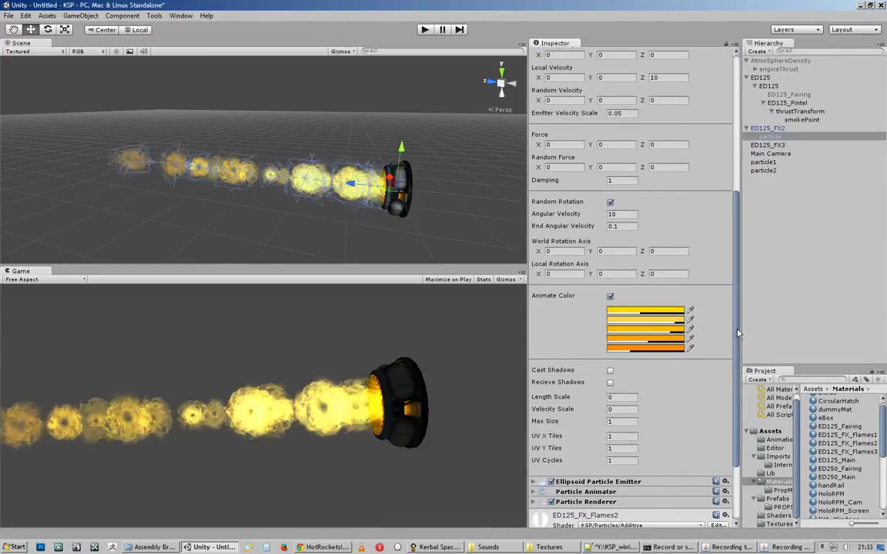
{"action": "scroll", "coordinate": [657, 328], "scroll_direction": "down", "scroll_amount": 4}
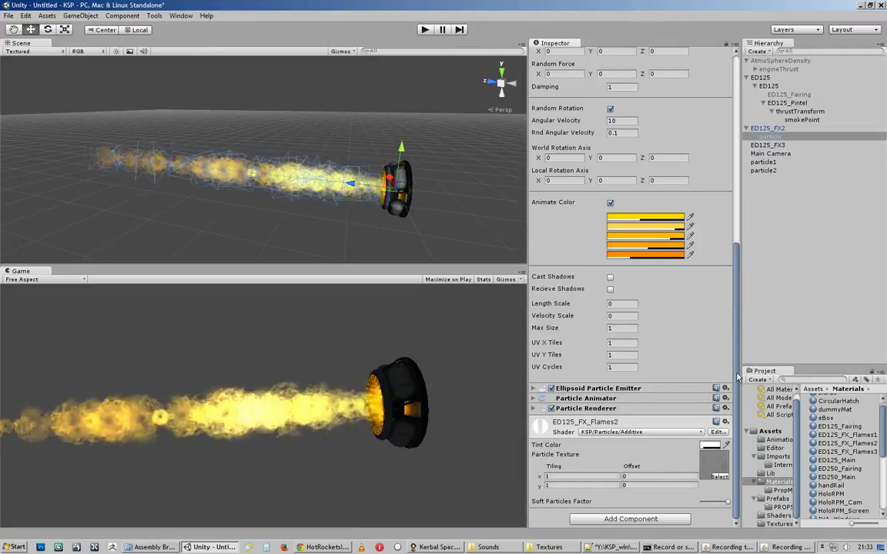
{"action": "left_click_drag", "start_coordinate": [733, 356], "coordinate": [715, 399]}
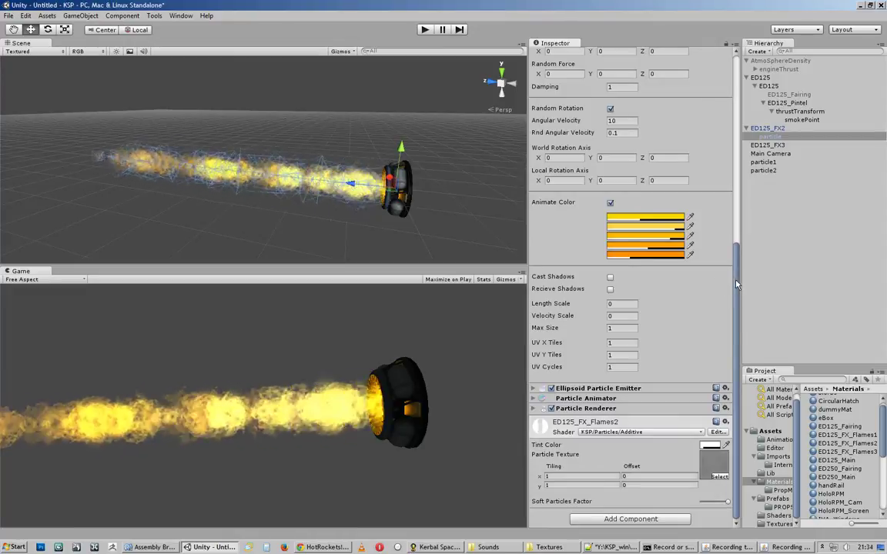
{"action": "scroll", "coordinate": [649, 182], "scroll_direction": "up", "scroll_amount": 10}
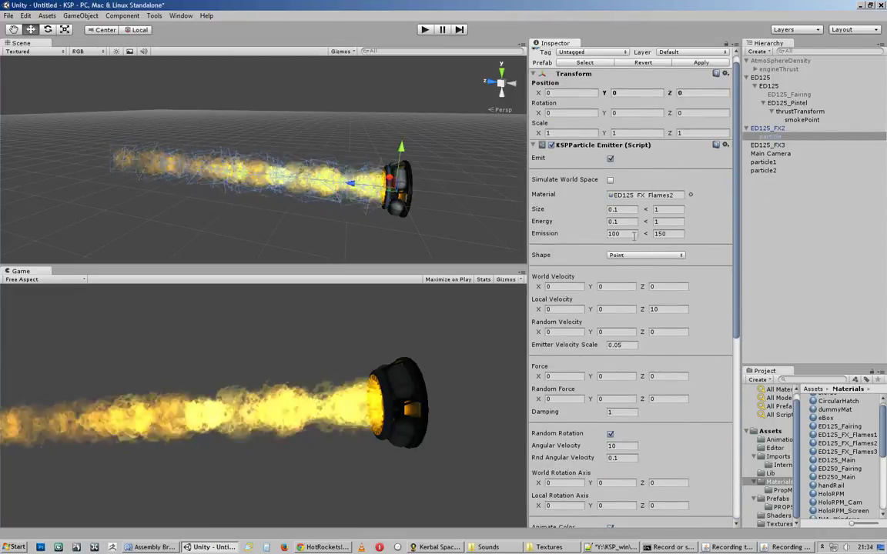
{"action": "scroll", "coordinate": [660, 255], "scroll_direction": "down", "scroll_amount": 8}
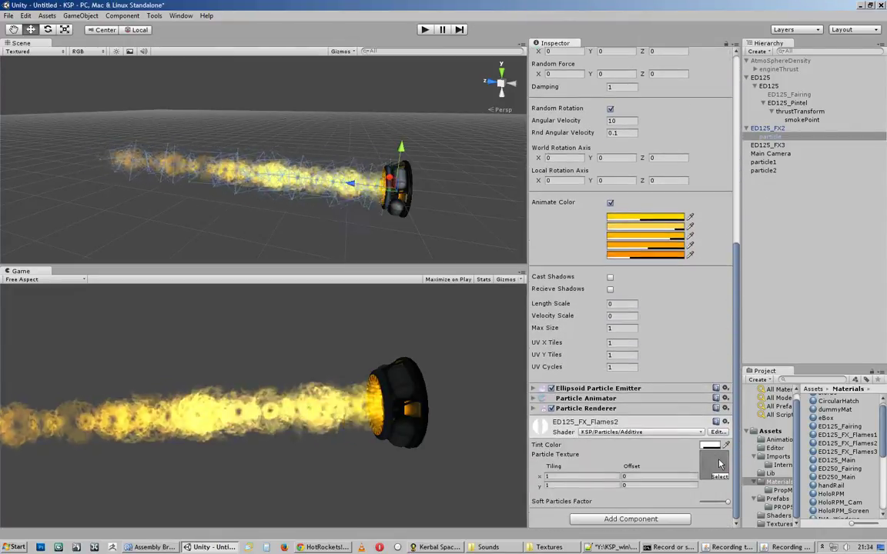
{"action": "scroll", "coordinate": [738, 174], "scroll_direction": "up", "scroll_amount": 10}
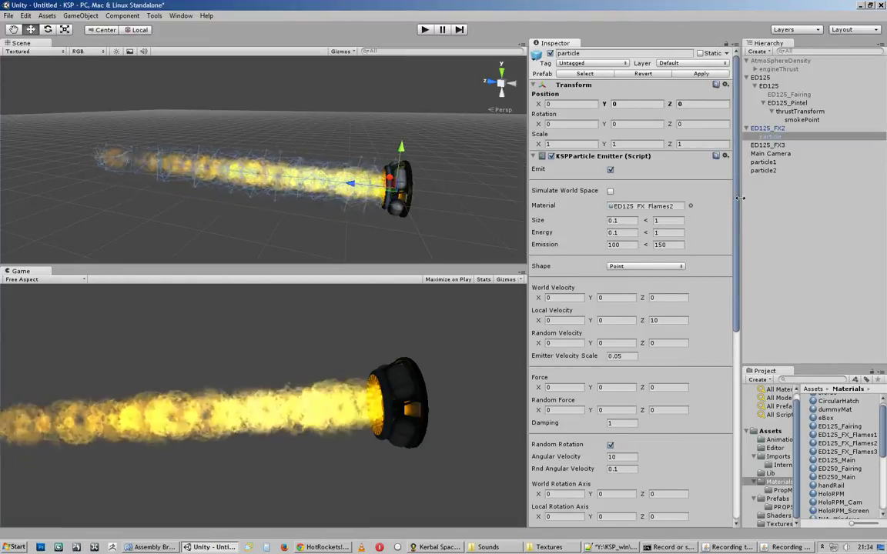
{"action": "scroll", "coordinate": [660, 208], "scroll_direction": "down", "scroll_amount": 10}
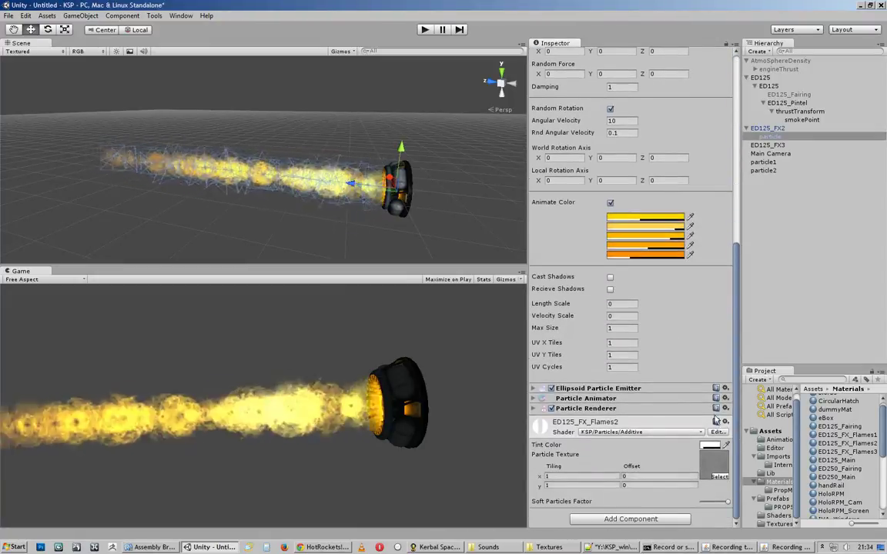
Switch to ED125.cfg in Notepad++ and examine the extent of the EFFECTS block and its running section.
{"action": "left_click", "coordinate": [612, 547]}
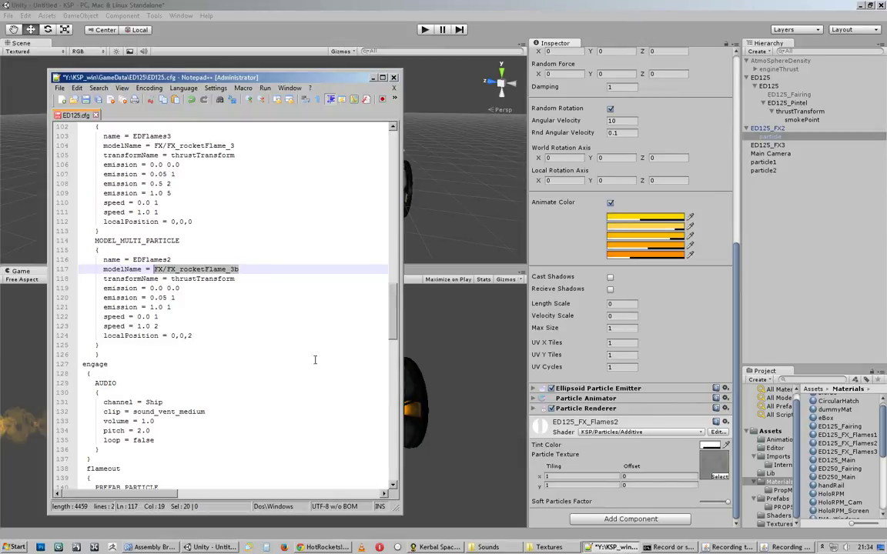
{"action": "scroll", "coordinate": [358, 331], "scroll_direction": "down", "scroll_amount": 13}
{"action": "scroll", "coordinate": [339, 293], "scroll_direction": "up", "scroll_amount": 20}
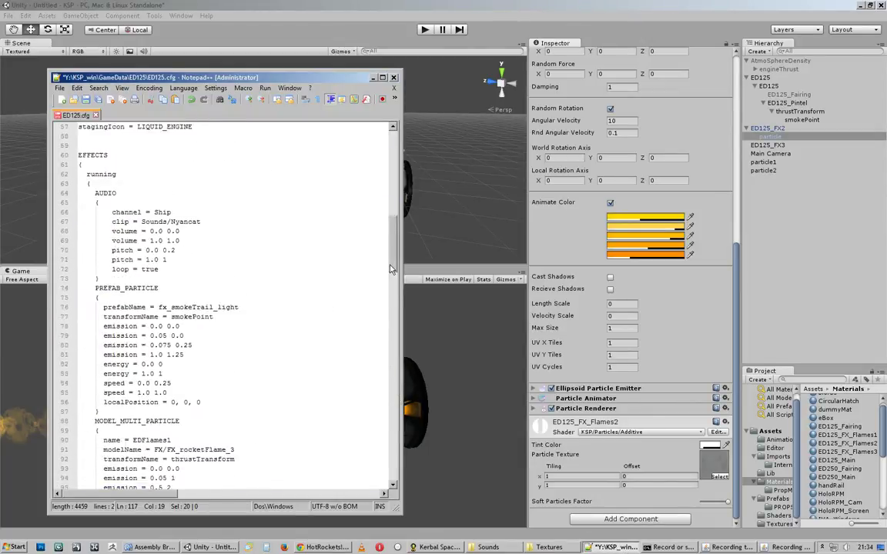
{"action": "left_click_drag", "start_coordinate": [110, 345], "coordinate": [75, 336]}
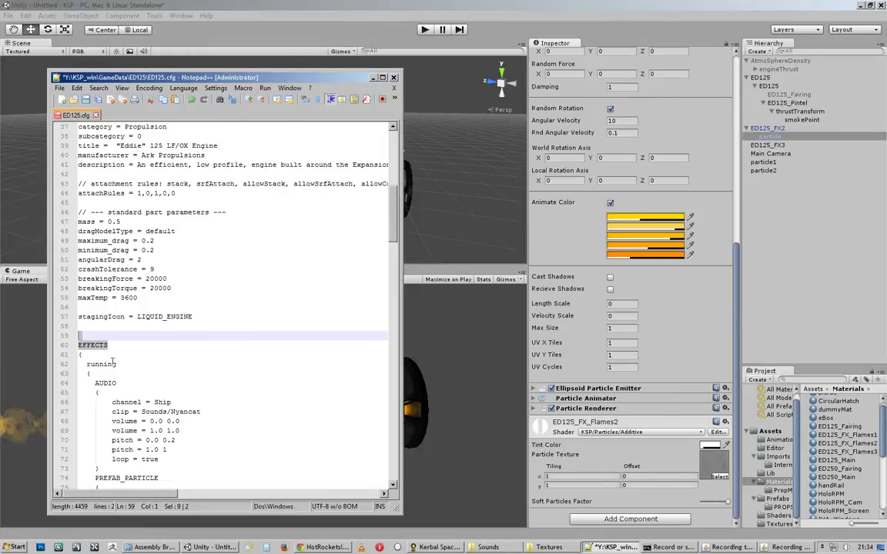
{"action": "left_click", "coordinate": [83, 355]}
{"action": "scroll", "coordinate": [376, 256], "scroll_direction": "down", "scroll_amount": 20}
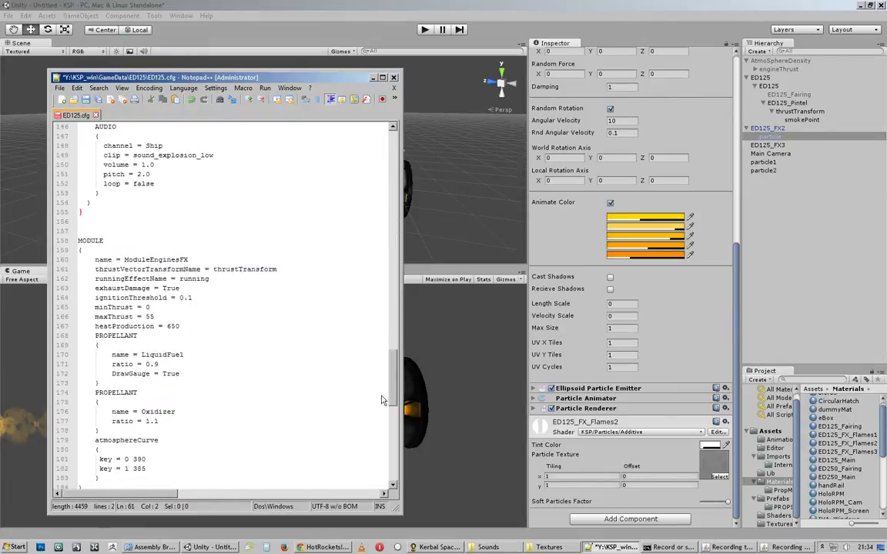
{"action": "scroll", "coordinate": [361, 346], "scroll_direction": "up", "scroll_amount": 20}
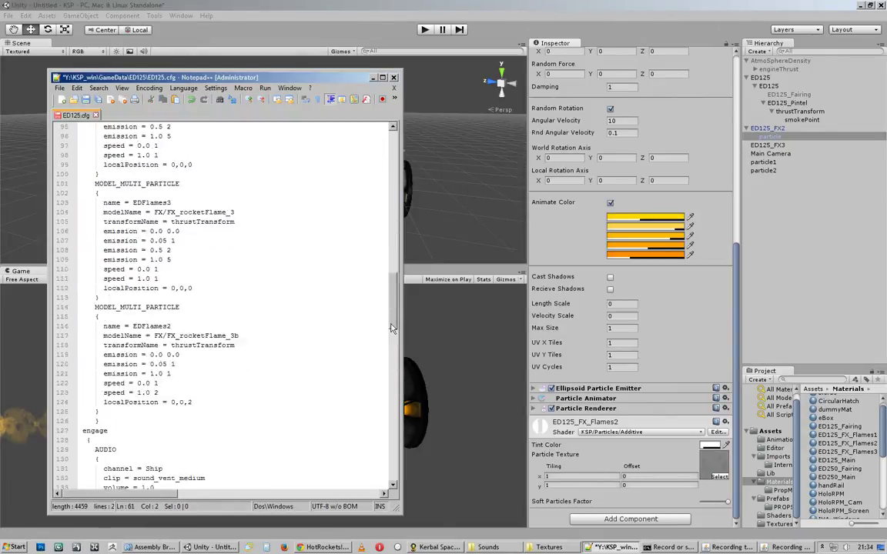
{"action": "left_click", "coordinate": [114, 288]}
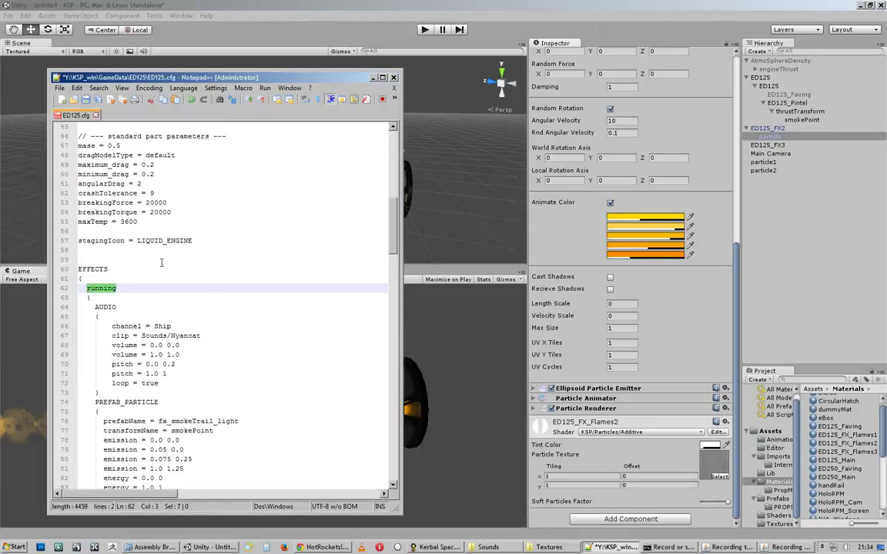
{"action": "left_click_drag", "start_coordinate": [392, 233], "coordinate": [394, 260]}
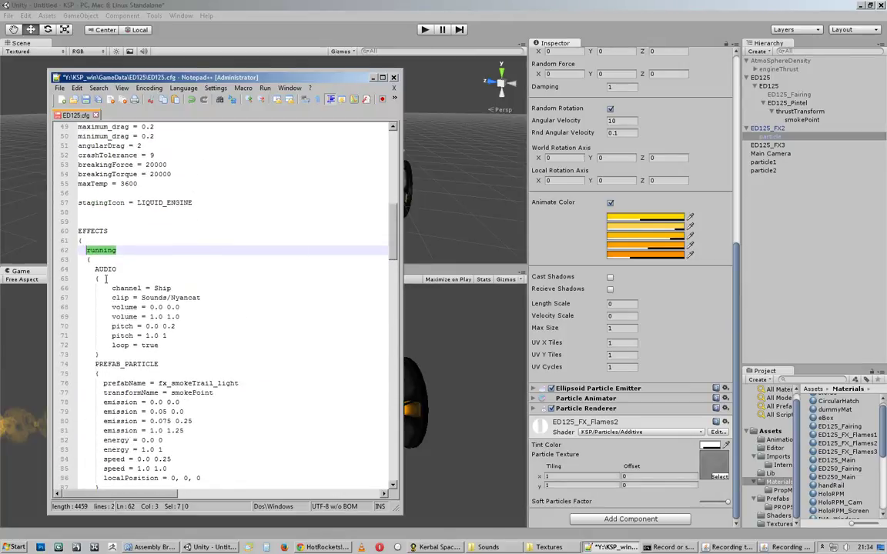
Highlight the AUDIO, PREFAB_PARTICLE and EDFlames1 MODEL_MULTI_PARTICLE blocks under running, plus the EDFlames3 name line.
{"action": "left_click_drag", "start_coordinate": [94, 270], "coordinate": [159, 363]}
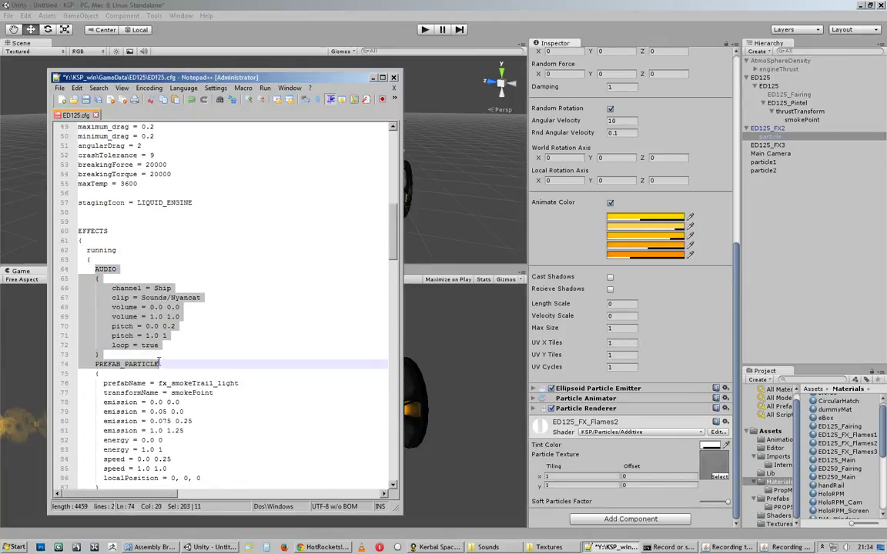
{"action": "left_click_drag", "start_coordinate": [391, 224], "coordinate": [390, 241]}
{"action": "left_click_drag", "start_coordinate": [94, 241], "coordinate": [220, 361]}
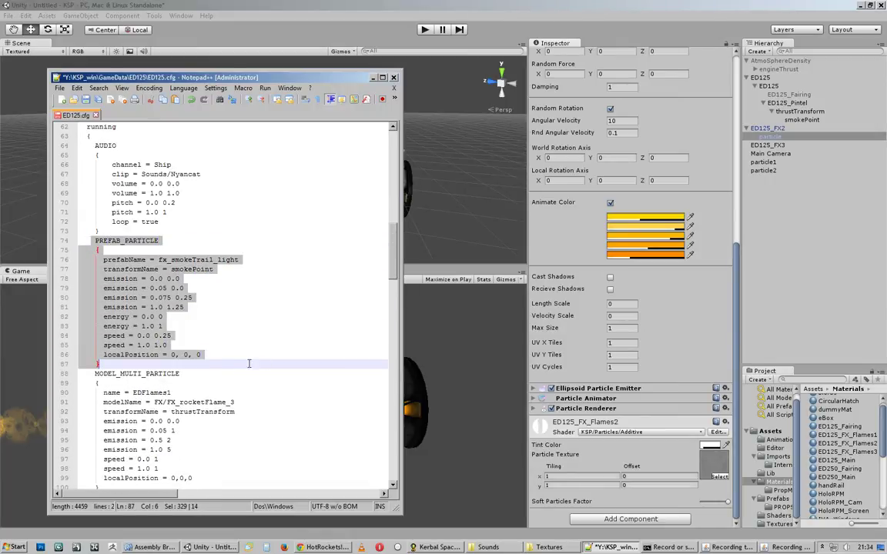
{"action": "scroll", "coordinate": [349, 251], "scroll_direction": "down", "scroll_amount": 7}
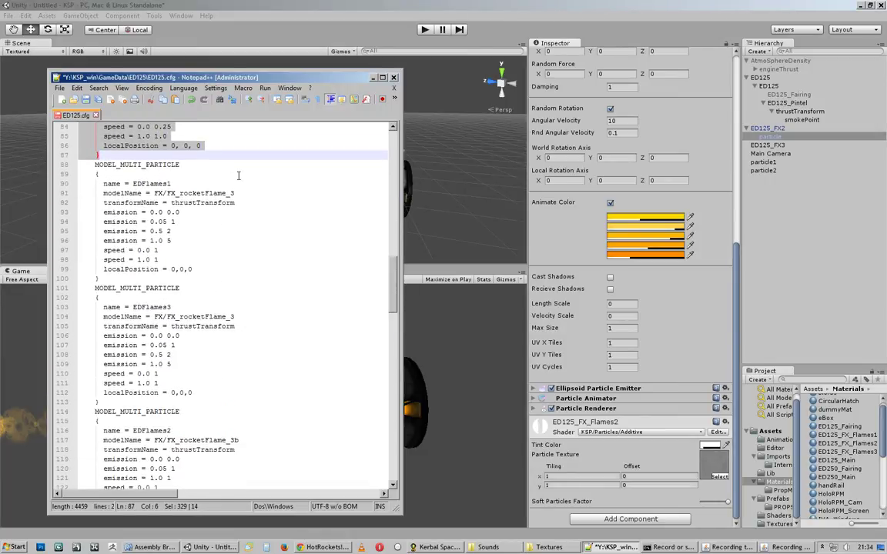
{"action": "left_click_drag", "start_coordinate": [94, 164], "coordinate": [294, 280]}
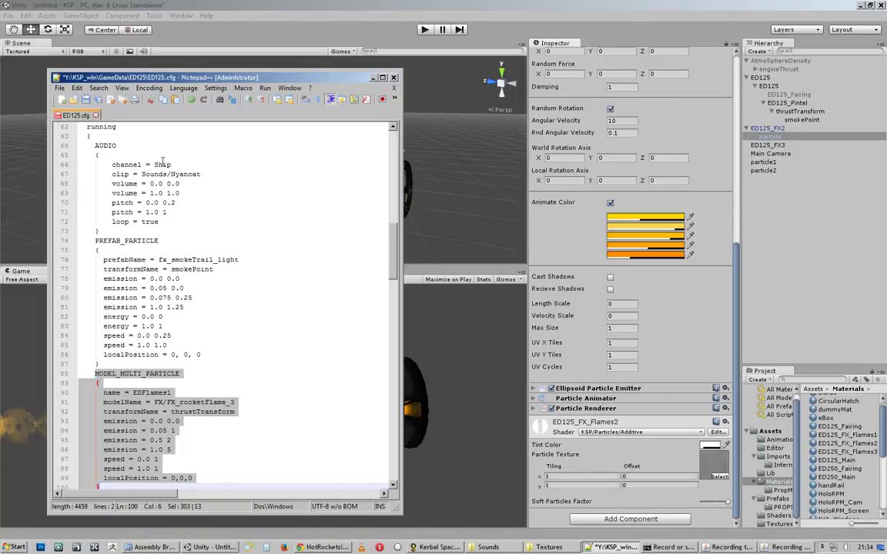
{"action": "left_click_drag", "start_coordinate": [389, 238], "coordinate": [388, 286]}
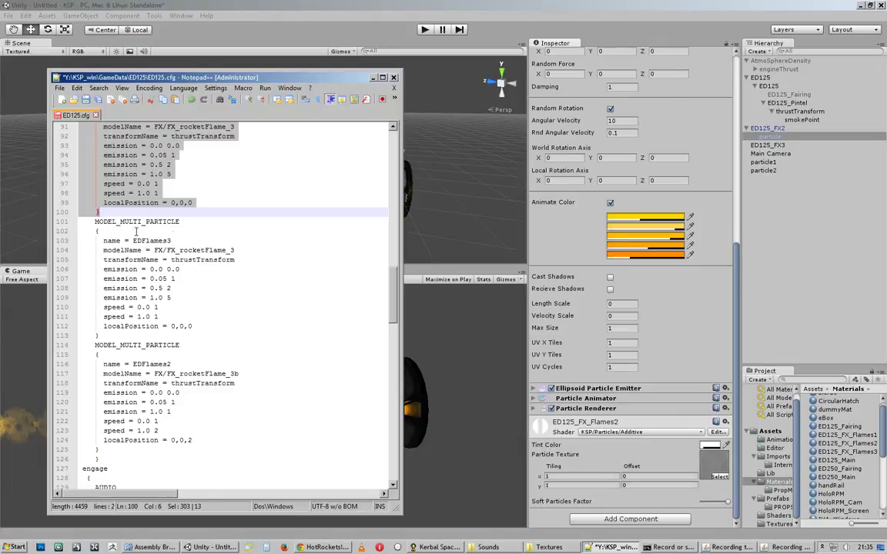
{"action": "left_click_drag", "start_coordinate": [176, 241], "coordinate": [90, 241]}
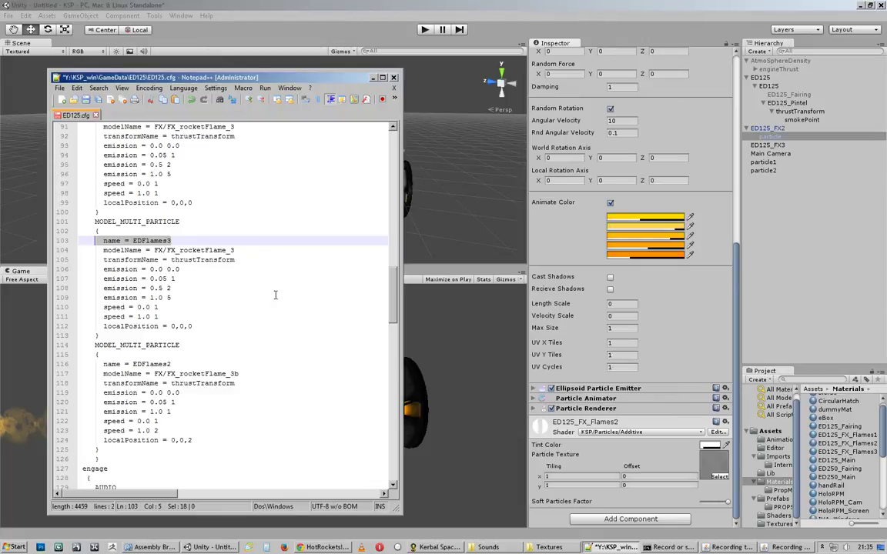
Set the localPosition of the EDFlames2 MODEL_MULTI_PARTICLE block to 0,0,0 and highlight that line.
{"action": "scroll", "coordinate": [396, 300], "scroll_direction": "down", "scroll_amount": 1}
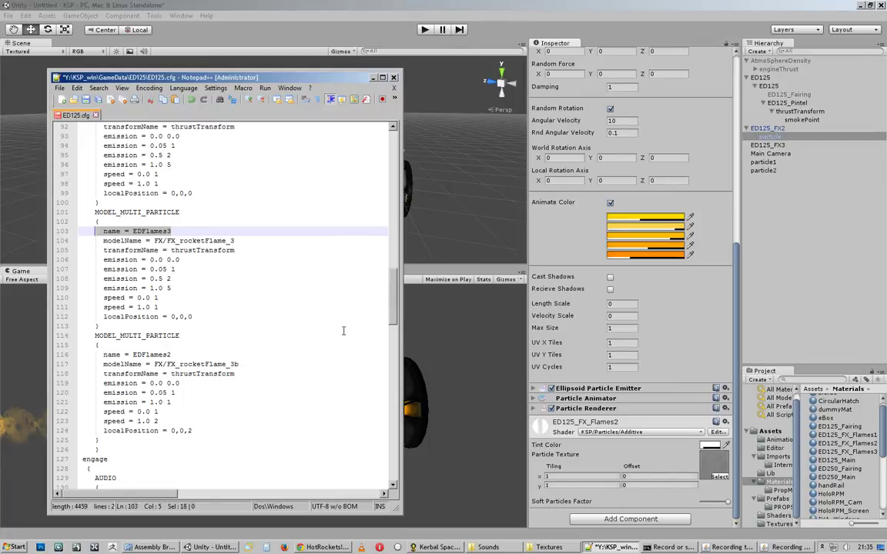
{"action": "left_click", "coordinate": [194, 430]}
{"action": "key", "text": "BackSpace"}
{"action": "type", "text": "0"}
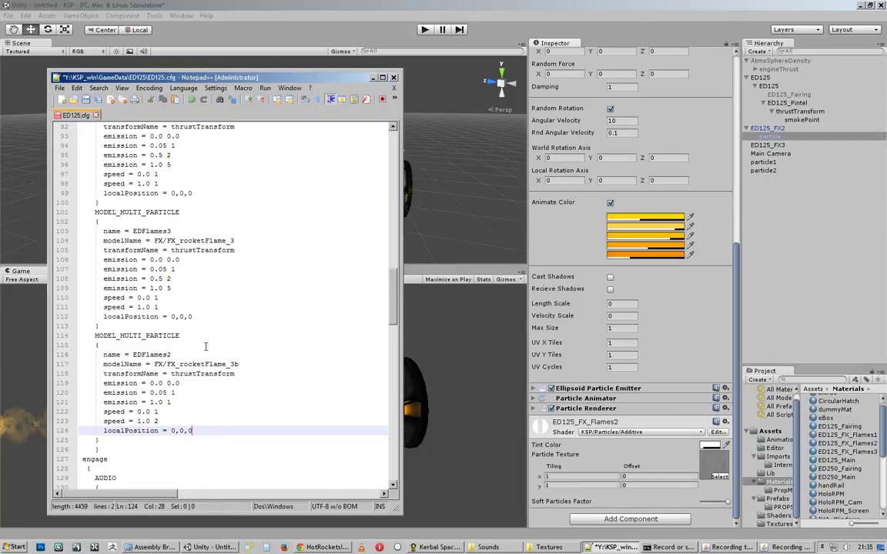
{"action": "key", "text": "shift+Home"}
{"action": "key", "text": "shift+Home"}
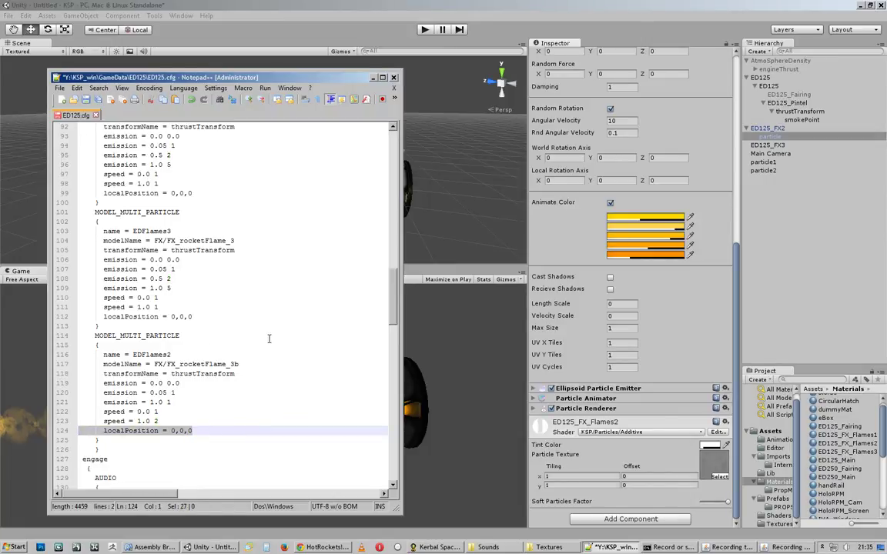
Highlight the thrustTransform name in the EDFlames2 block, followed by the emission and speed lines of the EDFlames3 block.
{"action": "left_click_drag", "start_coordinate": [238, 376], "coordinate": [171, 375]}
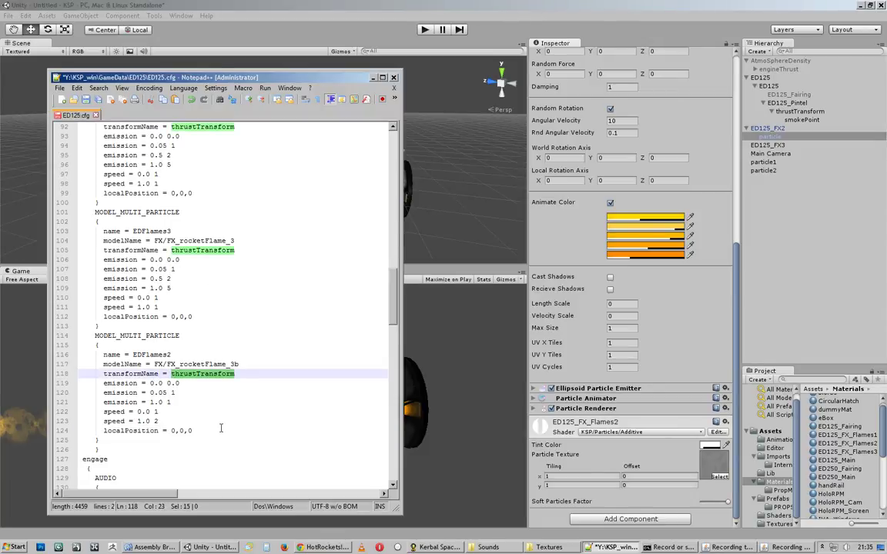
{"action": "left_click", "coordinate": [197, 285]}
{"action": "key", "text": "shift+Up"}
{"action": "key", "text": "shift+Up"}
{"action": "key", "text": "shift+Up"}
{"action": "key", "text": "shift+Home"}
{"action": "key", "text": "shift+Home"}
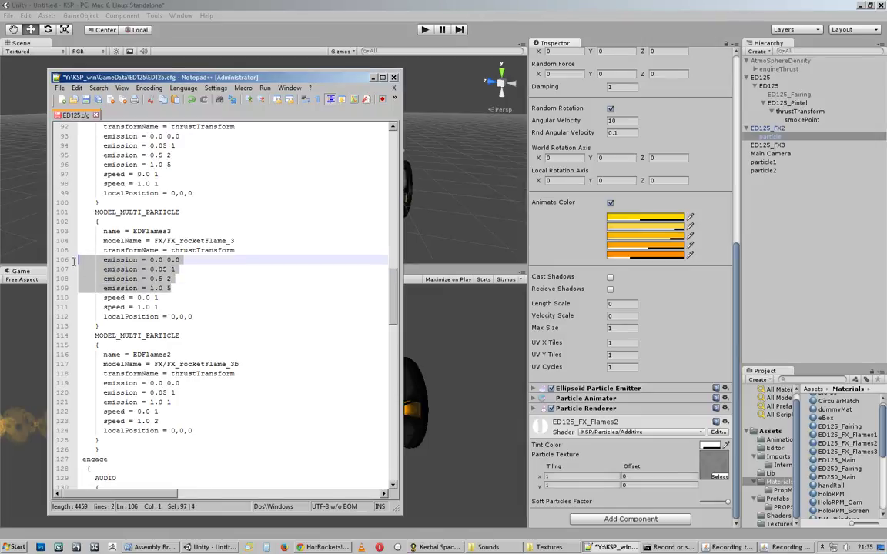
{"action": "left_click", "coordinate": [171, 307]}
{"action": "key", "text": "shift+Up"}
{"action": "key", "text": "shift+Home"}
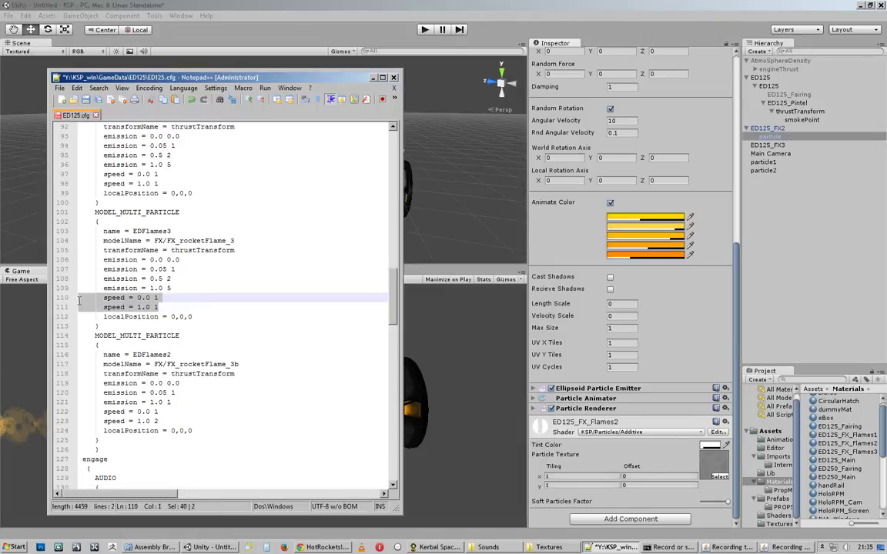
Compare the EDFlames3 emission lines in ED125.cfg with the particle emitter's maximum Emission value in Unity.
{"action": "left_click", "coordinate": [745, 319]}
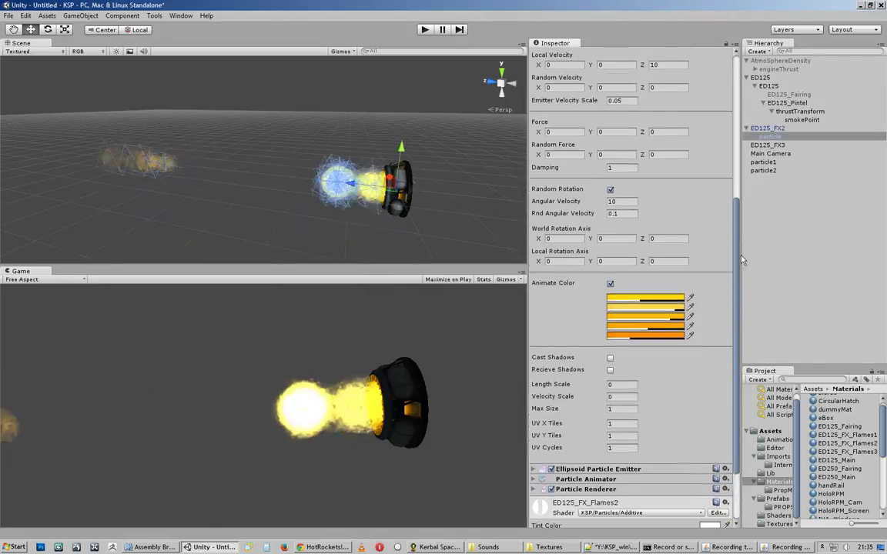
{"action": "scroll", "coordinate": [666, 229], "scroll_direction": "up", "scroll_amount": 10}
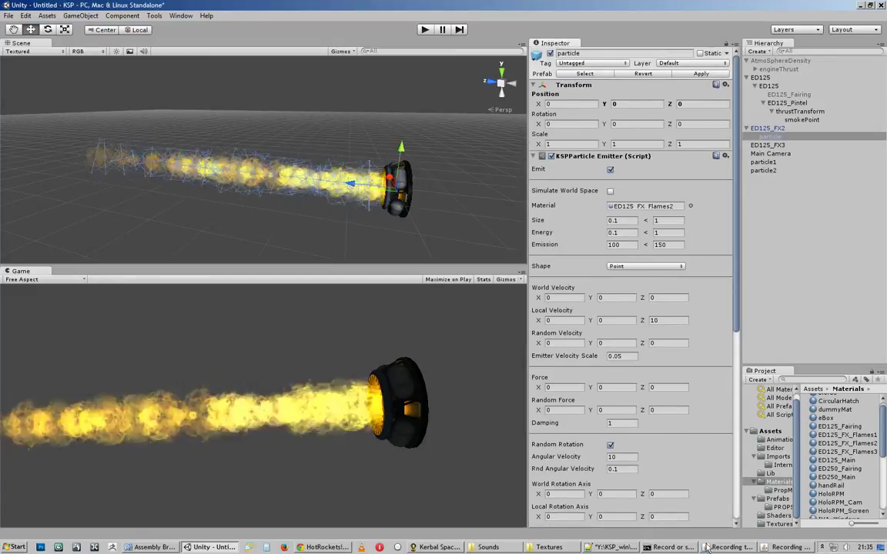
{"action": "left_click", "coordinate": [611, 547]}
{"action": "left_click_drag", "start_coordinate": [173, 287], "coordinate": [95, 259]}
{"action": "left_click", "coordinate": [660, 244]}
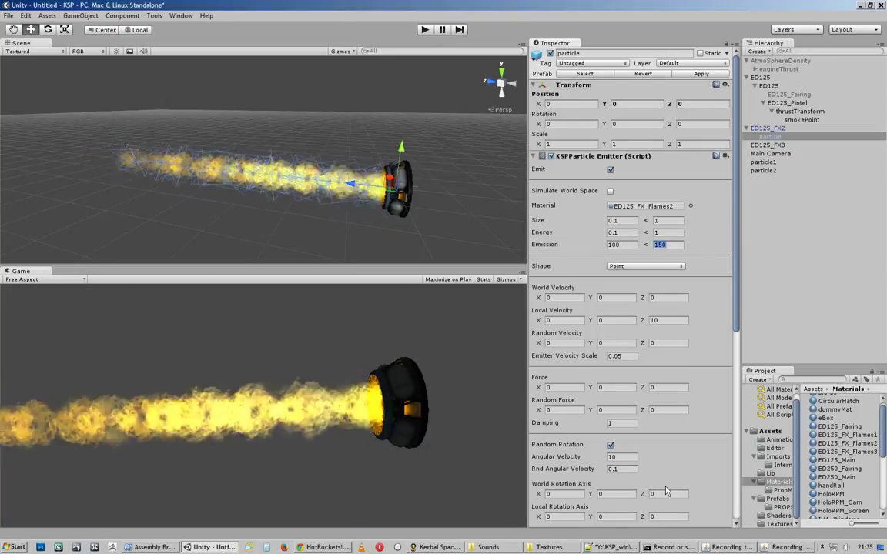
Compare the EDFlames3 speed lines in ED125.cfg with the emitter's Local Velocity Z in Unity, and return to the config.
{"action": "left_click", "coordinate": [614, 547]}
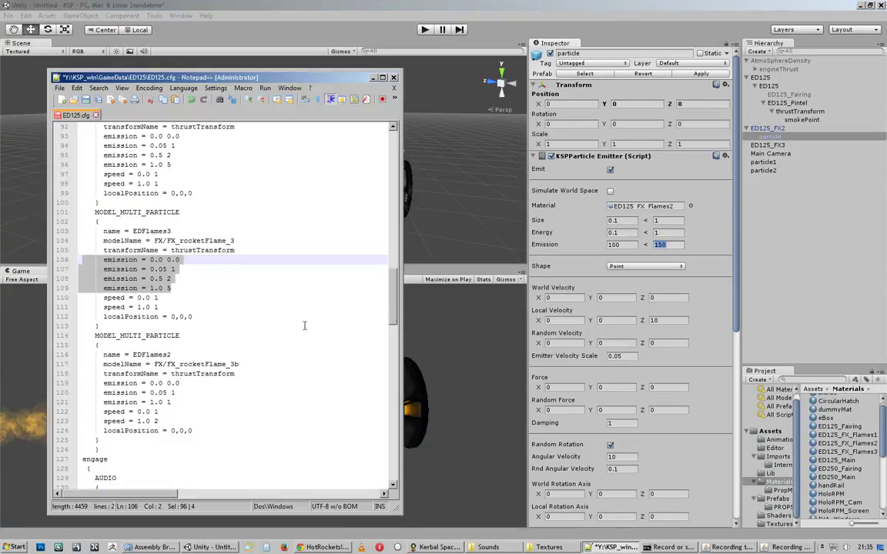
{"action": "left_click_drag", "start_coordinate": [159, 307], "coordinate": [80, 298]}
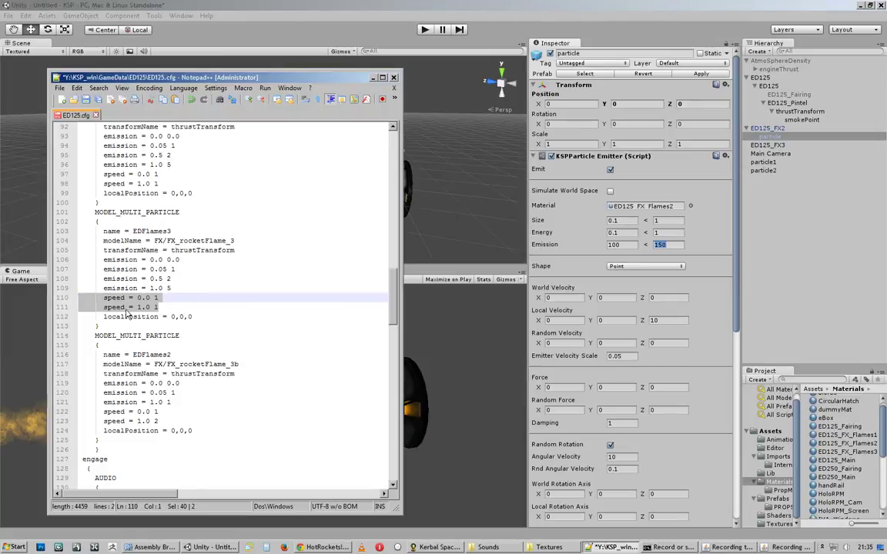
{"action": "left_click", "coordinate": [649, 321]}
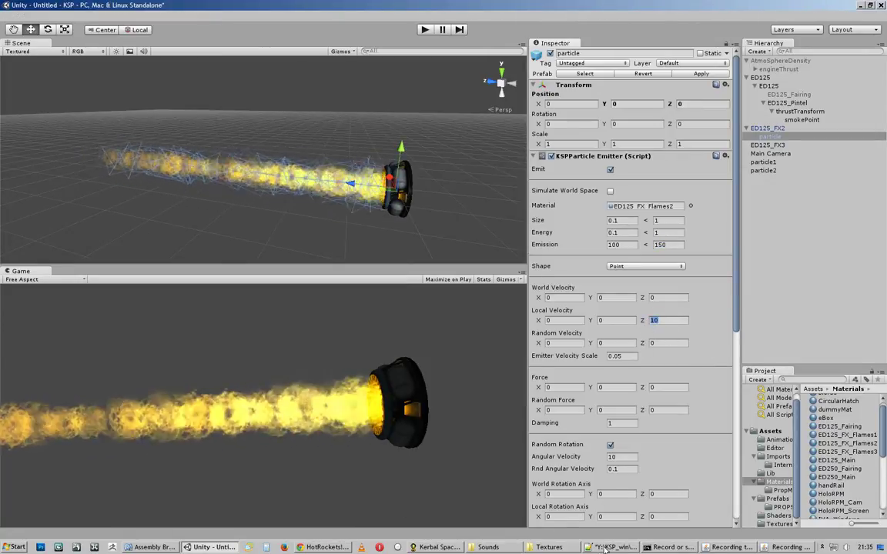
{"action": "key", "text": "alt+Tab"}
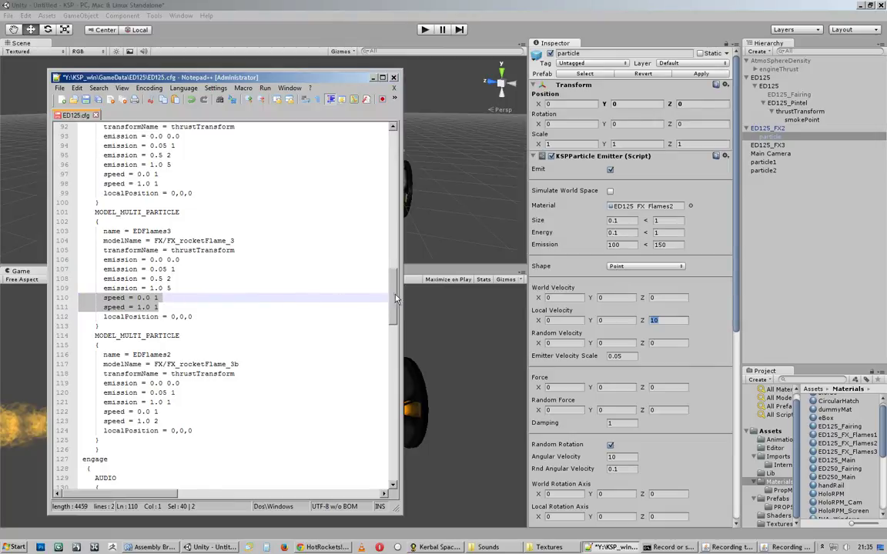
{"action": "scroll", "coordinate": [395, 300], "scroll_direction": "down", "scroll_amount": 10}
{"action": "scroll", "coordinate": [389, 306], "scroll_direction": "up", "scroll_amount": 9}
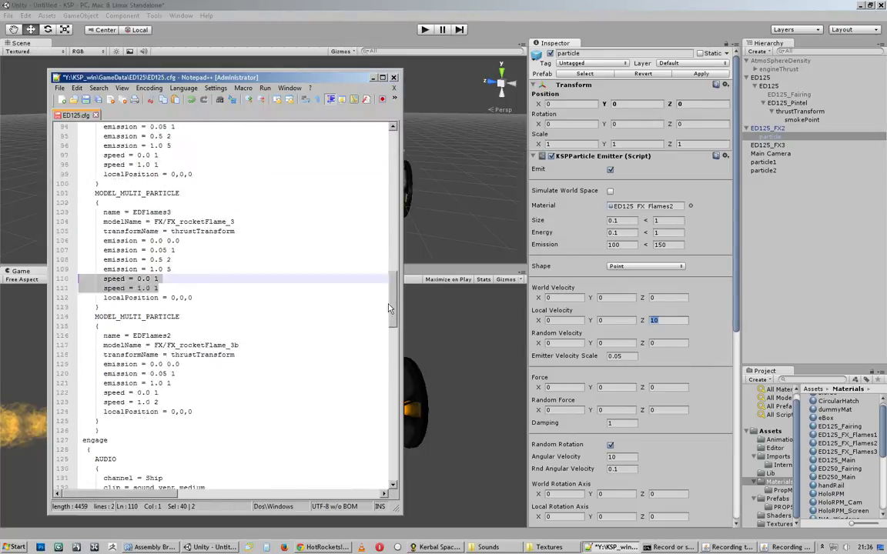
Move the energy = 0.0 0 and energy = 1.0 1 lines from the PREFAB_PARTICLE block to below the EDFlames1 emission lines.
{"action": "left_click_drag", "start_coordinate": [389, 308], "coordinate": [387, 269]}
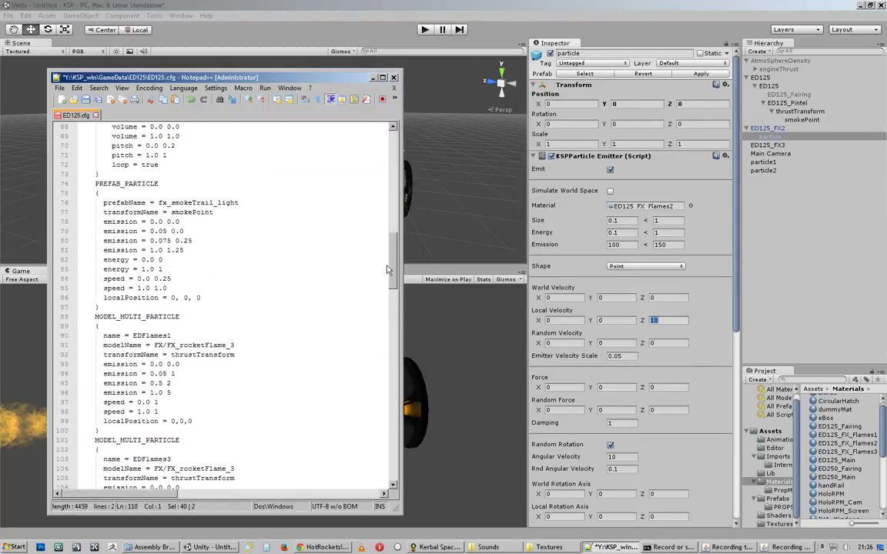
{"action": "left_click_drag", "start_coordinate": [69, 269], "coordinate": [69, 260]}
{"action": "key", "text": "ctrl+c"}
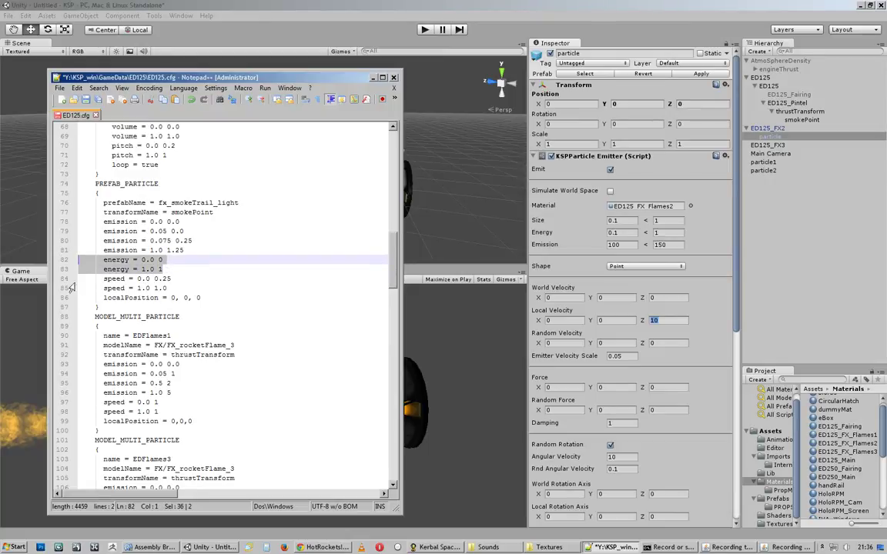
{"action": "key", "text": "Delete"}
{"action": "key", "text": "Delete"}
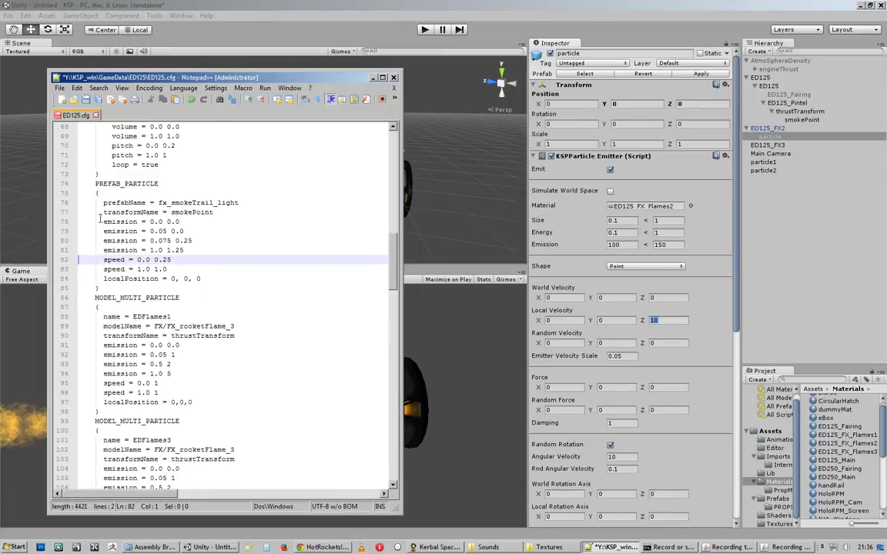
{"action": "left_click", "coordinate": [172, 373]}
{"action": "key", "text": "Return"}
{"action": "key", "text": "ctrl+v"}
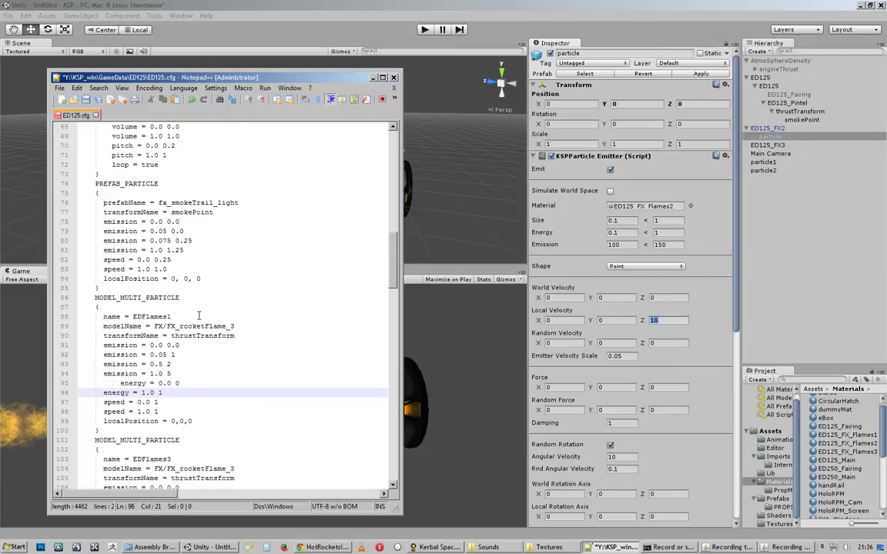
Check the particle emitter's maximum Energy value in Unity and return to the MODEL_MULTI_PARTICLE blocks in ED125.cfg.
{"action": "left_click", "coordinate": [597, 204]}
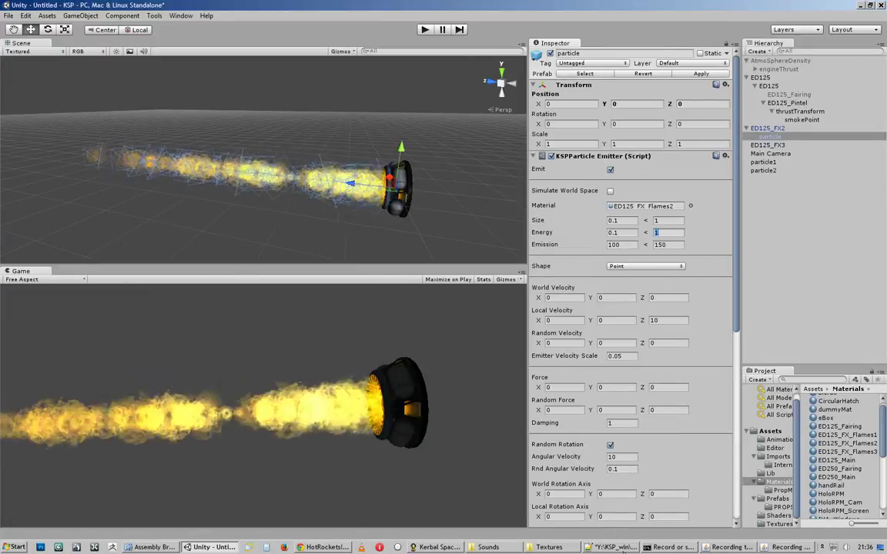
{"action": "left_click", "coordinate": [616, 547]}
{"action": "scroll", "coordinate": [245, 293], "scroll_direction": "down", "scroll_amount": 4}
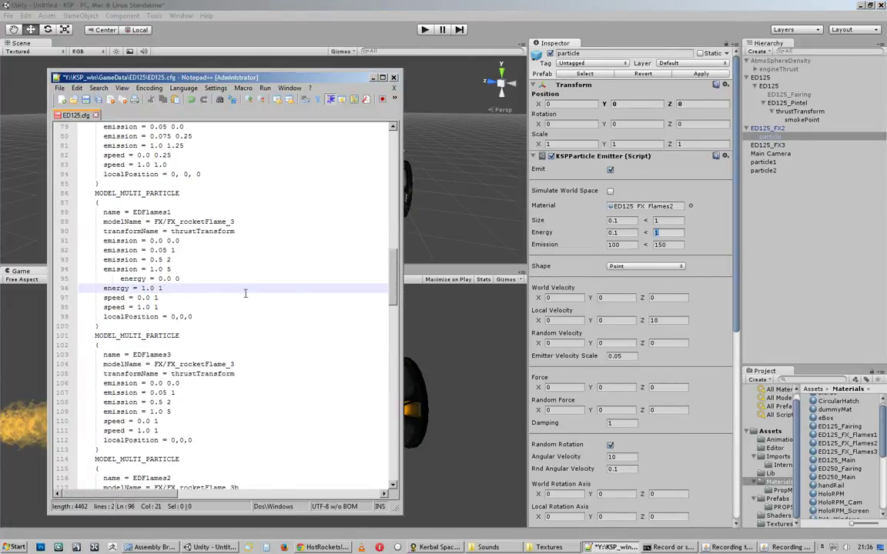
Align the indentation of the energy = 0.0 0 line in the EDFlames1 block and save ED125.cfg.
{"action": "left_click", "coordinate": [117, 279]}
{"action": "key", "text": "BackSpace"}
{"action": "key", "text": "BackSpace"}
{"action": "key", "text": "BackSpace"}
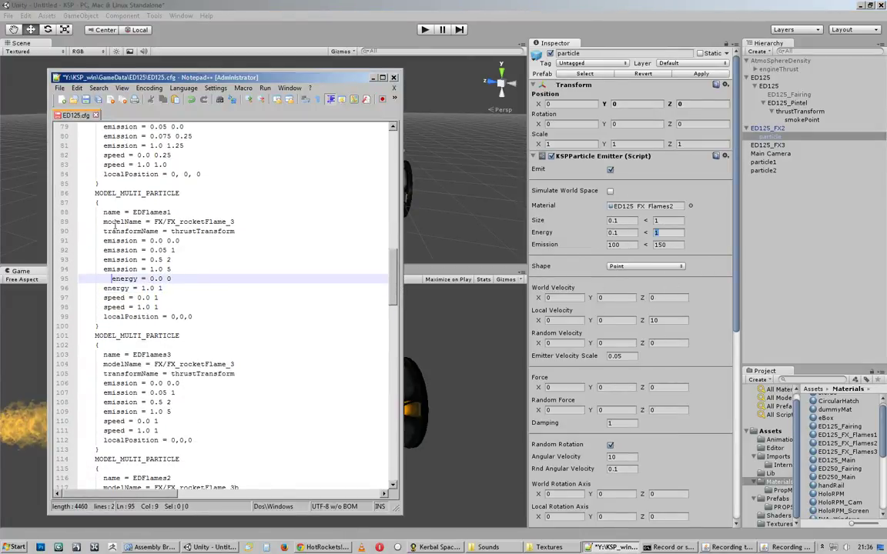
{"action": "left_click", "coordinate": [87, 100]}
Highlight the name = ModuleEnginesFX line in the engine's MODULE block.
{"action": "left_click_drag", "start_coordinate": [399, 277], "coordinate": [387, 389]}
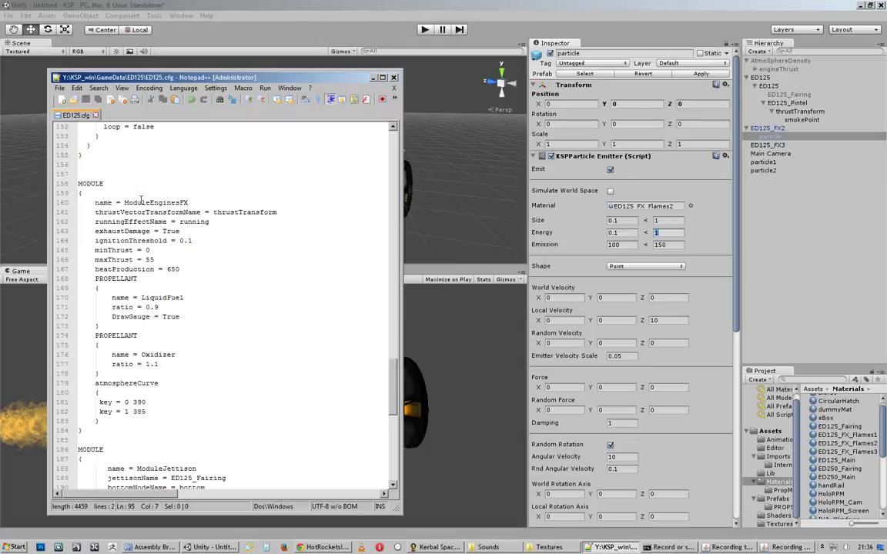
{"action": "double_click", "coordinate": [191, 202]}
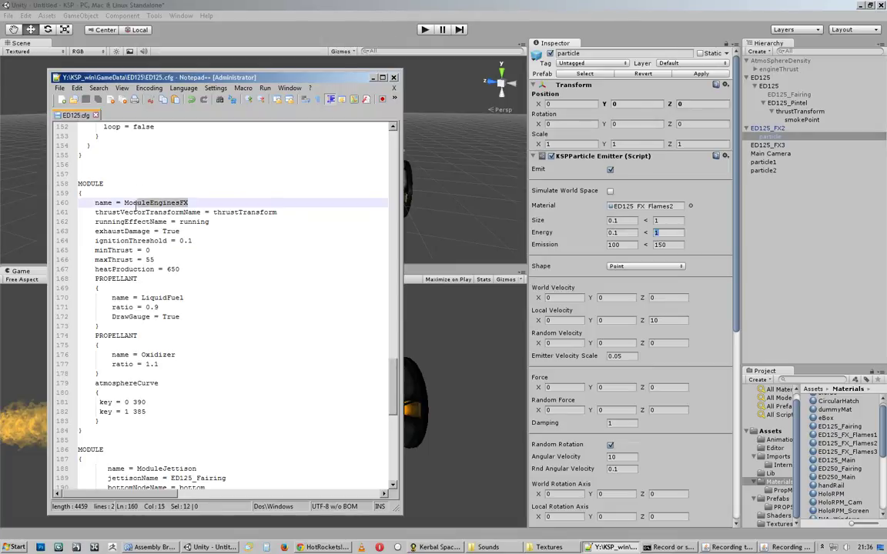
{"action": "key", "text": "shift+Home"}
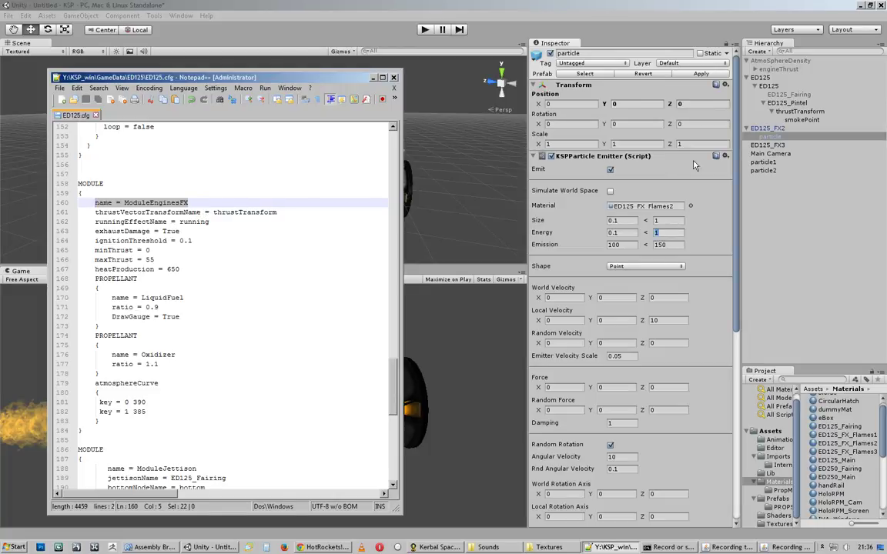
Highlight the smokePoint transform name in the PREFAB_PARTICLE block, and inspect the smokePoint and thrustTransform objects in Unity.
{"action": "scroll", "coordinate": [370, 409], "scroll_direction": "up", "scroll_amount": 20}
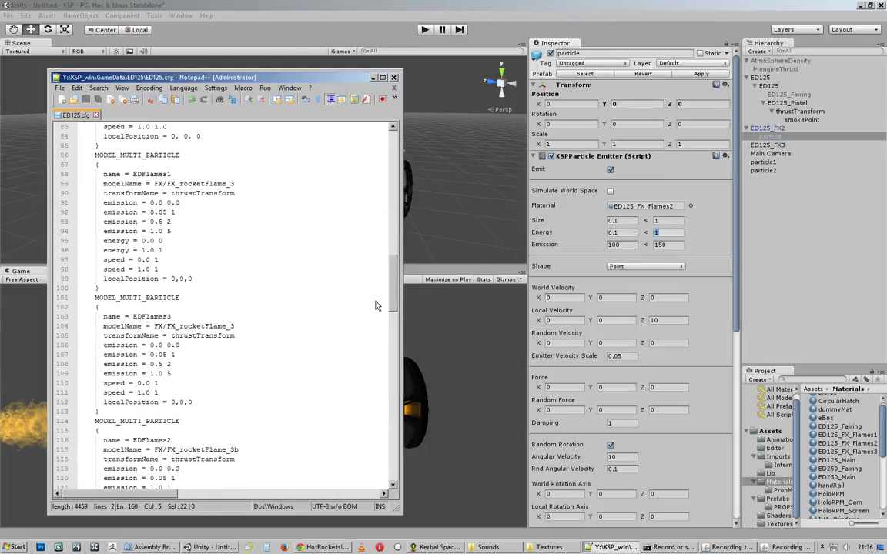
{"action": "scroll", "coordinate": [390, 274], "scroll_direction": "up", "scroll_amount": 7}
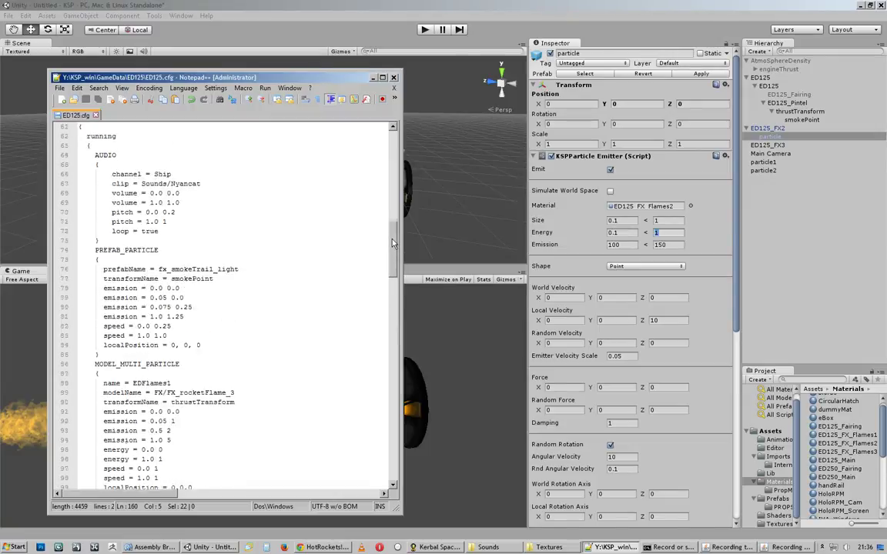
{"action": "left_click_drag", "start_coordinate": [215, 298], "coordinate": [167, 298]}
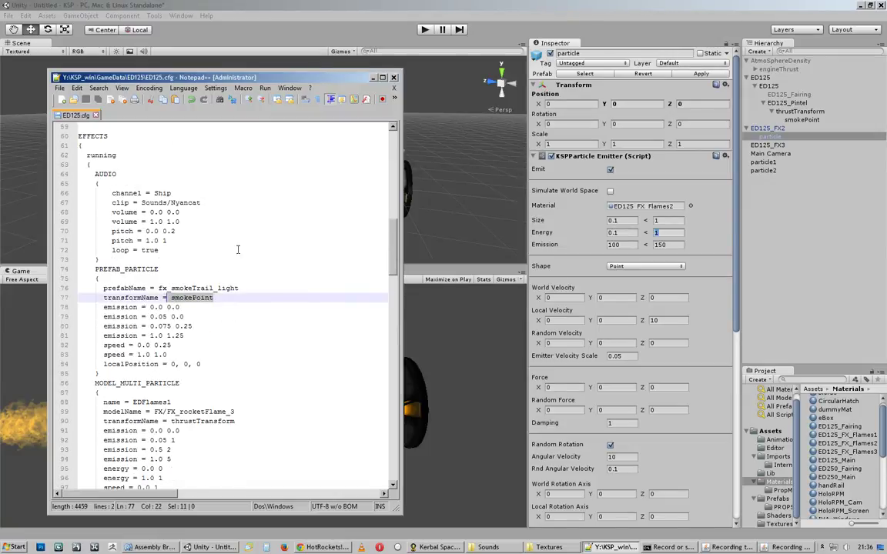
{"action": "left_click", "coordinate": [799, 120]}
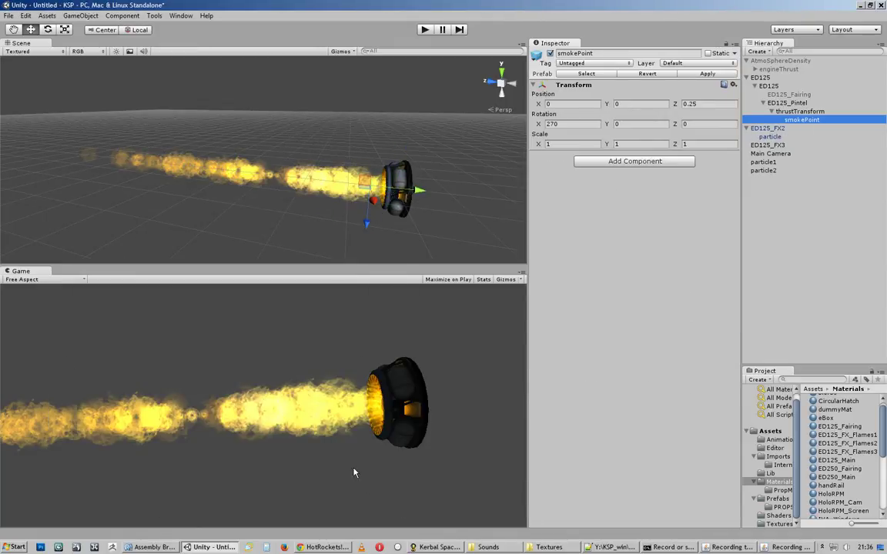
{"action": "key", "text": "Up"}
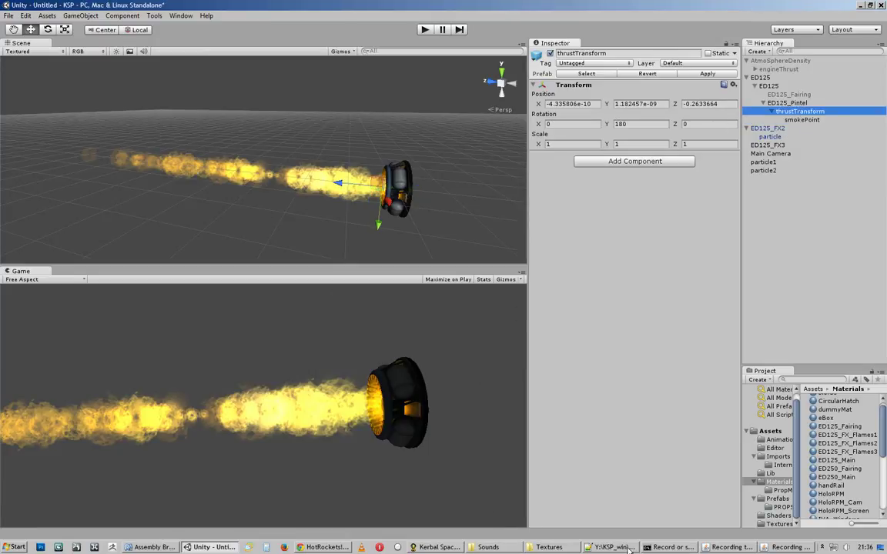
Review further effect blocks in ED125.cfg, and inspect ED125_FX2's Part Tools settings and its particle child's emitter in Unity.
{"action": "key", "text": "alt+Tab"}
{"action": "left_click_drag", "start_coordinate": [393, 256], "coordinate": [390, 327]}
{"action": "left_click", "coordinate": [554, 5]}
{"action": "left_click", "coordinate": [773, 128]}
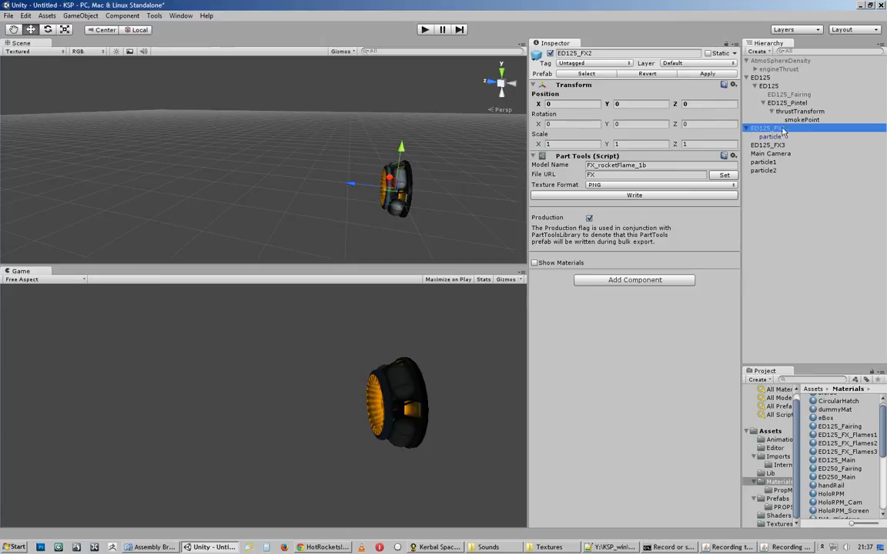
{"action": "left_click", "coordinate": [768, 135]}
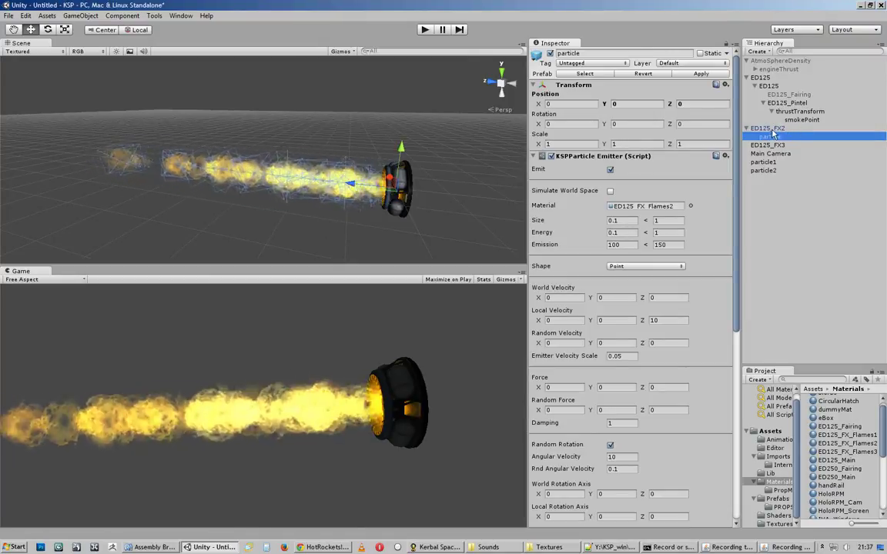
{"action": "left_click", "coordinate": [770, 128]}
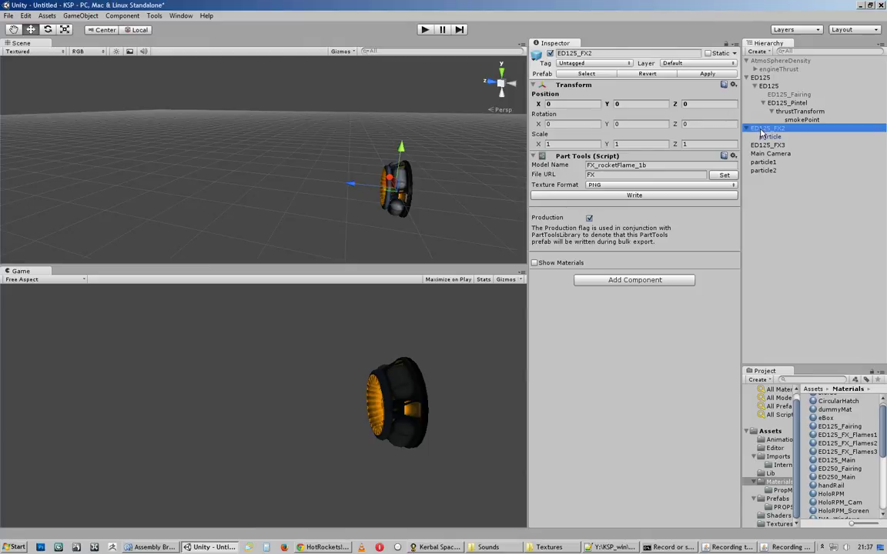
Switch to Kerbal Space Program, start reloading the database with ModuleManager, and bring ED125.cfg back up.
{"action": "left_click", "coordinate": [588, 548]}
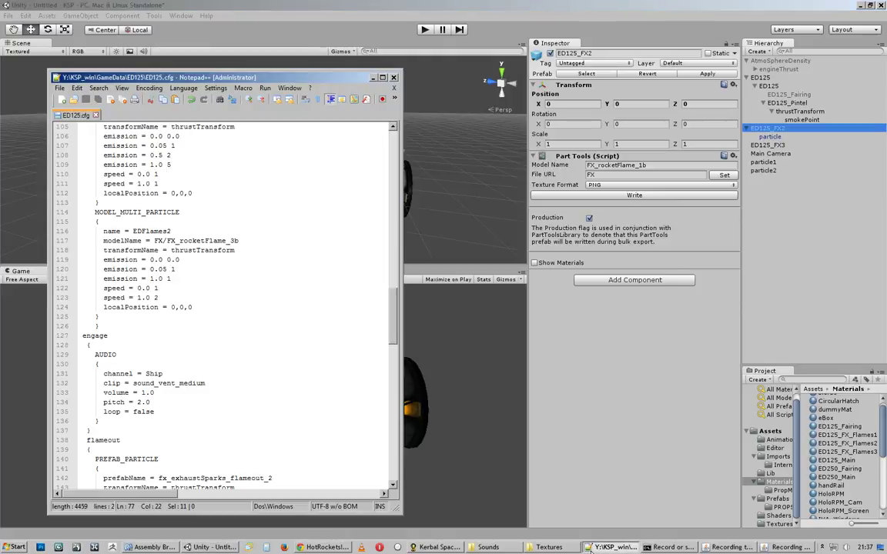
{"action": "left_click", "coordinate": [451, 548]}
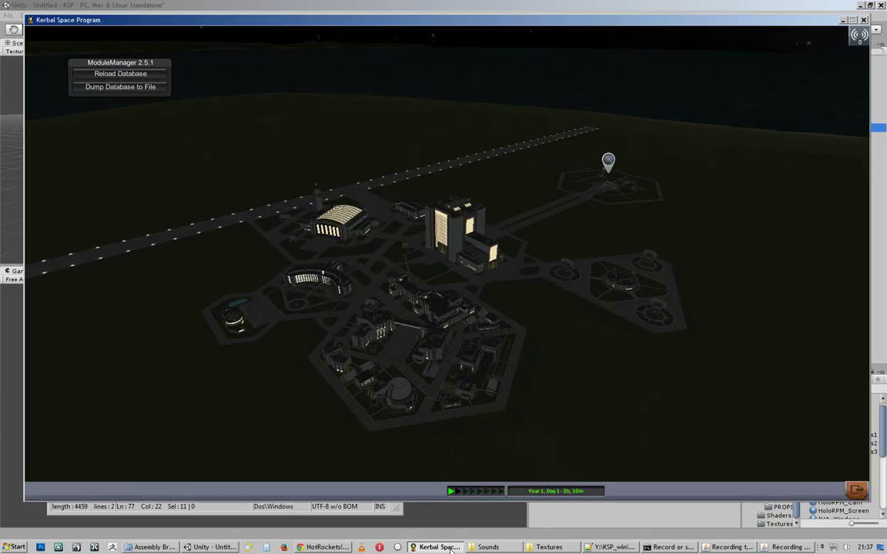
{"action": "left_click", "coordinate": [147, 73]}
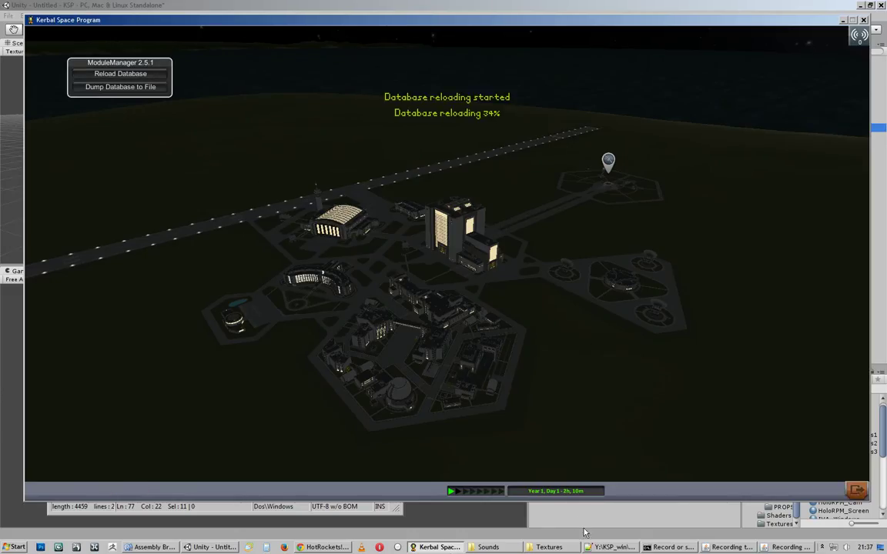
{"action": "left_click", "coordinate": [610, 548]}
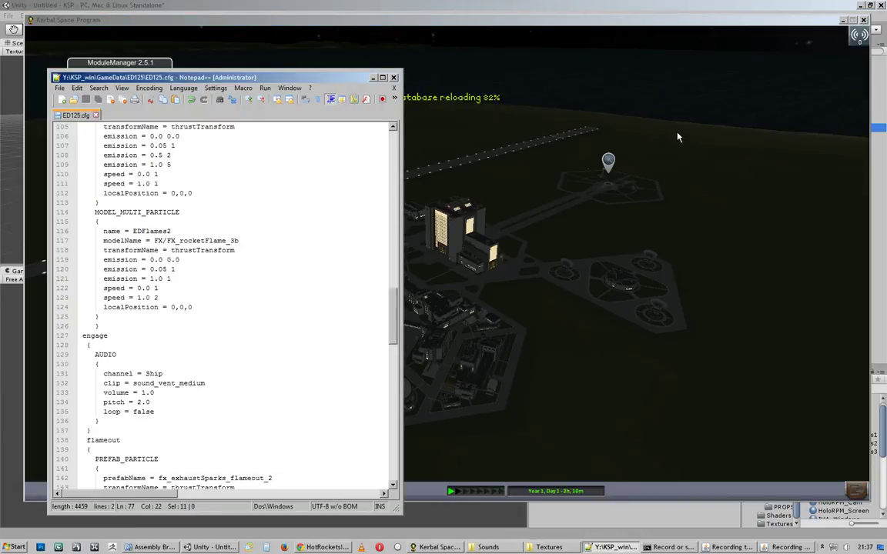
Load the Untitled Space Craft onto the launch pad in Kerbal Space Program and ignite its engine.
{"action": "left_click", "coordinate": [608, 160]}
{"action": "left_click", "coordinate": [608, 160]}
{"action": "left_click", "coordinate": [641, 151]}
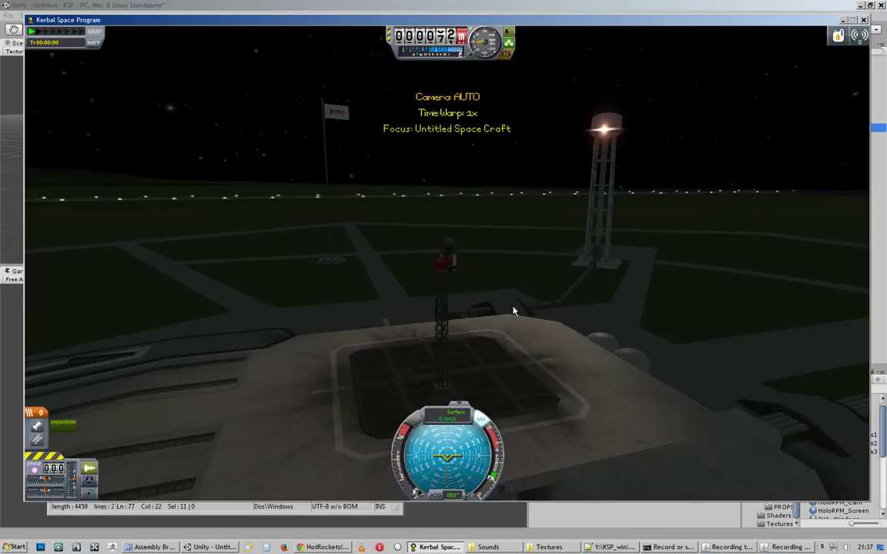
{"action": "key", "text": "space"}
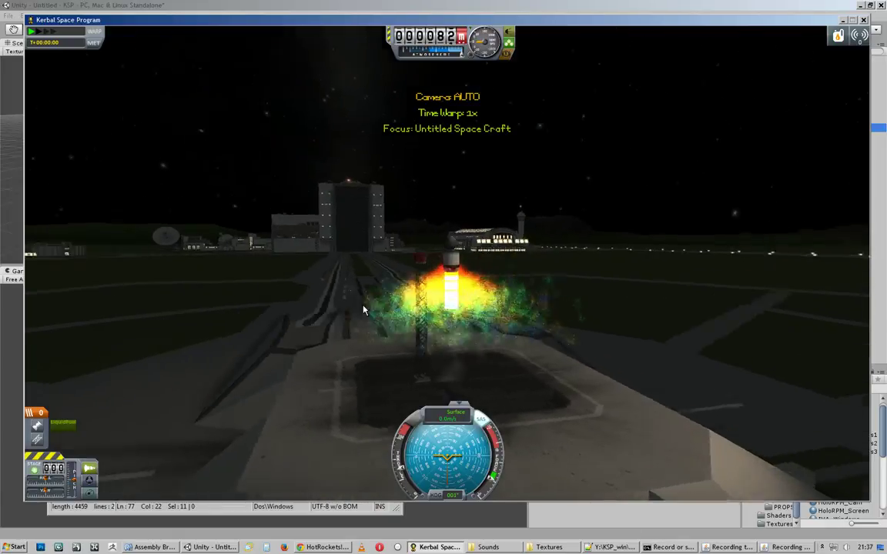
Steer the rocket in flight and examine its rainbow exhaust and flame trail from several camera angles.
{"action": "right_click_drag", "start_coordinate": [489, 320], "coordinate": [334, 318]}
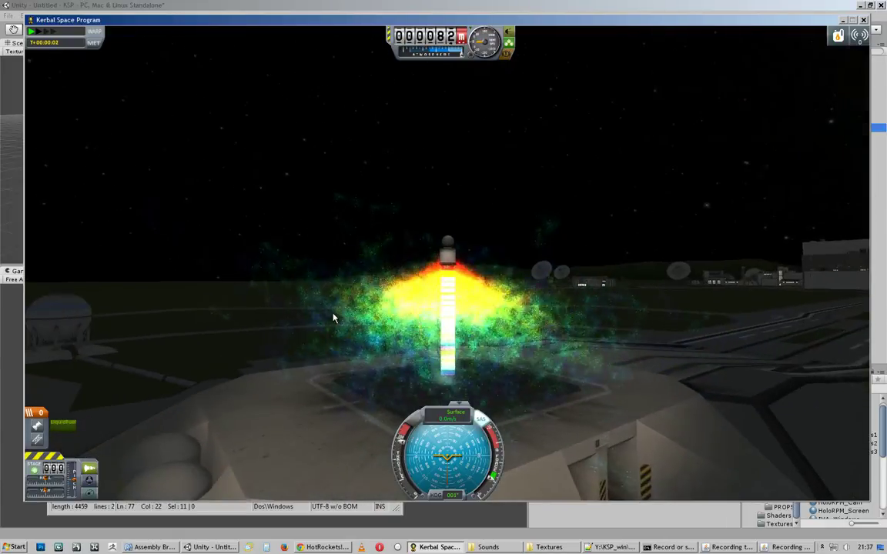
{"action": "key", "text": "a"}
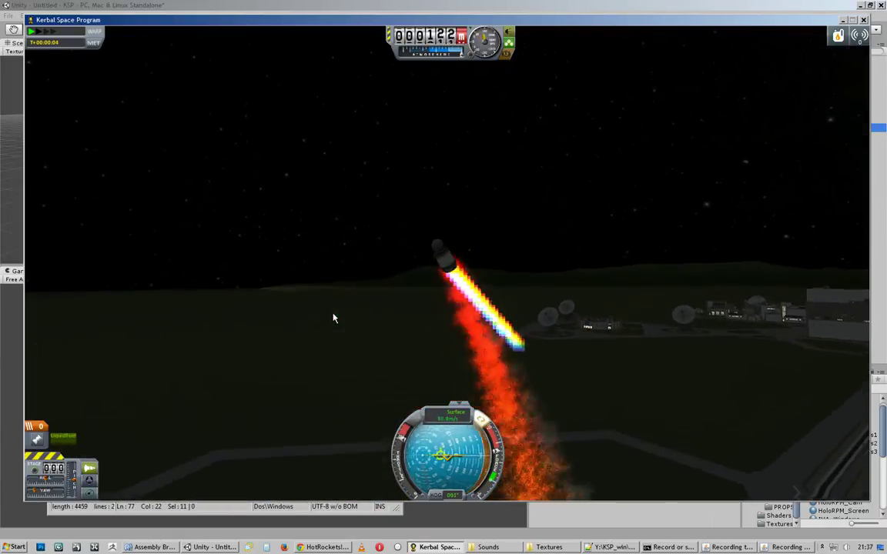
{"action": "key", "text": "d"}
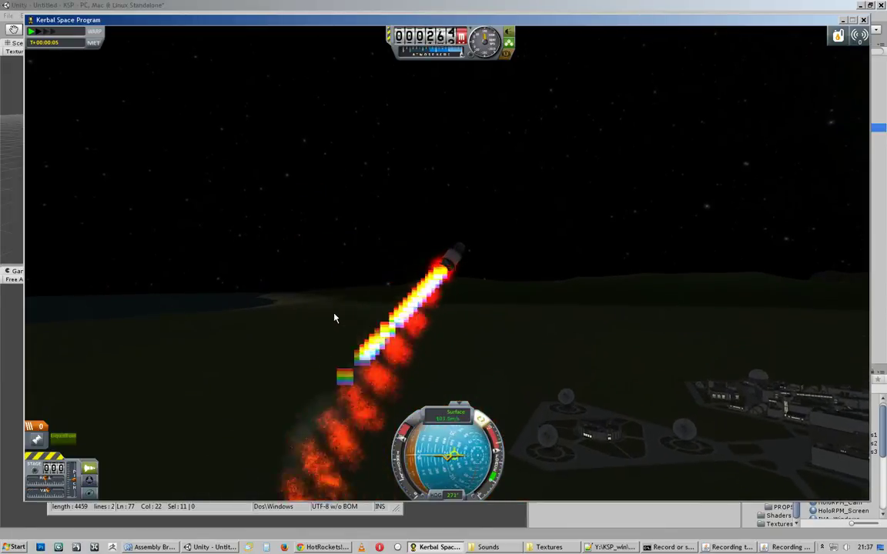
{"action": "right_click_drag", "start_coordinate": [244, 341], "coordinate": [311, 377]}
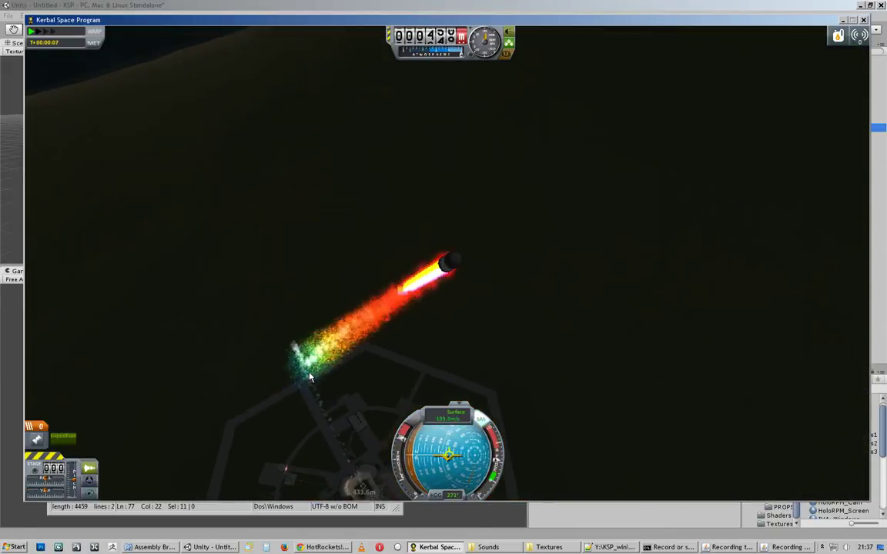
{"action": "key", "text": "w"}
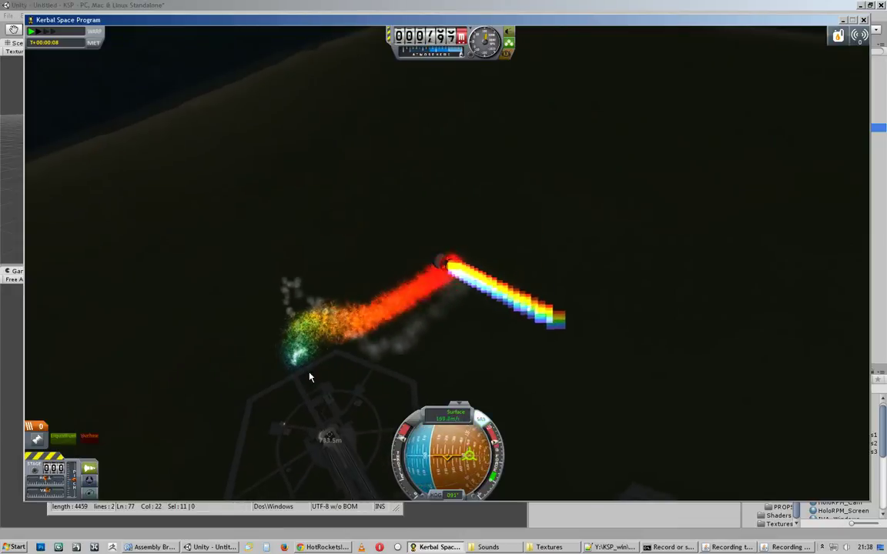
{"action": "key", "text": "w"}
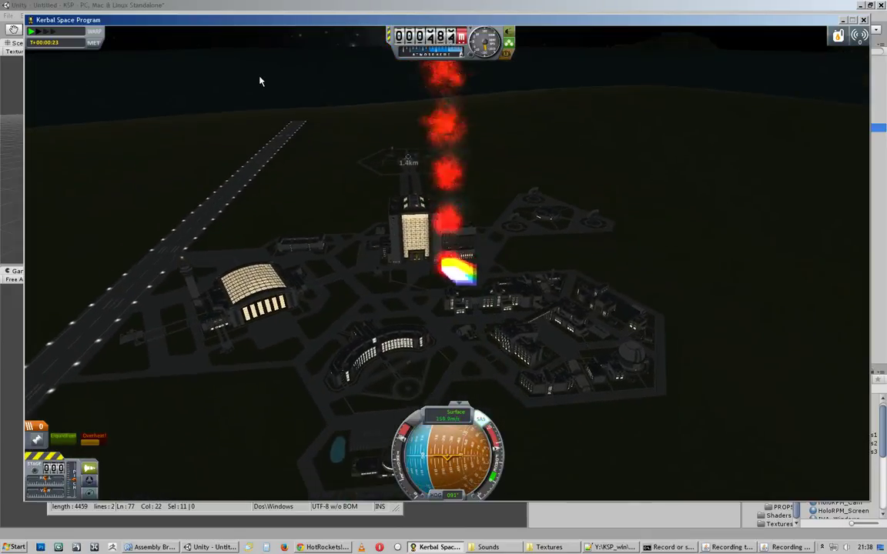
{"action": "right_click", "coordinate": [290, 23]}
{"action": "left_click", "coordinate": [212, 174]}
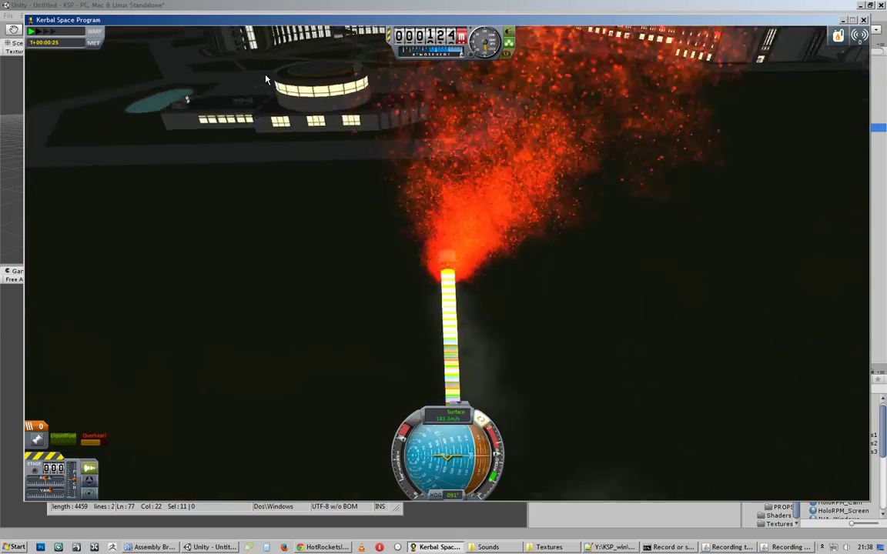